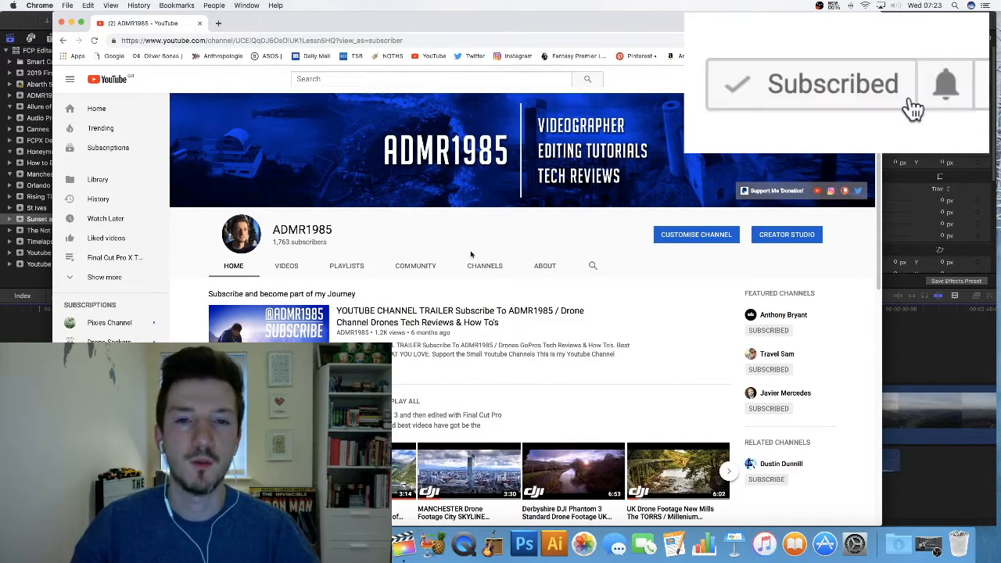
- Look over the channel's Community poll post and the viewer comments on the Part 2 editing tutorial
left_click(425, 271)
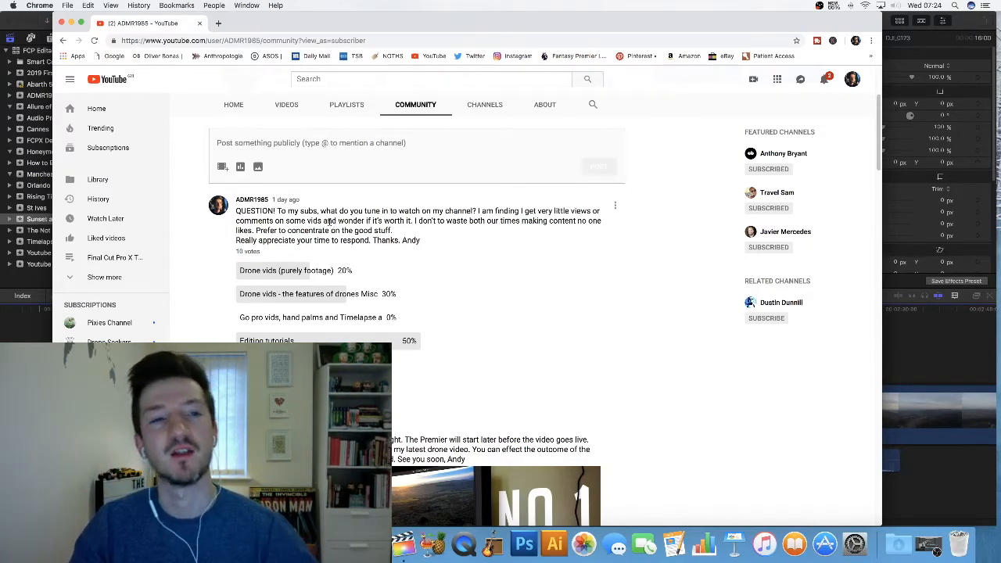
left_click(63, 24)
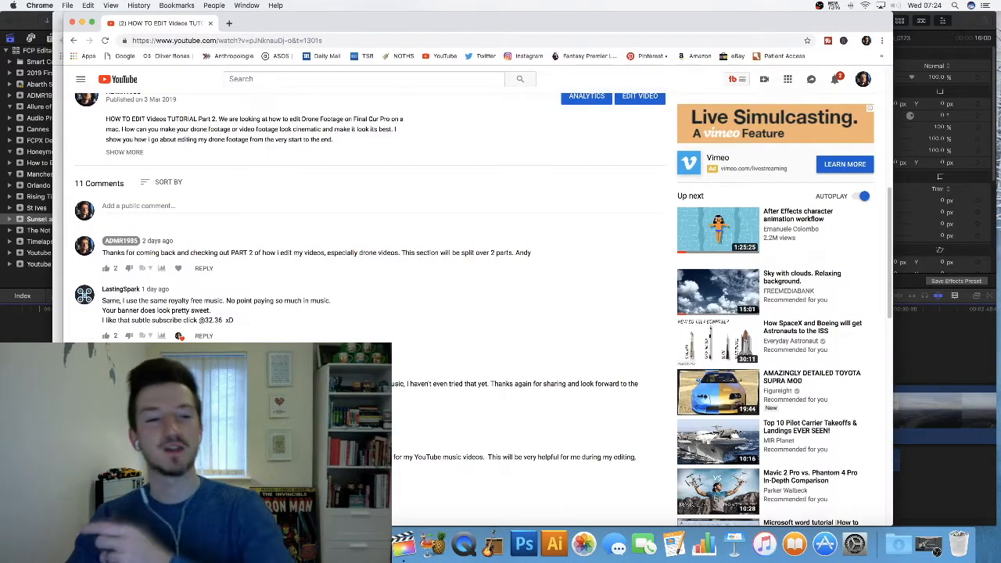
scroll(548, 406, "down", 3)
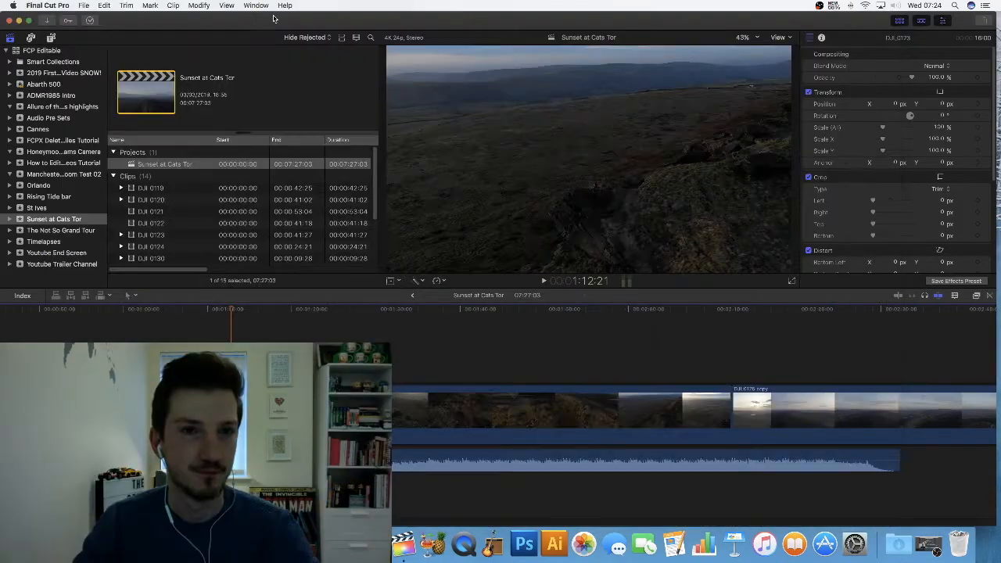
- Play the Sunset at Cats Tor timeline from about 1:05 to review the drone footage up to about 1:36
left_click(211, 311)
left_click(165, 310)
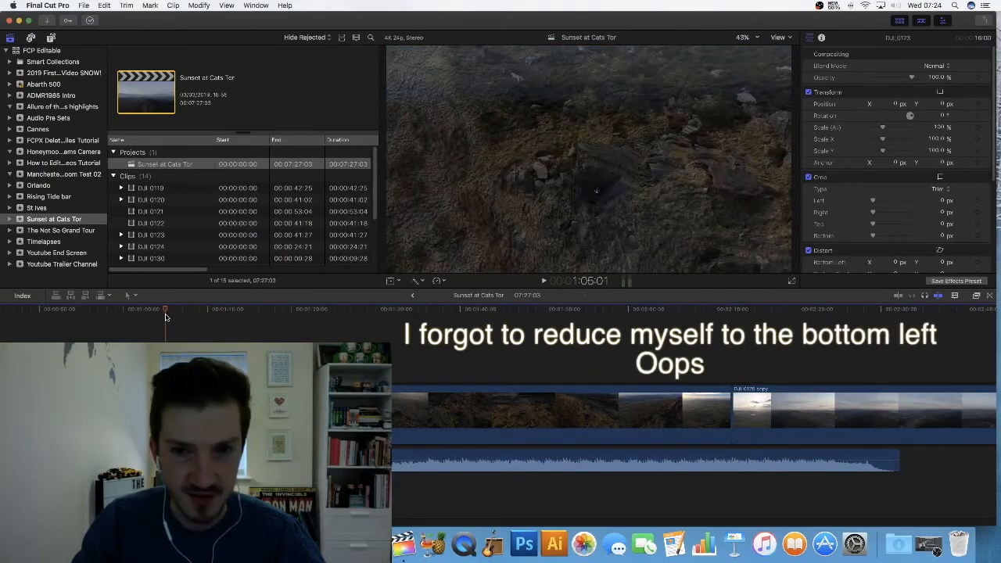
key("space")
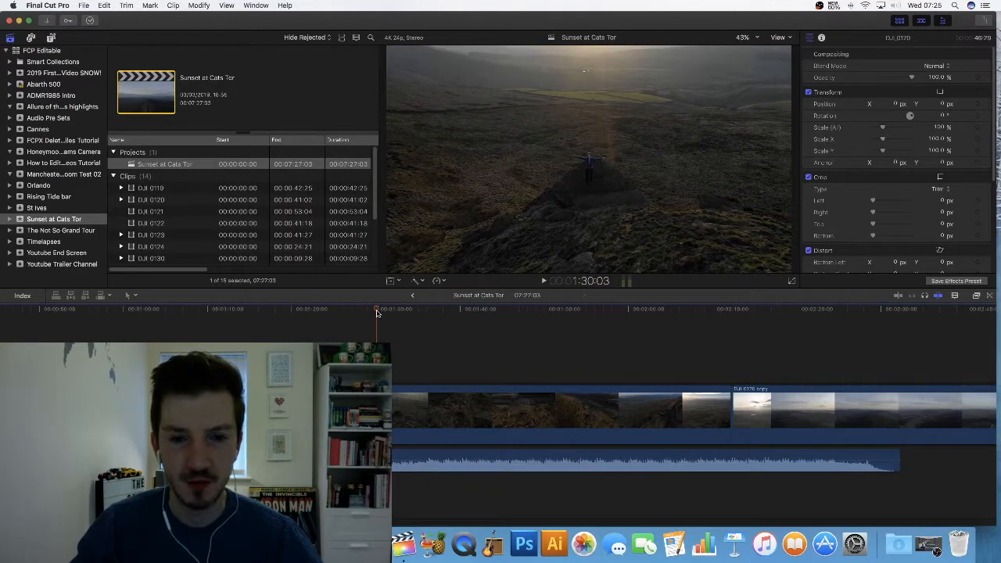
key("space")
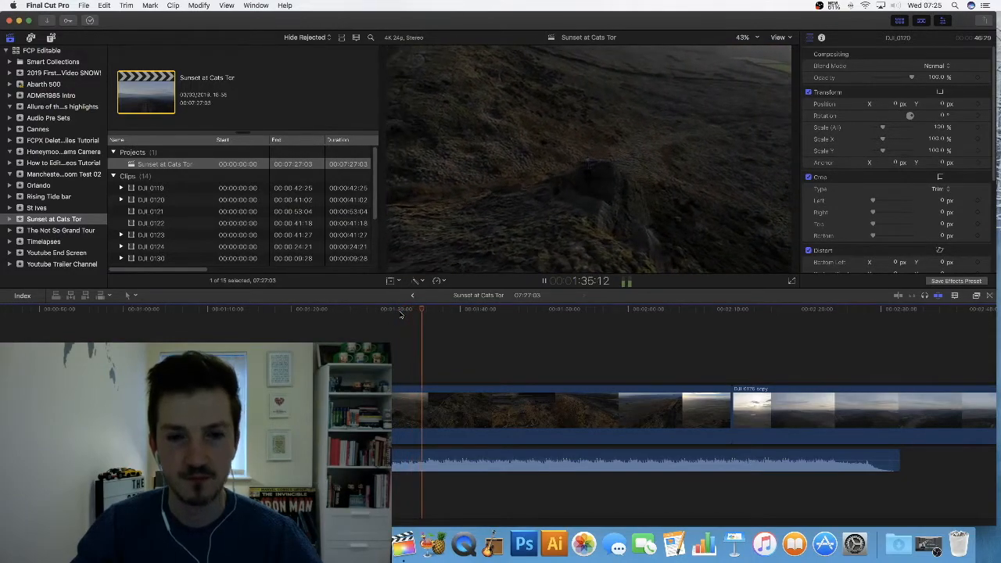
key("space")
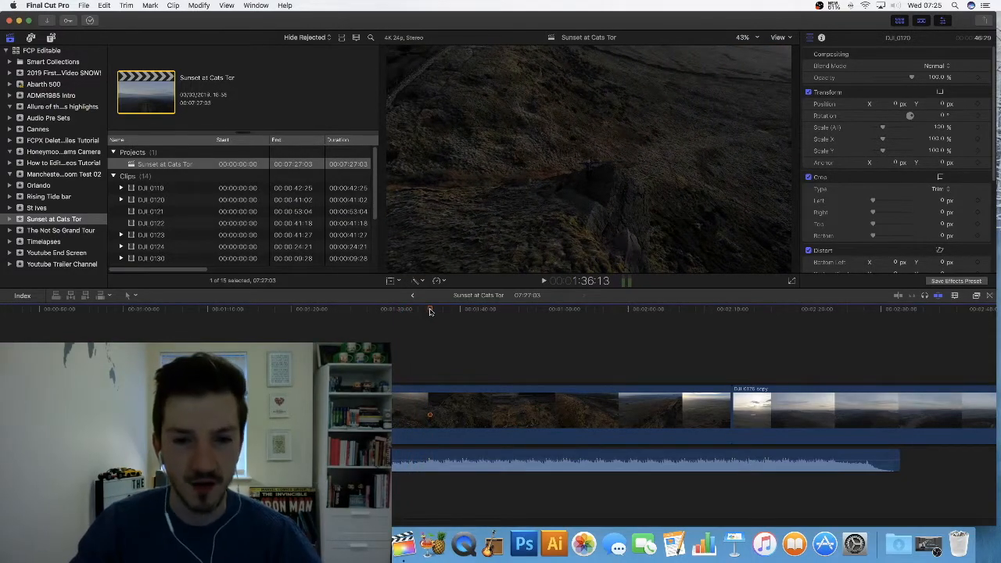
- Split the drone clip at about 1:28 and trim about 3 seconds off the start of the second part
left_click_drag(398, 310, 330, 316)
key("space")
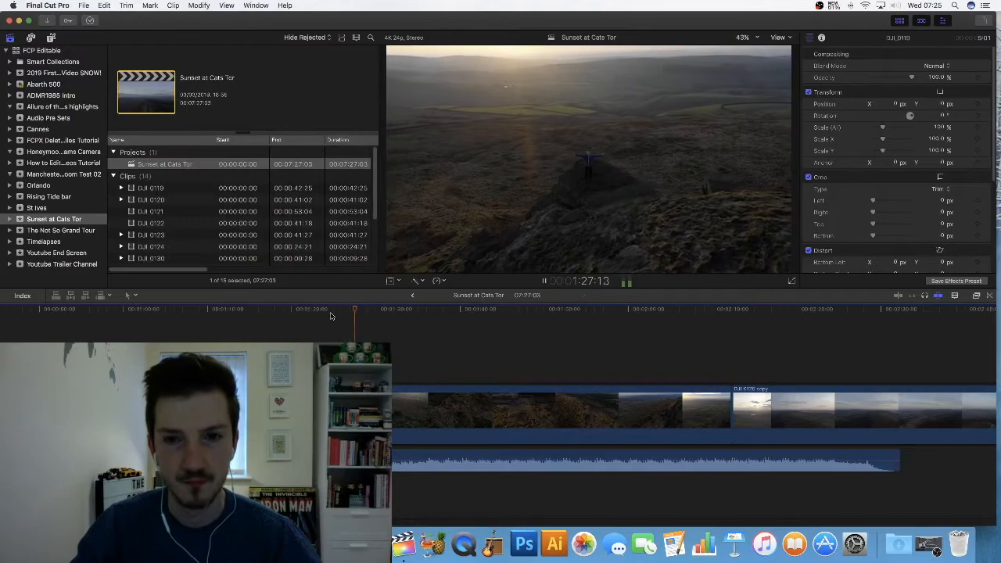
key("space")
key("super+equal")
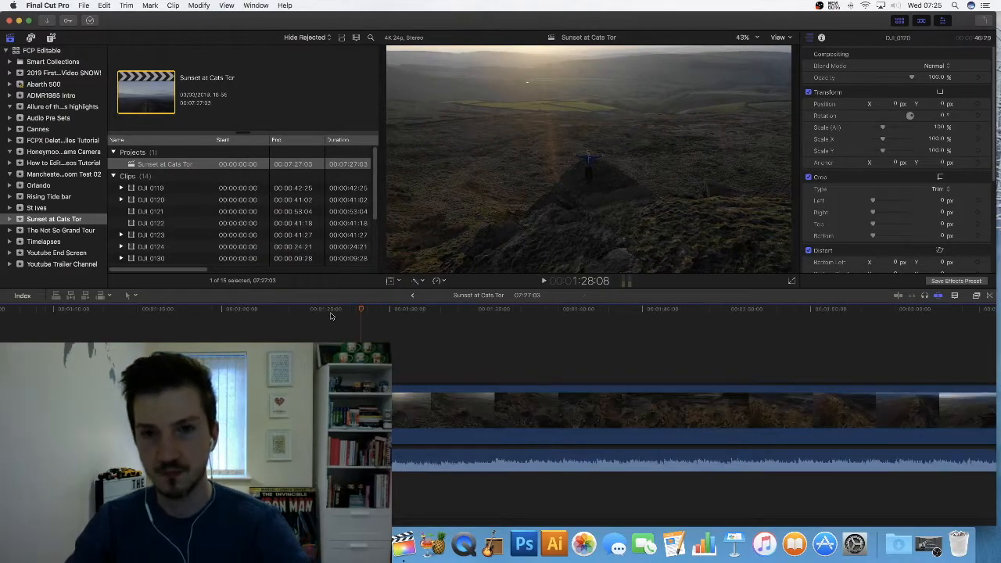
left_click_drag(362, 313, 346, 313)
key("space")
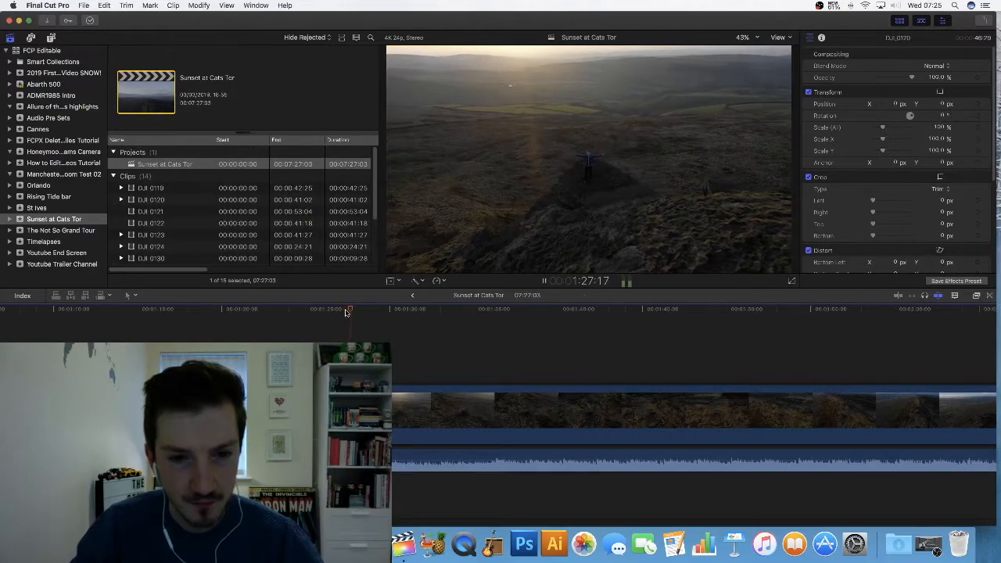
left_click_drag(362, 309, 360, 310)
key("super+b")
left_click(372, 412)
left_click_drag(362, 411, 418, 412)
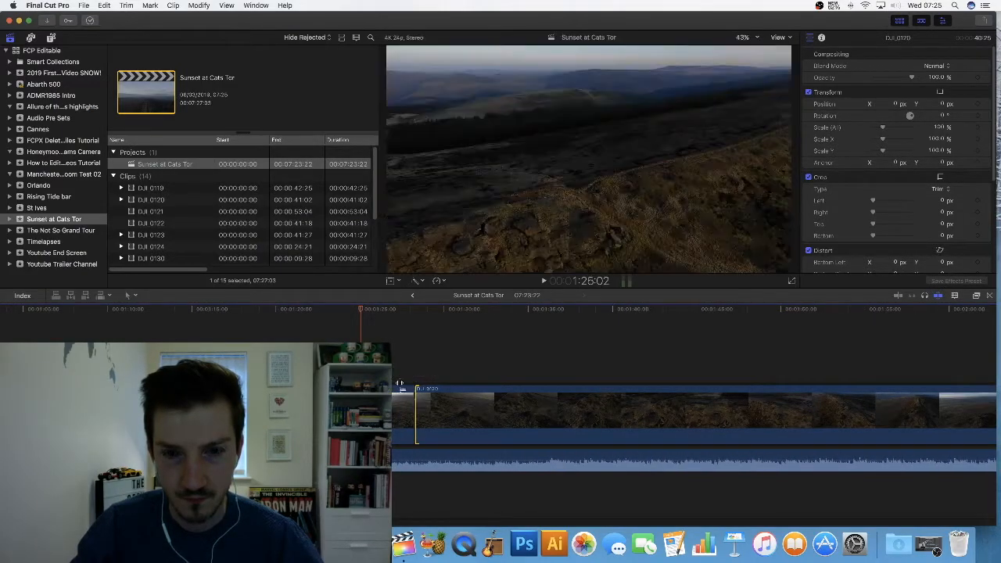
- Play back the edit from about 1:23 to check how the new cut flows
left_click(328, 365)
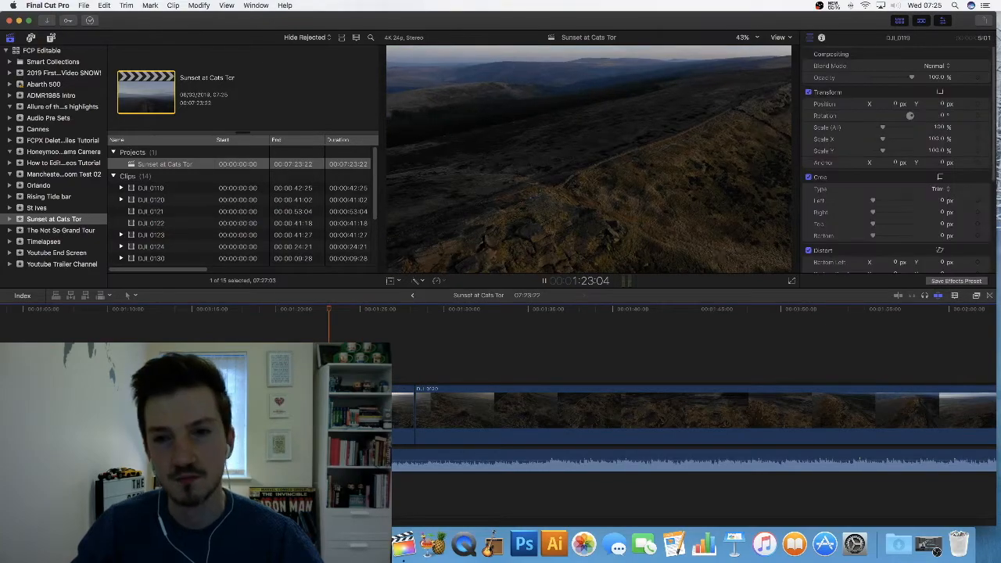
key("space")
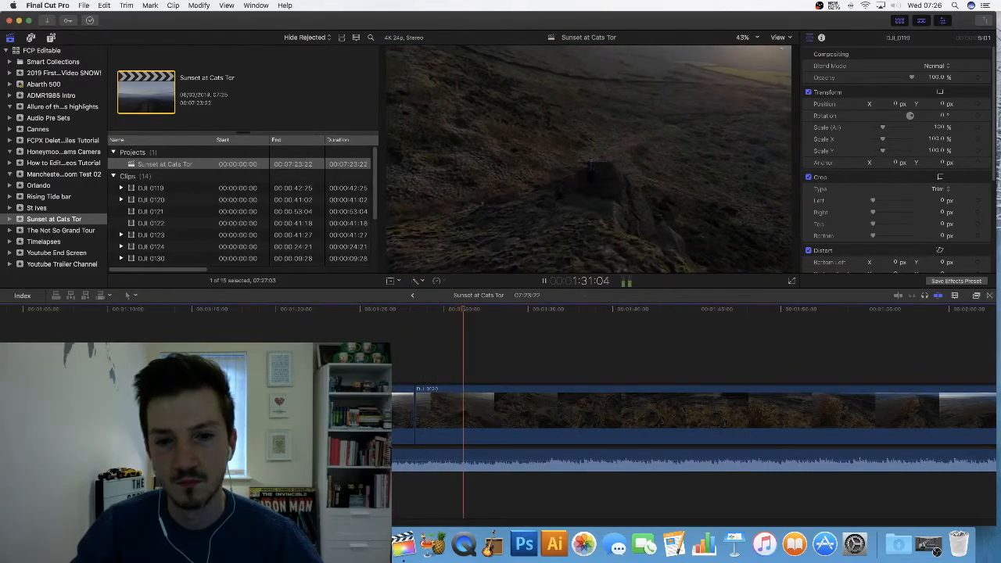
key("space")
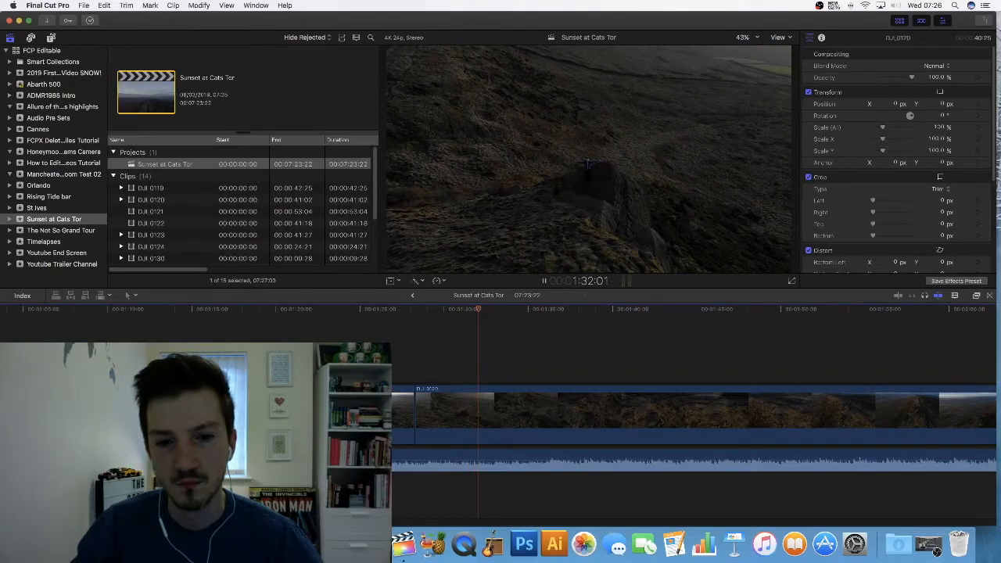
key("space")
- Split the clip again at 1:32:04 and trim about 2 seconds off the start of the following part
left_click_drag(493, 316, 404, 314)
key("space")
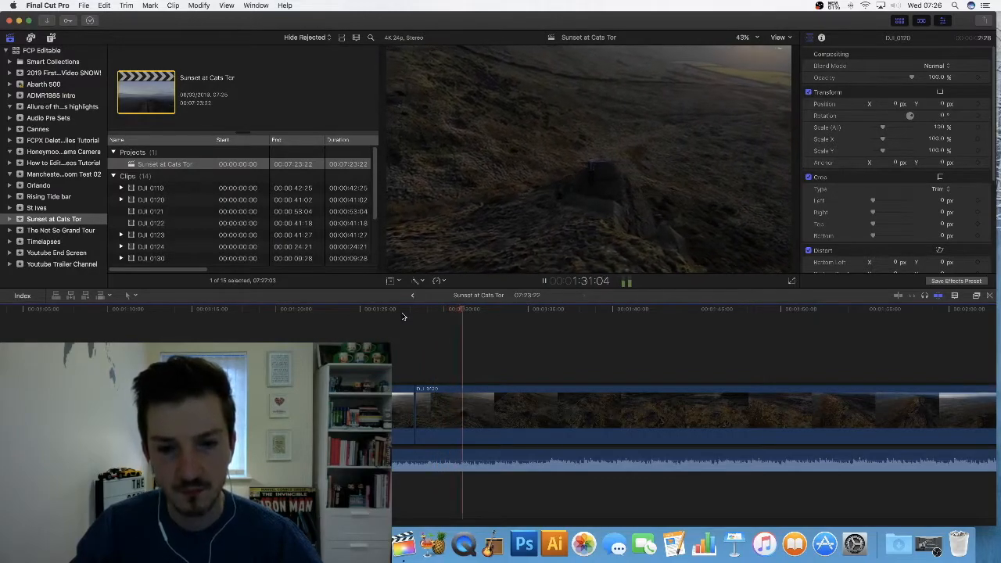
key("space")
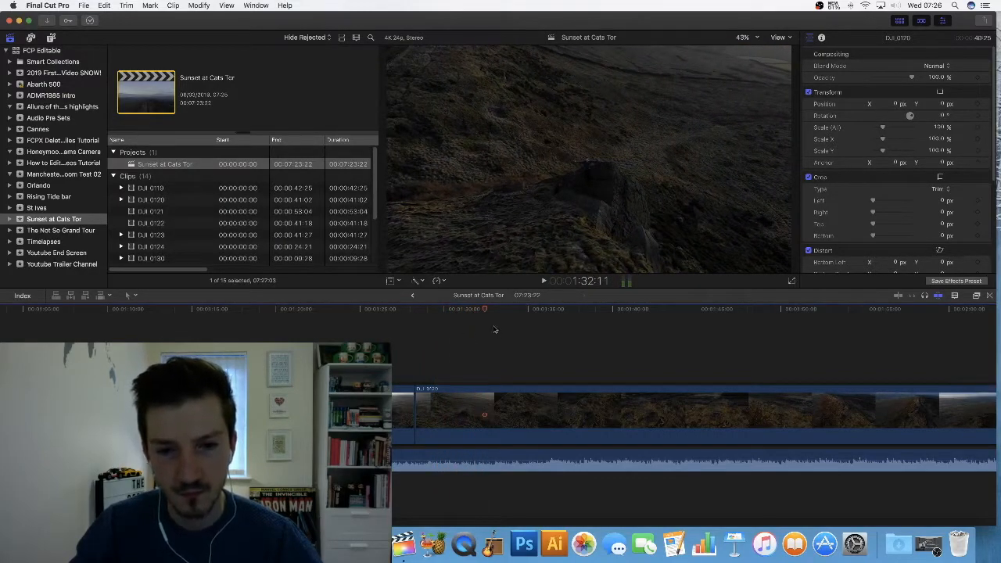
left_click_drag(486, 310, 481, 311)
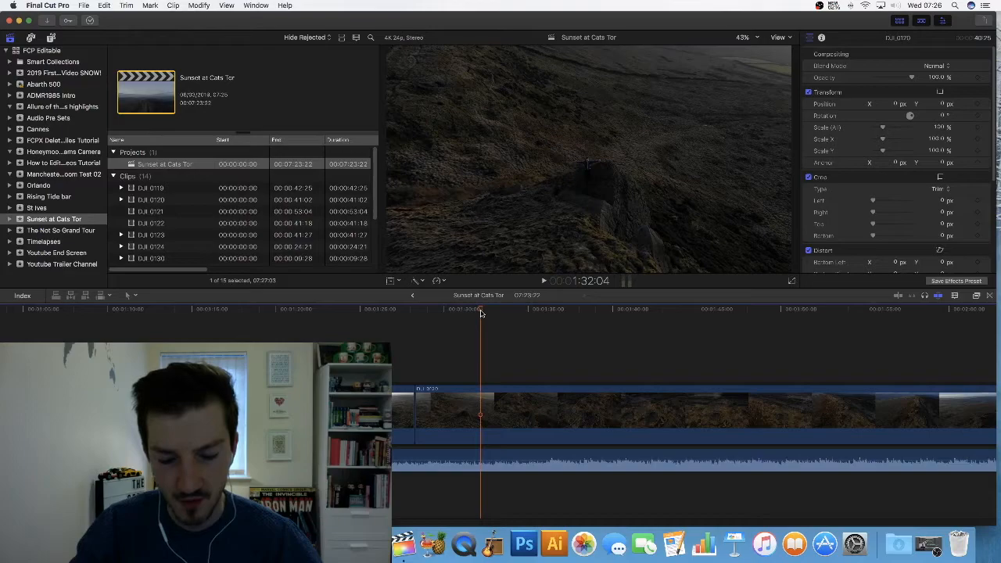
key("super+b")
left_click(496, 419)
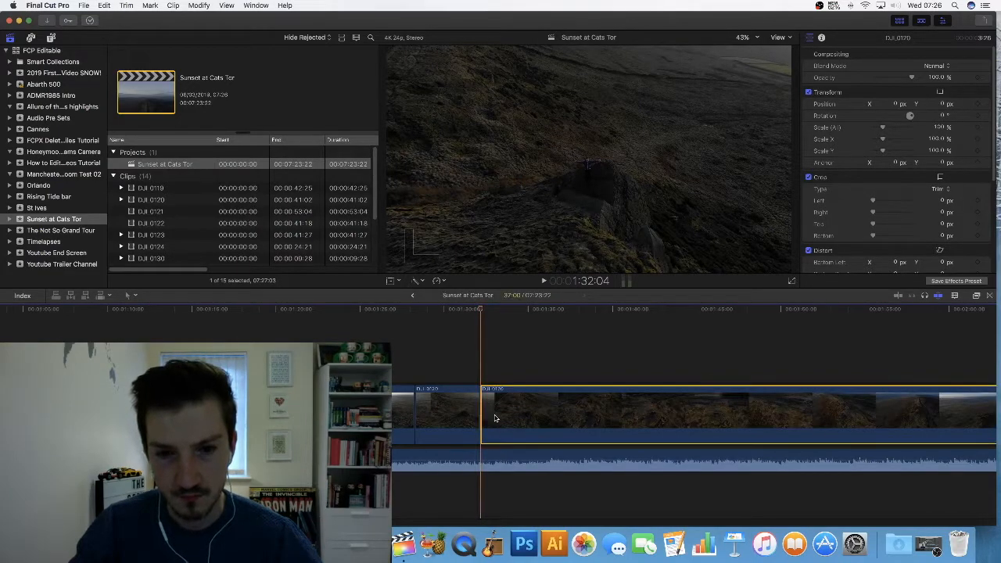
left_click_drag(485, 418, 522, 419)
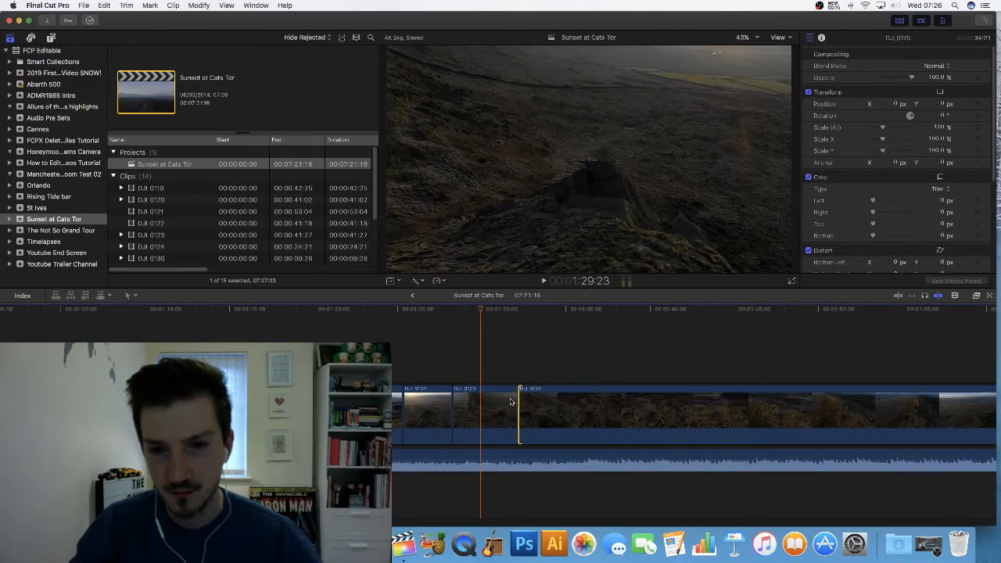
- Play back the sequence from about 1:23 to check both trimmed cuts
scroll(507, 383, "right", 3)
left_click_drag(397, 312, 308, 318)
key("space")
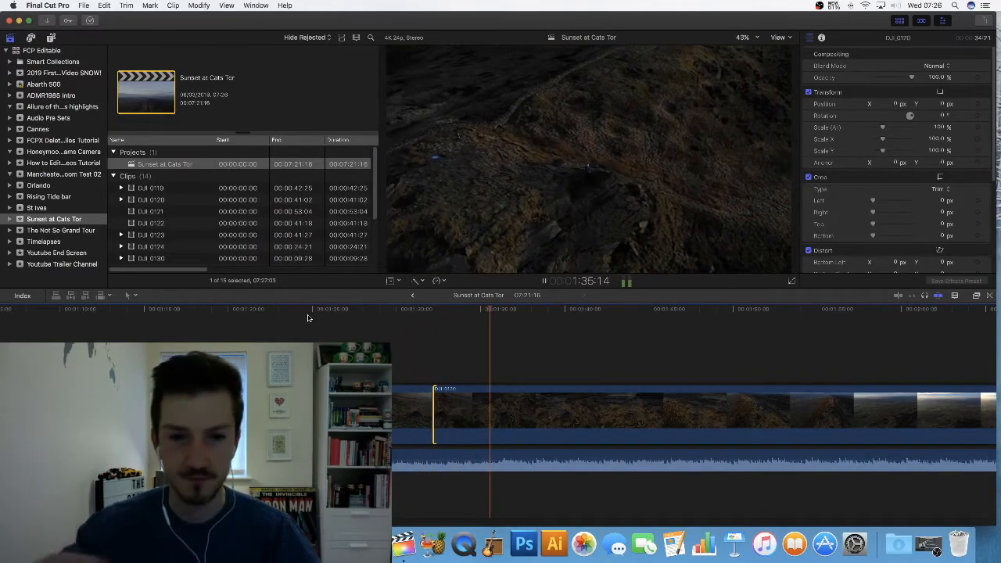
key("space")
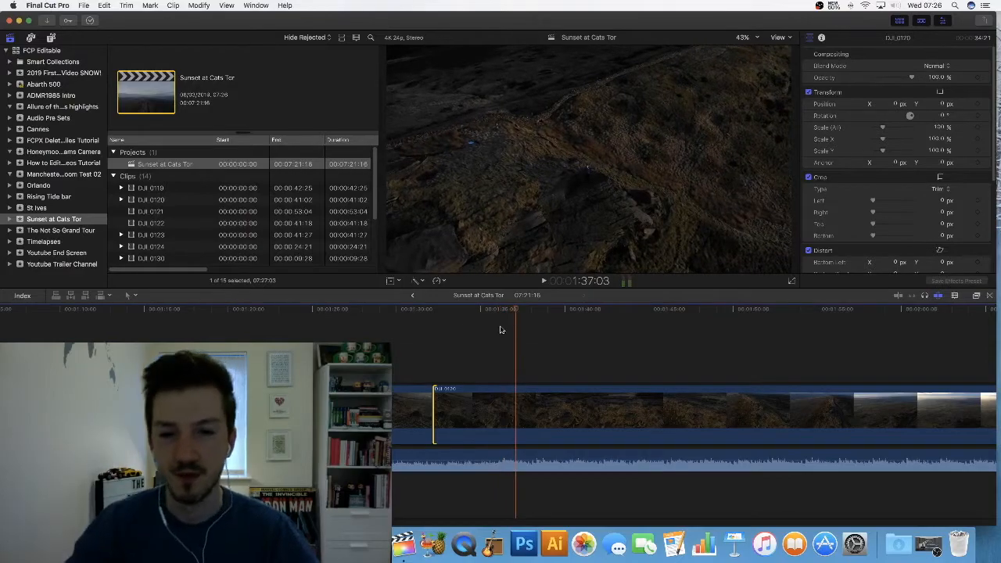
- Scan the remaining drone clip to about 2:02 and replay the section around 1:38
scroll(500, 328, "right", 3)
left_click_drag(418, 310, 843, 310)
mouse_move(849, 356)
left_mouse_down()
mouse_move(888, 357)
mouse_move(853, 357)
left_mouse_up()
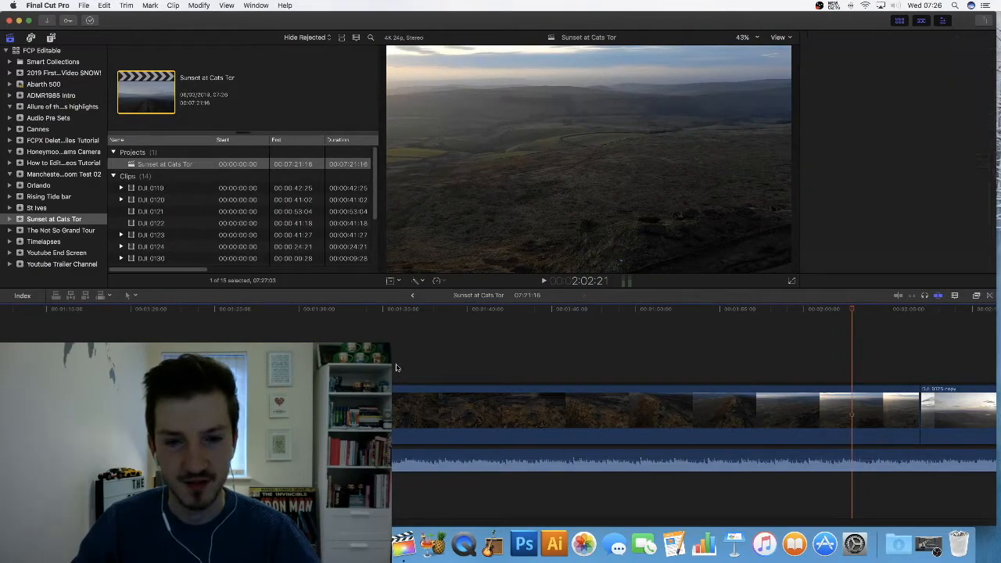
left_click(396, 367)
key("space")
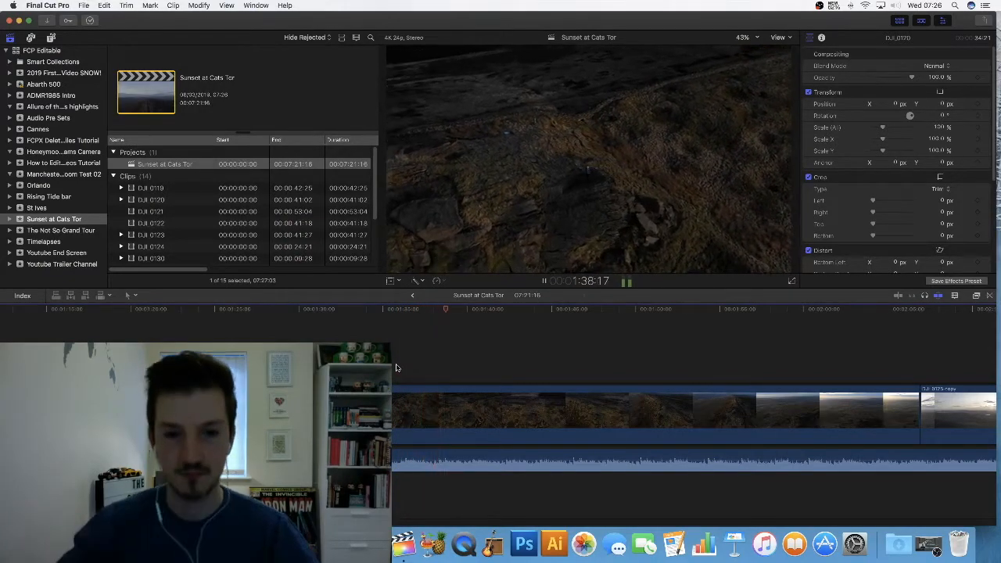
key("space")
- Try to split the drone clip's speed at 2:01:14 and speed up the segment before that point
left_click_drag(446, 312, 831, 319)
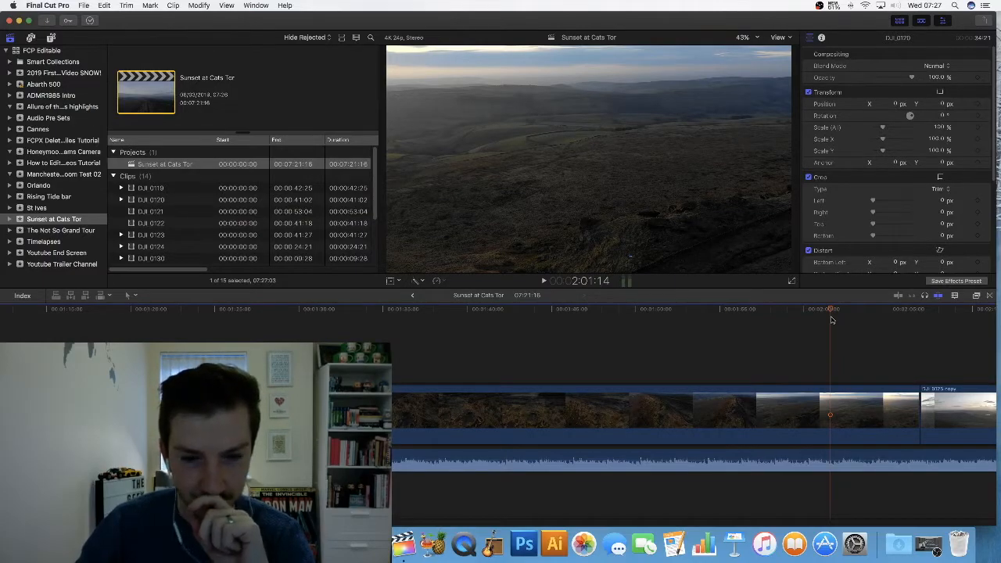
left_click(828, 422)
key("super+r")
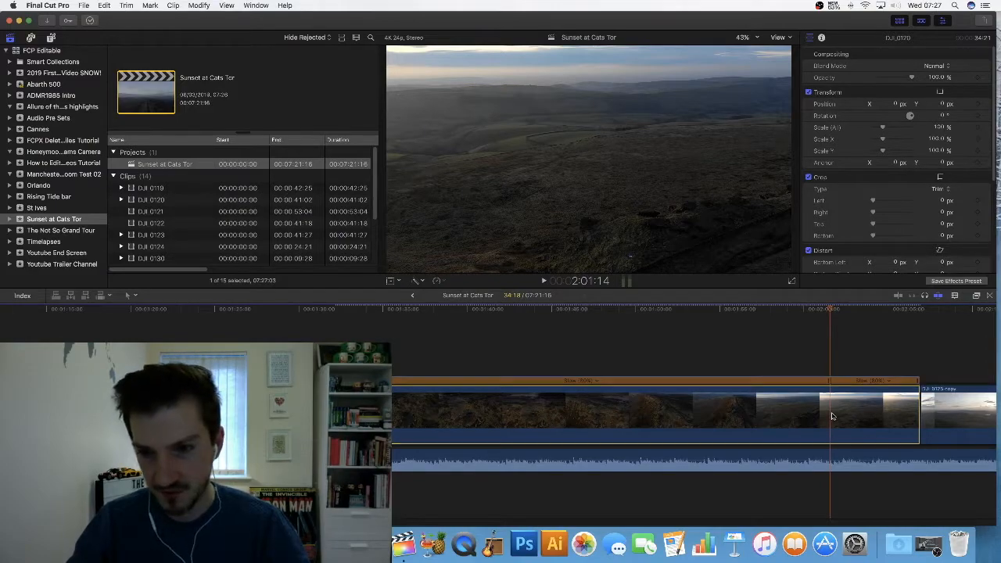
left_click(584, 382)
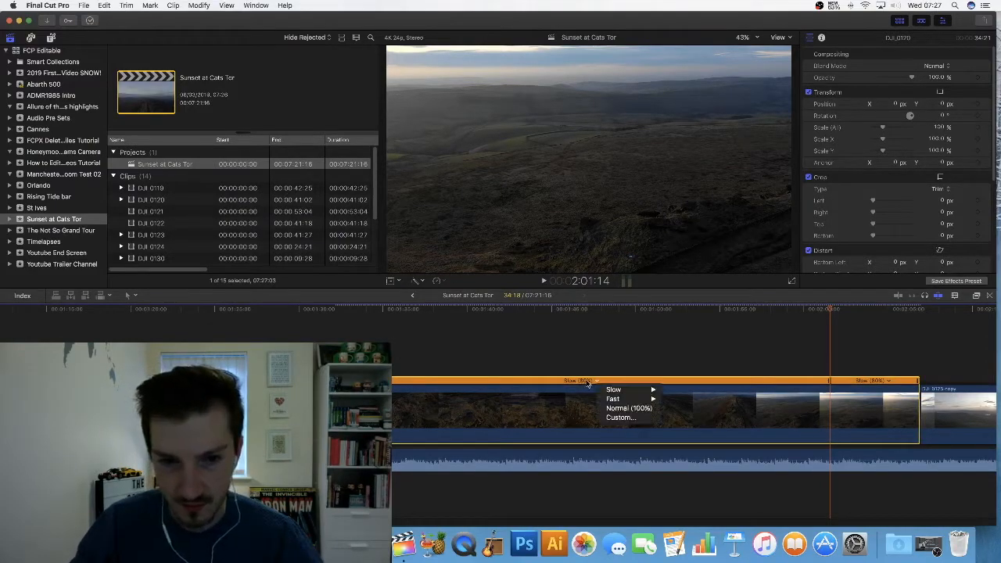
mouse_move(634, 394)
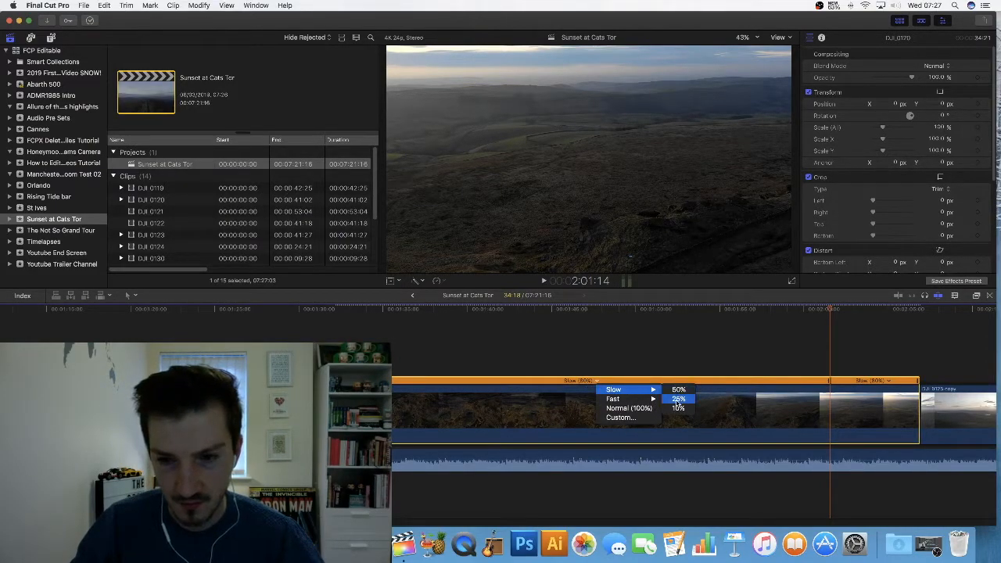
left_click(678, 427)
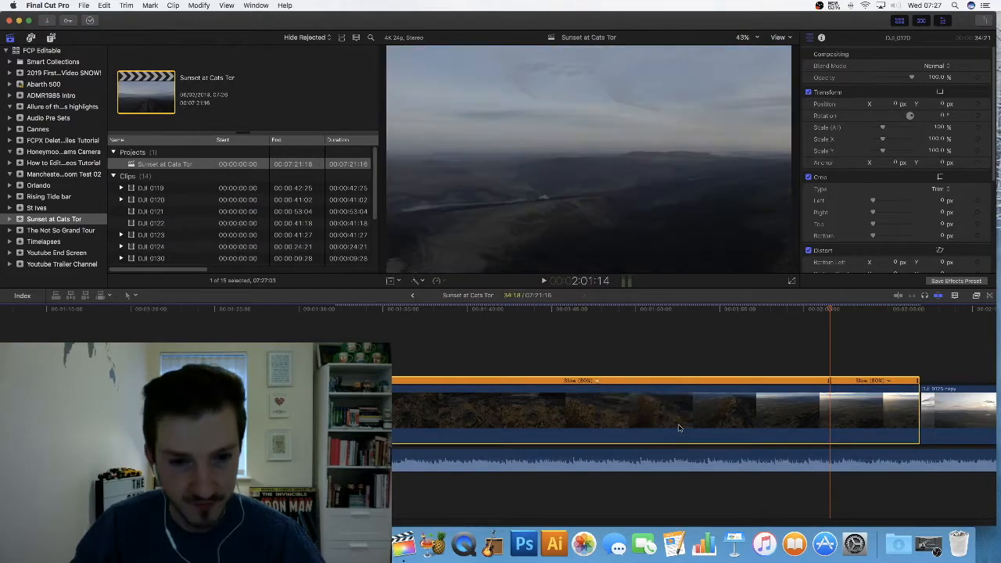
- Play back the sped-up section from about 1:31, then undo the speed change and the speed split
left_click(312, 352)
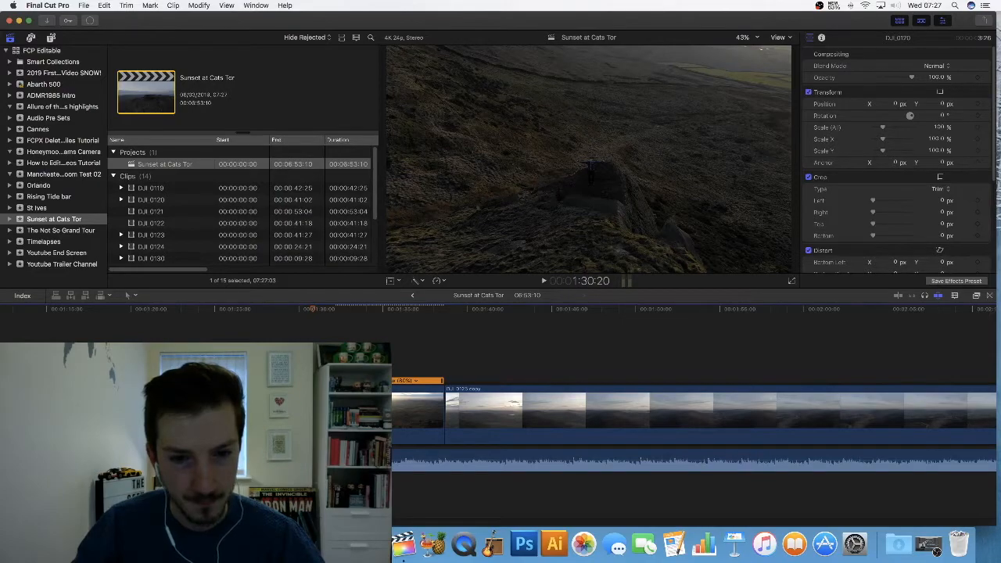
key("space")
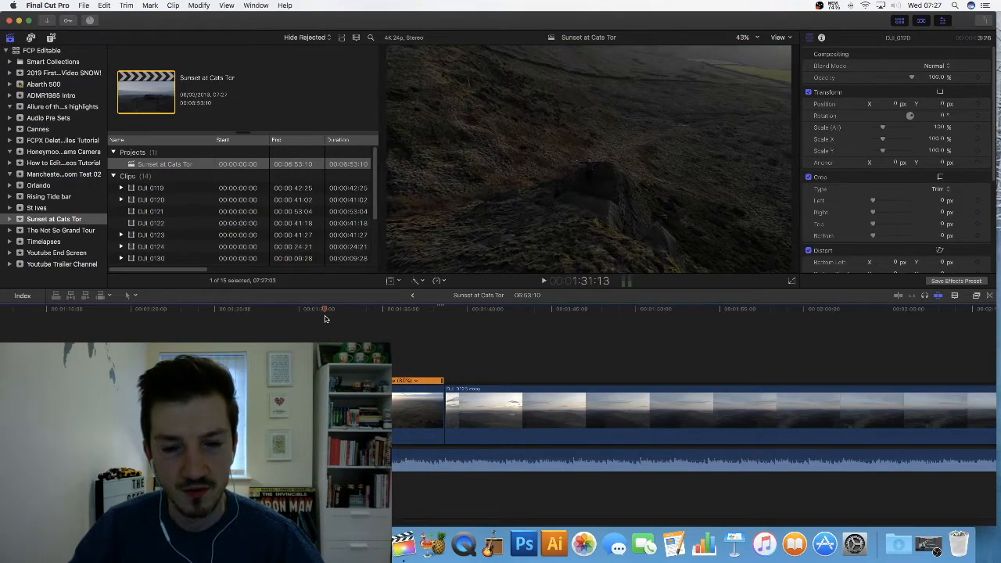
key("space")
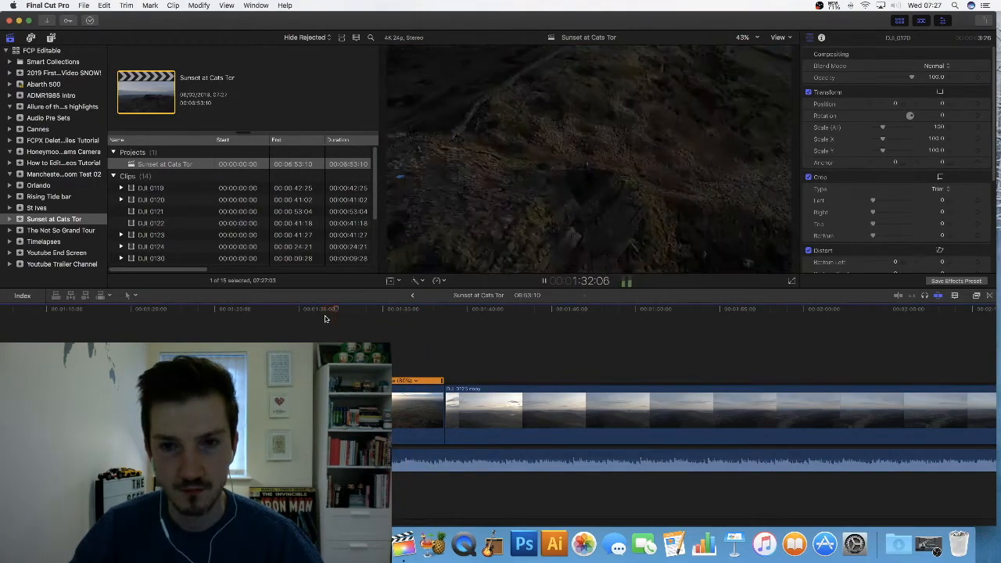
key("space")
key("super+z")
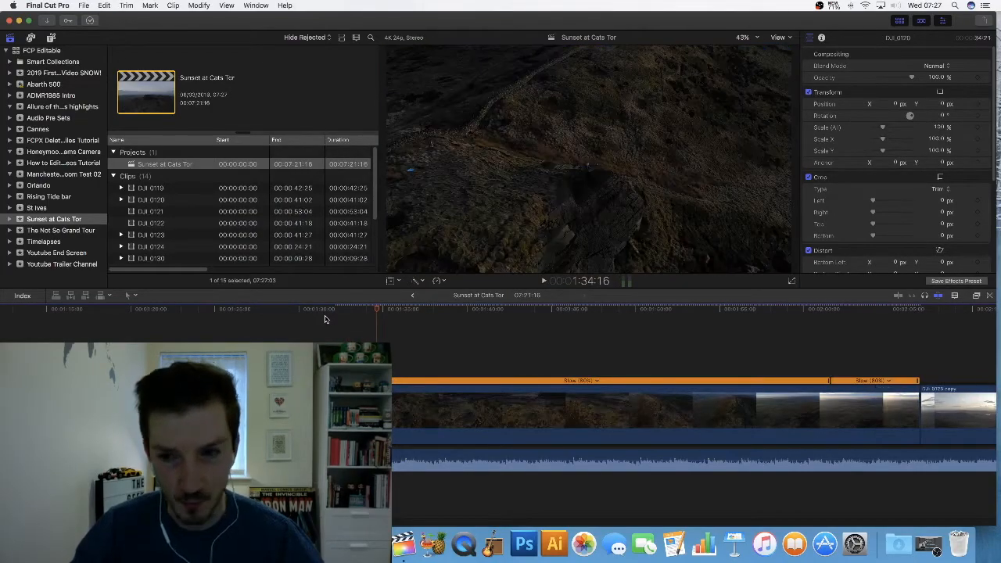
key("super+z")
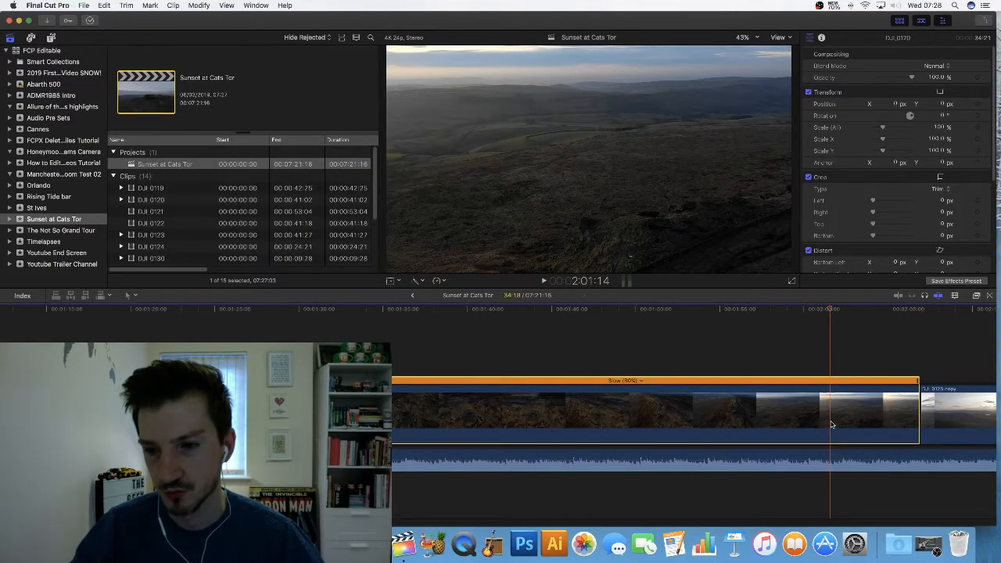
- Split the drone clip itself at 2:01:14 and play the timeline from about 1:31
key("super+b")
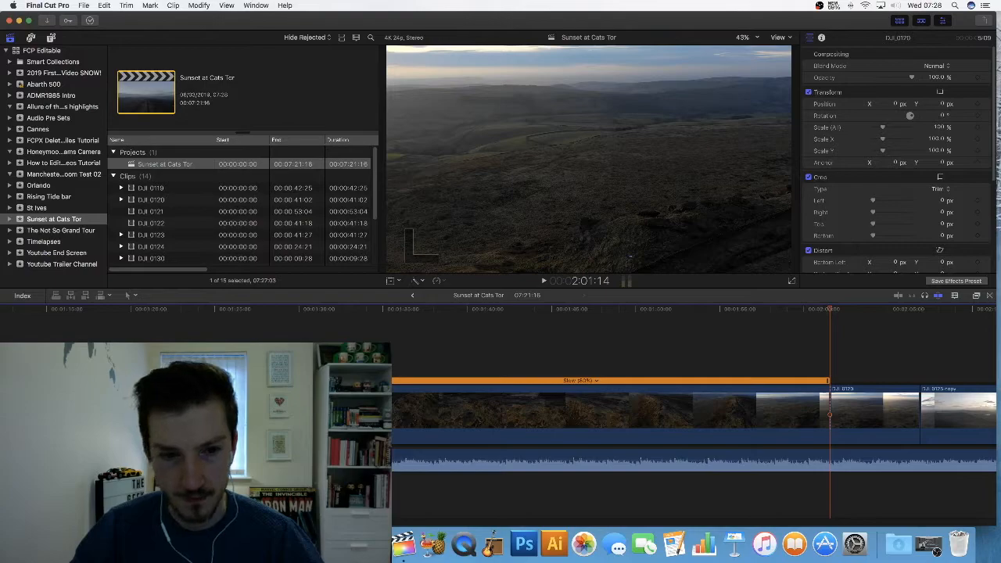
left_click(321, 310)
key("space")
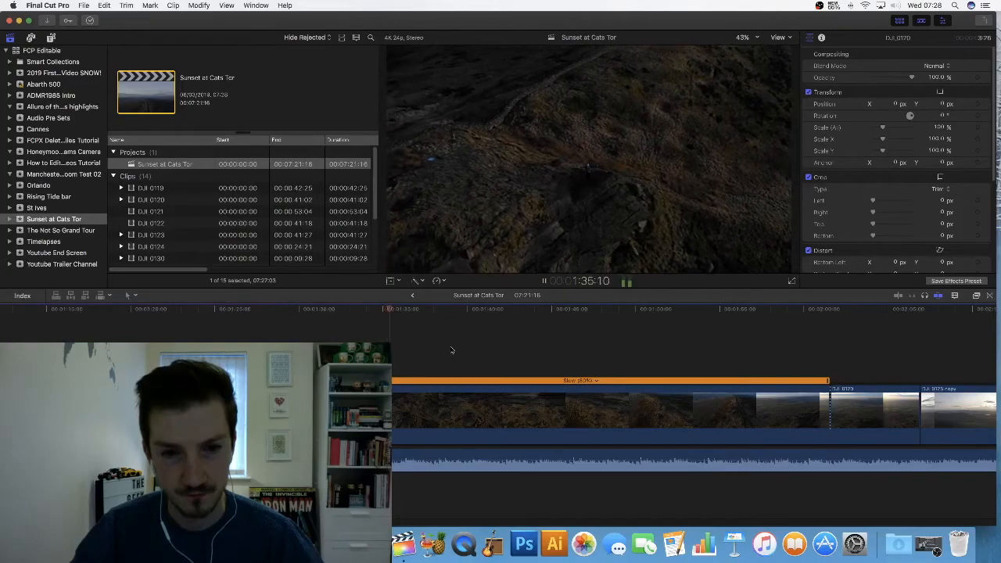
- Split the slowed drone clip's speed at 1:34:11 and set the segment after that point to 20x fast
key("space")
left_click(376, 310)
left_click_drag(377, 313, 374, 315)
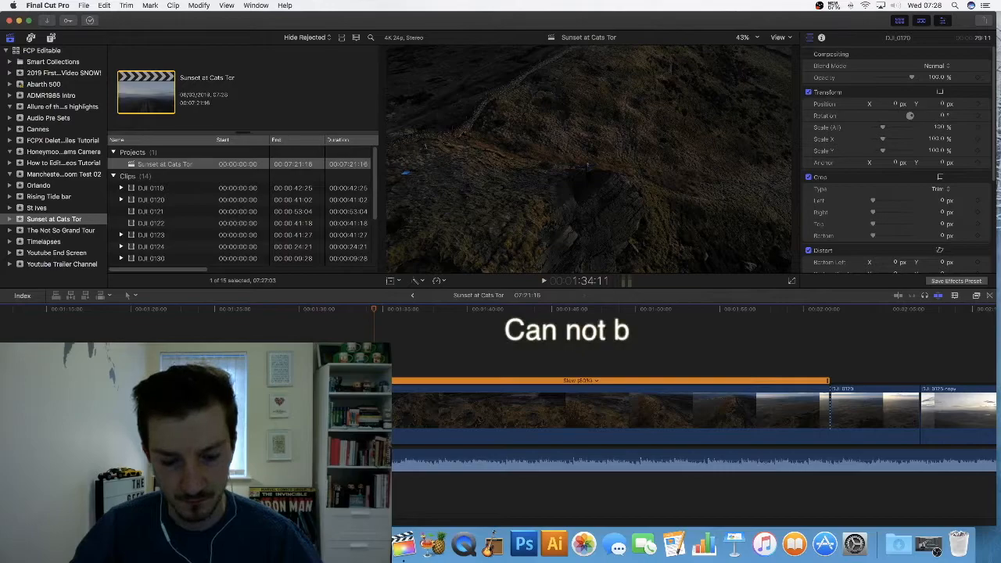
left_click(375, 412)
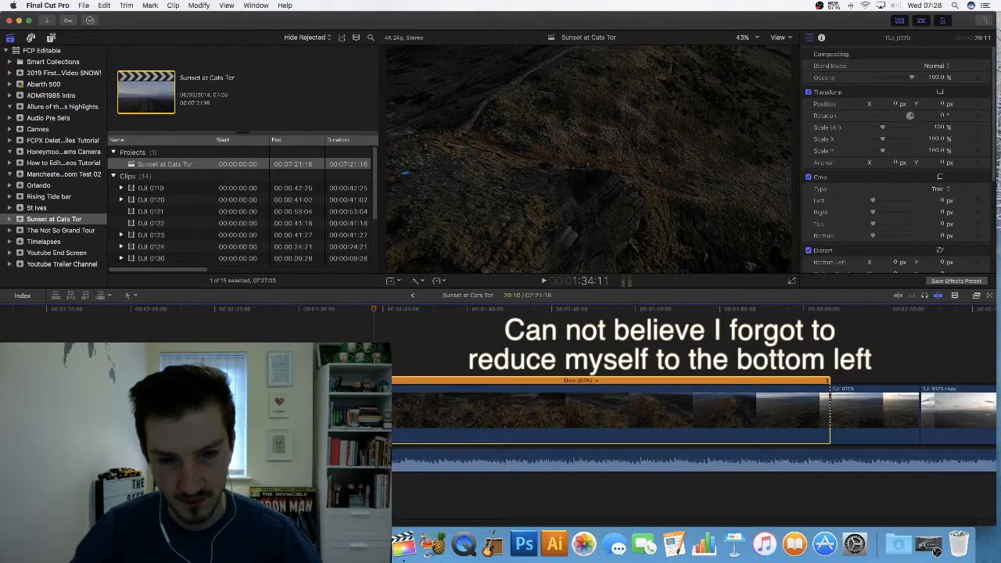
left_click(601, 381)
left_click(615, 381)
mouse_move(649, 399)
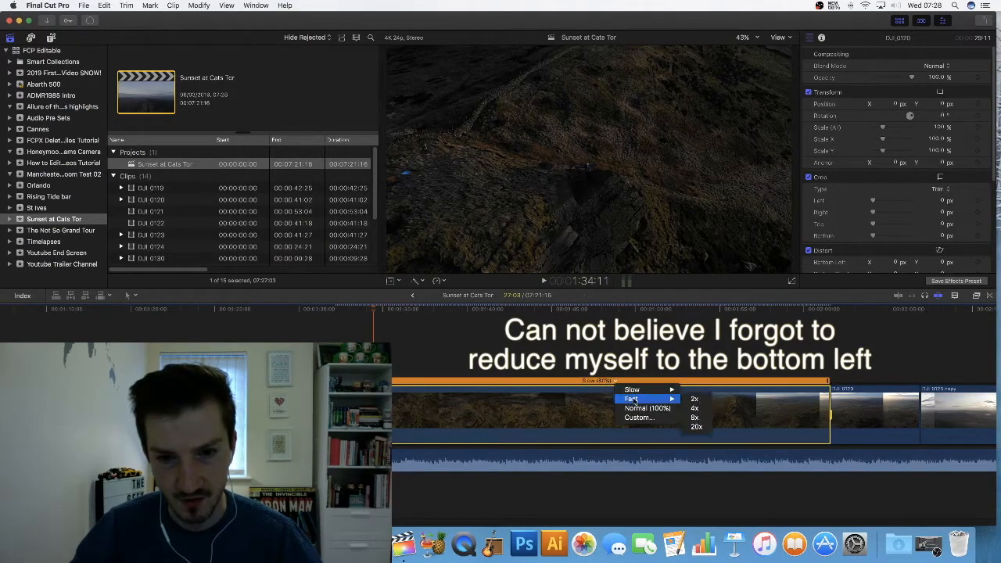
left_click(694, 419)
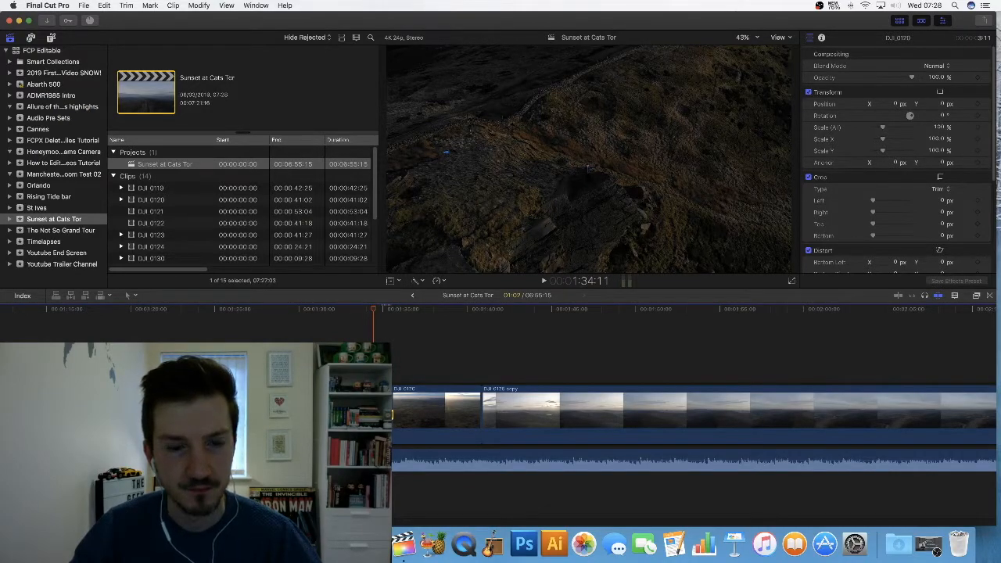
- Play back the new speed ramp from about 1:31 and stop at about 1:36
key("j")
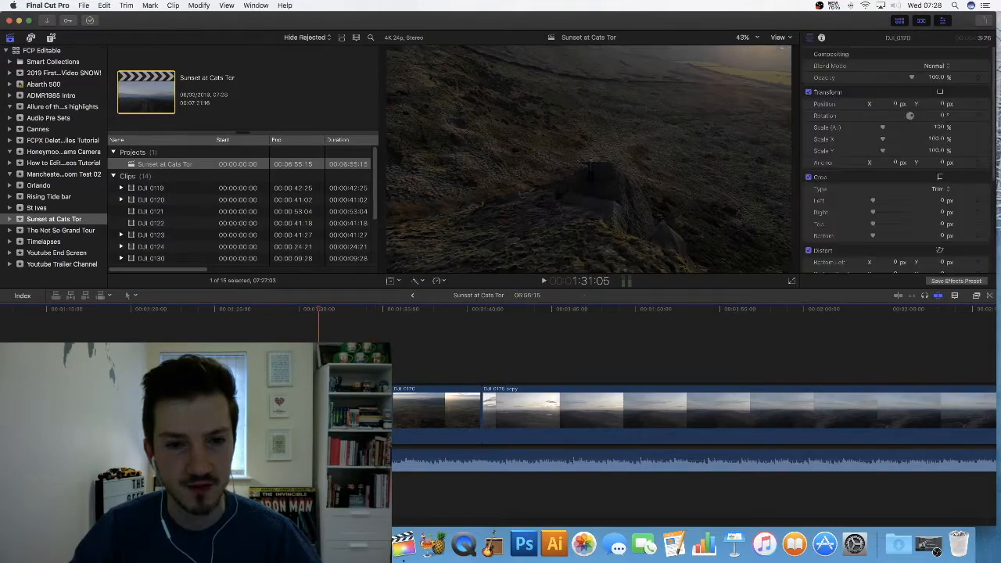
key("l")
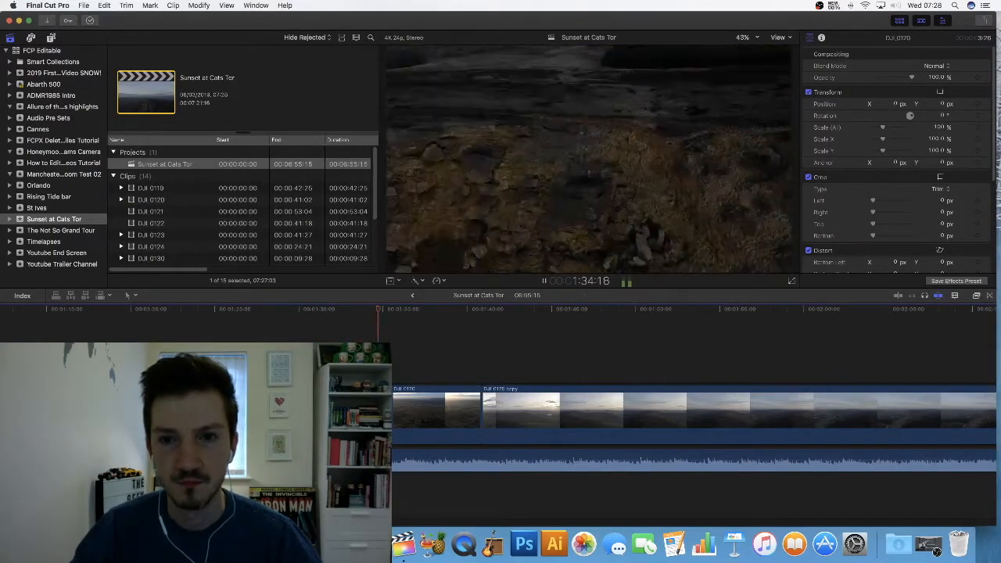
key("k")
key("super+equal")
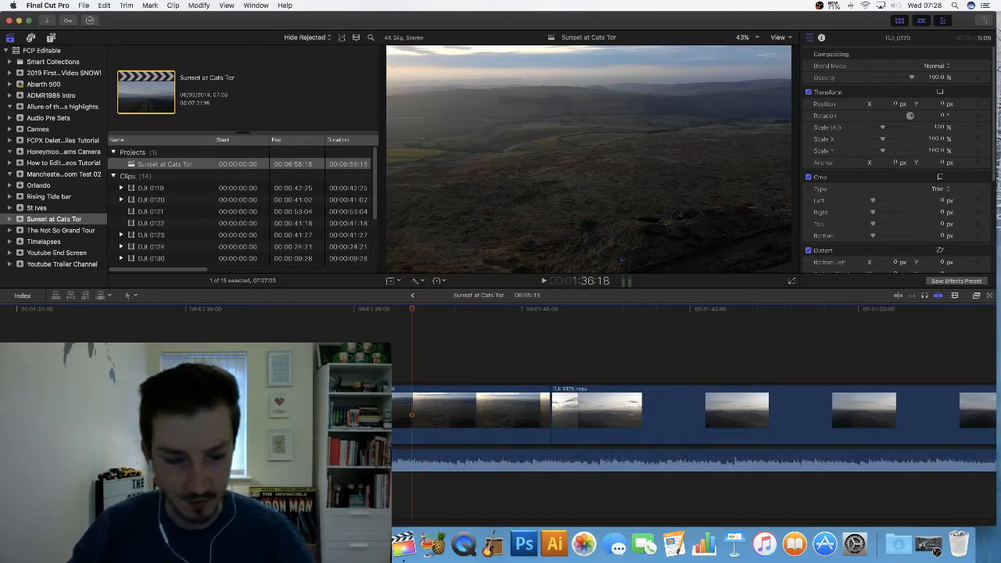
- Set a custom speed of 1500% on the fast segment of the drone clip
left_click(348, 413)
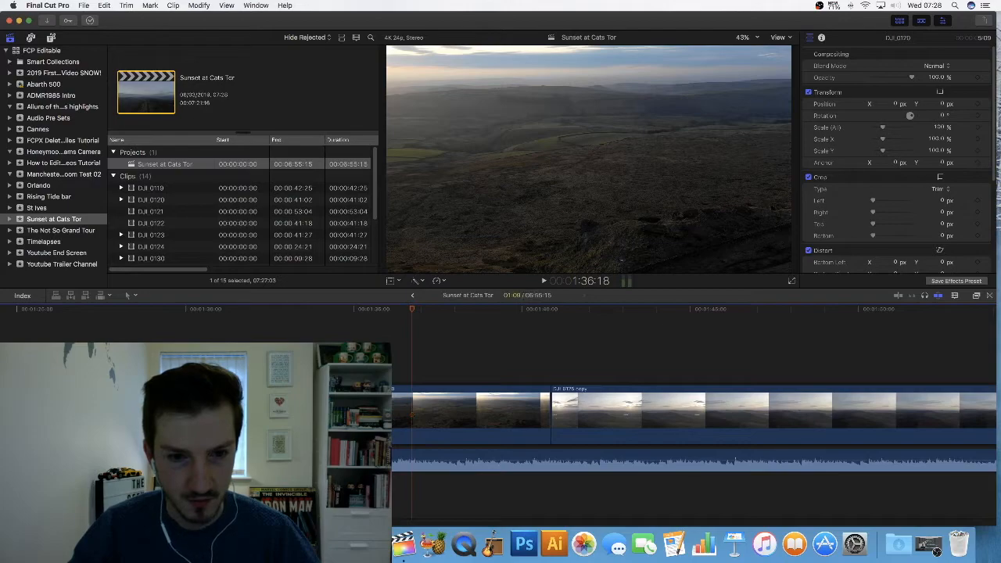
left_click(360, 381)
left_click(384, 418)
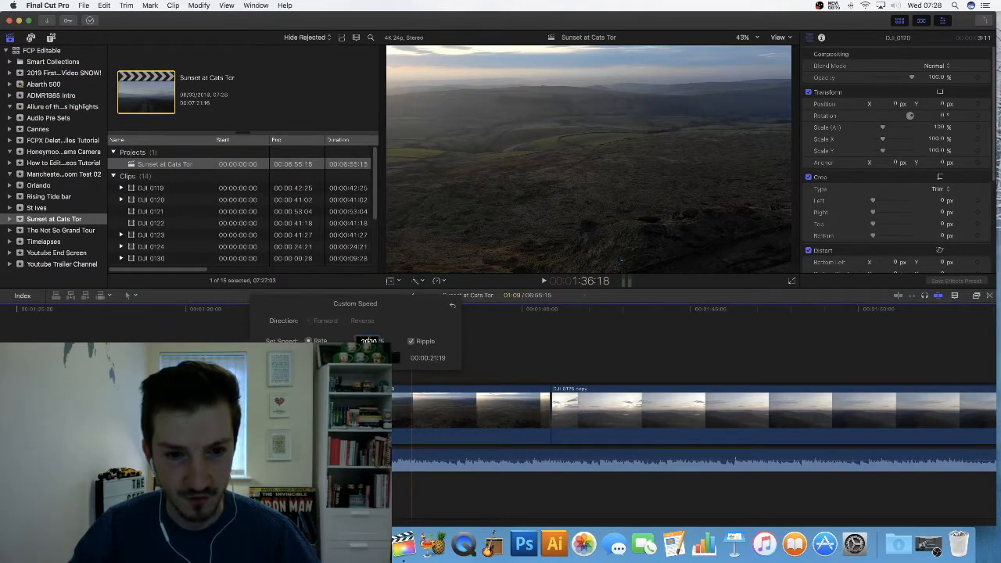
type("1500")
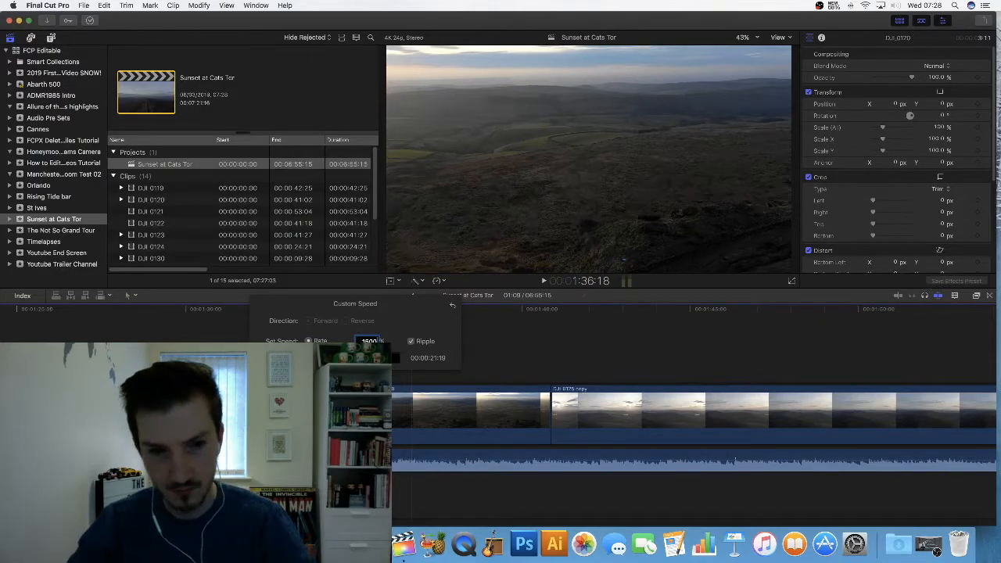
key("Return")
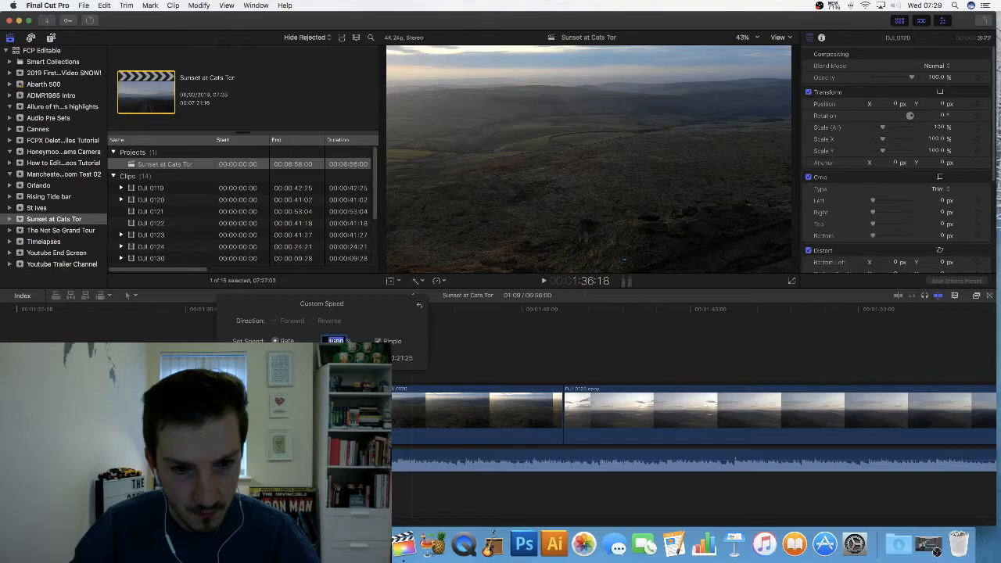
- Undo the custom speed, the 20x speed-up and the speed split on the drone clip
left_click(471, 342)
key("super+z")
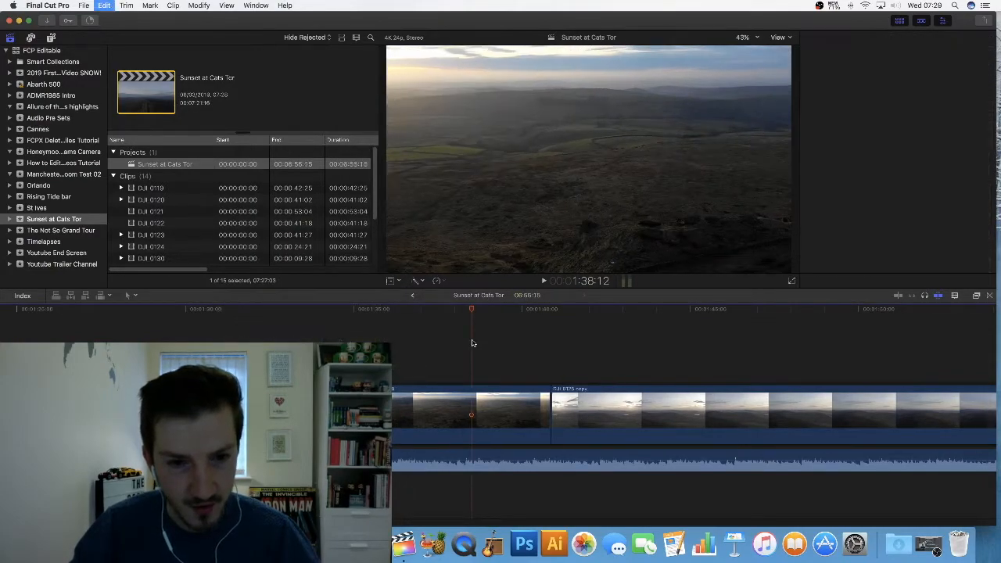
key("super+z")
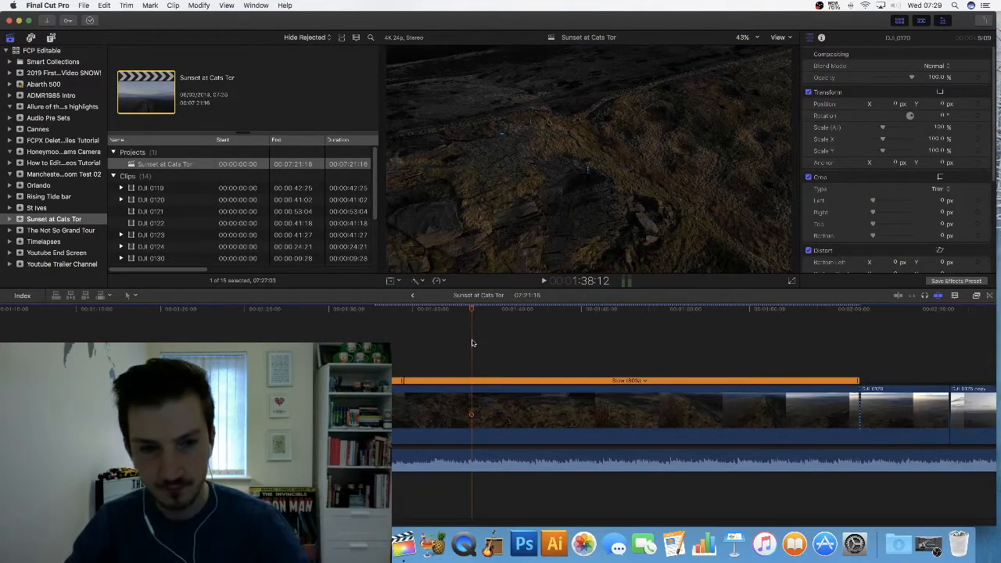
key("super+z")
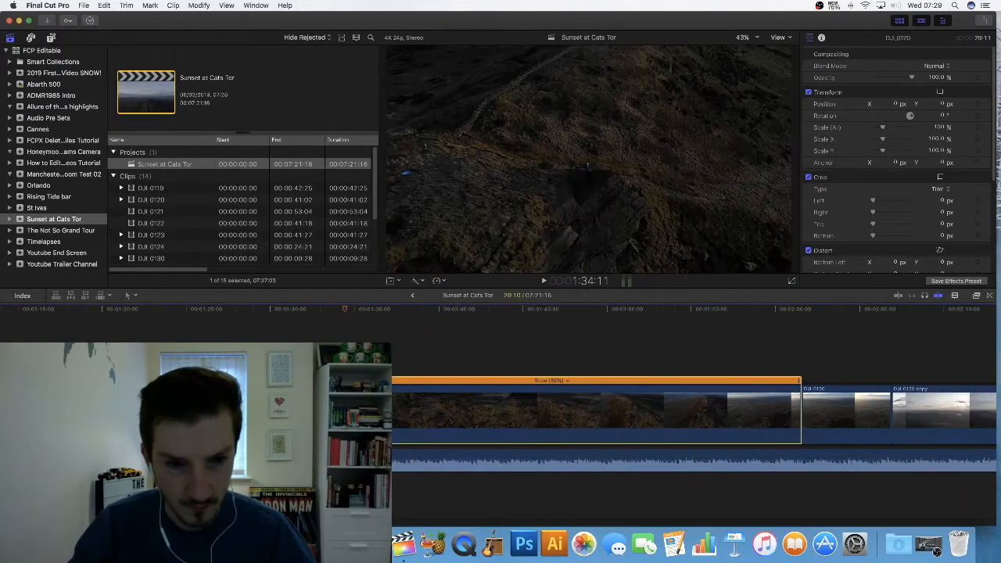
- Split the slowed drone clip's speed at 1:35:10 and set the segment after that point to 20x fast
key("space")
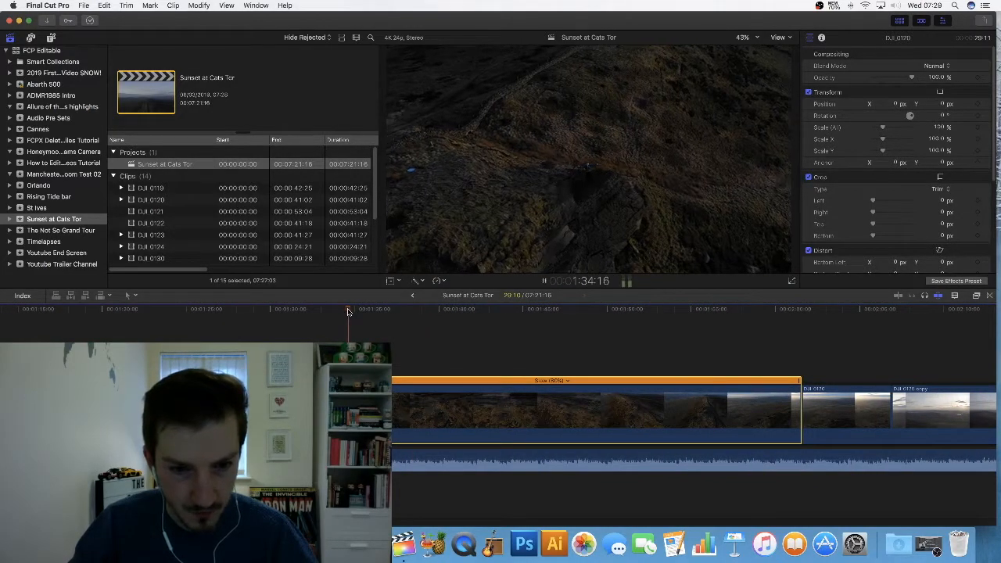
left_click_drag(362, 312, 361, 312)
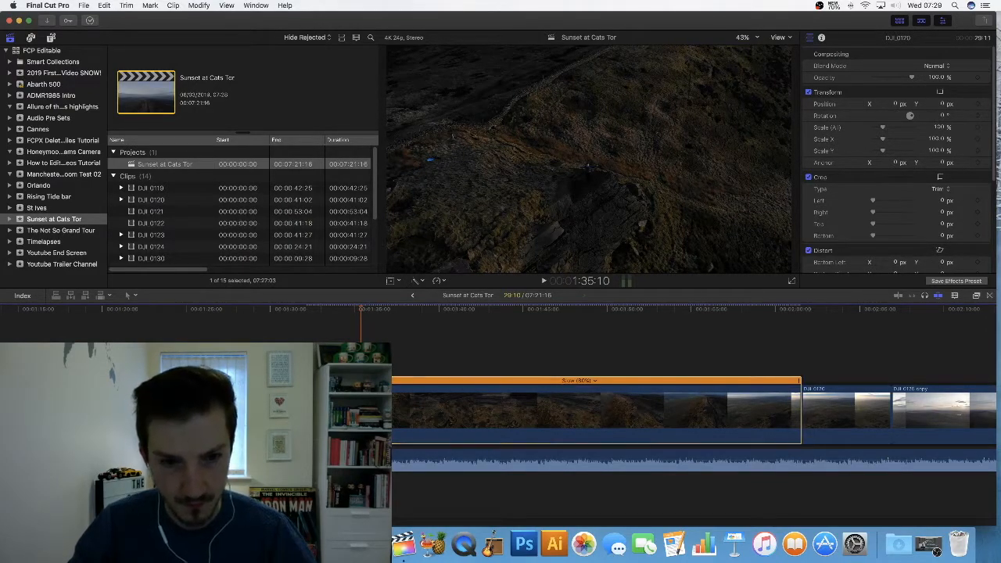
left_click(599, 382)
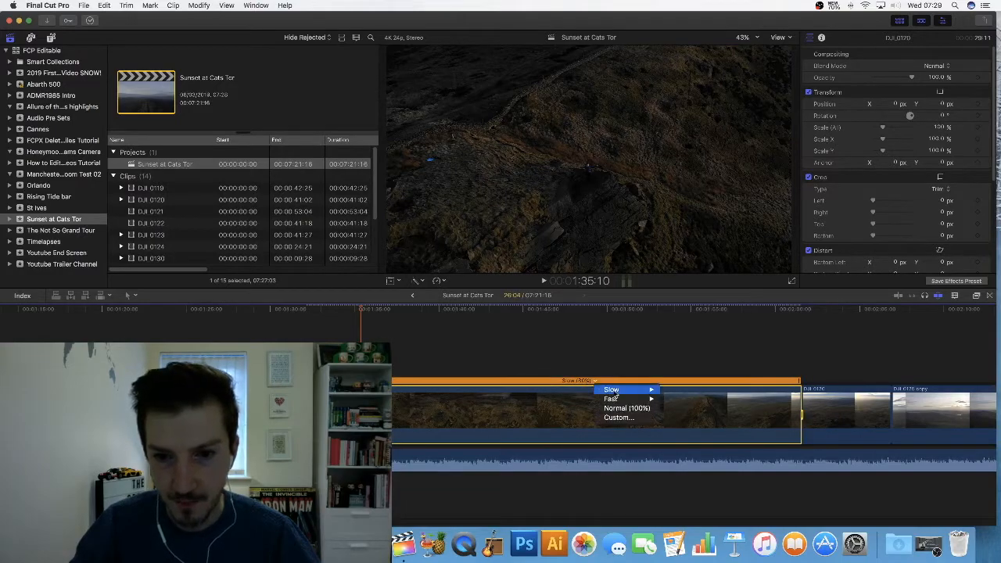
mouse_move(626, 399)
left_click(686, 410)
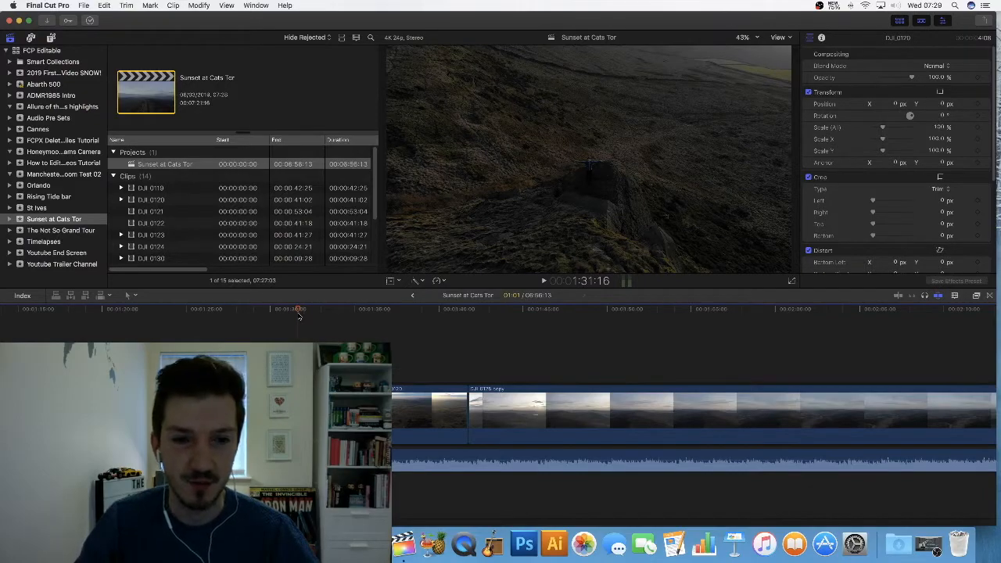
- Play back the sped-up section from 1:31:00 to about 1:40
scroll(299, 314, "left", 2)
left_click_drag(316, 312, 304, 313)
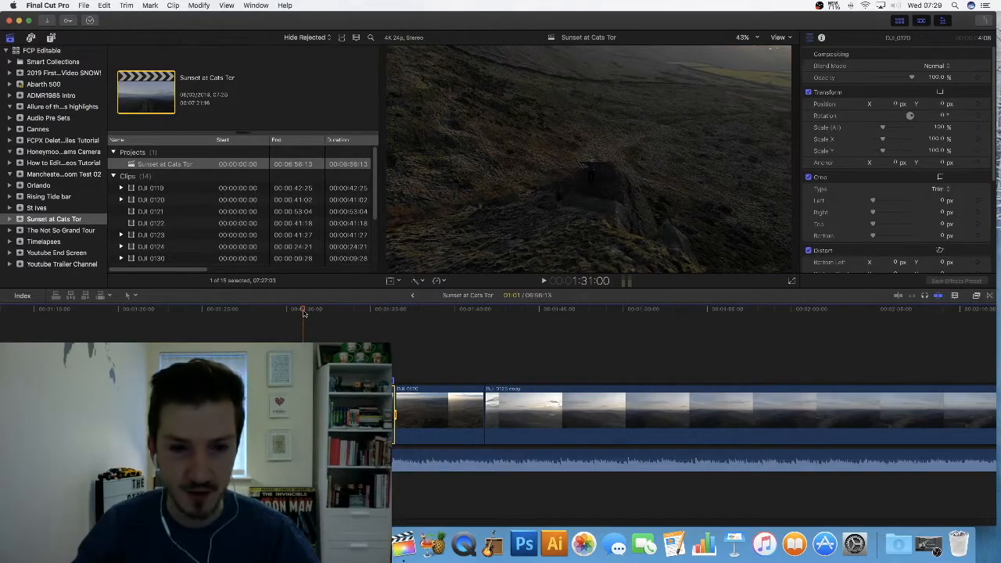
key("space")
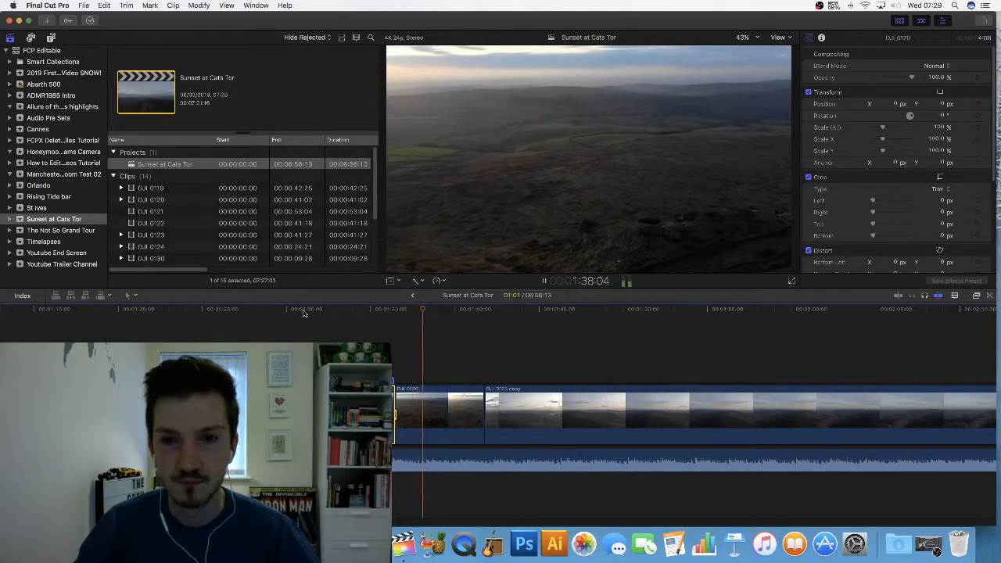
key("space")
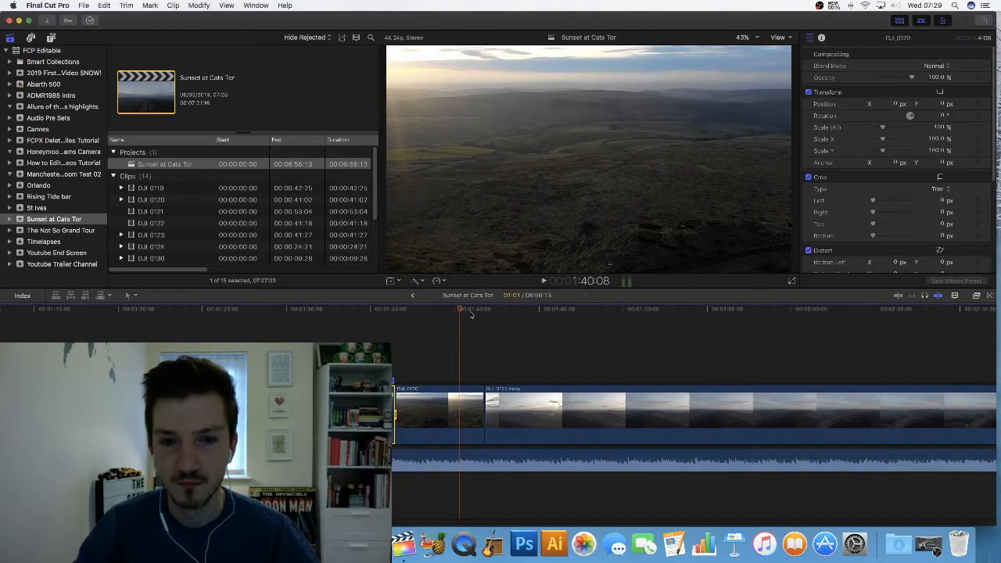
- Inspect the sped-up drone clip around 1:34:01 and replay it from about 1:32 into the following sunset clip
left_click_drag(462, 311, 354, 316)
key("super+equal")
left_click(357, 356)
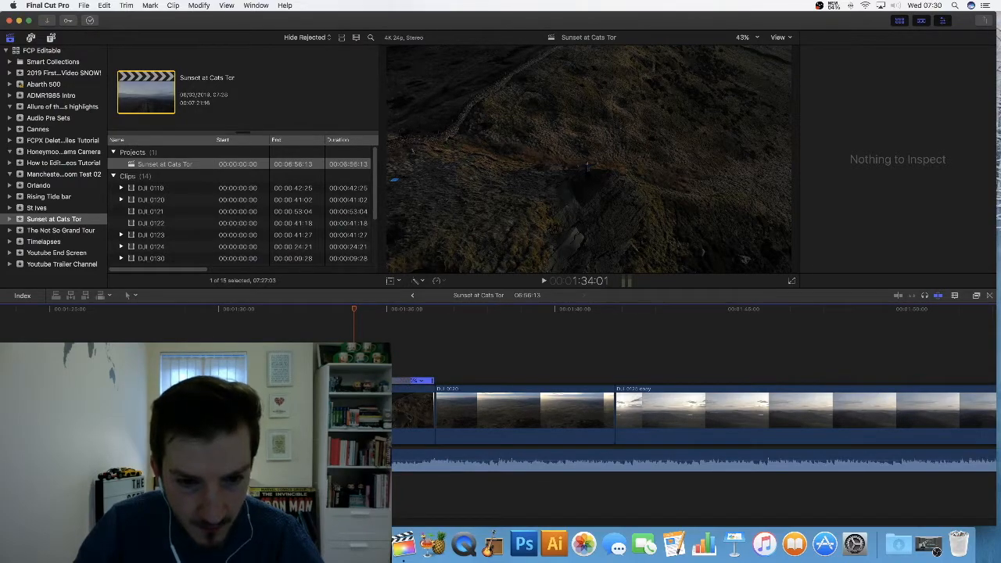
left_click(357, 415)
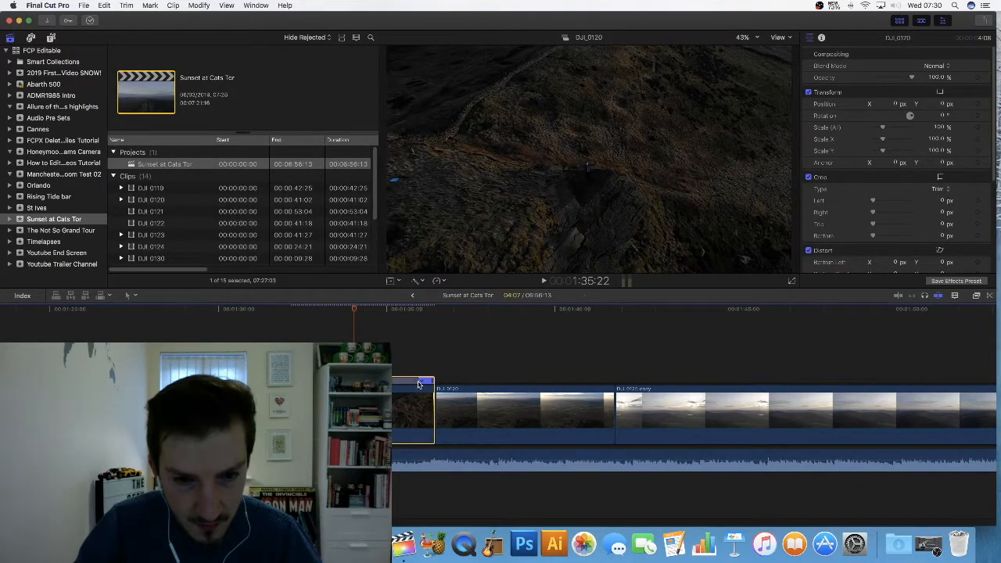
left_click(279, 311)
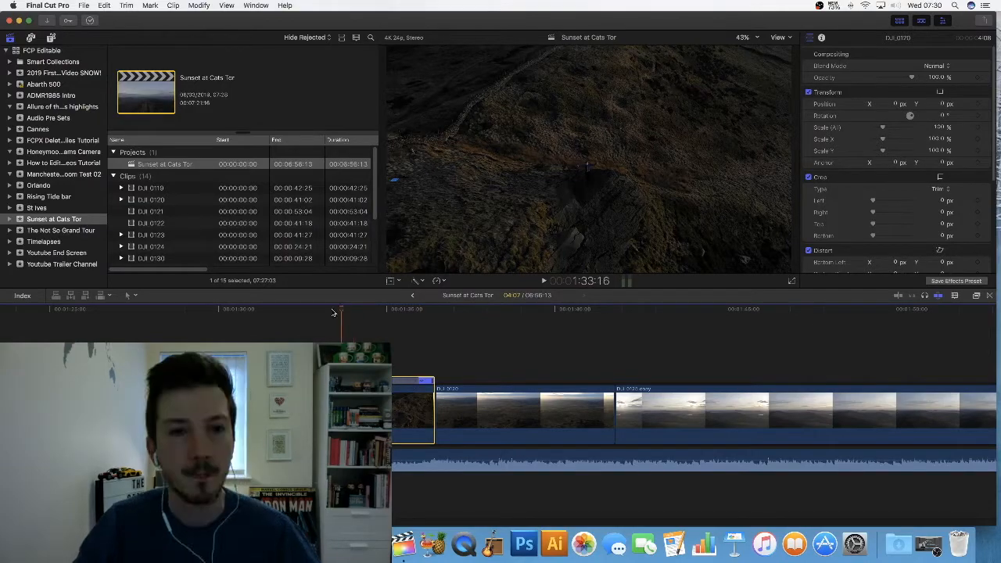
key("space")
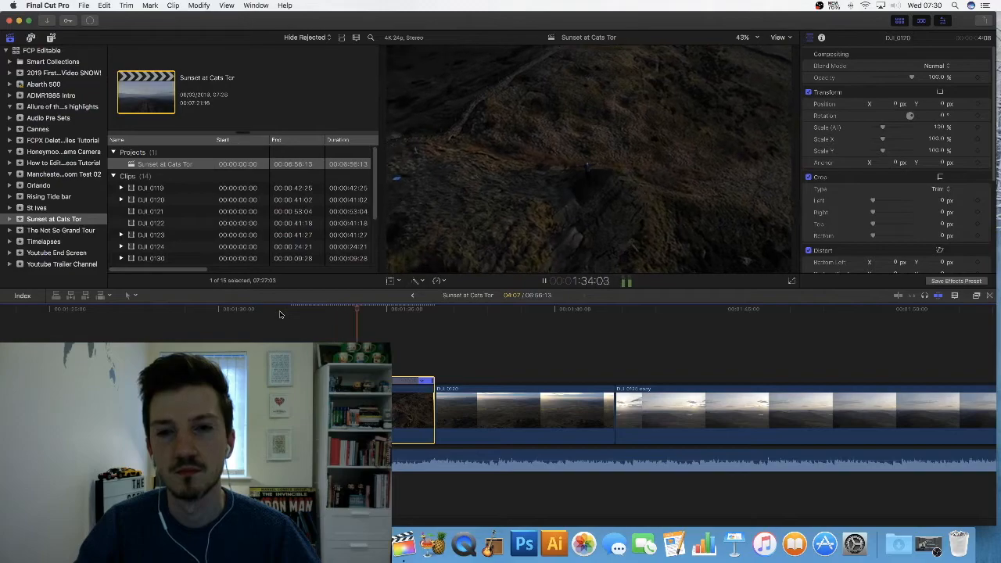
key("space")
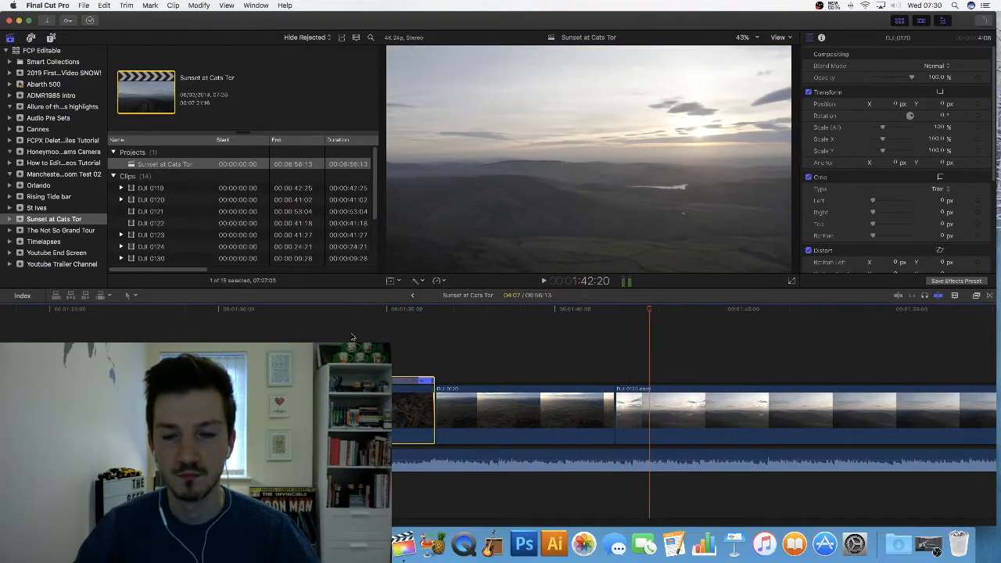
- Scan the following clips up to about 3:07 and return the playhead to the cut at 1:41:19
left_click_drag(650, 313, 571, 315)
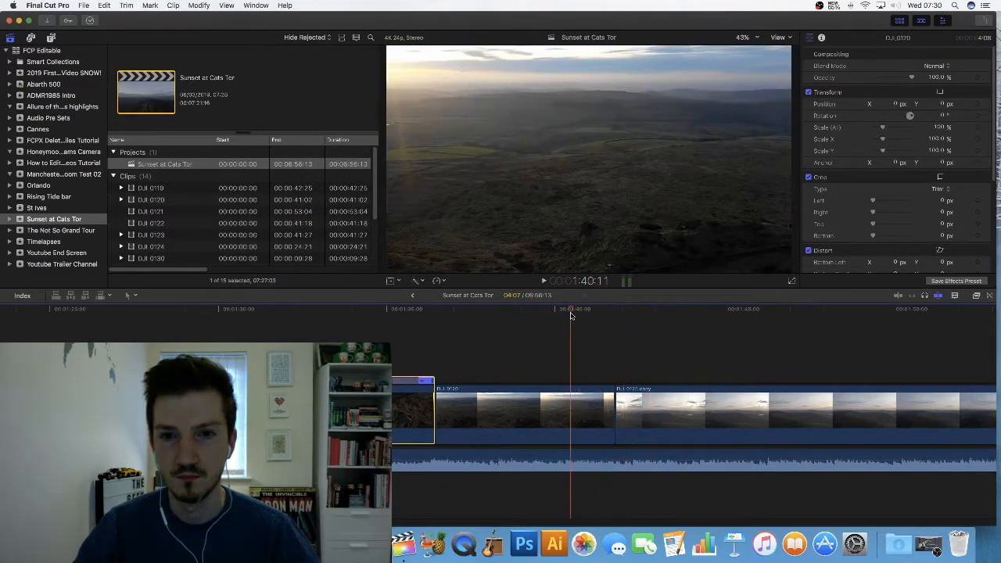
scroll(671, 343, "right", 3)
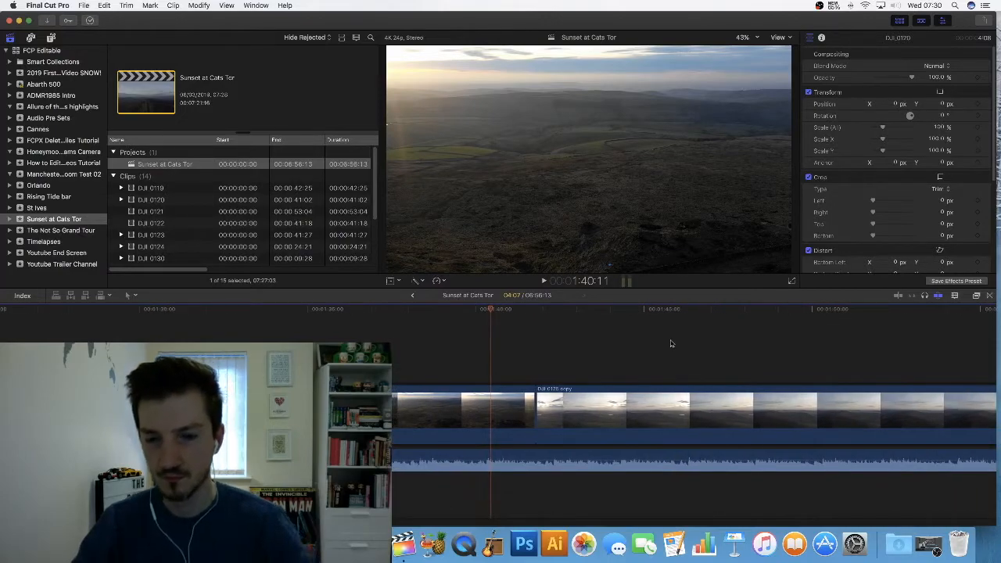
key("super+minus")
scroll(672, 342, "right", 5)
key("super+minus")
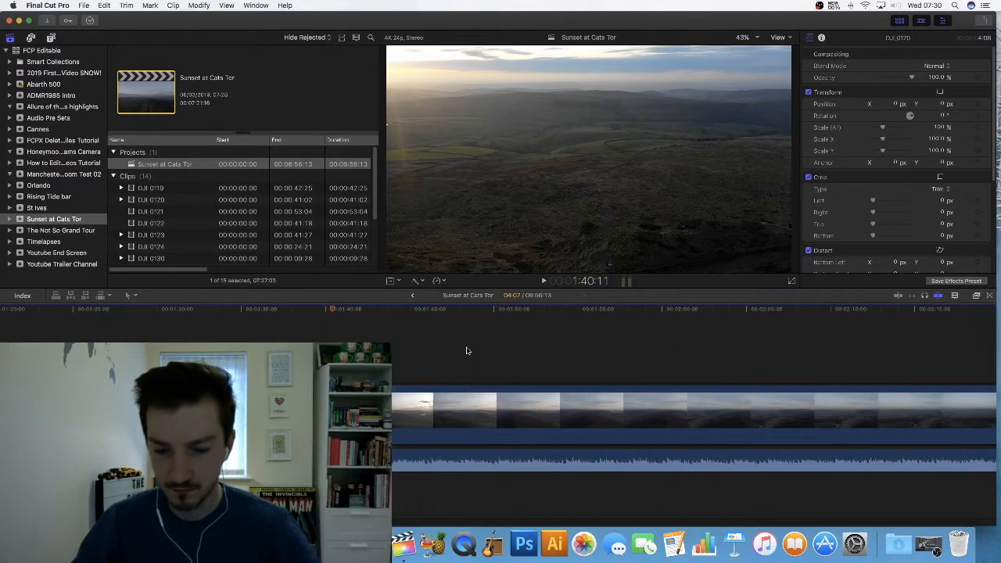
scroll(461, 348, "right", 4)
scroll(461, 349, "right", 6)
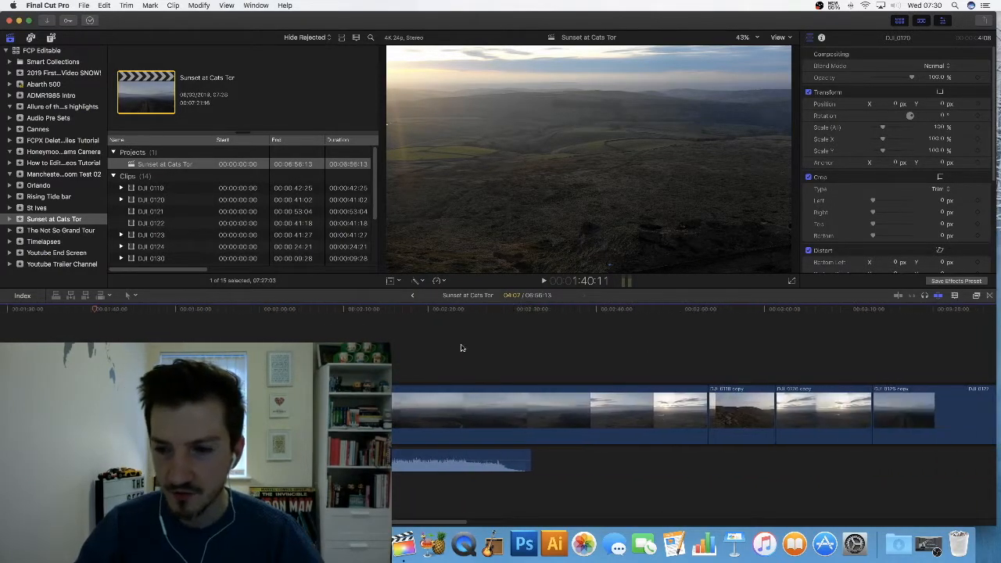
left_click_drag(95, 310, 833, 344)
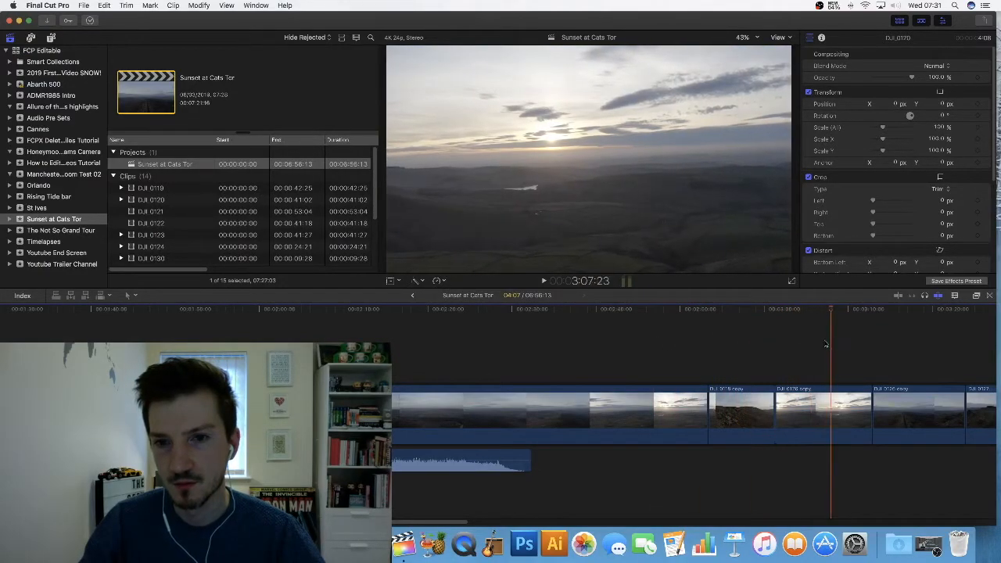
scroll(835, 343, "right", 5)
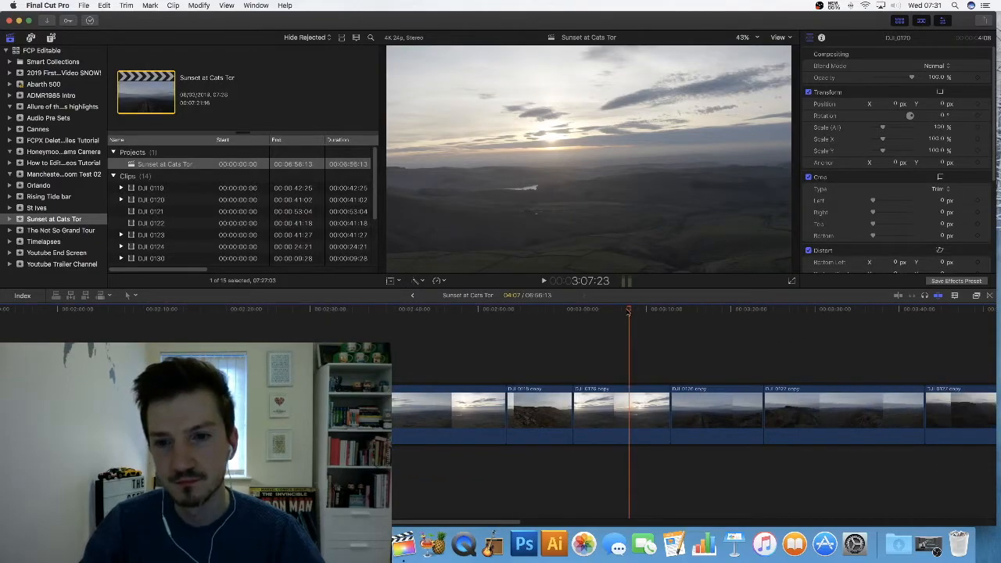
left_click_drag(639, 311, 574, 313)
left_click(418, 339)
scroll(415, 340, "left", 8)
left_click_drag(735, 312, 227, 312)
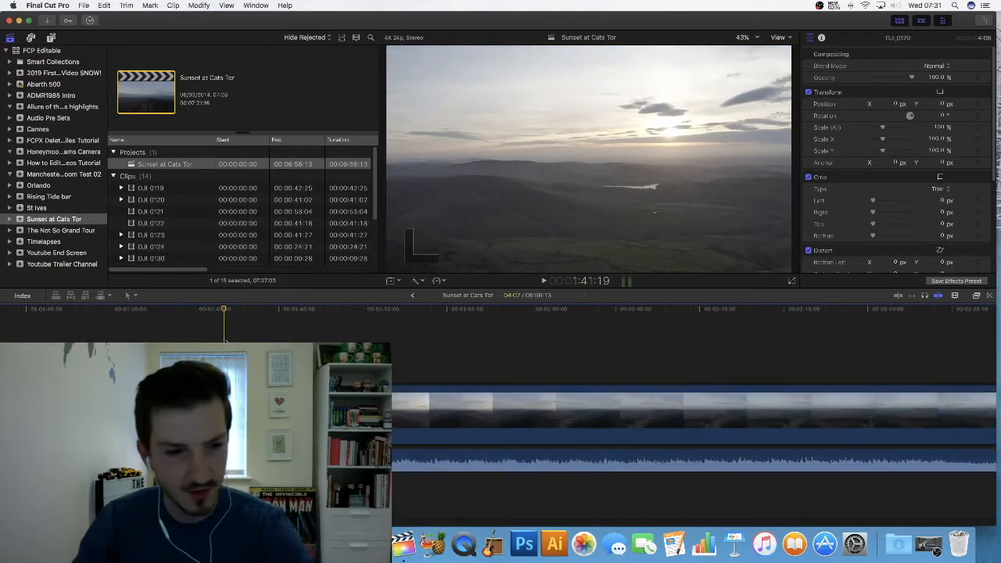
- Replay the section from about 1:34 and trim the end of the DJI 0120 clip before the sunset shot back to 1:40:09
left_click(90, 323)
key("space")
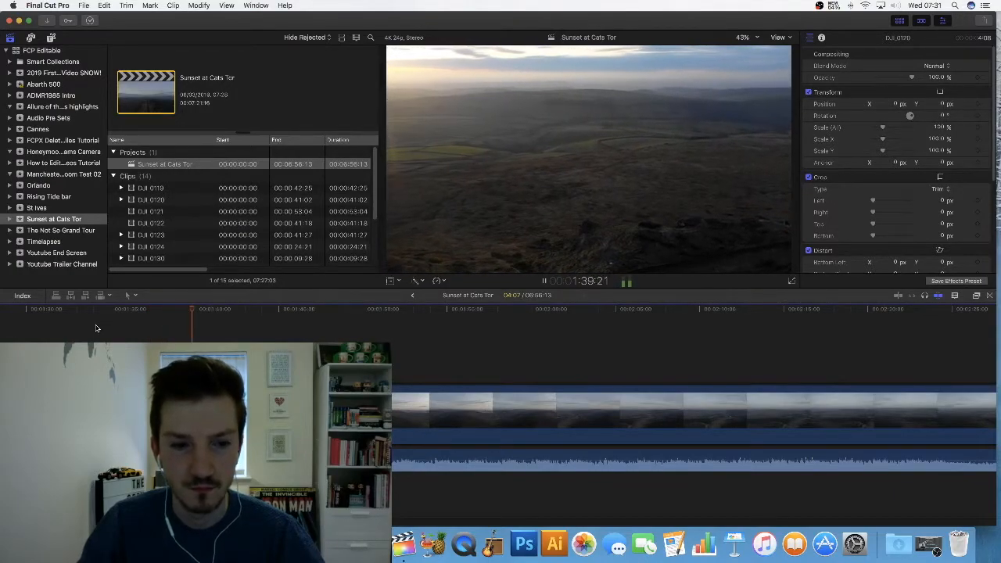
left_click(117, 410)
left_click(164, 411)
left_click_drag(223, 410, 200, 410)
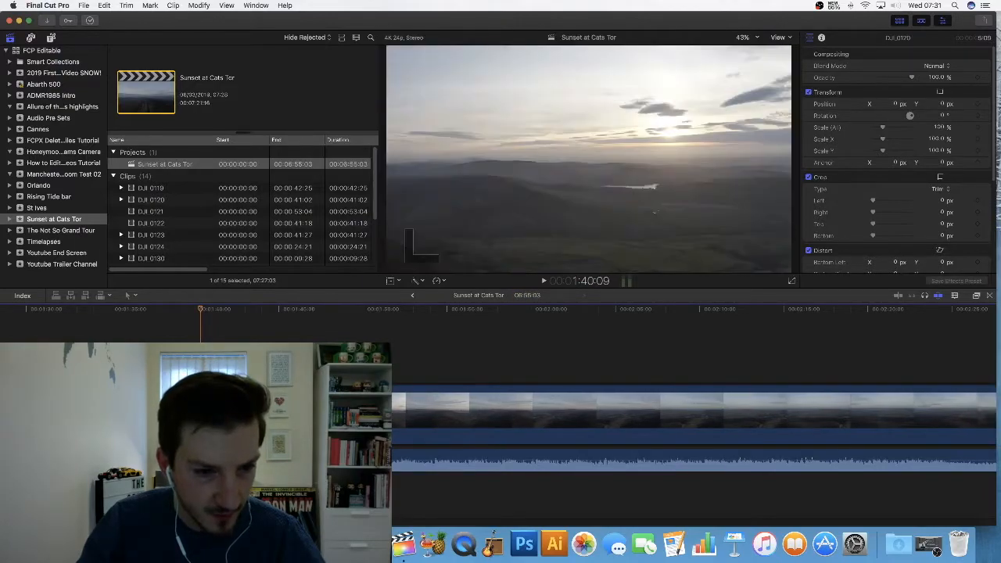
- Delete the DJI_0126 copy sunset clip at about 3:05 from the timeline
left_click(180, 367)
key("space")
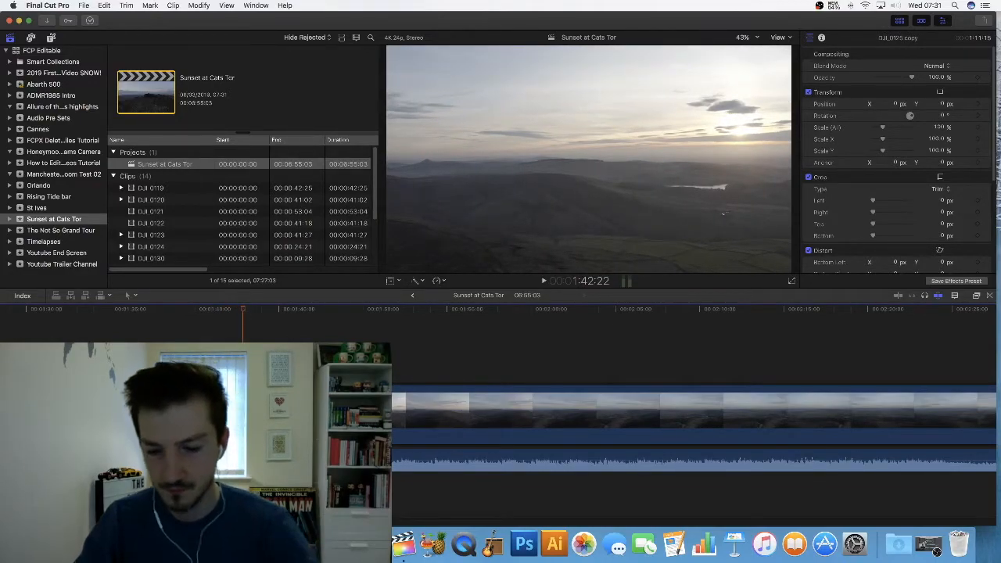
key("super+minus")
scroll(408, 370, "right", 2)
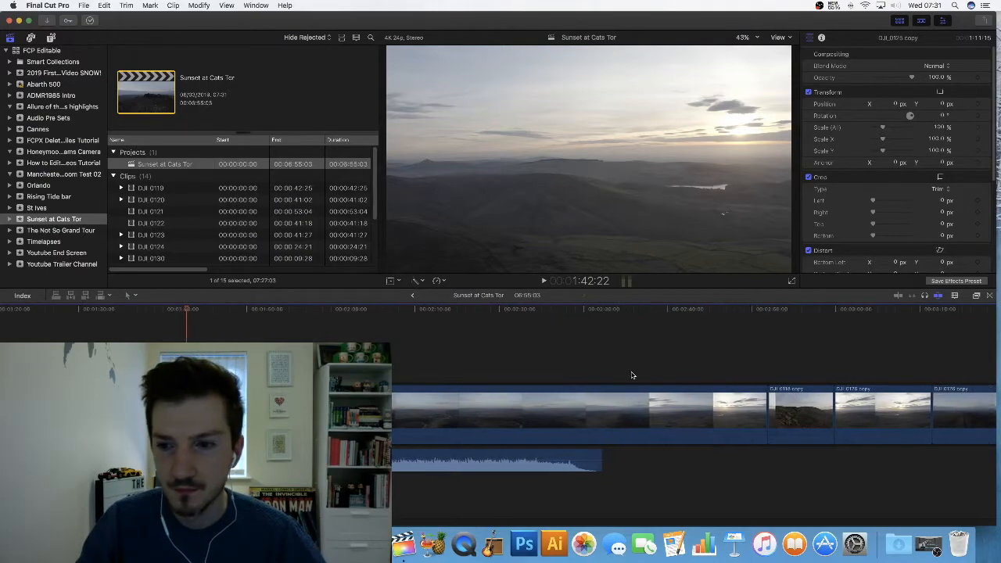
left_click_drag(187, 312, 877, 326)
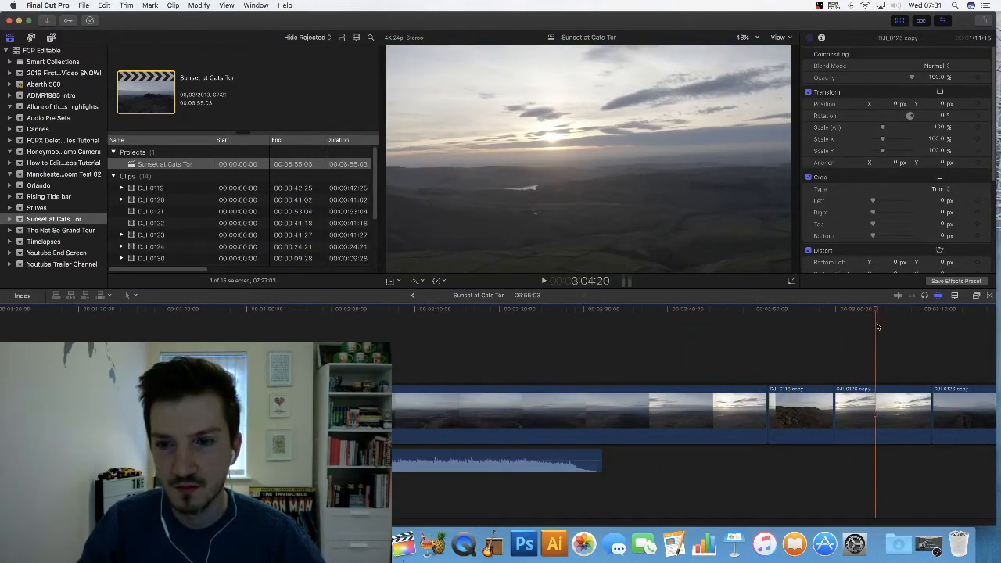
left_click(881, 413)
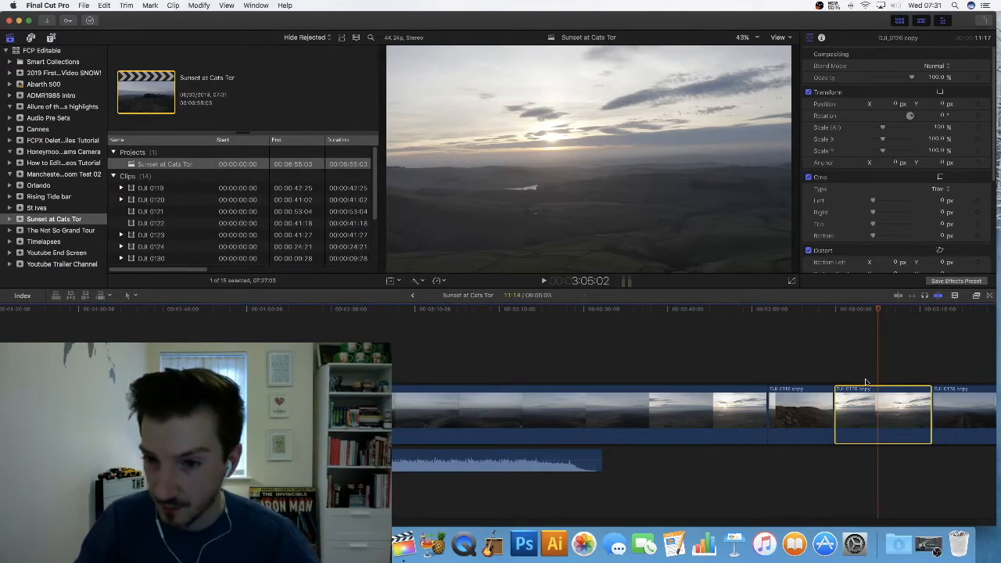
key("BackSpace")
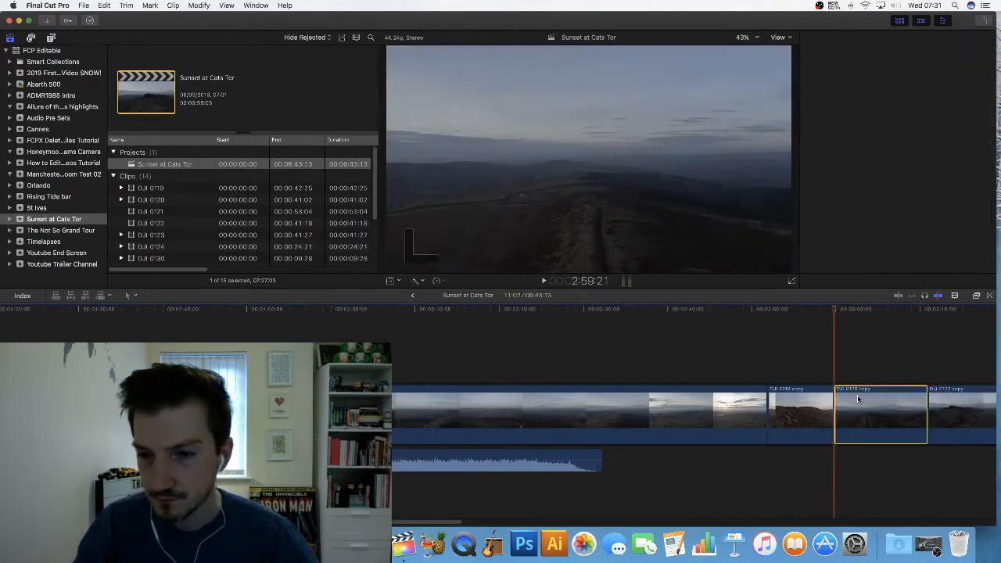
- Replay the sunset shot from about 1:40, scan the later clips to about 3:30, and return to the rocky hillside clip
left_click_drag(832, 310, 156, 325)
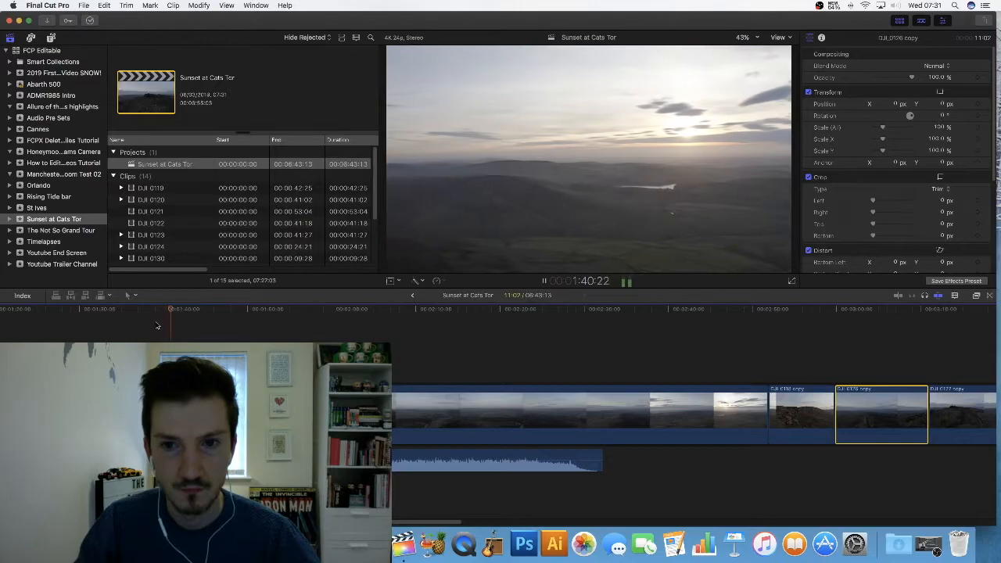
key("space")
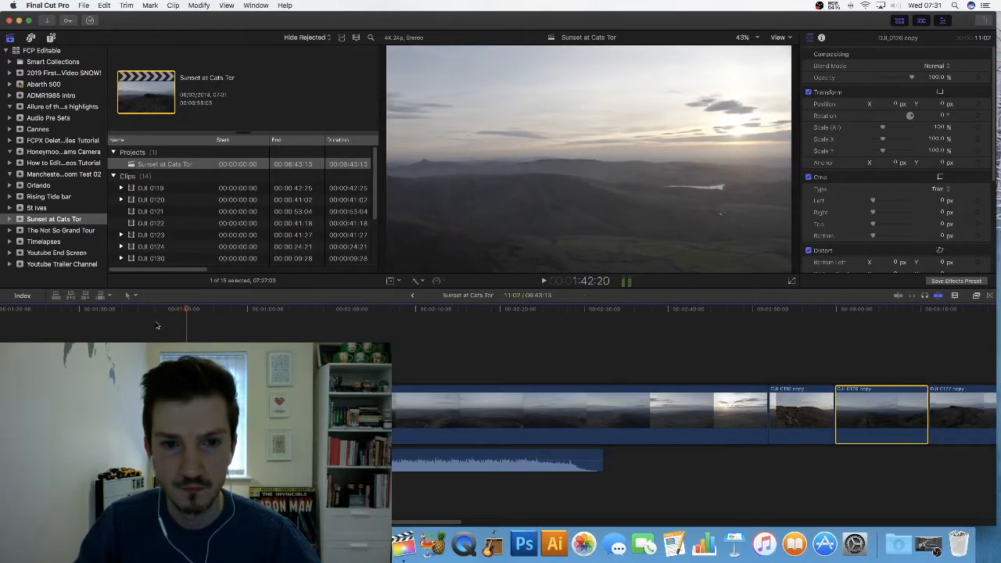
left_click_drag(188, 311, 949, 339)
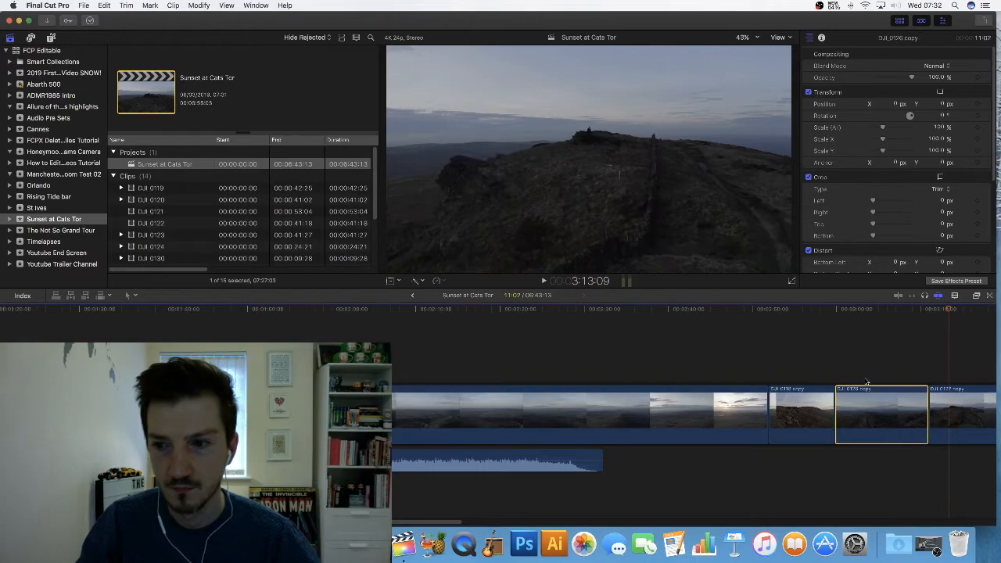
scroll(860, 378, "right", 4)
scroll(858, 379, "right", 4)
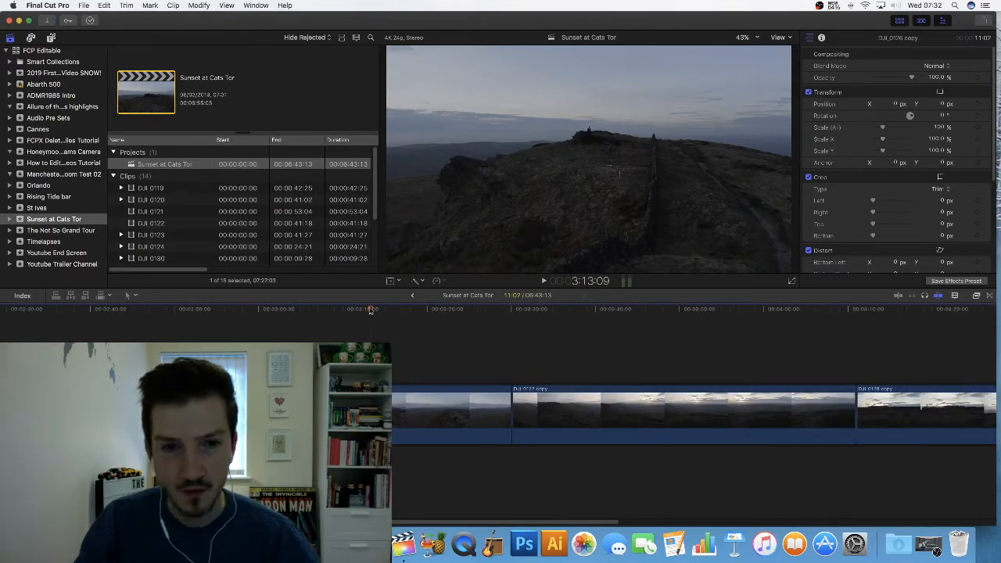
left_click(513, 321)
left_click_drag(518, 322, 542, 348)
left_click_drag(481, 355, 212, 357)
scroll(212, 356, "left", 10)
scroll(742, 358, "left", 3)
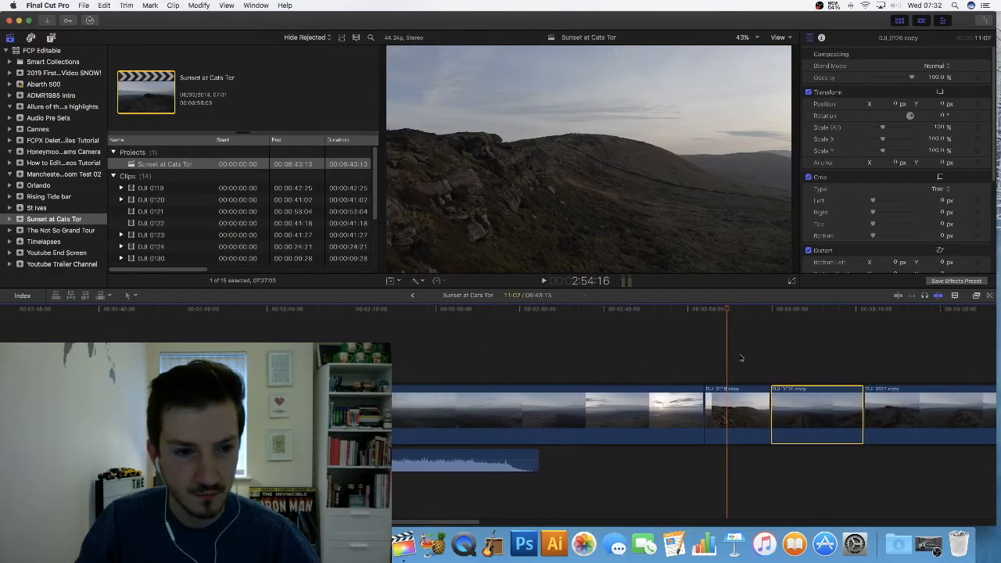
- Blade the long DJI_0125 copy sunset clip at 1:42:08 and delete the part after the cut
left_click_drag(718, 312, 86, 337)
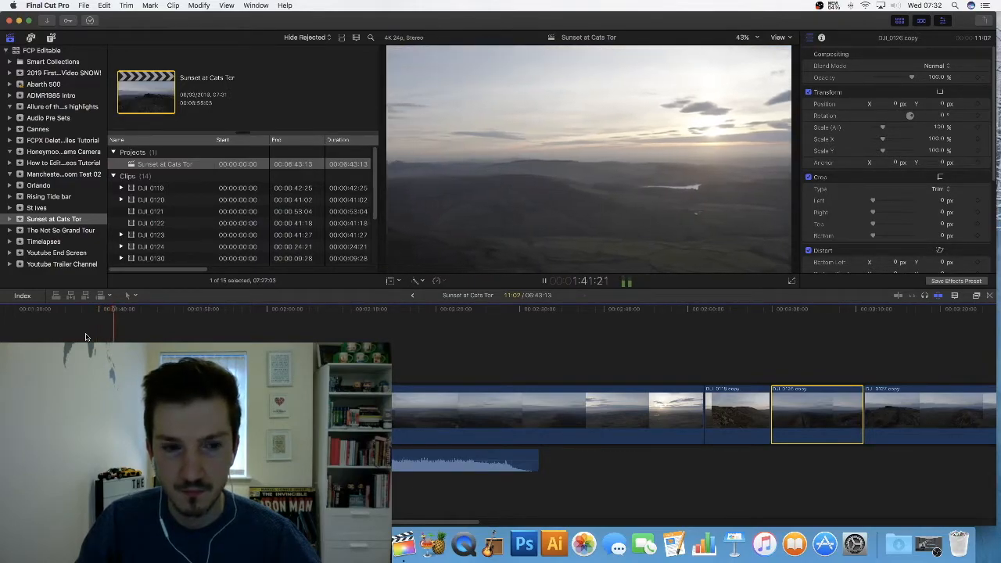
key("super+equal")
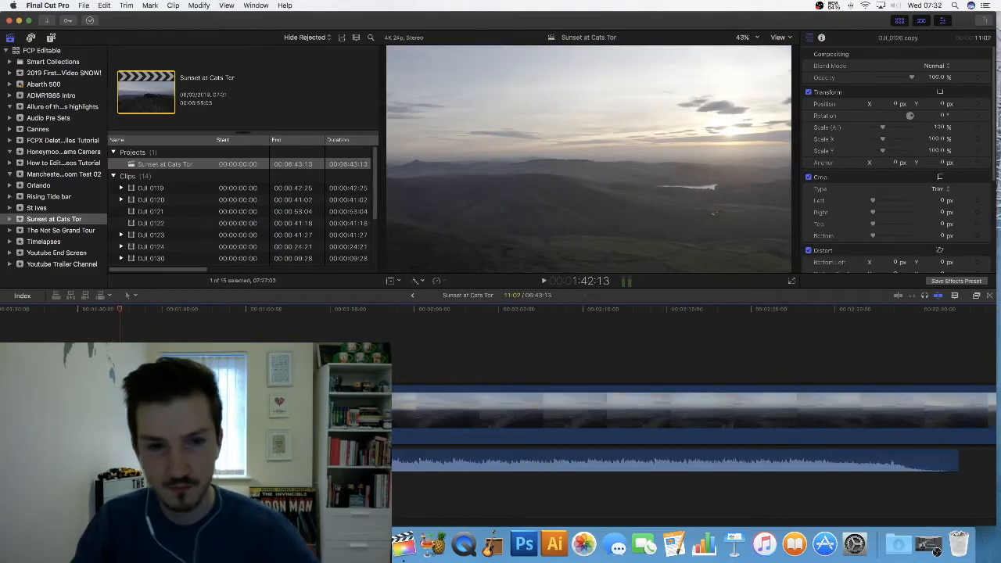
left_click_drag(119, 312, 67, 333)
key("space")
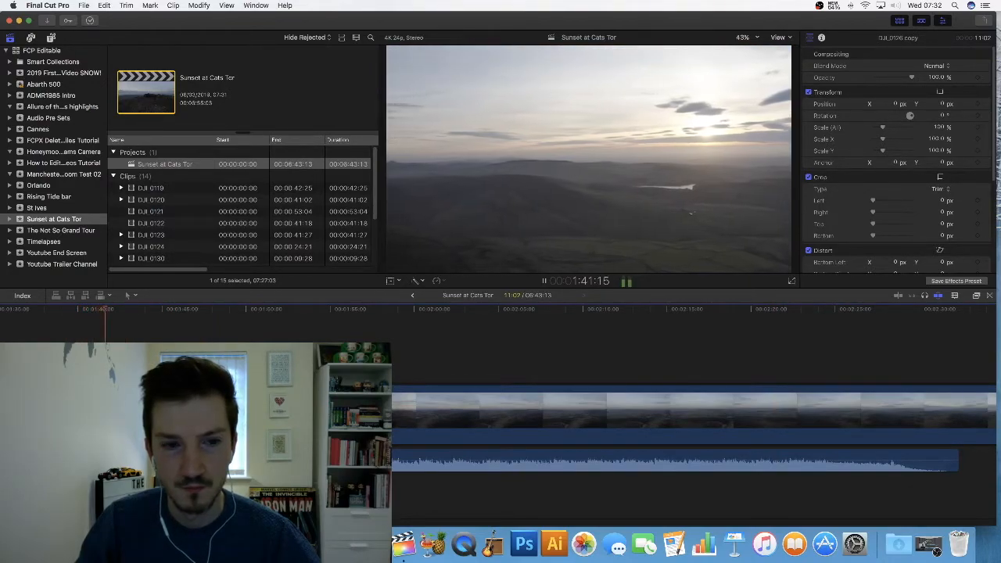
key("space")
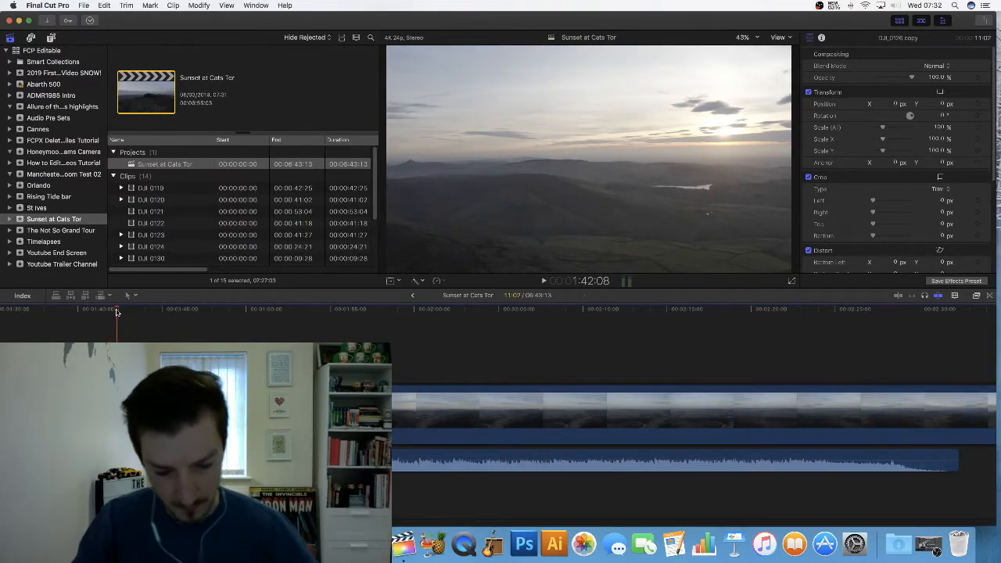
left_click(117, 411)
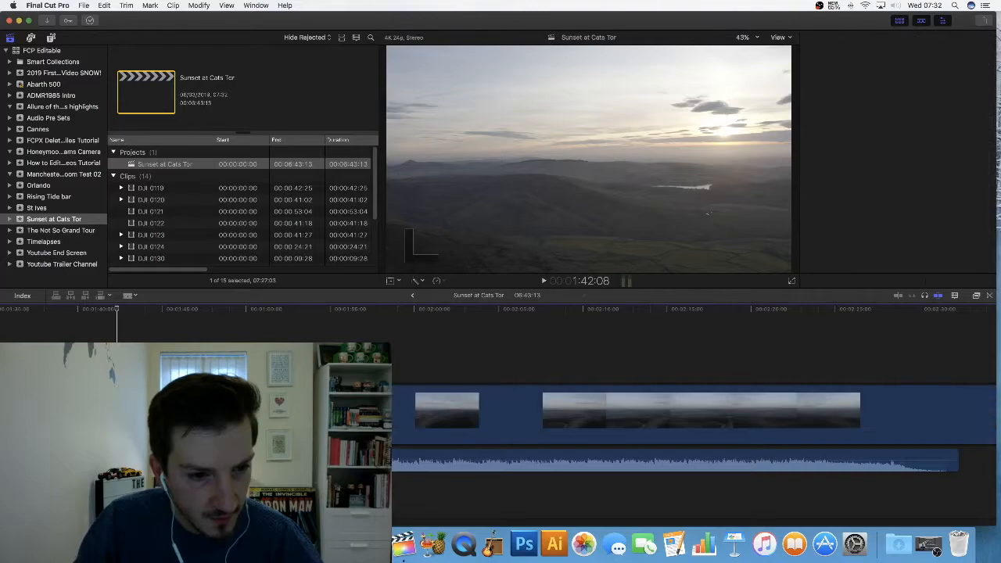
key("a")
left_click_drag(117, 312, 304, 313)
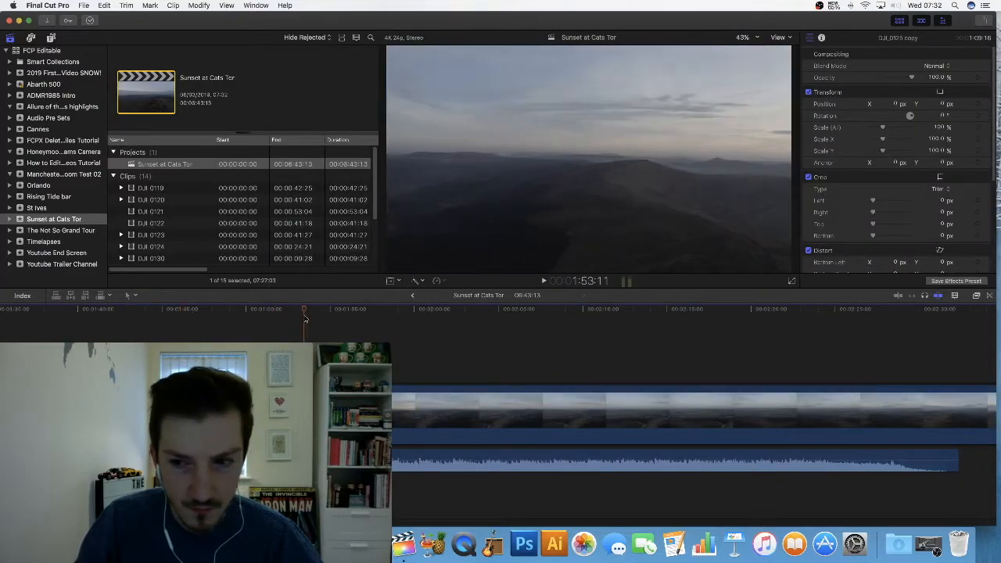
left_click(438, 411)
key("Delete")
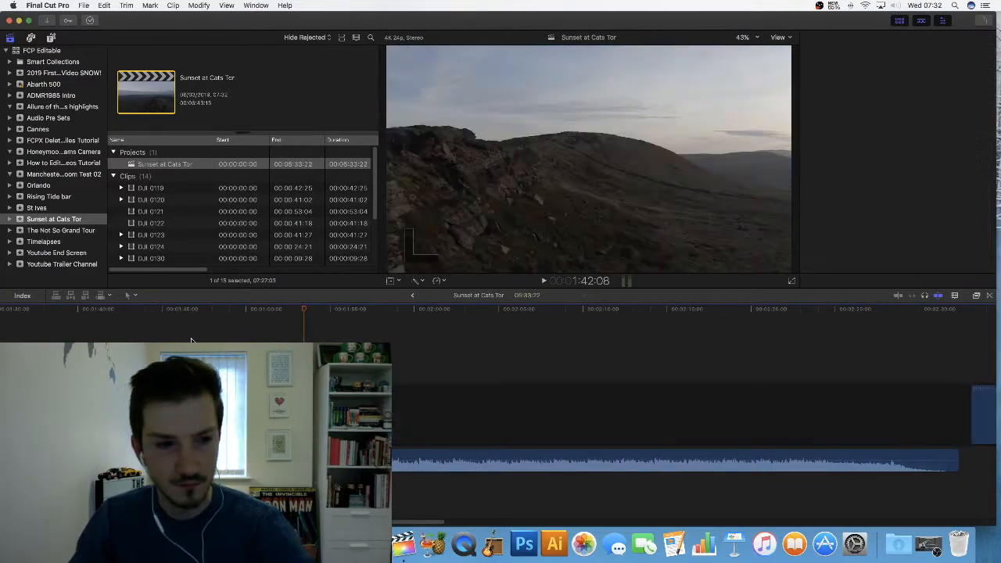
- Review the new cut from about 1:40 into the rocky hillside clip and inspect the following clip around 1:55
left_click(96, 311)
key("space")
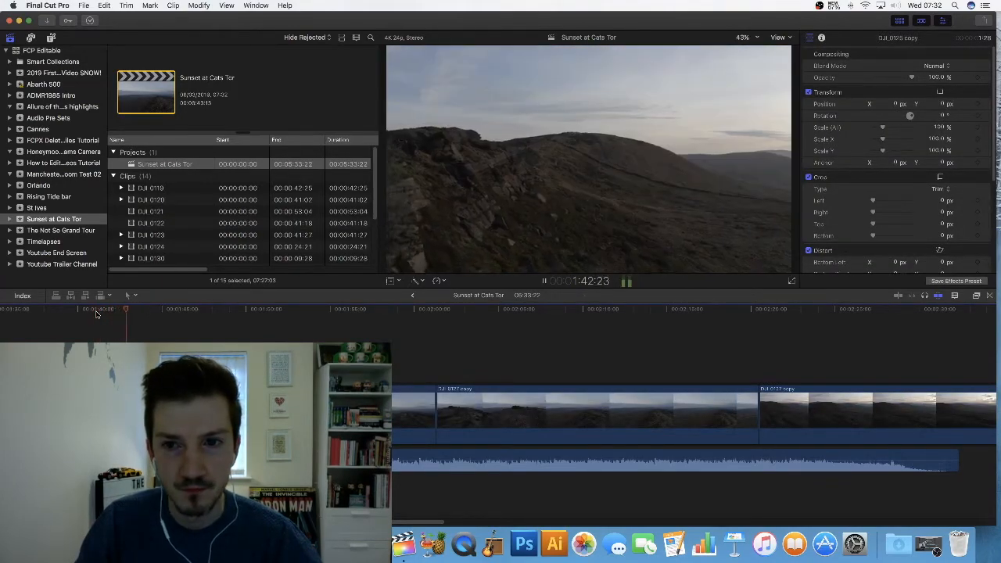
key("space")
left_click(525, 425)
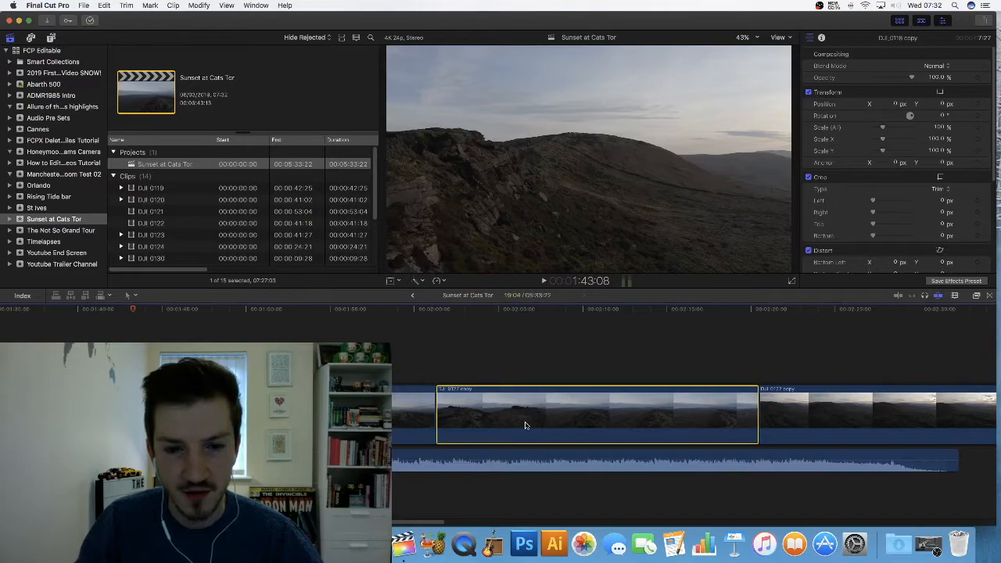
mouse_move(350, 312)
left_mouse_down()
mouse_move(317, 314)
mouse_move(341, 314)
left_mouse_up()
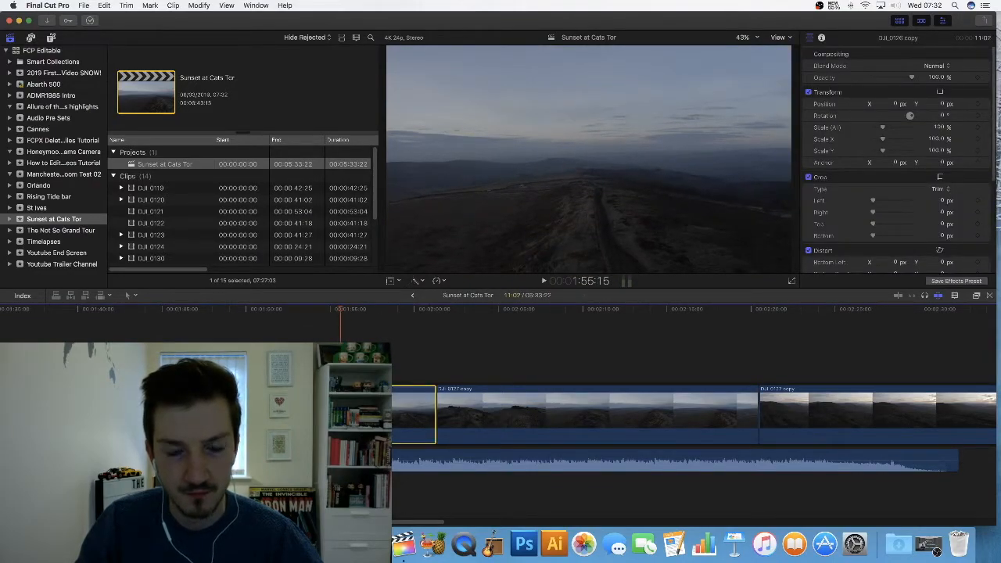
mouse_move(342, 415)
left_mouse_down()
mouse_move(305, 418)
mouse_move(343, 415)
left_mouse_up()
left_click_drag(341, 312, 107, 317)
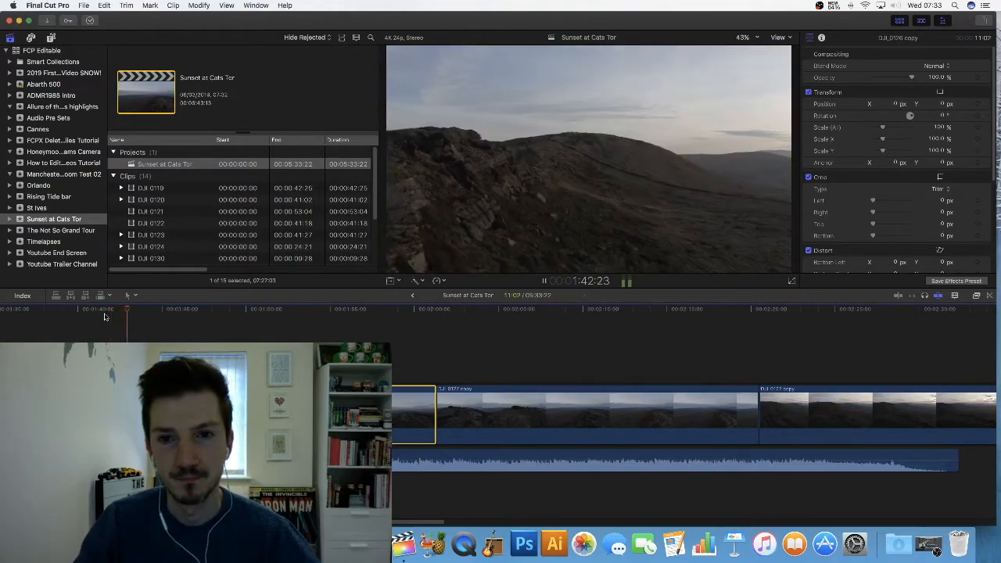
key("space")
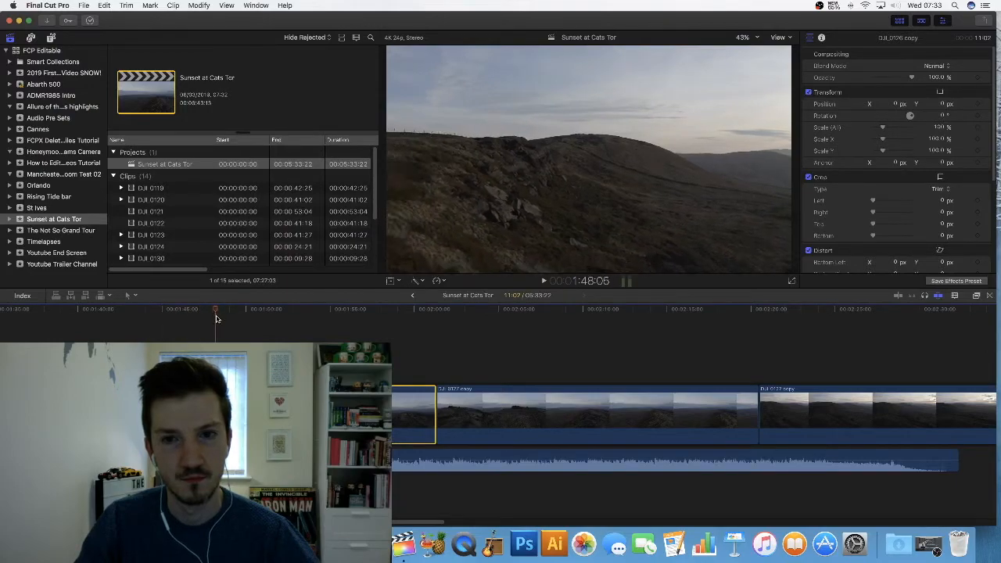
- Blade the rocky hillside clip at 1:44:09 and trim about two seconds off the start of its second piece
left_click(108, 318)
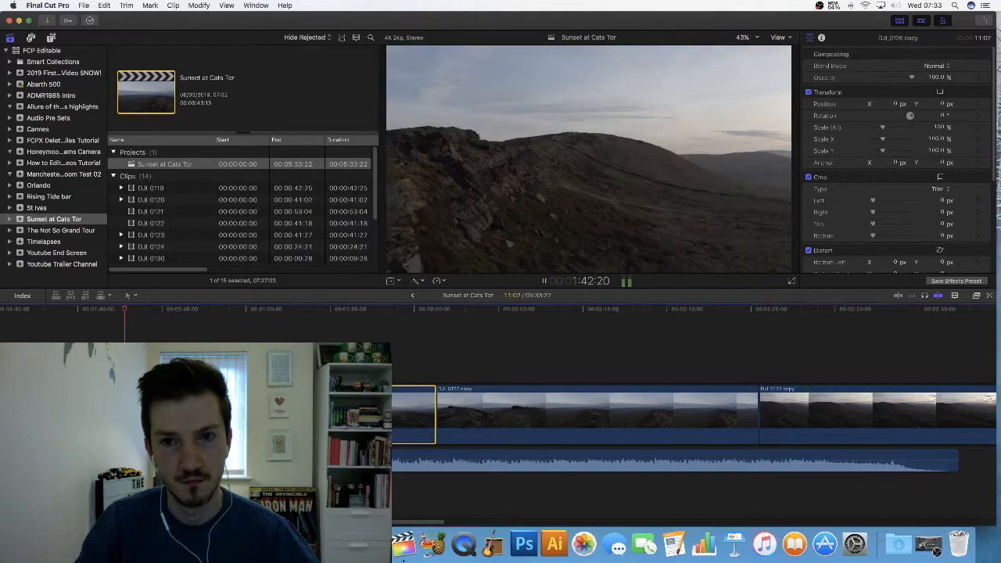
key("space")
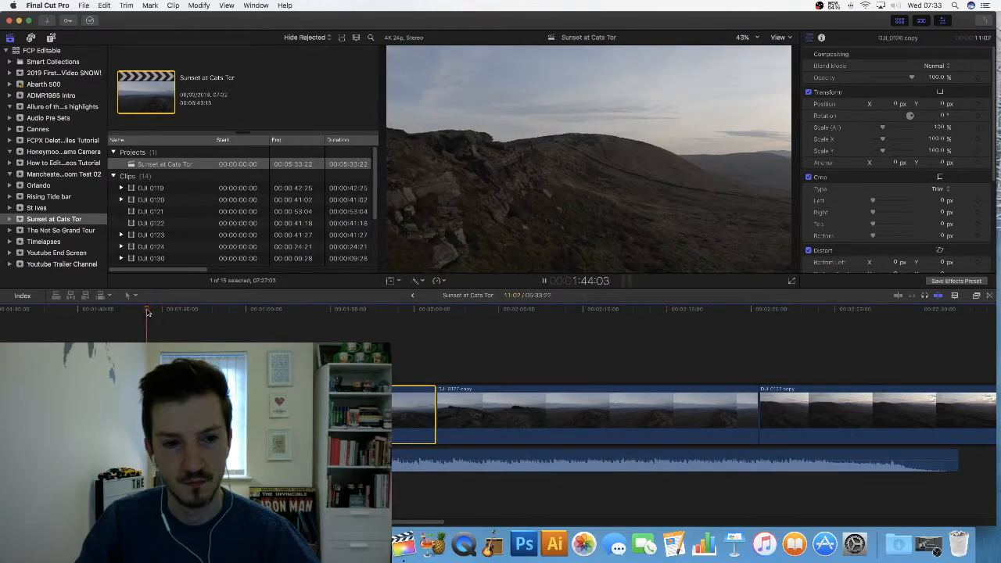
key("space")
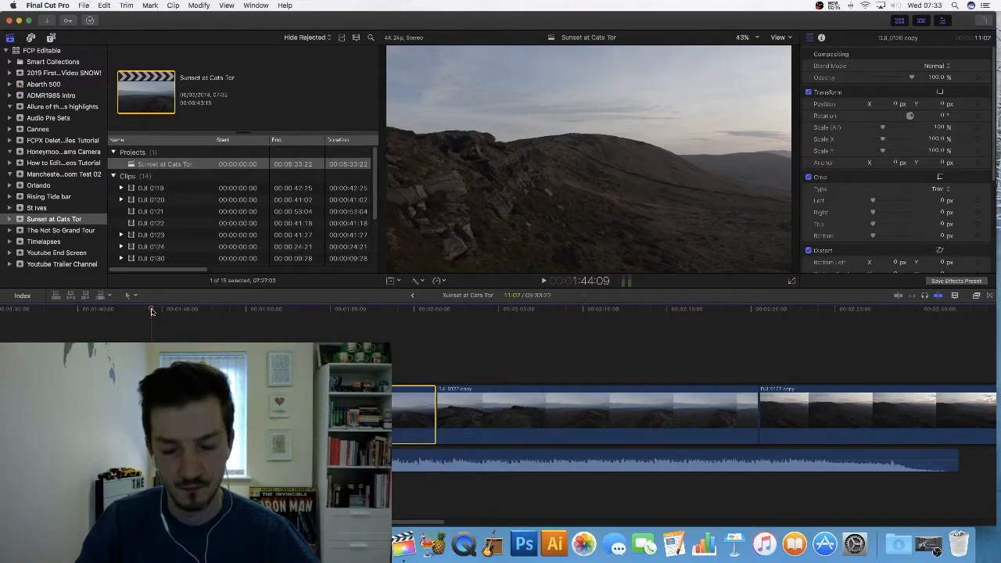
left_click(150, 414)
key("a")
left_click(151, 415)
left_click_drag(152, 414, 193, 414)
- Replay the hillside section from about 1:40 and trim the end of the second hillside piece back to 1:46:08
left_click(112, 367)
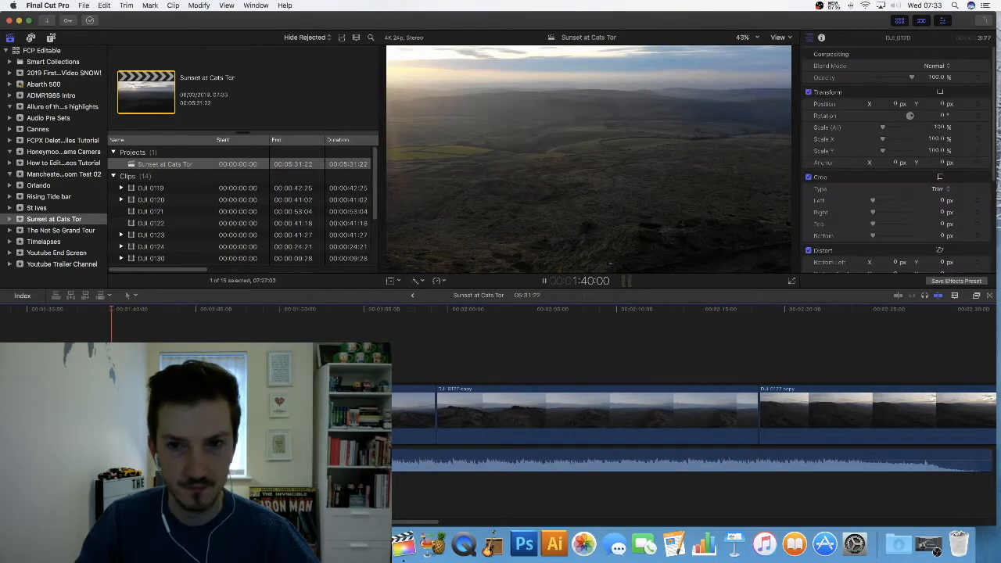
key("space")
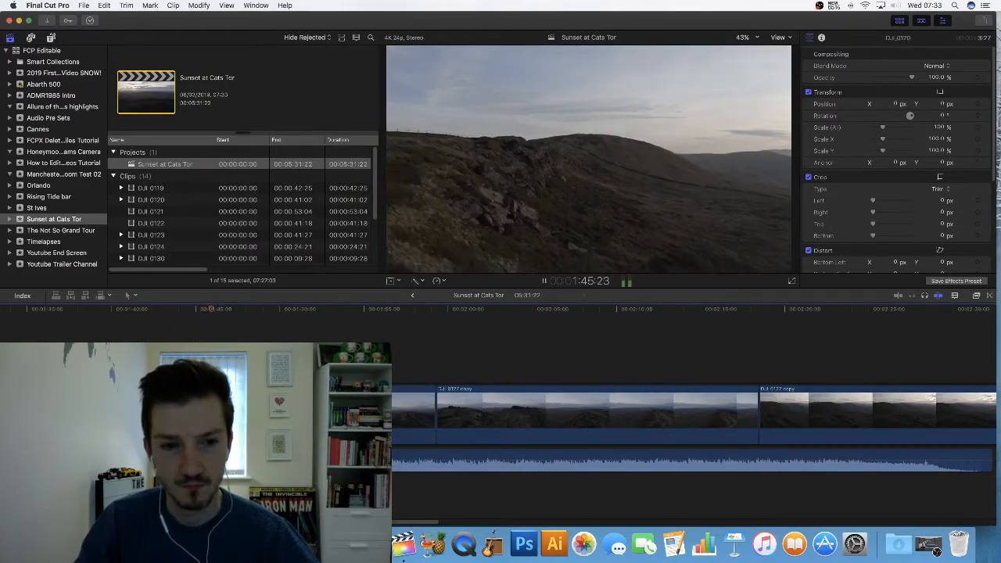
key("space")
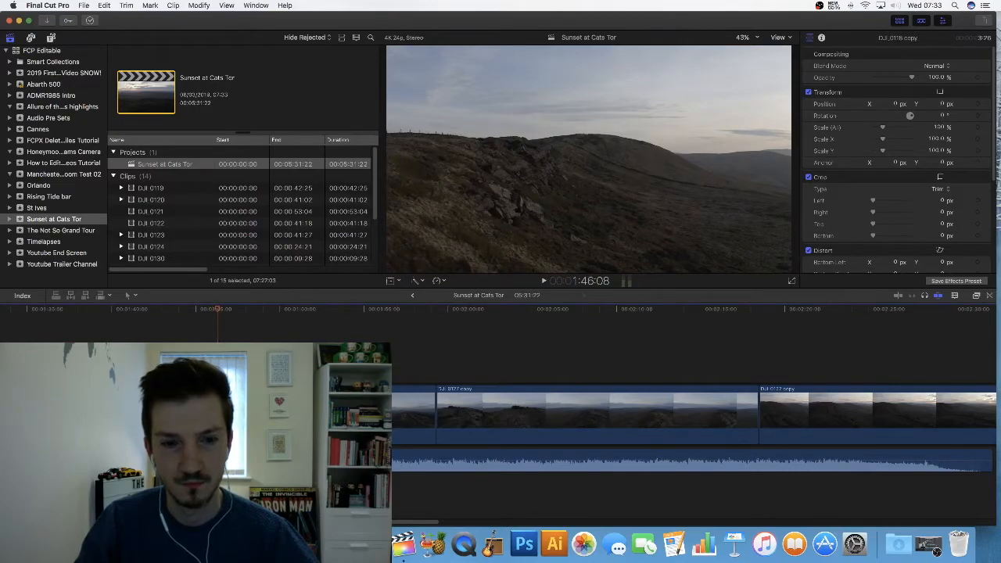
key("super+equal")
key("super+equal")
key("super+equal")
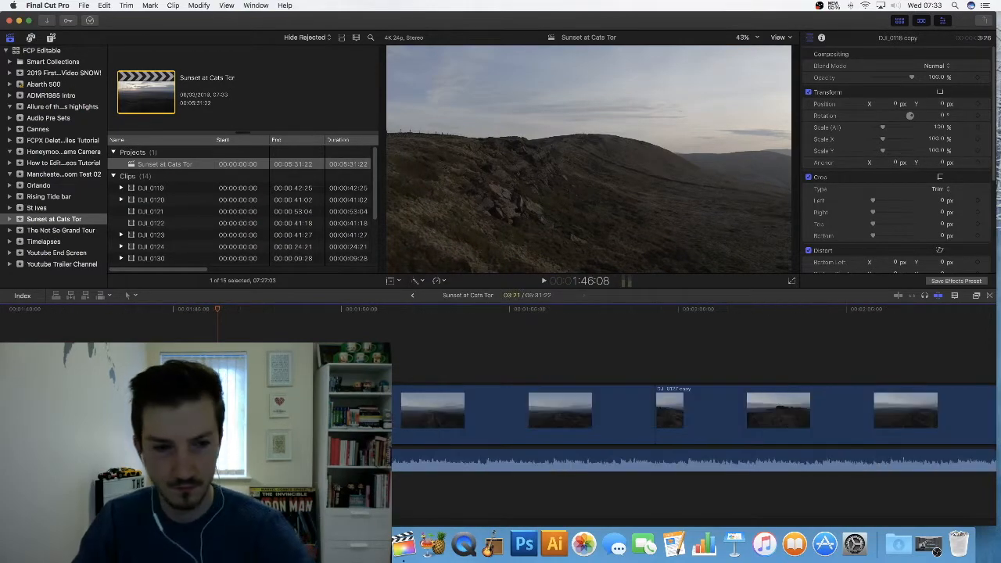
left_click(209, 310)
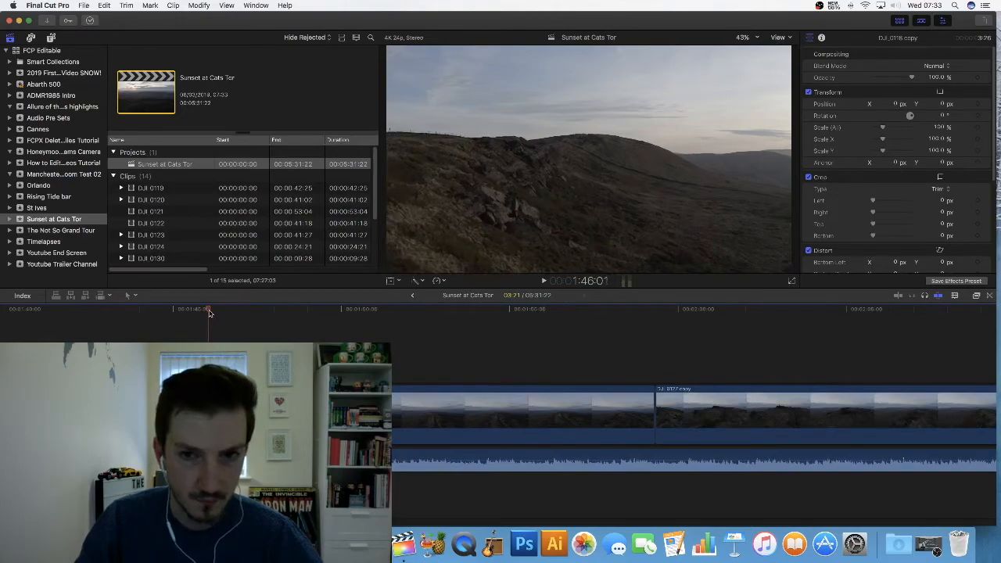
key("space")
left_click_drag(230, 308, 208, 310)
key("space")
key("space")
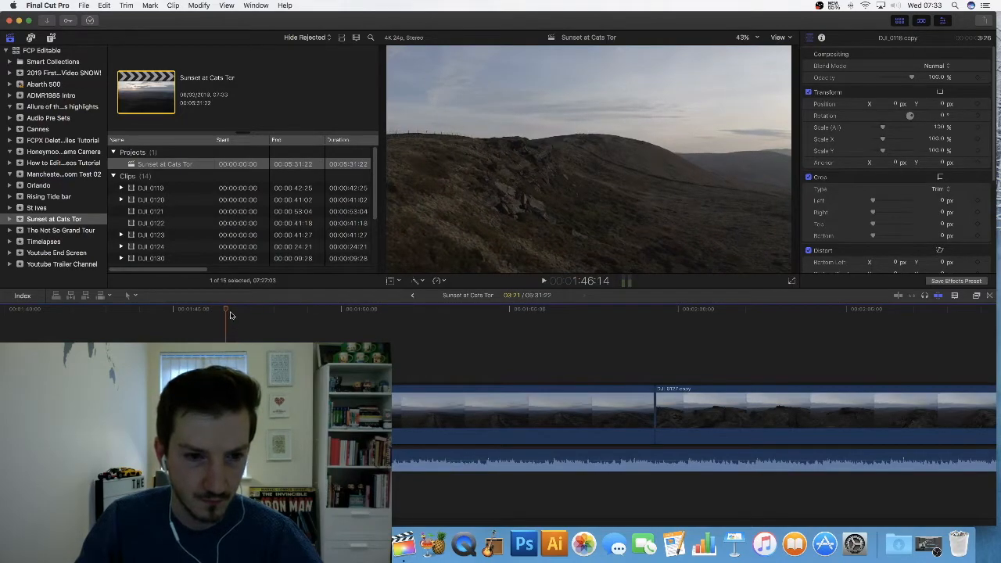
left_click_drag(224, 311, 219, 313)
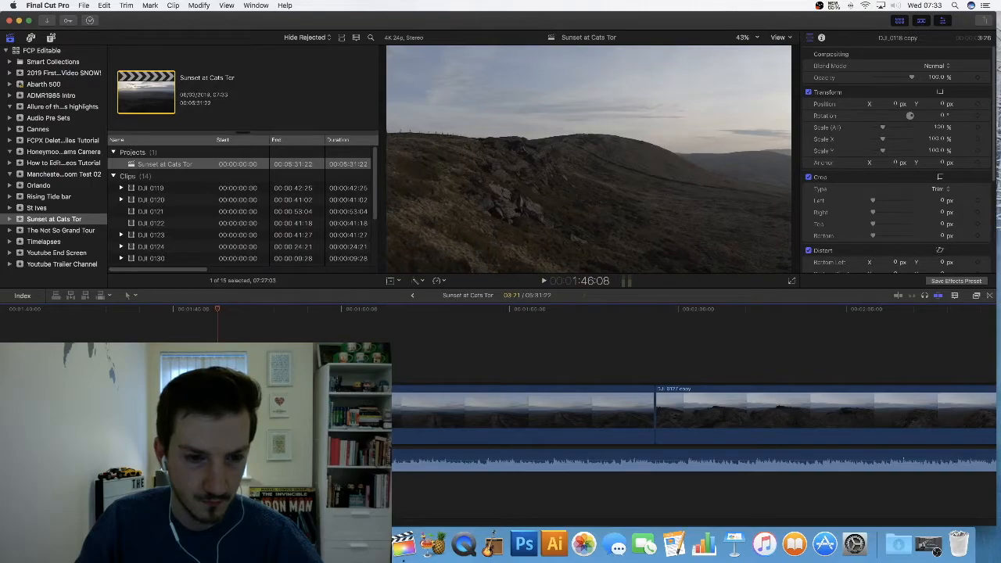
left_click_drag(282, 413, 218, 413)
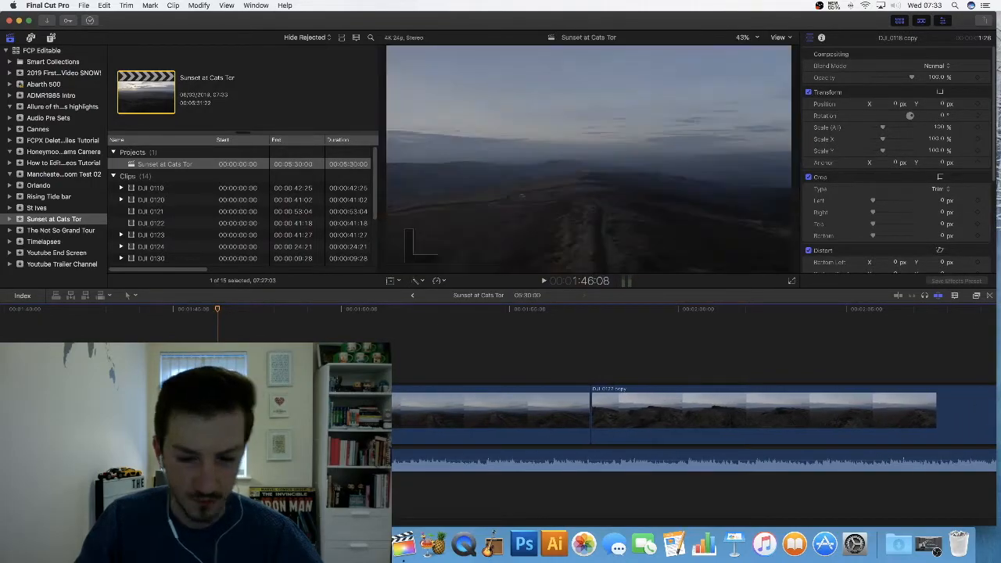
- Replay the shortened sunset and hillside shots from about 1:40 to 1:45:03
key("space")
left_click_drag(218, 310, 107, 320)
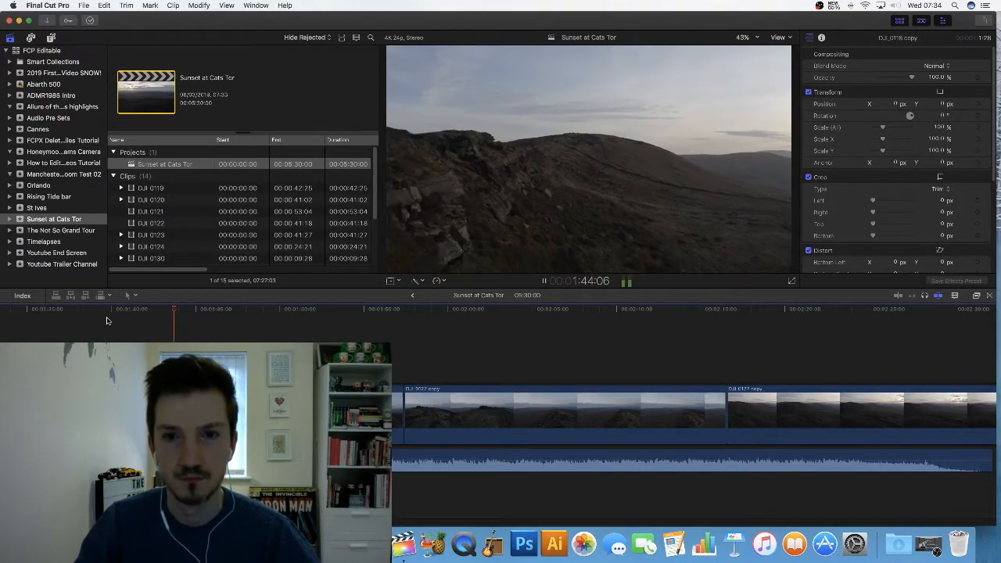
key("space")
key("super+equal")
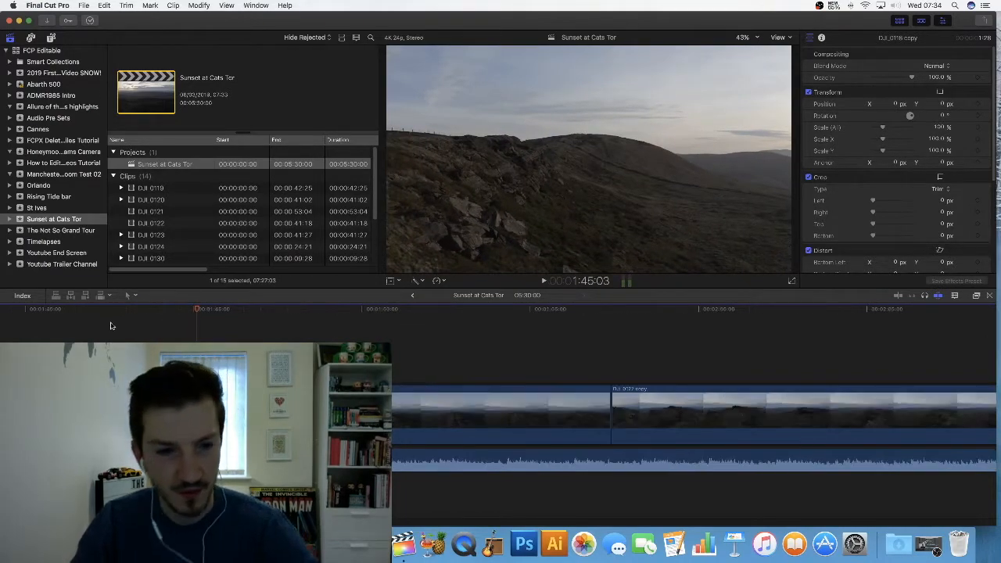
- Play the second rocky hillside piece, extend its end by about two seconds and trim about one second off its start
left_click(161, 415)
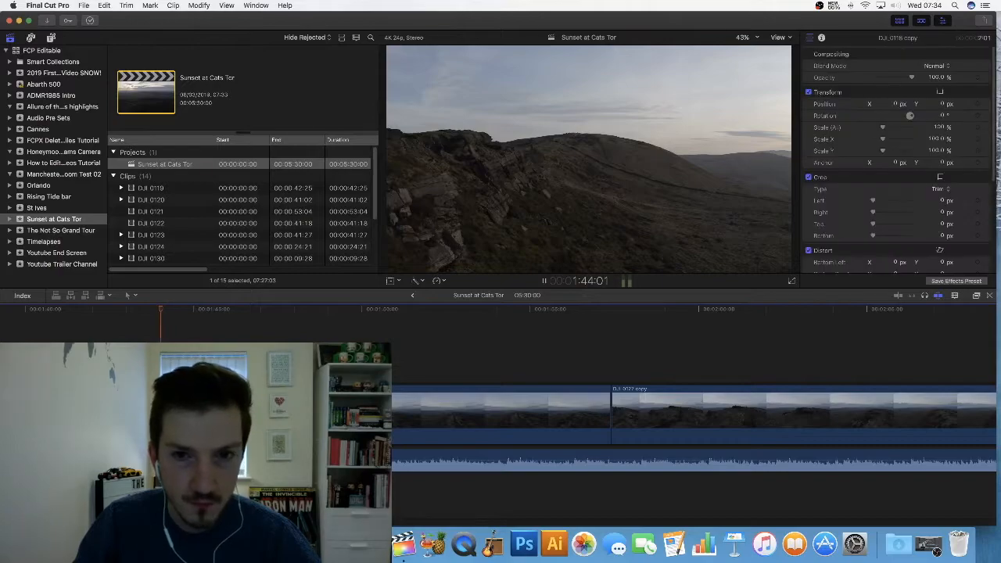
key("space")
key("space")
left_click_drag(237, 414, 305, 414)
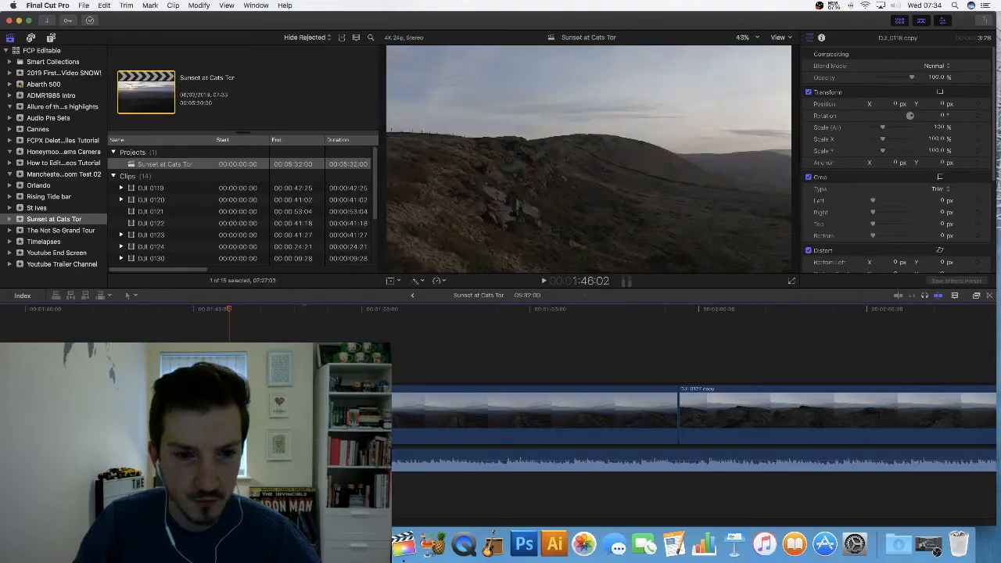
left_click_drag(230, 415, 265, 415)
- Replay the hillside cut from 1:43:15 and trim the end of the second hillside piece back to 1:46:07
left_click_drag(229, 309, 183, 312)
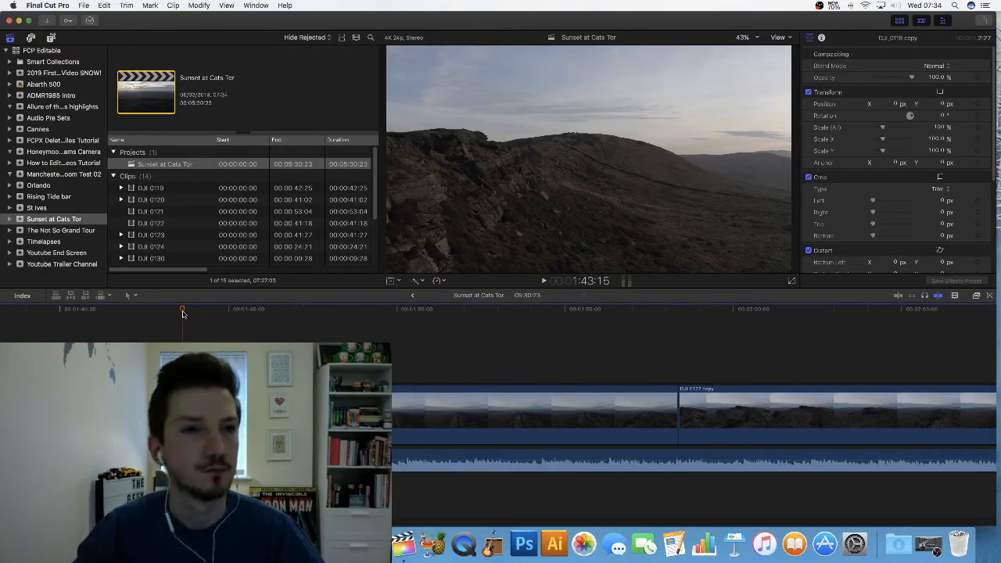
key("space")
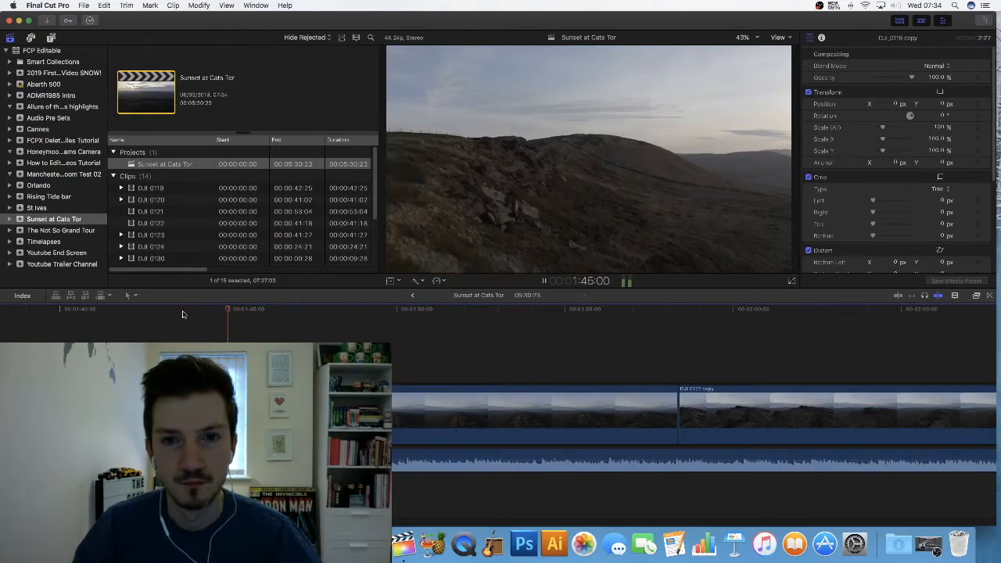
key("space")
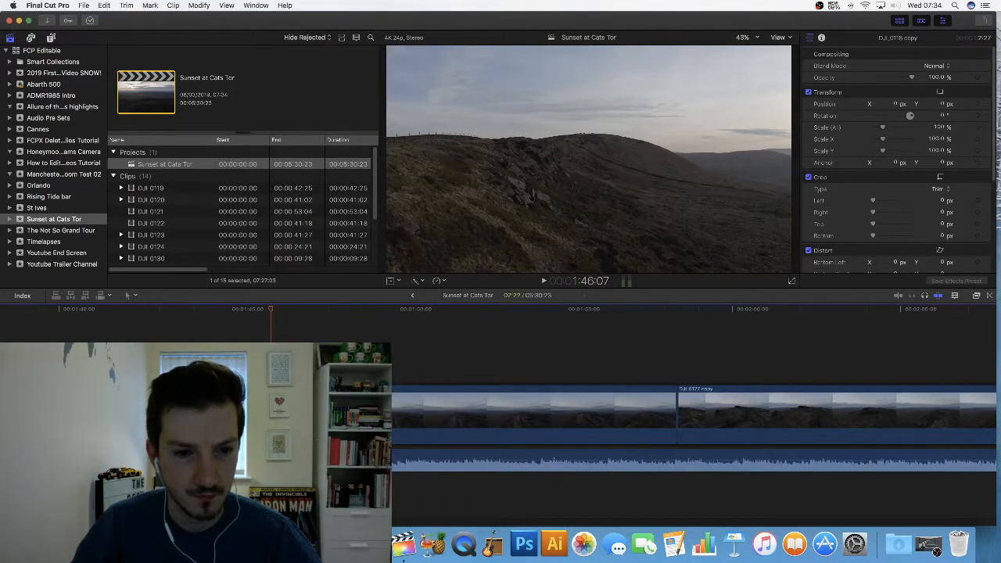
left_click_drag(304, 413, 270, 413)
- Move the DJI_0126 copy ridge clip that follows the hillside pieces toward the end of the timeline
left_click_drag(271, 311, 624, 324)
left_click(394, 421)
key("super+minus")
key("super+minus")
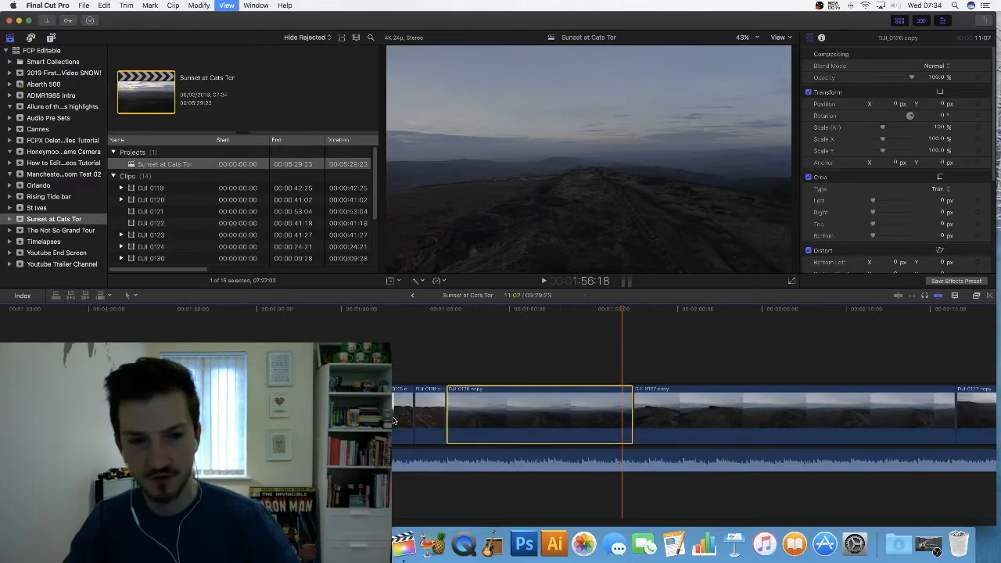
scroll(399, 419, "right", 10)
scroll(398, 419, "right", 3)
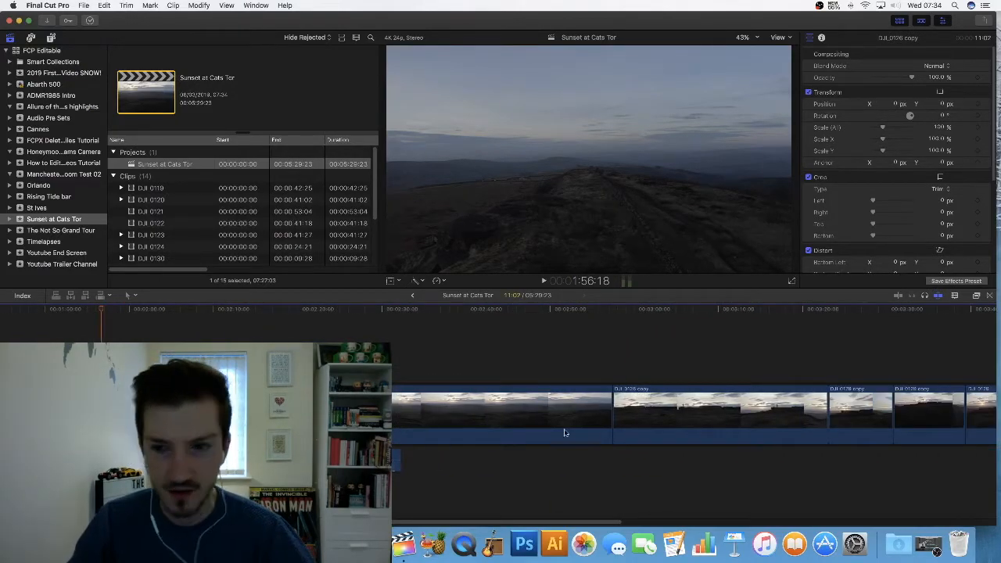
scroll(891, 431, "right", 20)
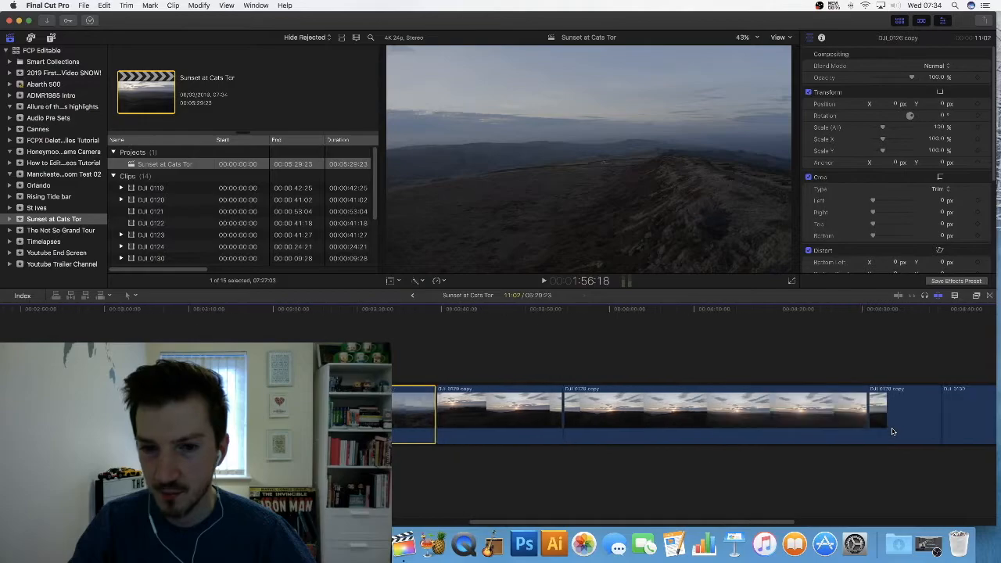
scroll(892, 431, "right", 10)
left_click_drag(719, 415, 935, 477)
left_click_drag(867, 453, 876, 414)
scroll(698, 423, "left", 20)
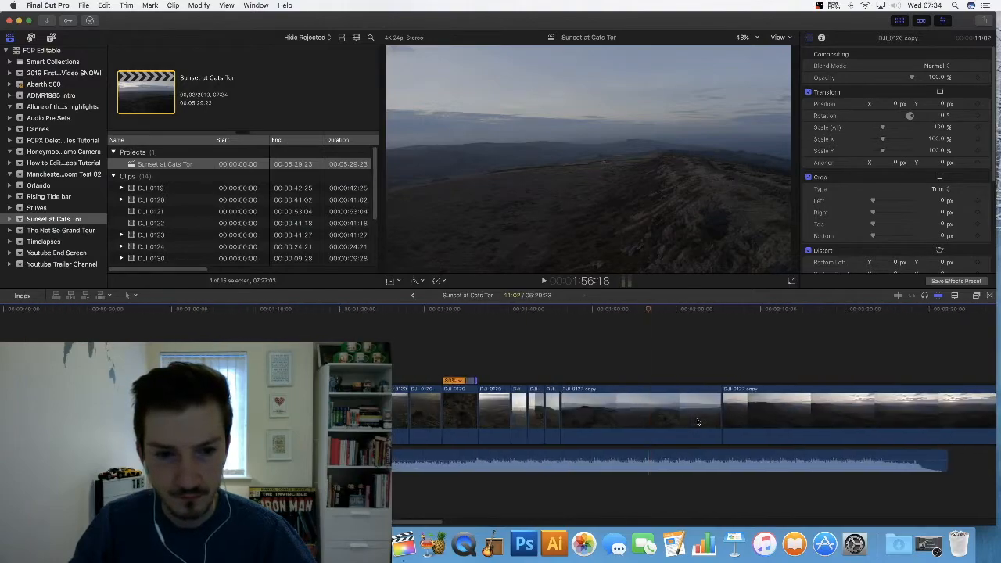
- Inspect the footage around 2:13:19 and move the long DJI_0127 copy sunset clip to directly after the hillside pieces
left_click_drag(654, 311, 796, 313)
left_click(781, 418)
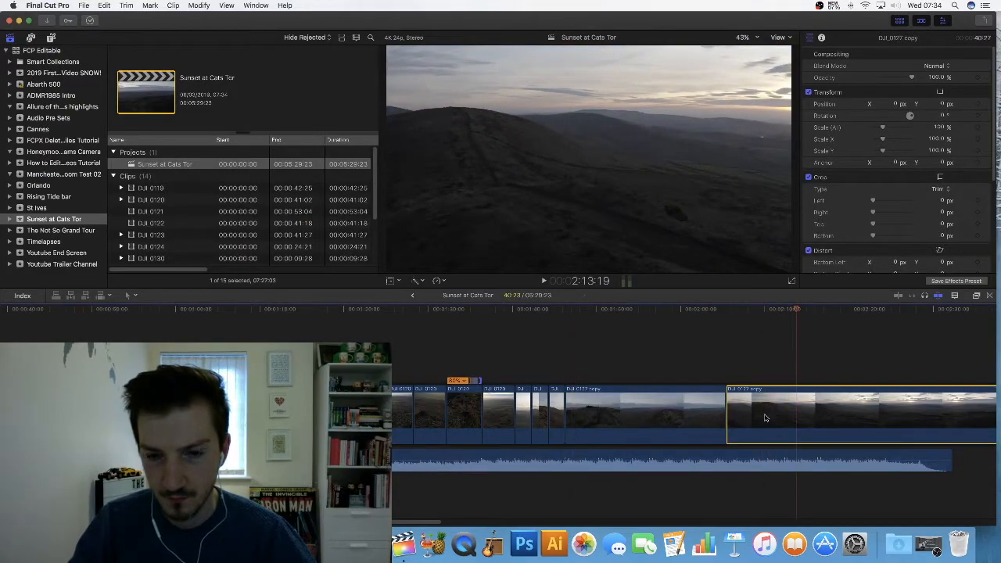
left_click_drag(657, 423, 587, 420)
key("super+equal")
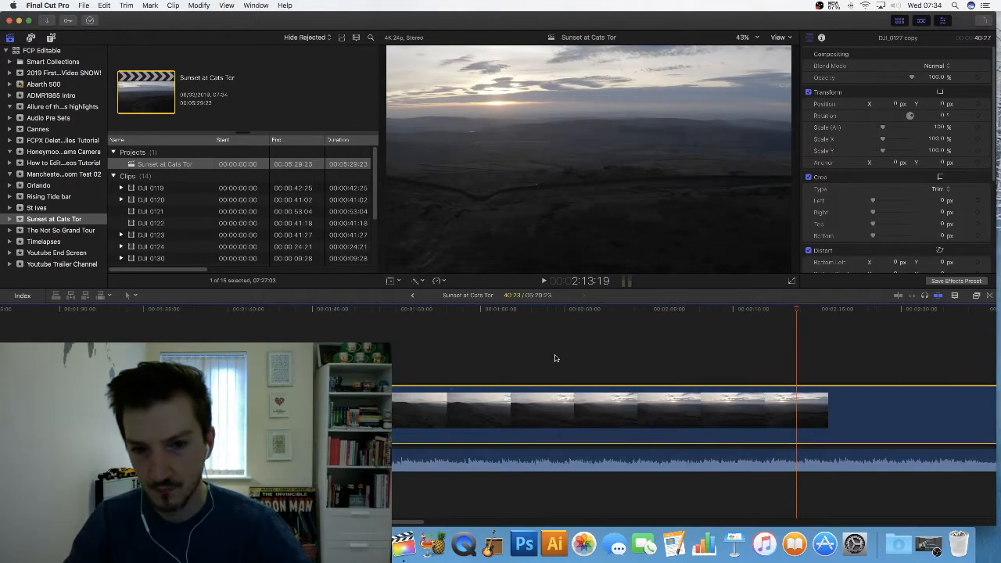
- Play the new cut from about 1:45 and trim about four seconds off the start of the long DJI_0127 copy clip
left_click(321, 362)
key("space")
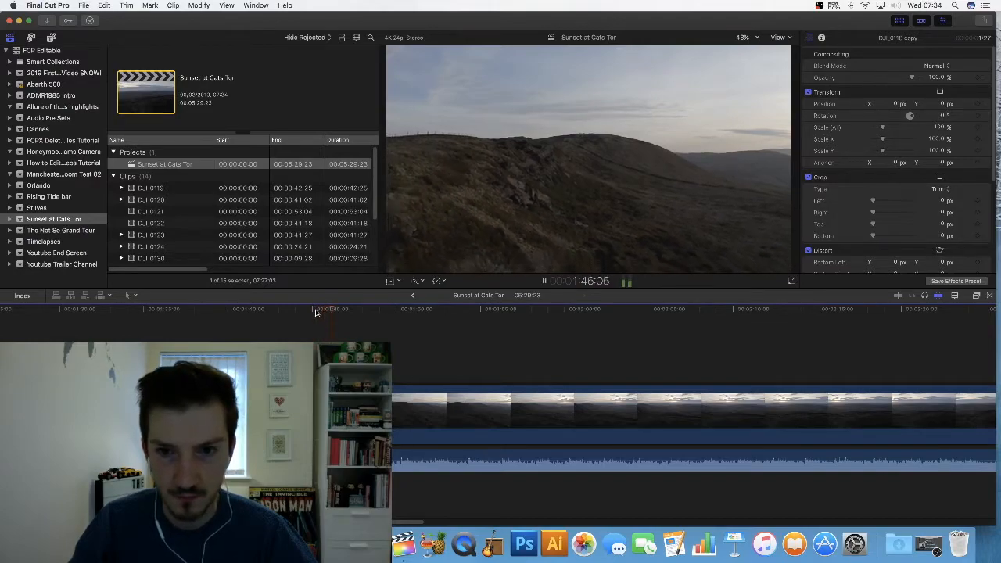
key("space")
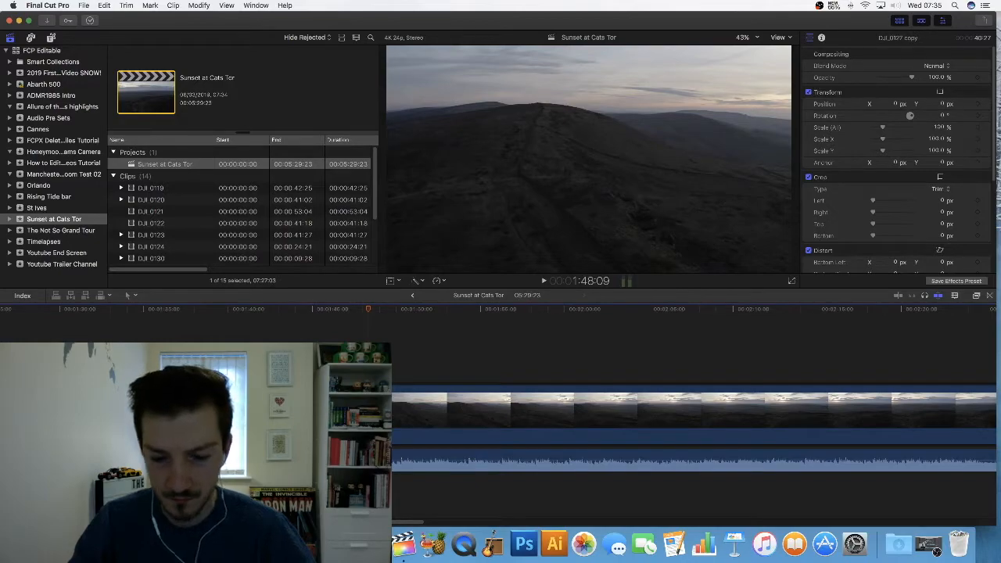
key("super+equal")
key("c")
left_click_drag(316, 418, 429, 420)
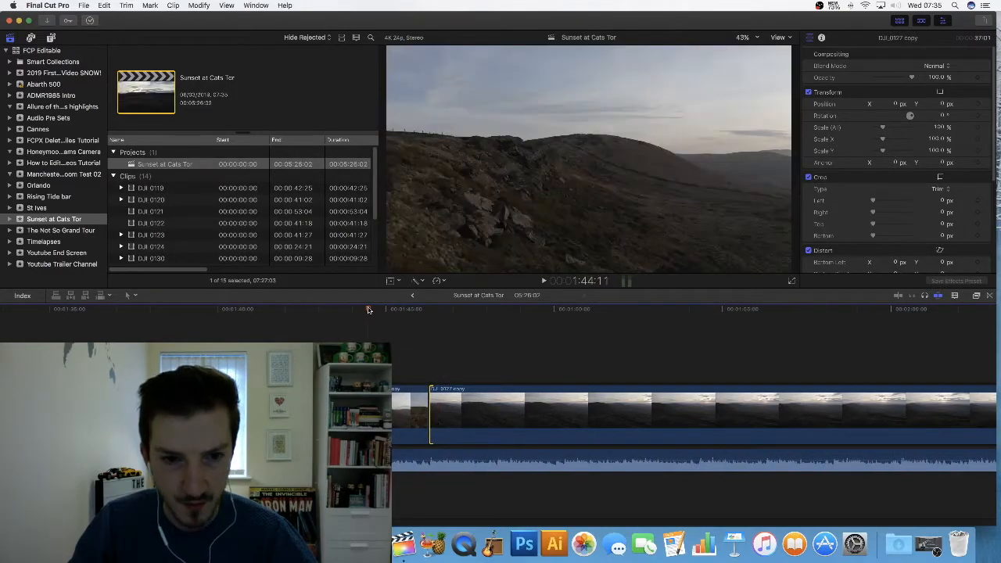
- Replay the cut, blade the DJI_0127 copy clip at 1:48:07 and trim over two seconds off the start of its second piece
left_click(399, 310)
key("space")
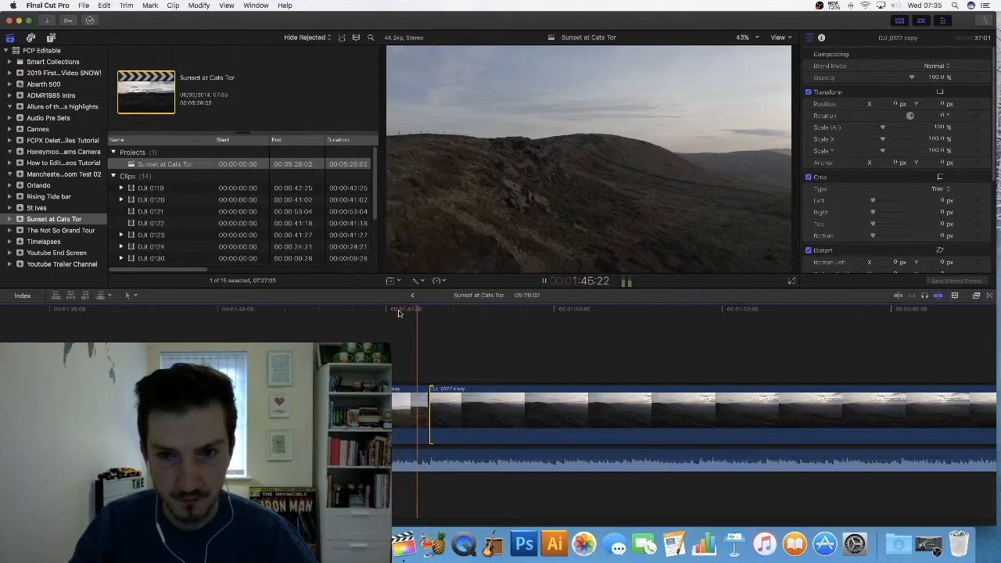
key("space")
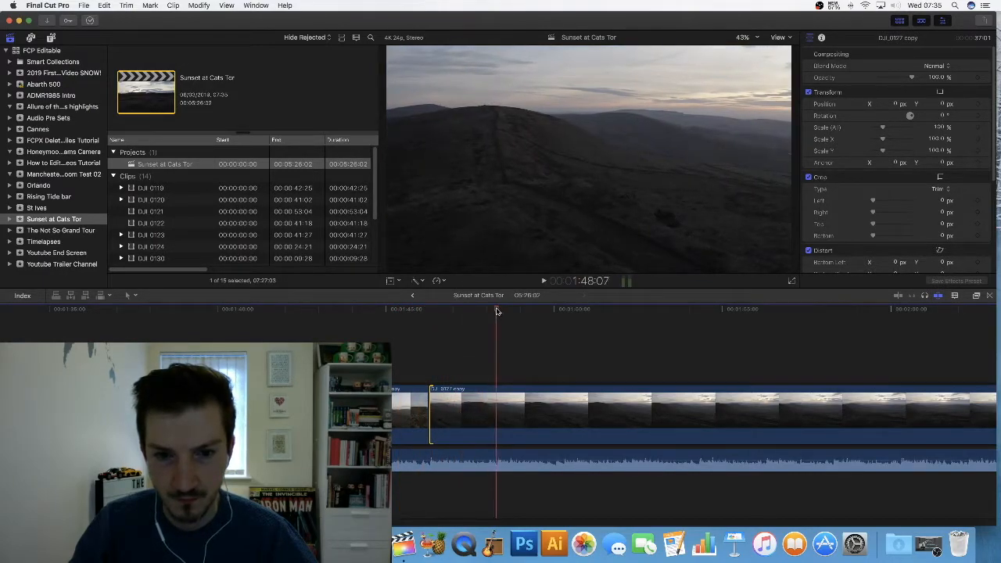
key("super+b")
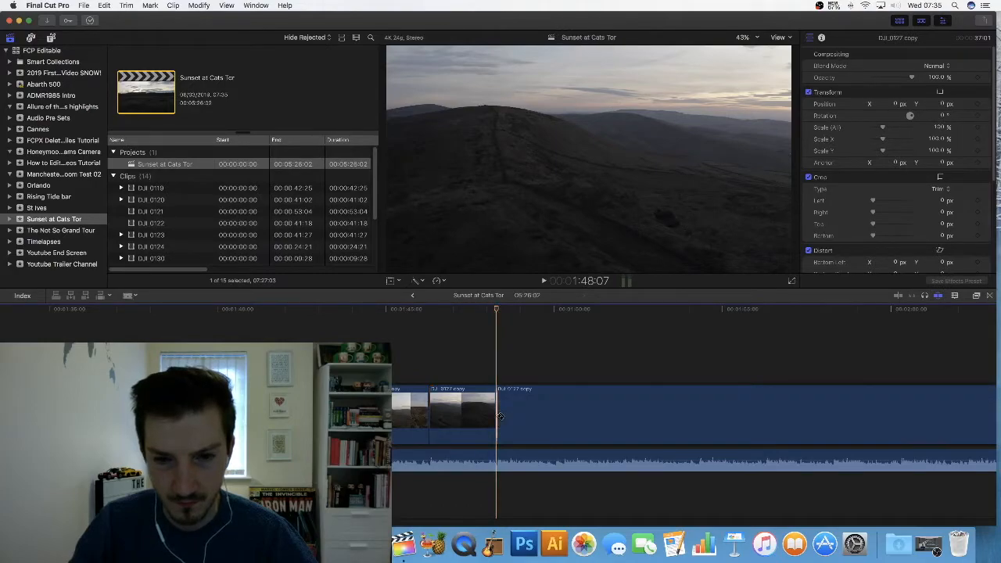
left_click(516, 420)
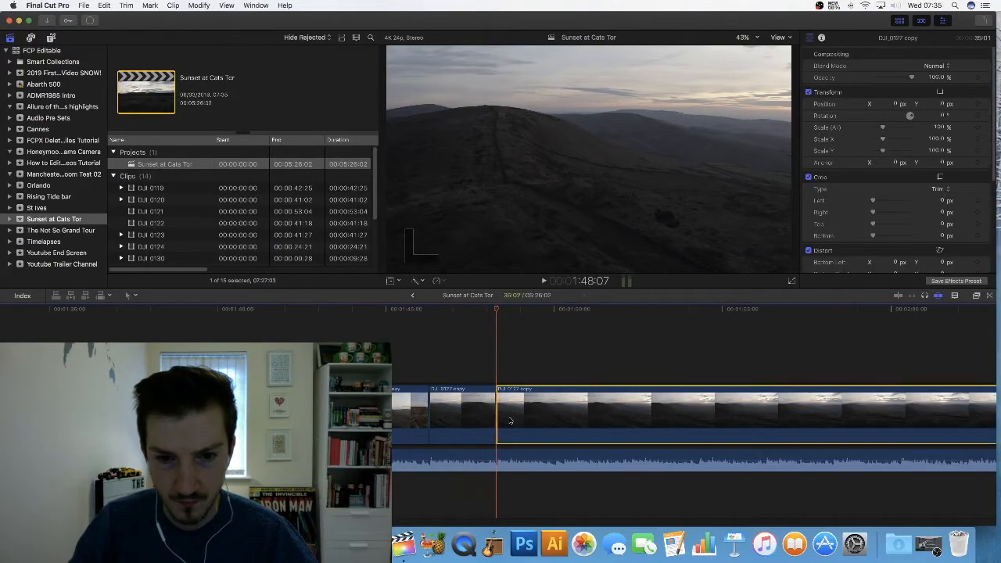
left_click_drag(501, 420, 580, 421)
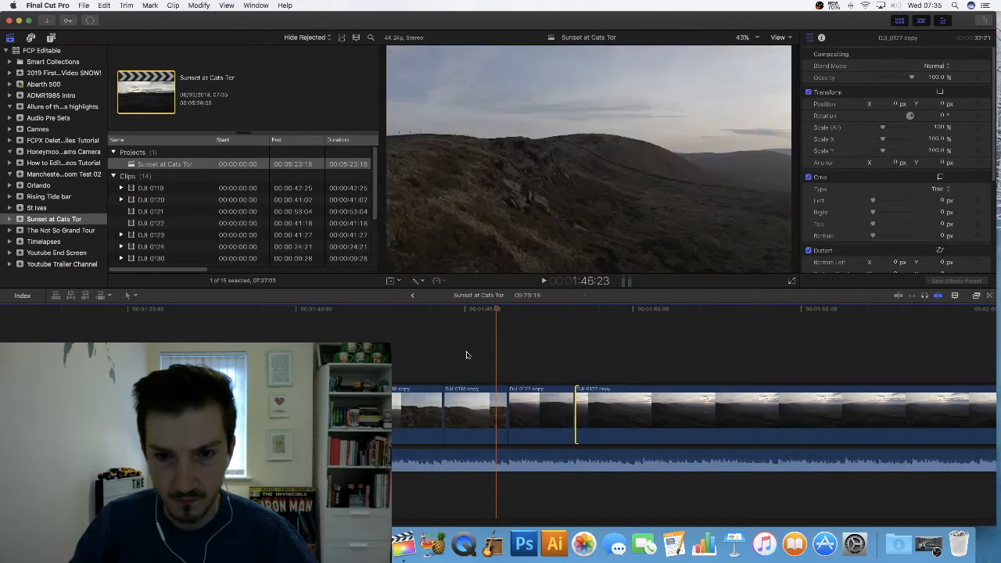
- Replay the hillside shot and the shortened DJI_0127 copy pieces from about 1:45 to 1:50
left_click(462, 356)
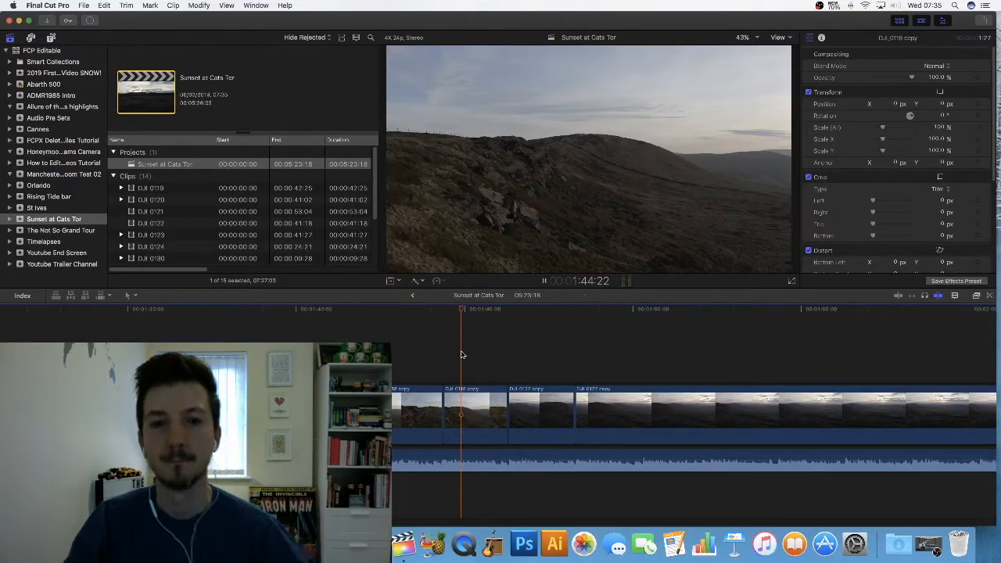
key("space")
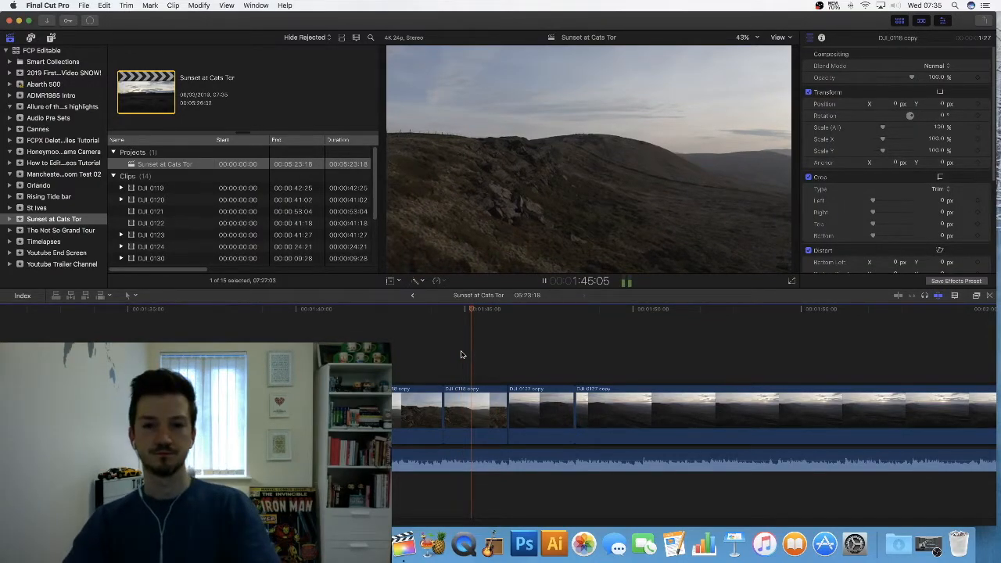
key("space")
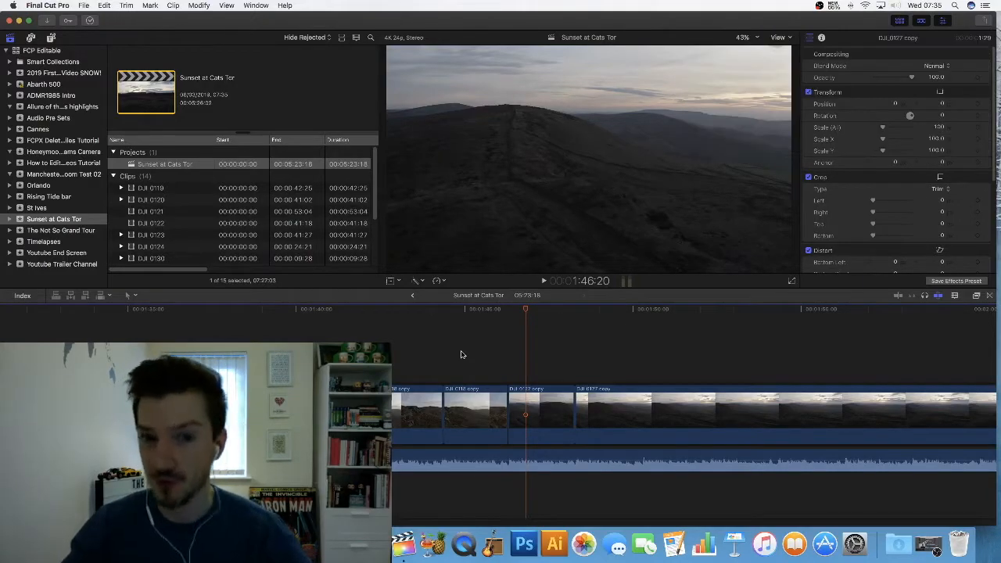
left_click_drag(525, 316, 491, 312)
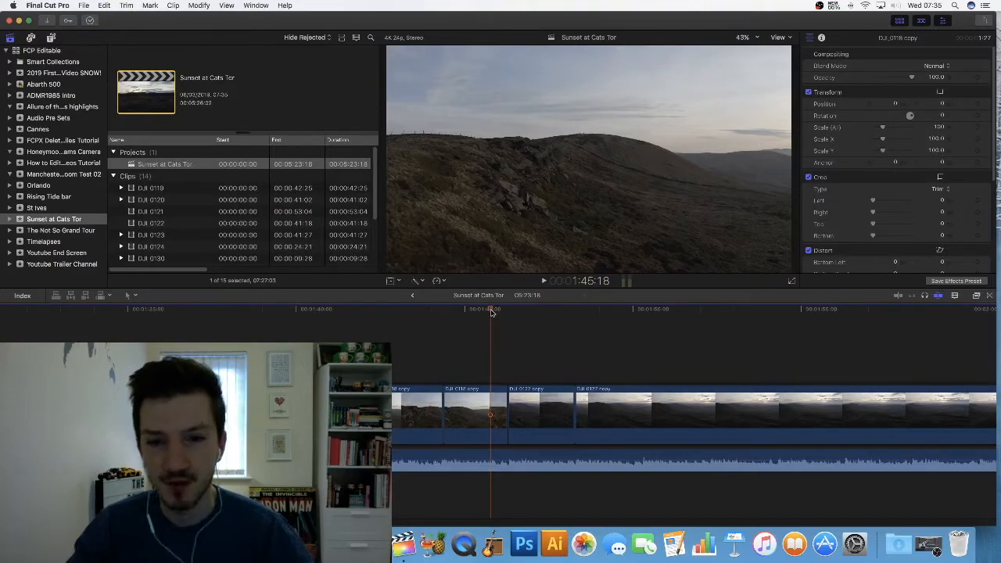
key("space")
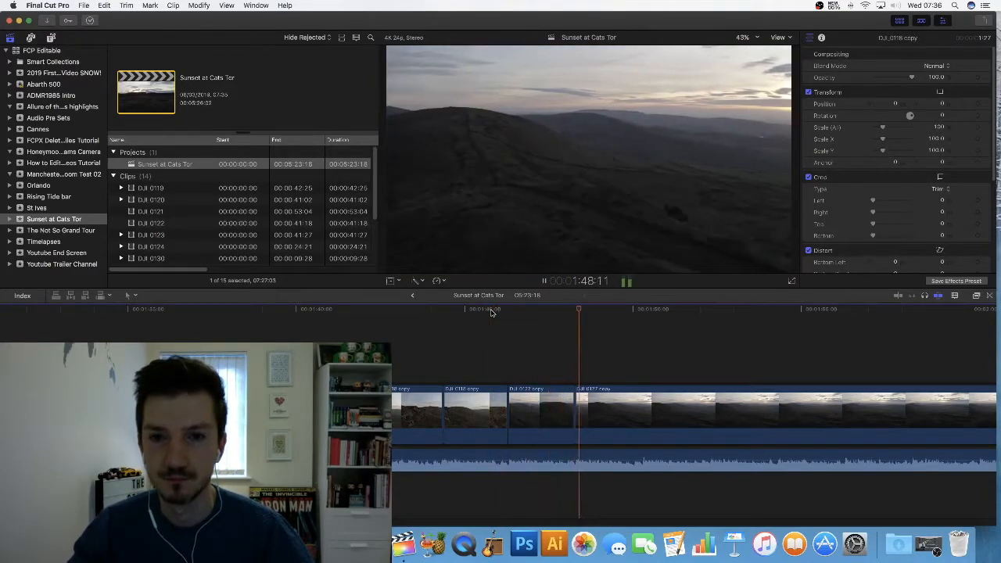
key("space")
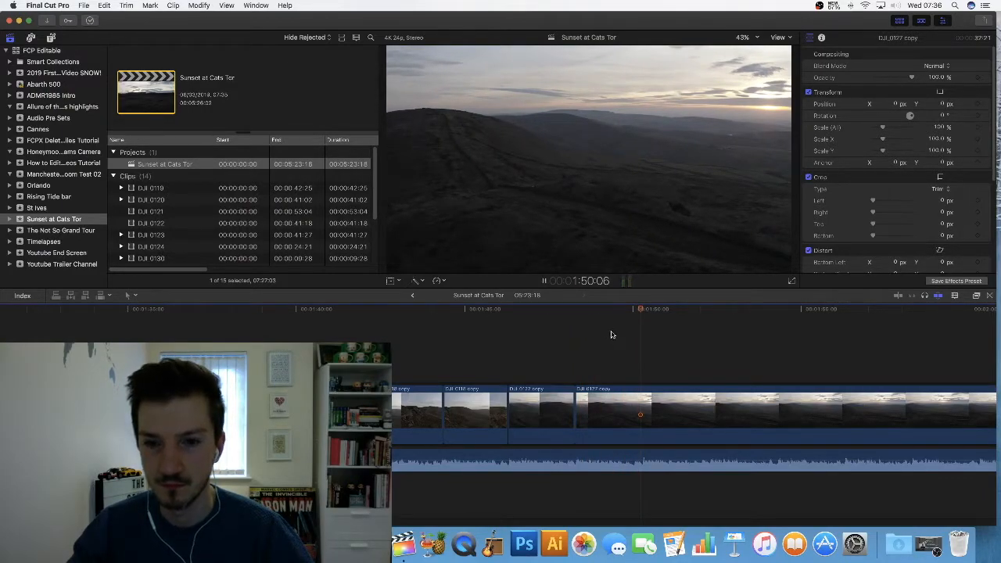
- Blade the DJI_0127 copy clip again at about 1:50:06 and trim about three seconds off the start of the remaining piece
key("space")
left_click_drag(658, 313, 641, 314)
key("b")
left_click(643, 409)
key("a")
left_click(658, 411)
left_click_drag(645, 408, 740, 408)
- Play on from 1:48:13, cut the DJI_0127 copy clip at 1:52:07 and delete the rest of it
scroll(501, 391, "right", 5)
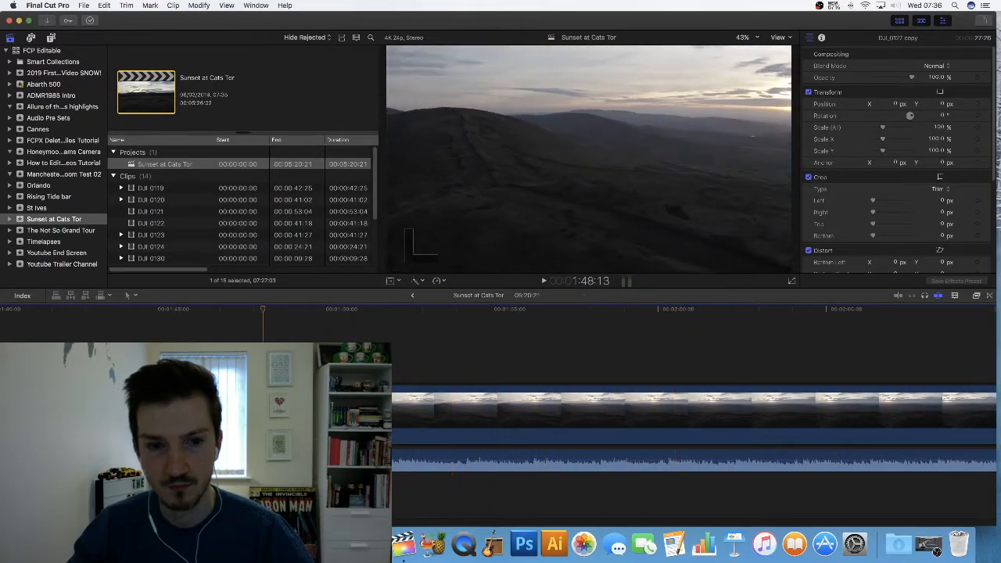
key("space")
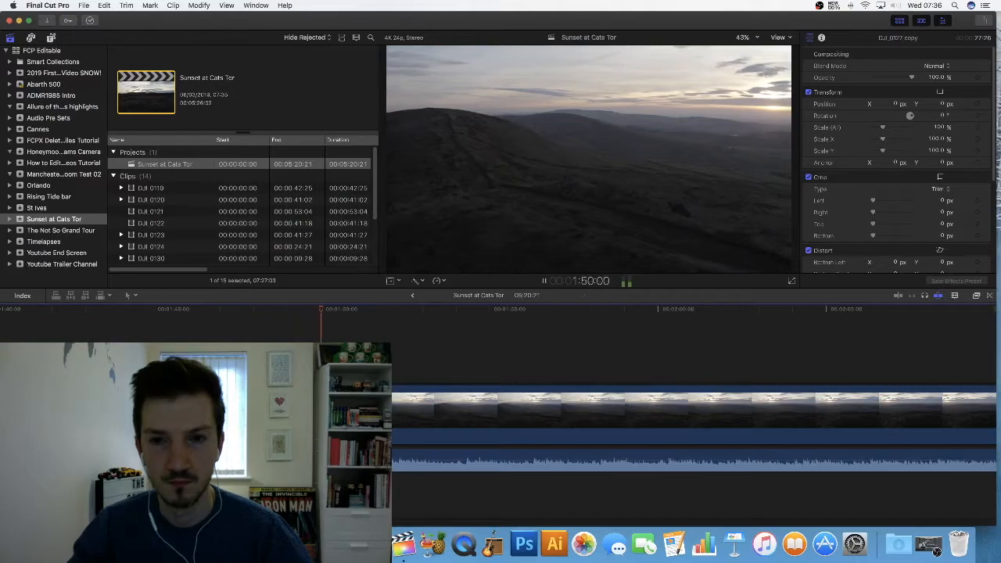
key("space")
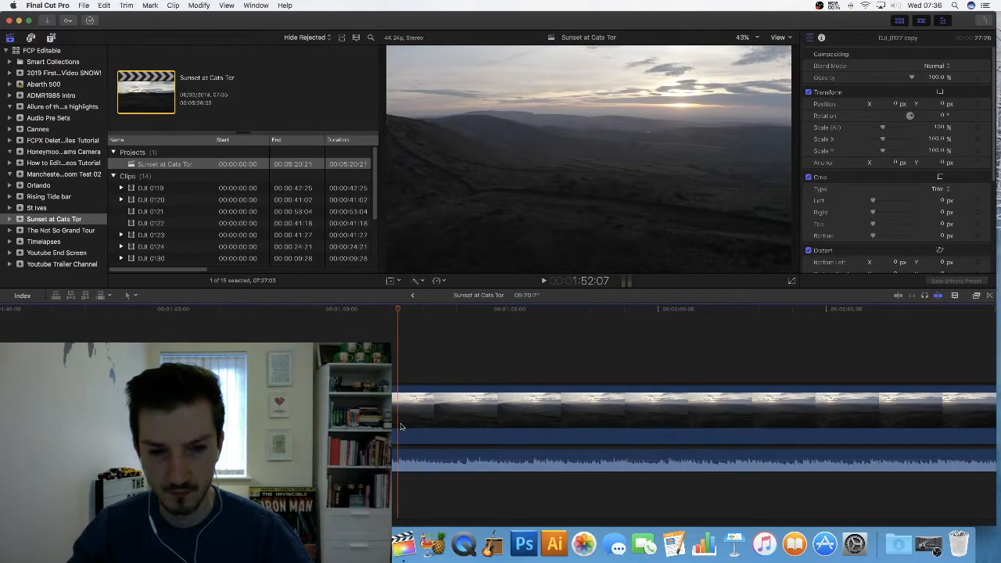
left_click(636, 417)
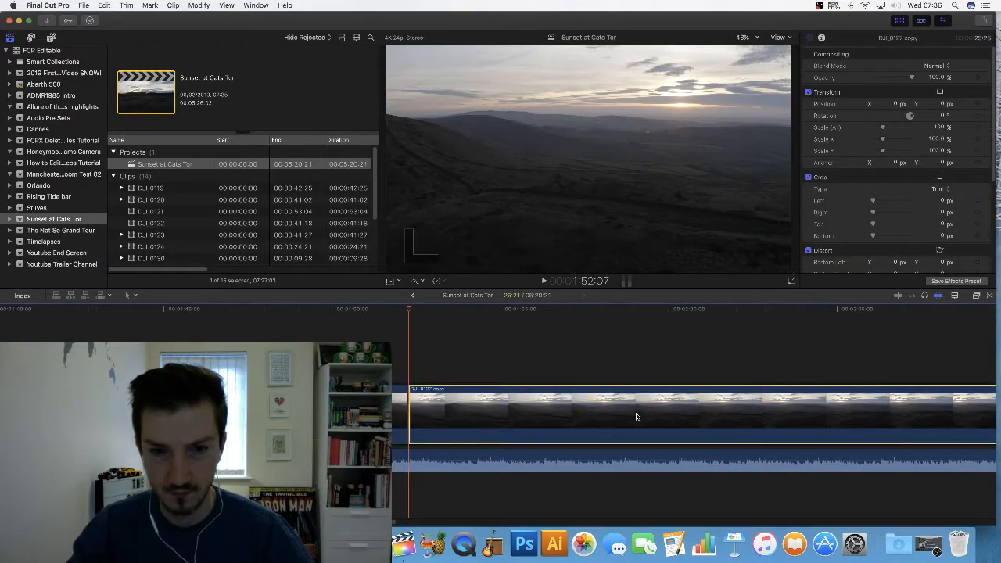
key("Delete")
- Trim about 12 seconds off the start of the DJI_0128 copy clip and move it ahead of the remaining DJI_0127 copy clip
key("super+minus")
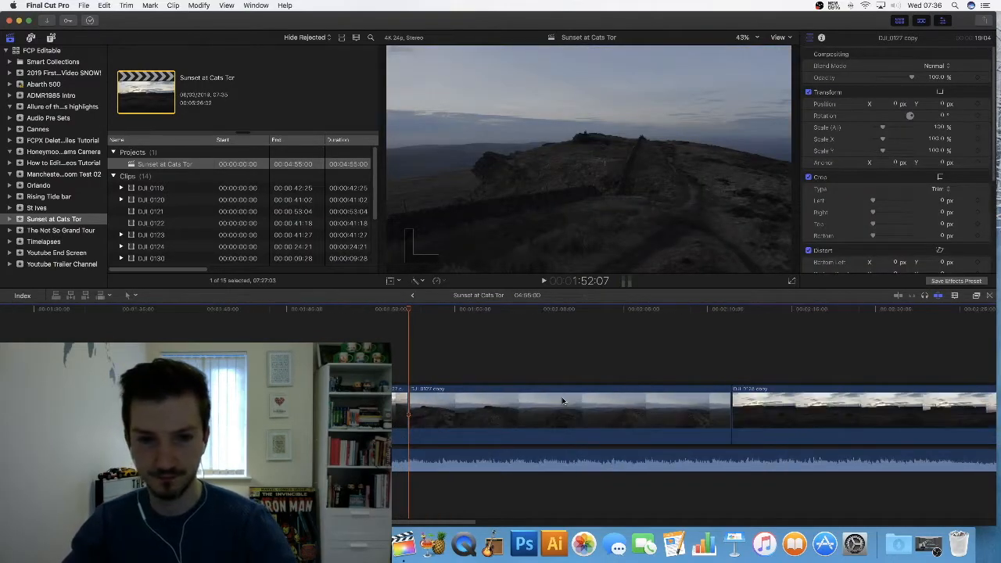
key("super+minus")
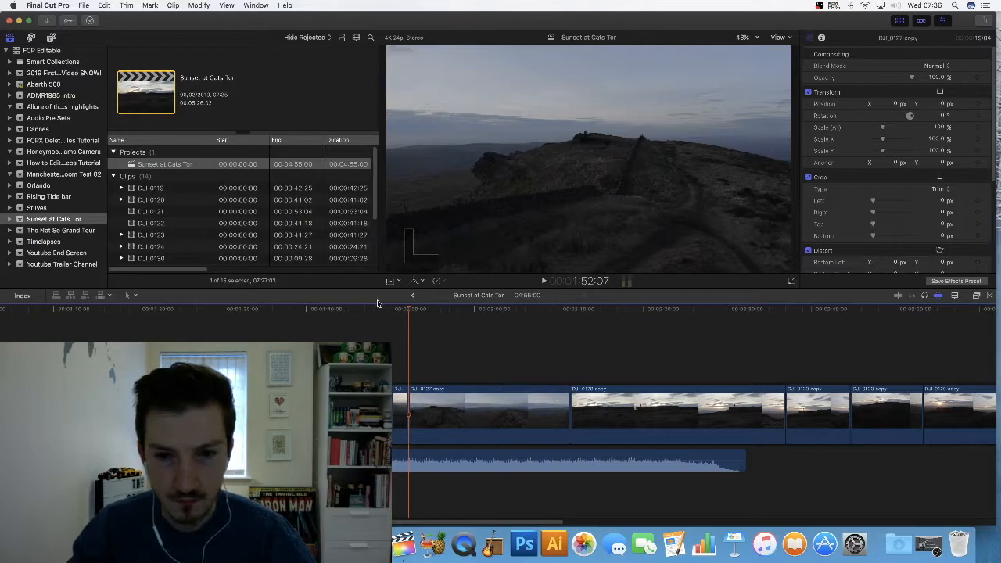
left_click_drag(411, 311, 703, 328)
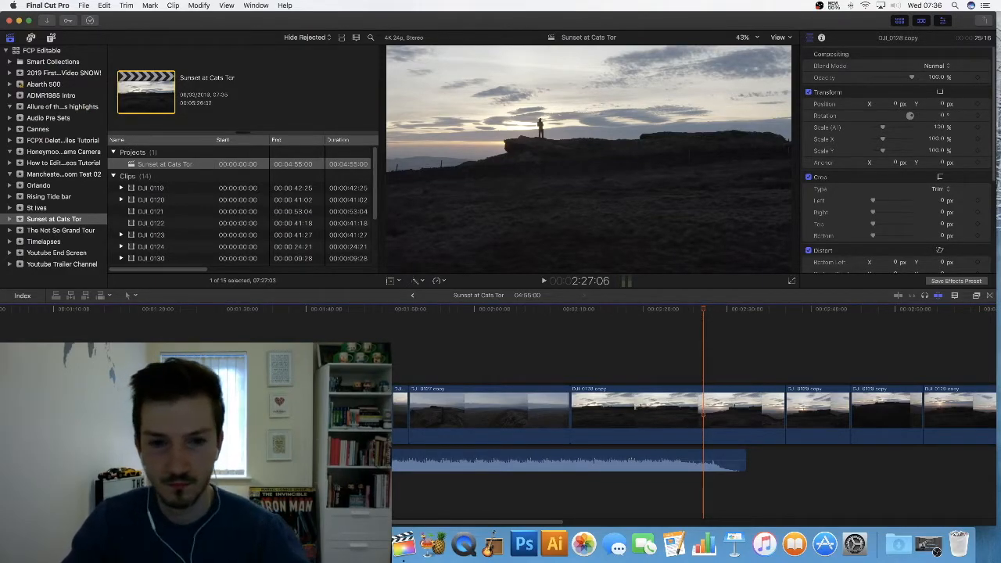
mouse_move(703, 311)
left_mouse_down()
mouse_move(680, 311)
mouse_move(727, 312)
mouse_move(685, 314)
left_mouse_up()
left_click(613, 409)
left_click_drag(577, 414, 550, 423)
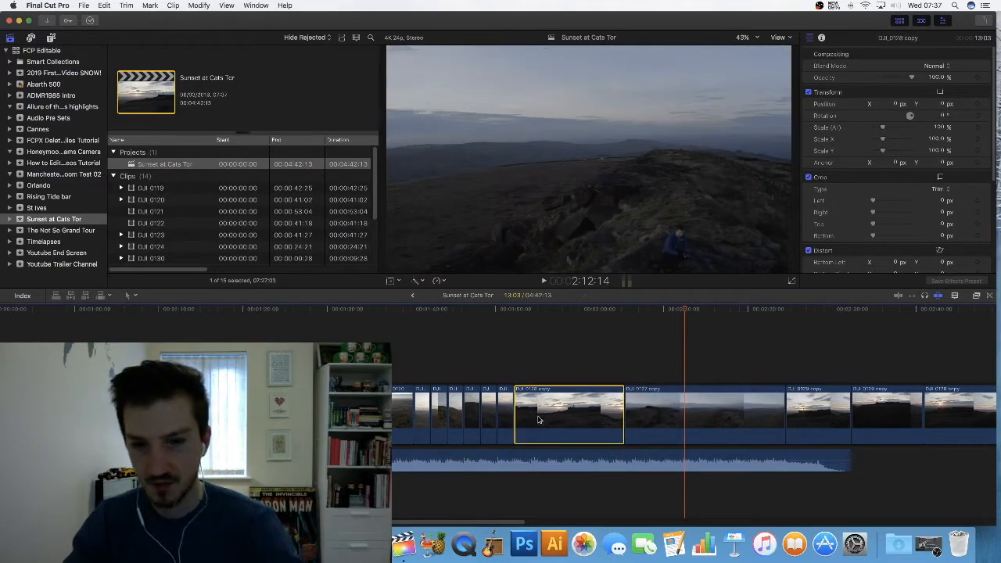
- Play the cut into the moved DJI_0128 copy clip and trim about two seconds off that clip's start
key("super+equal")
left_click(335, 361)
left_click(334, 313)
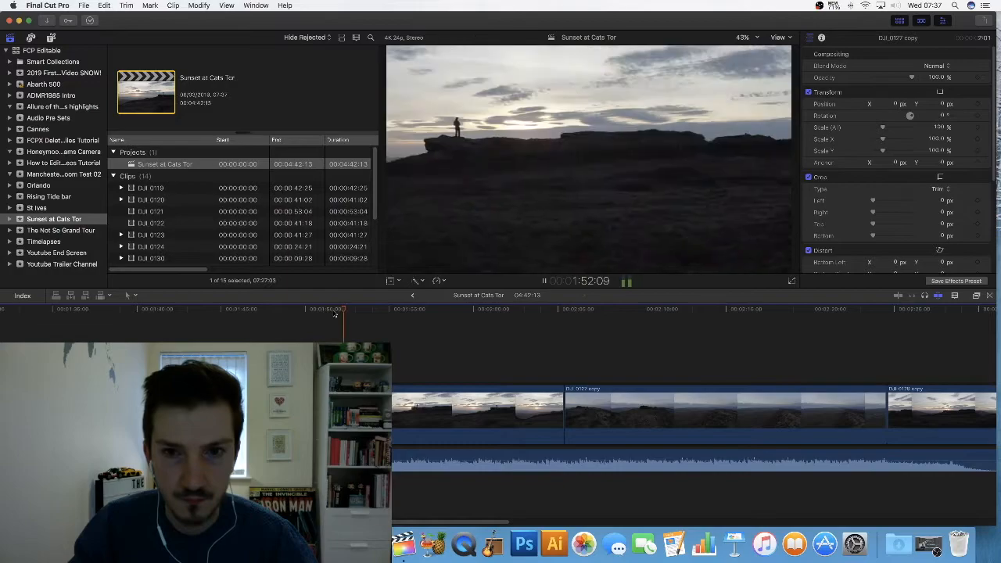
key("space")
left_click(469, 414)
left_click_drag(343, 414, 374, 414)
- Replay the cut into the DJI_0128 copy clip and trim about three frames off the clip's start
key("super+equal")
left_click_drag(384, 312, 346, 314)
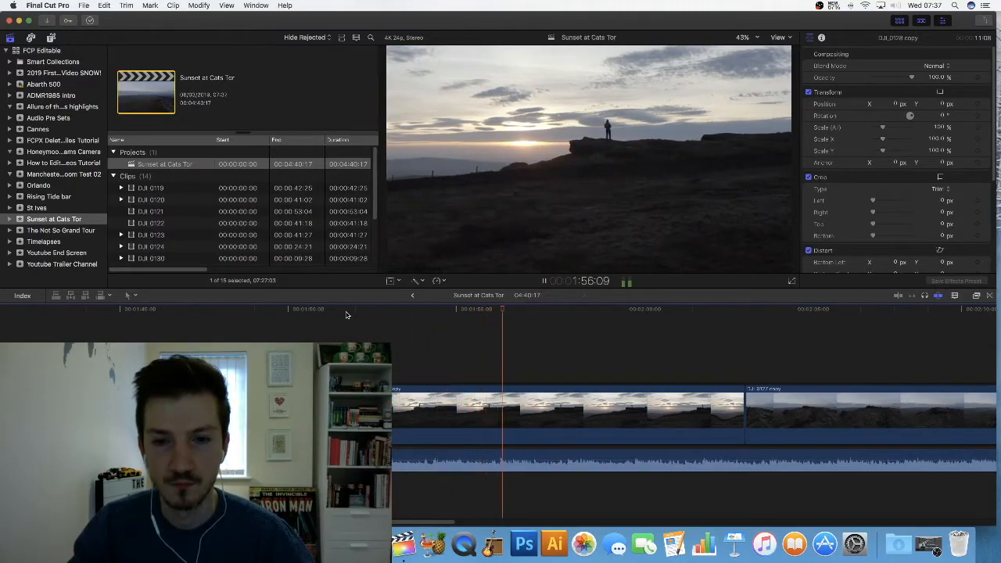
left_click_drag(505, 309, 424, 319)
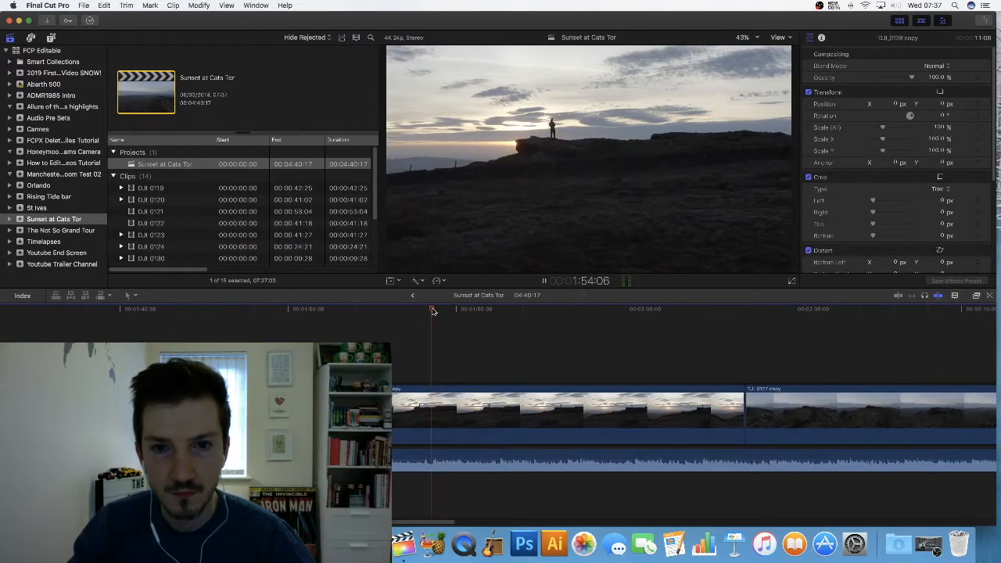
left_click_drag(364, 411, 369, 411)
left_click(360, 341)
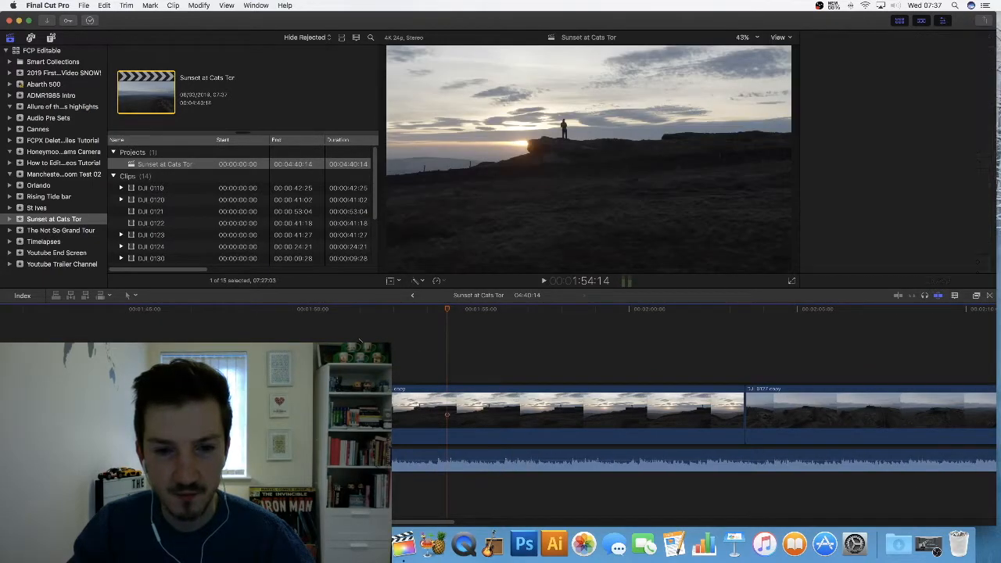
- Preview the cut, blade the DJI_0128 copy clip at 1:56:07 and delete the piece after the blade point
key("shift+slash")
key("super+4")
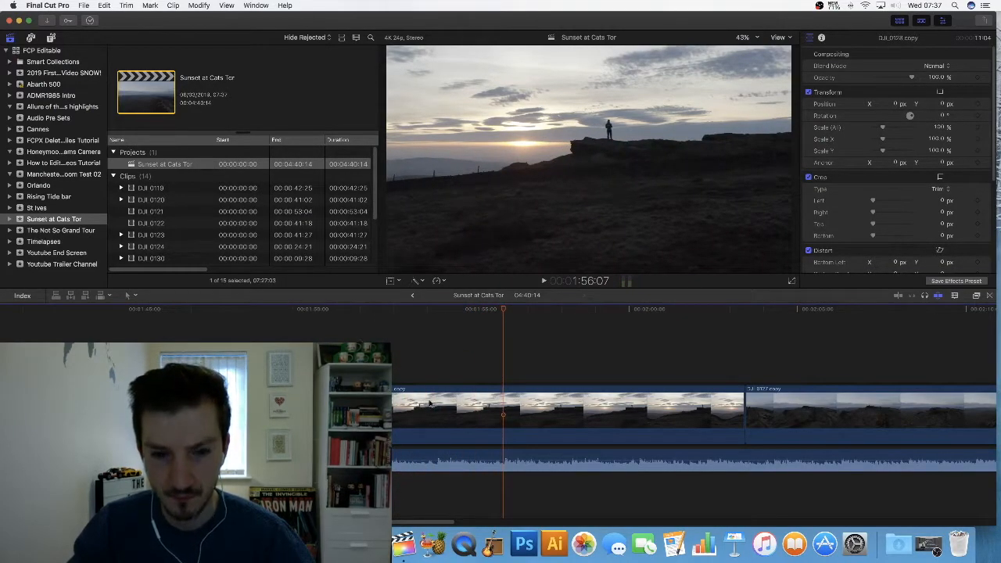
key("super+b")
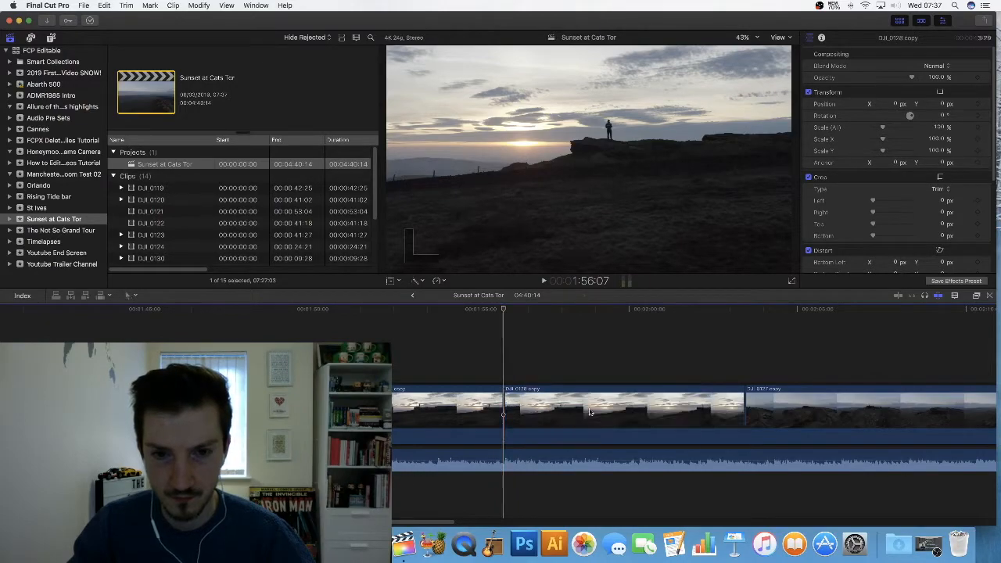
left_click_drag(509, 311, 717, 314)
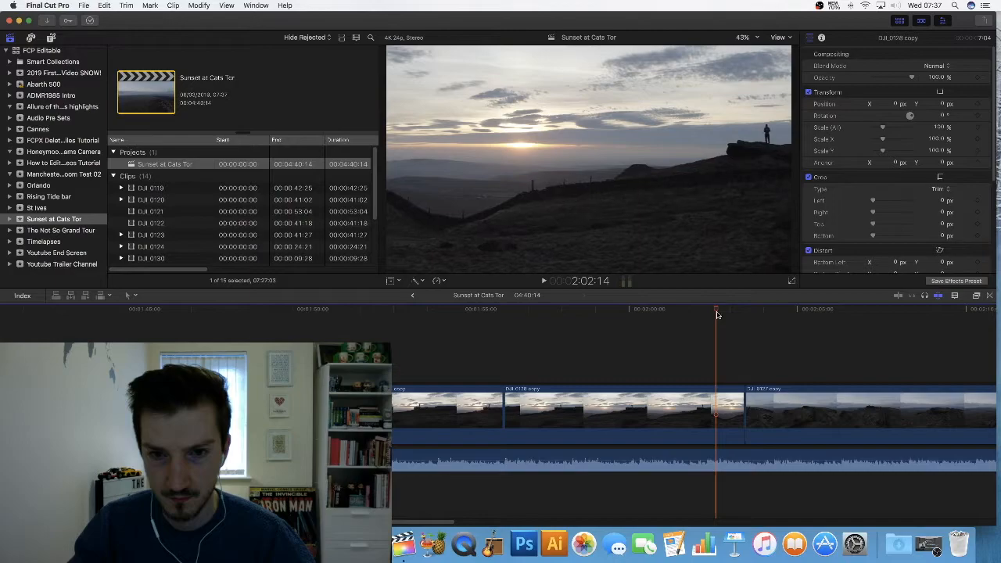
left_click(667, 402)
key("Delete")
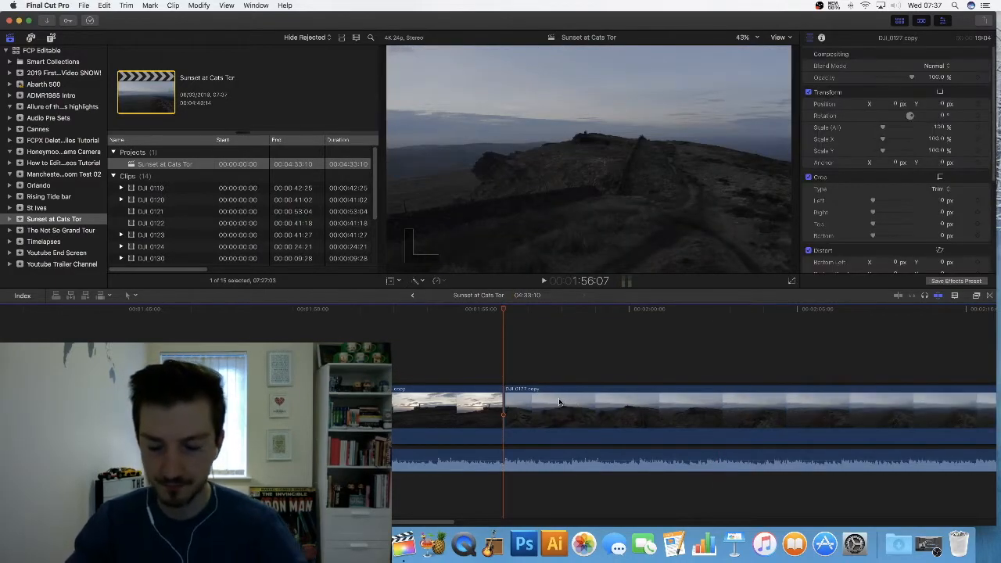
- Play on through the DJI_0127 copy clip, cut it at about 2:08:07 and delete the rest of it
key("super+minus")
key("super+minus")
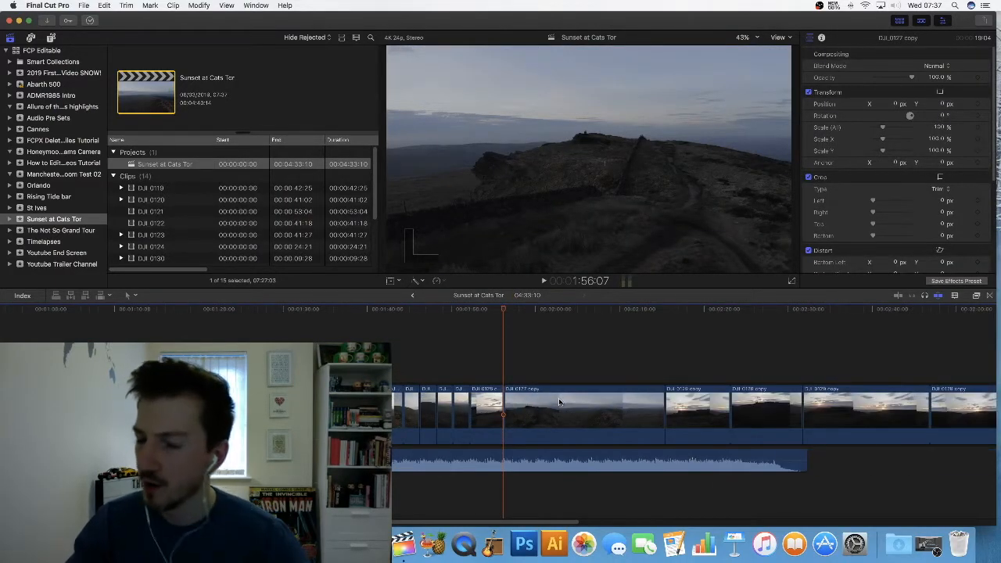
scroll(513, 361, "right", 5)
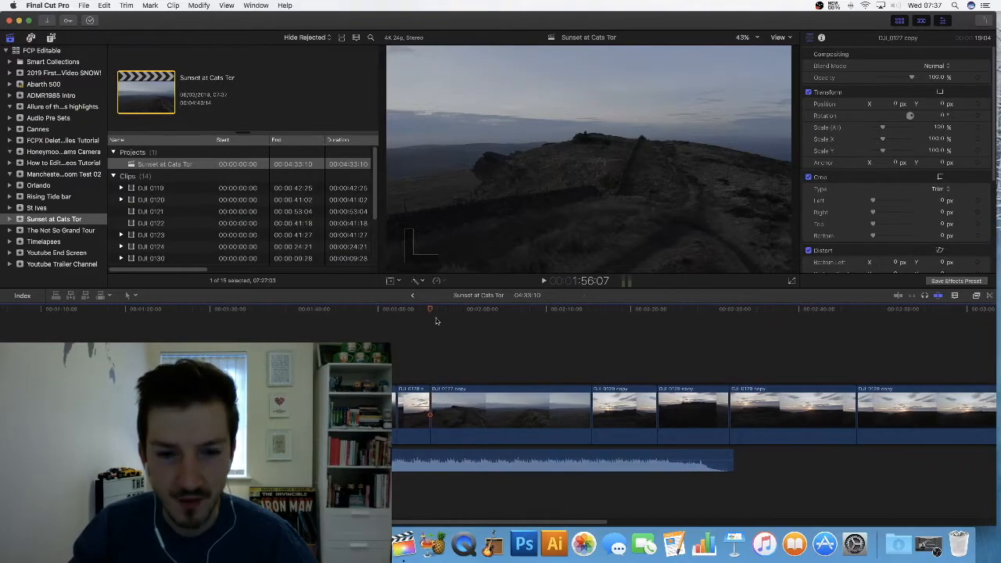
left_click_drag(430, 310, 381, 321)
key("super+equal")
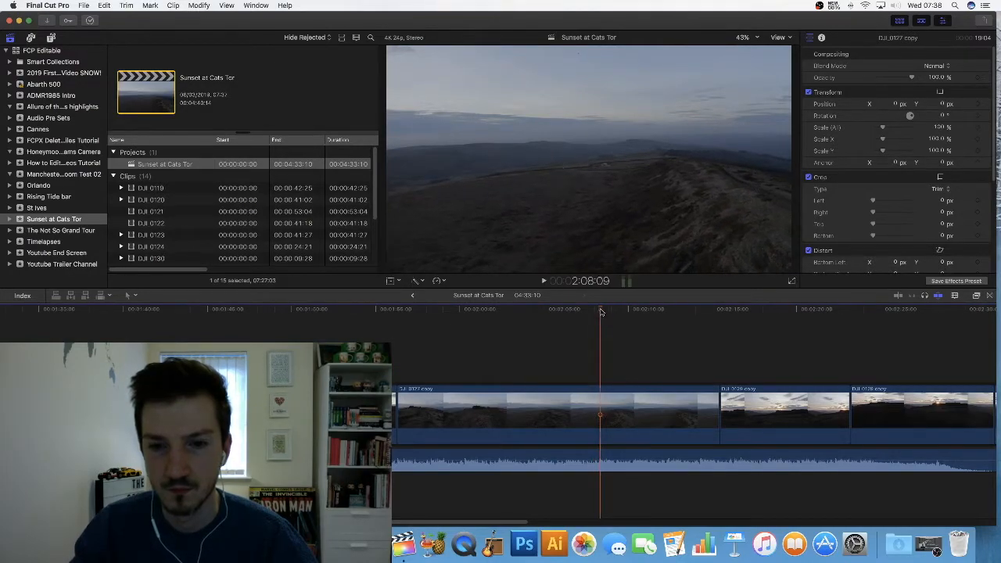
left_click(601, 408)
key("a")
left_click(628, 411)
key("Delete")
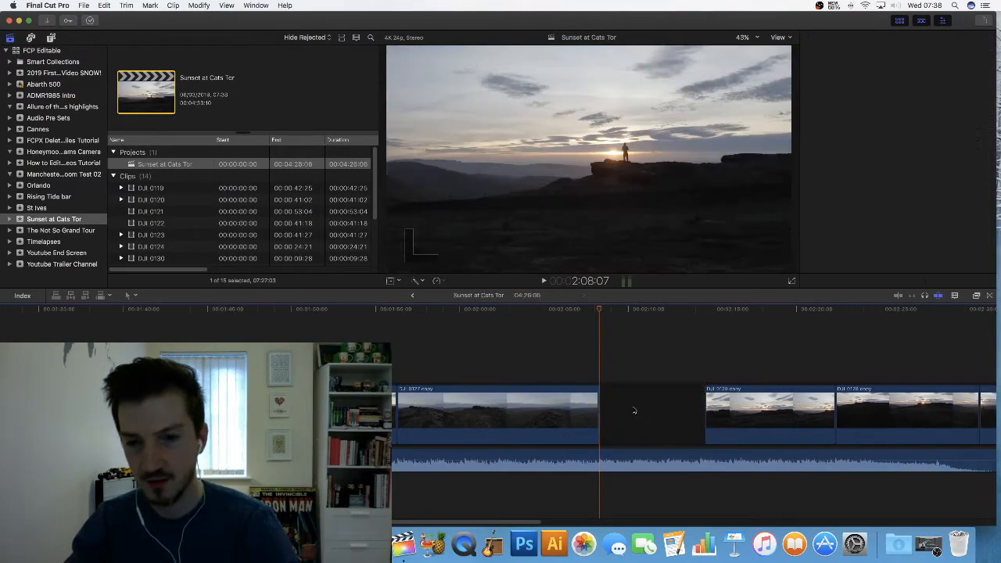
- Play and skim the clips that follow the DJI_0127 copy clip and delete the second of them
key("super+minus")
scroll(634, 411, "right", 2)
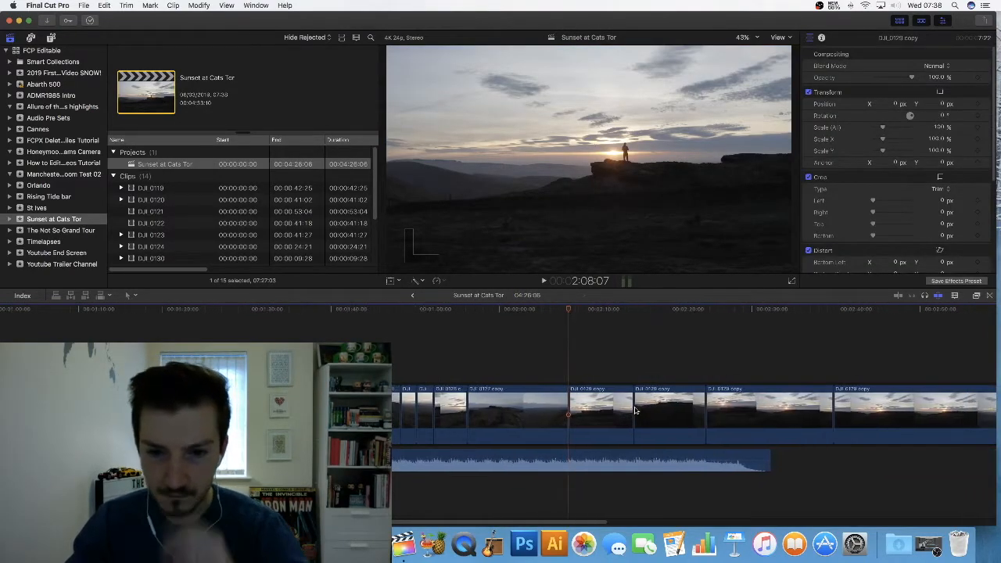
scroll(635, 411, "right", 1)
left_click(444, 367)
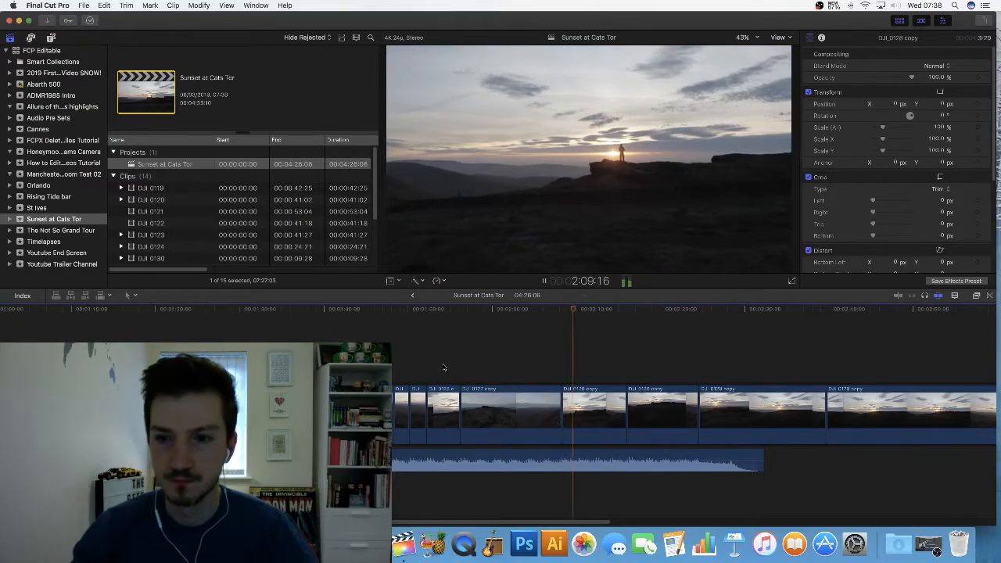
scroll(553, 342, "right", 2)
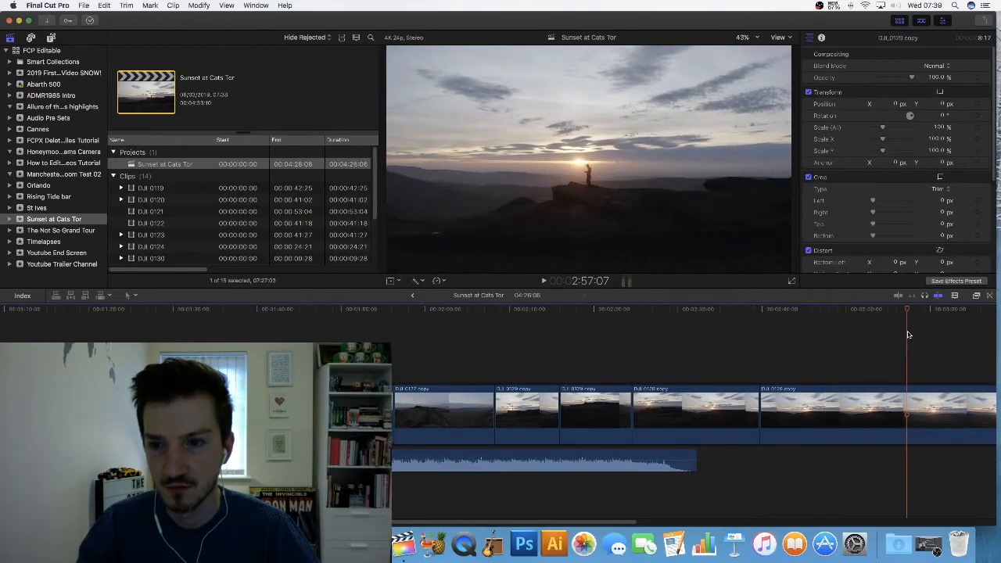
scroll(830, 340, "right", 3)
left_click_drag(847, 311, 575, 328)
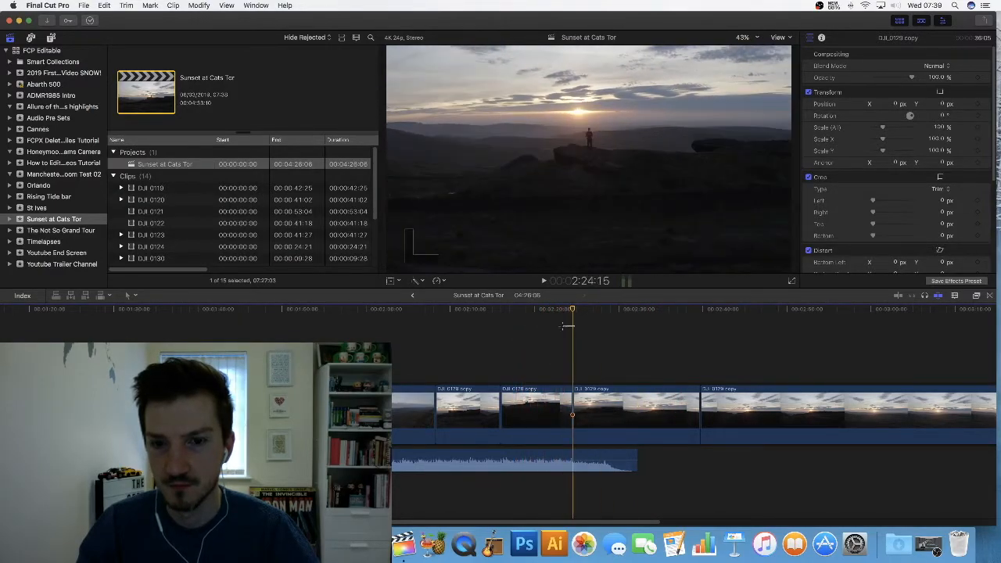
left_click(526, 437)
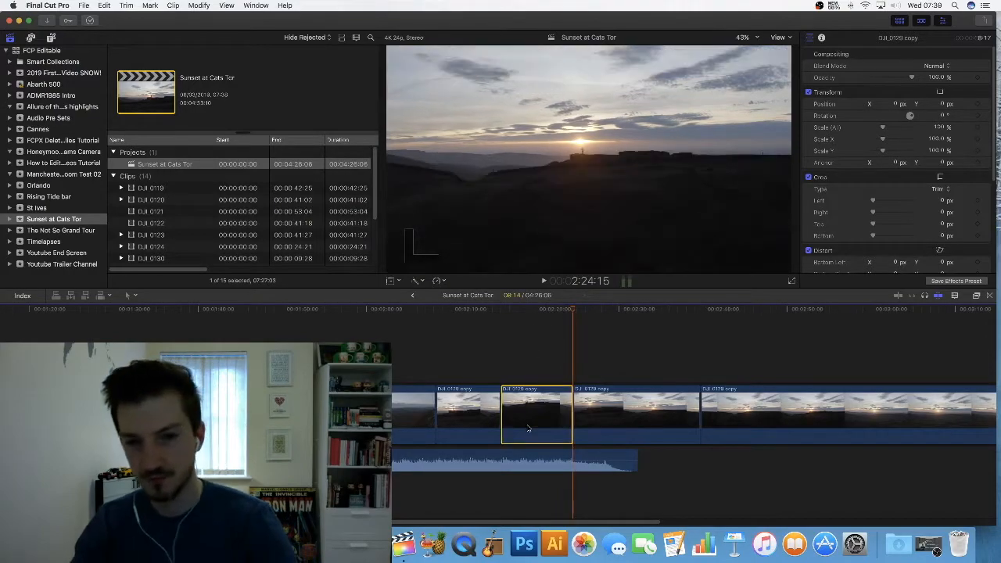
key("Delete")
- Delete the short clip directly after the DJI_0127 copy clip and play the new cut from 2:06:20
left_click_drag(505, 309, 532, 331)
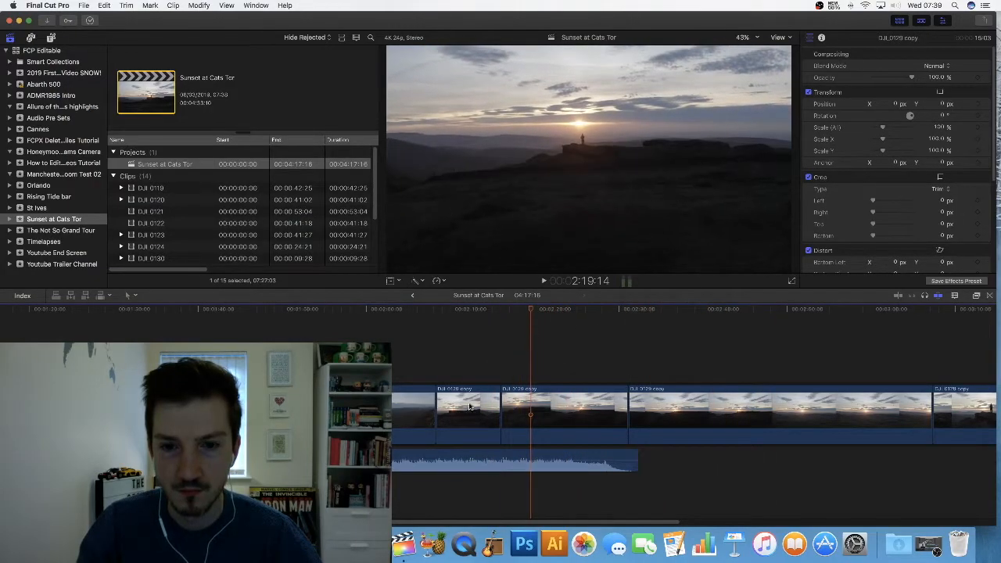
key("Delete")
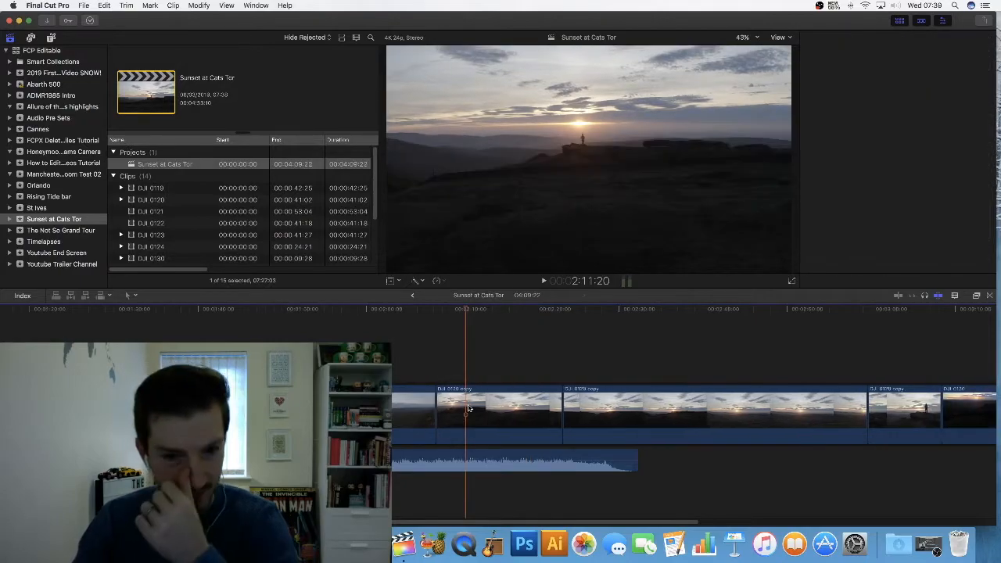
left_click_drag(467, 315, 424, 313)
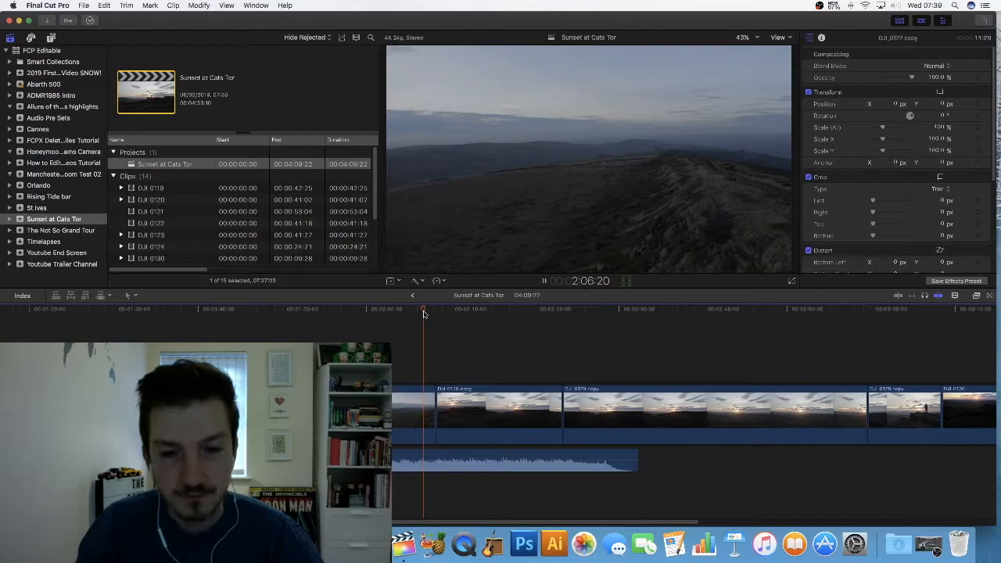
key("space")
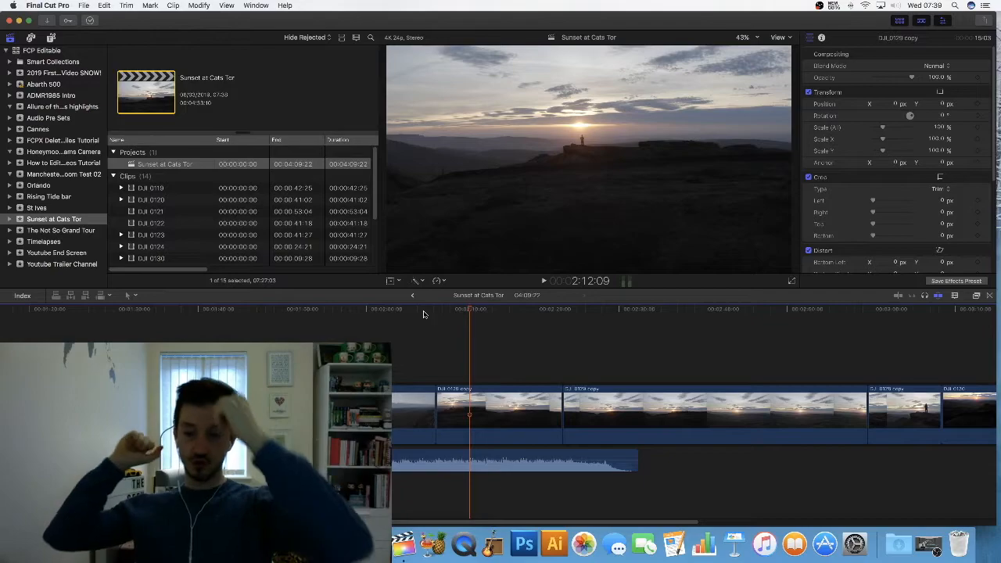
- Skim the remaining footage past the DJI_0130 clip and delete the two clips directly after it
scroll(507, 335, "right", 3)
left_click(827, 330)
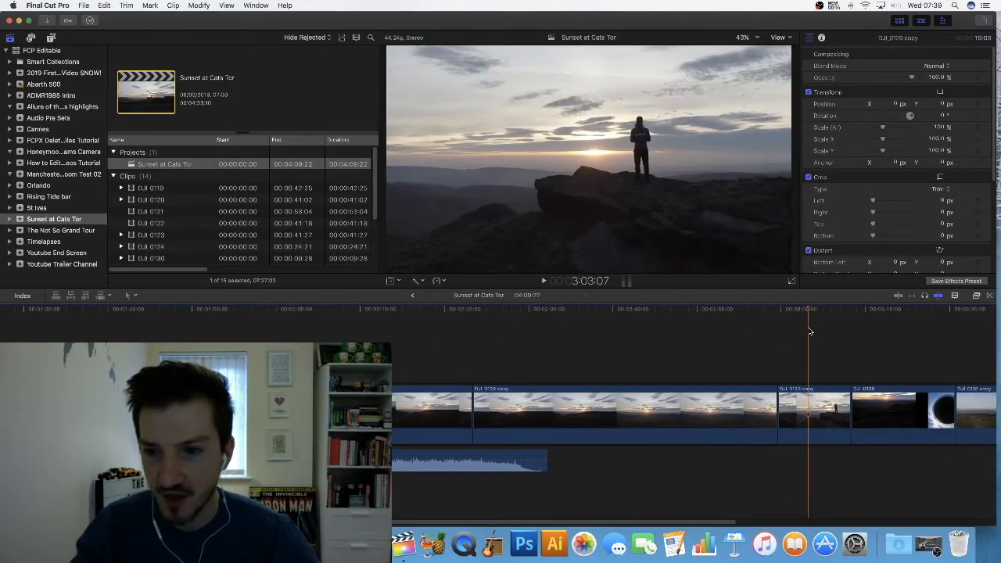
left_click_drag(839, 333, 910, 337)
scroll(860, 337, "right", 5)
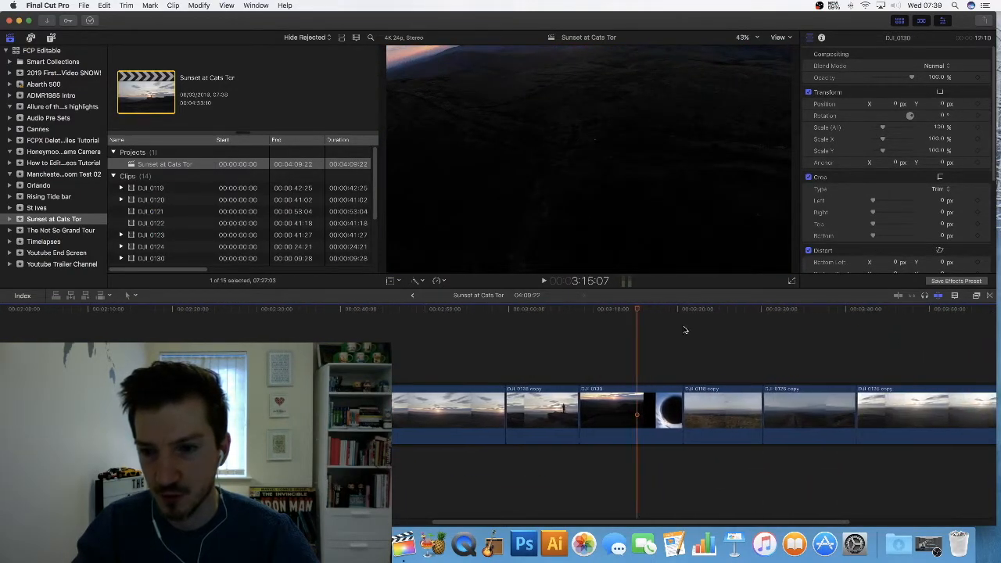
left_click_drag(634, 311, 751, 315)
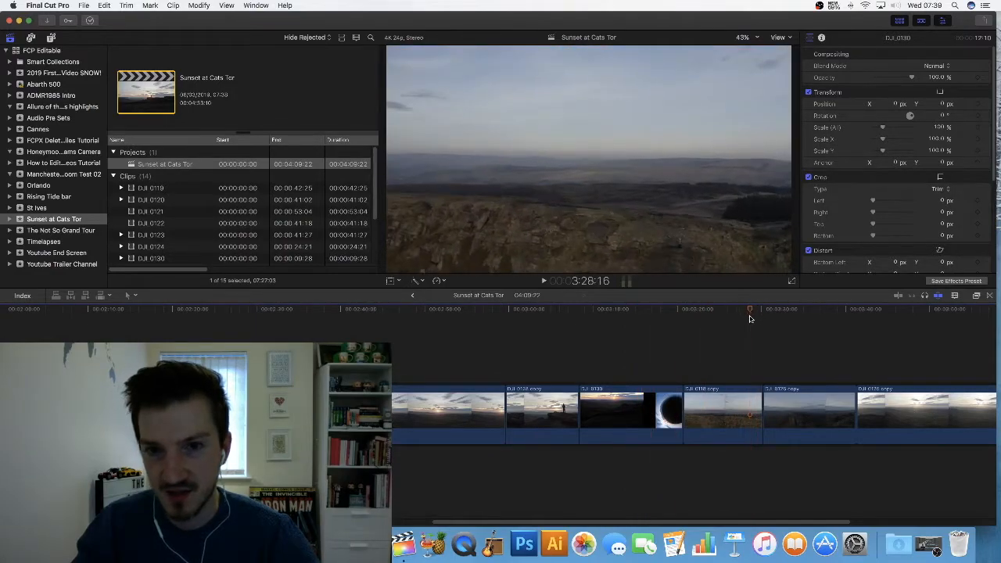
left_click(735, 406)
key("Delete")
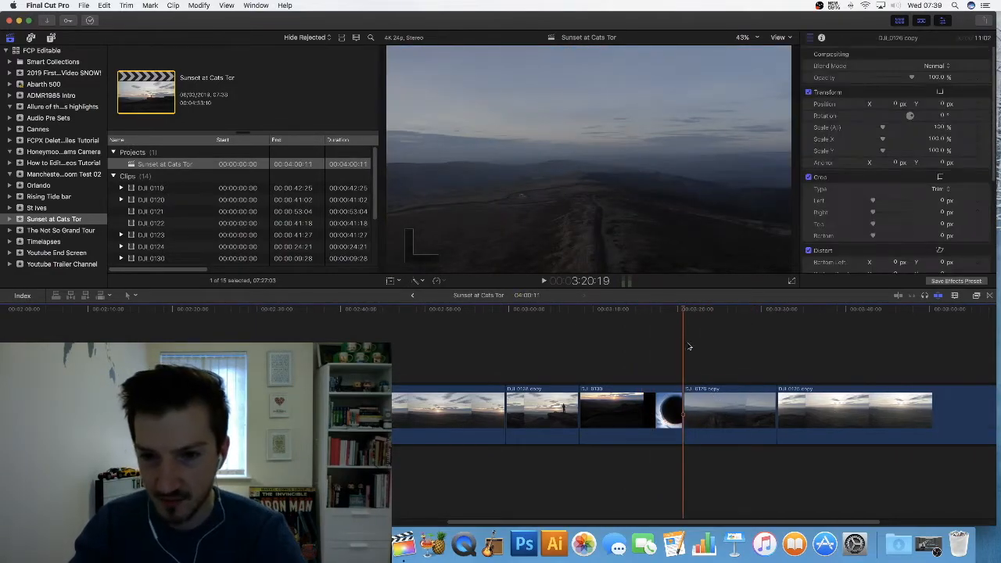
left_click(725, 418)
key("Delete")
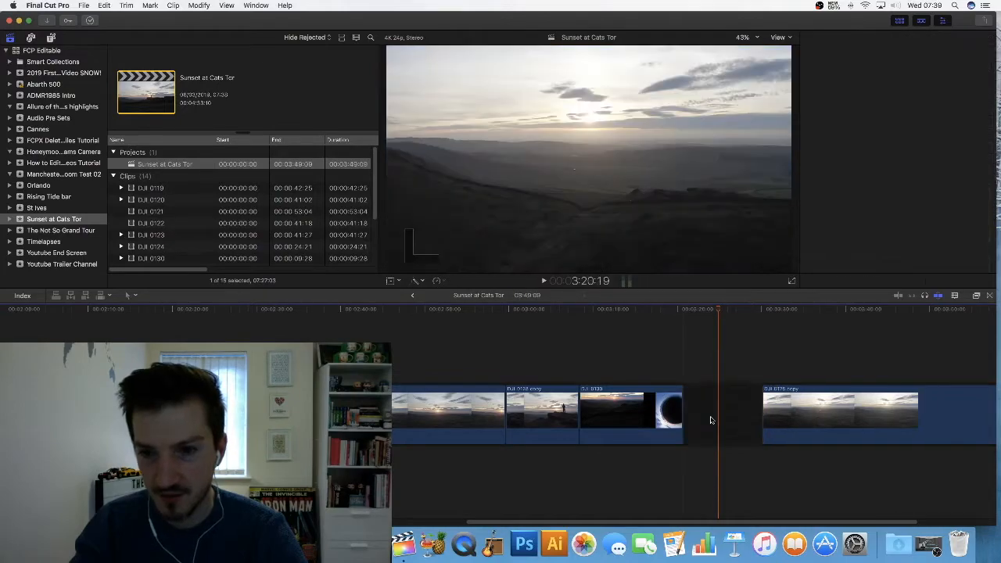
- Skim the last clip on the timeline, after DJI_0130, and delete it
scroll(718, 413, "right", 2)
left_click_drag(611, 312, 702, 312)
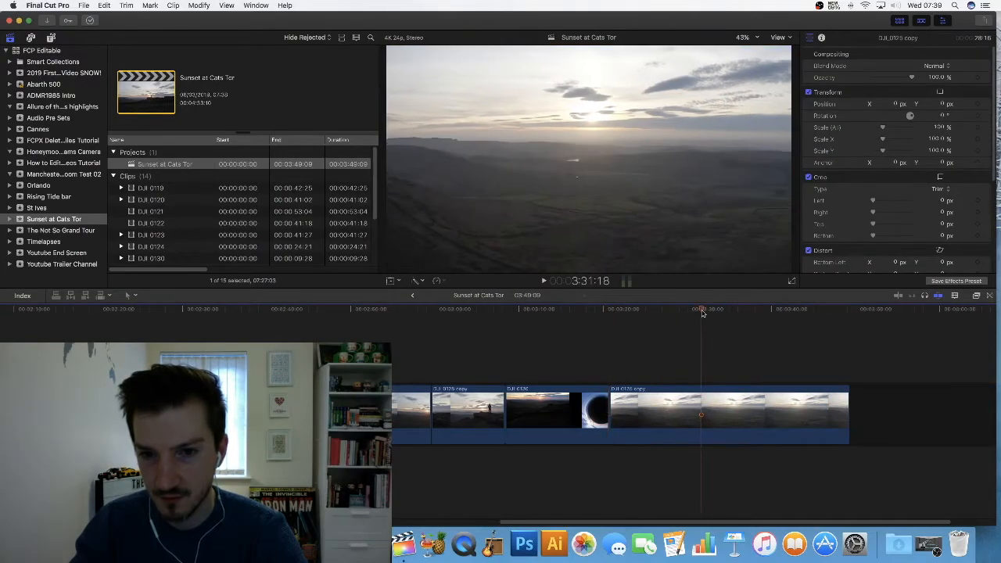
left_click(755, 395)
key("Delete")
- Return to the end of the DJI_0127 copy clip and play the cut into the following DJI_0129 copy clip
left_click_drag(612, 313, 101, 313)
scroll(102, 352, "left", 2)
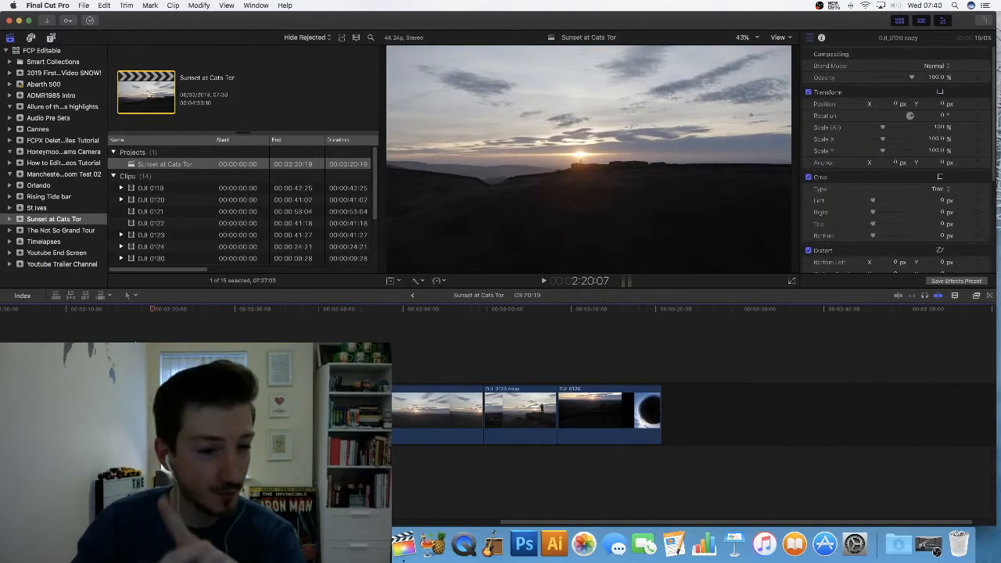
scroll(161, 342, "left", 6)
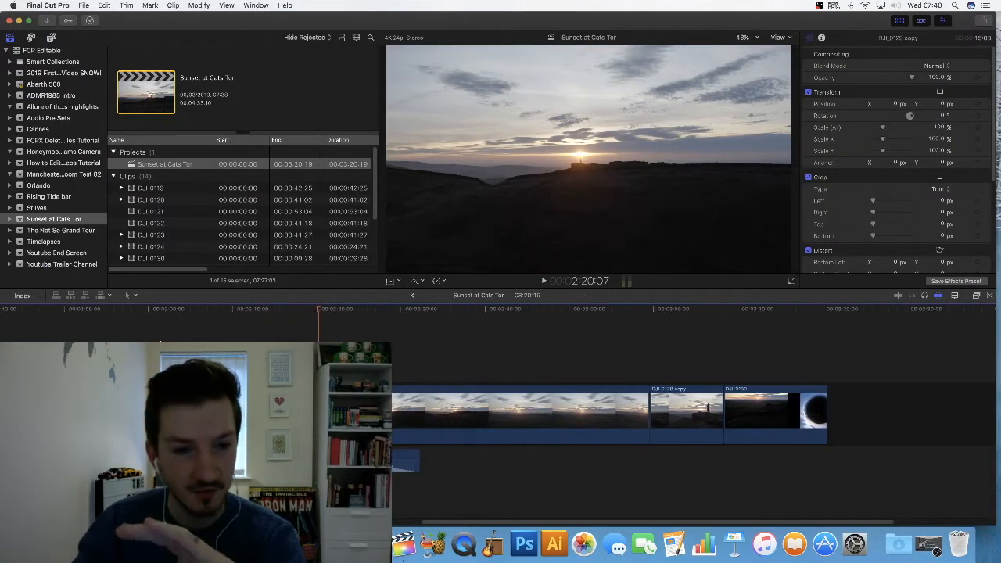
scroll(161, 342, "left", 2)
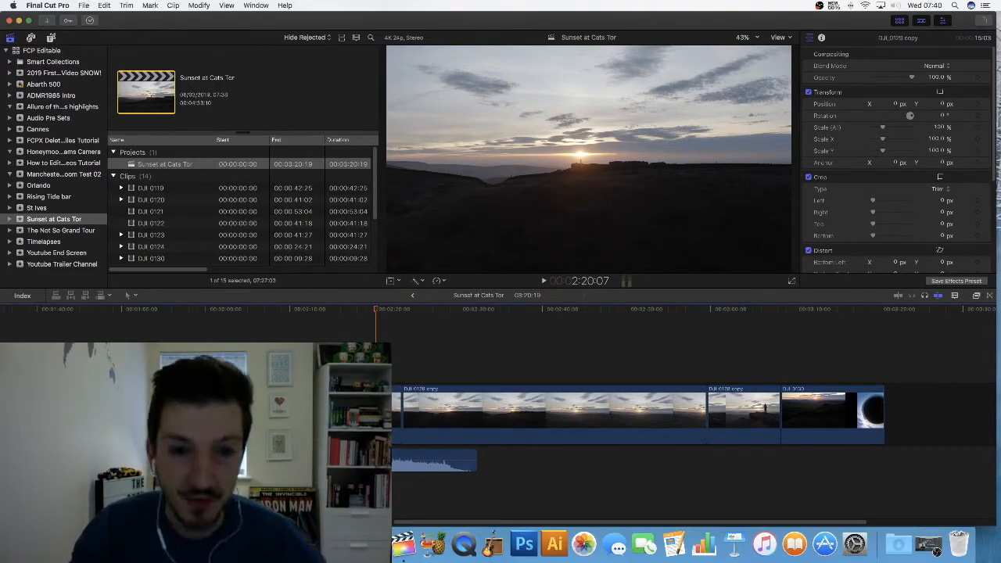
left_click_drag(376, 311, 254, 316)
key("space")
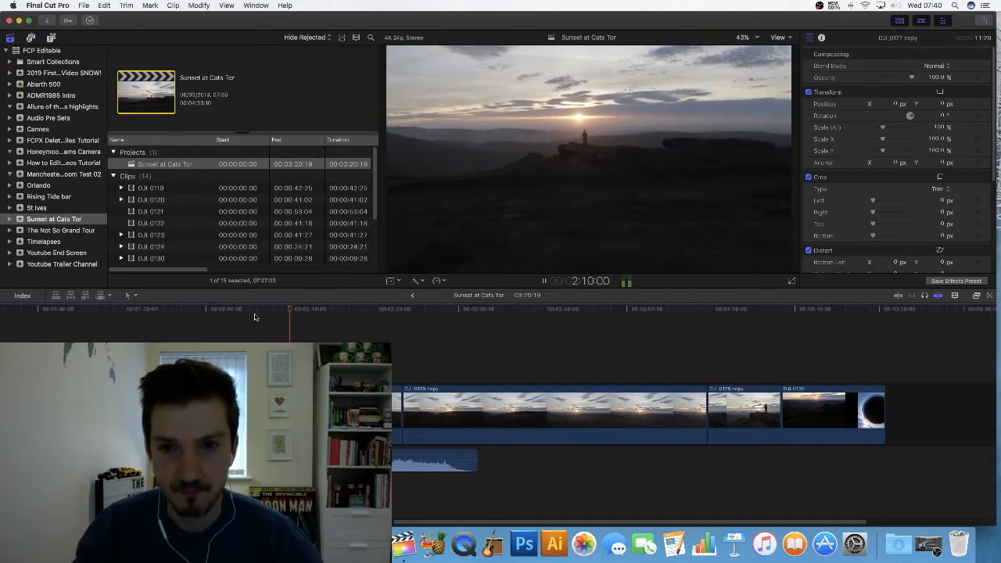
key("space")
- Split the speed of the DJI_0129 copy clip at 2:12:00 and apply a Fast preset to the part after that point
key("super+equal")
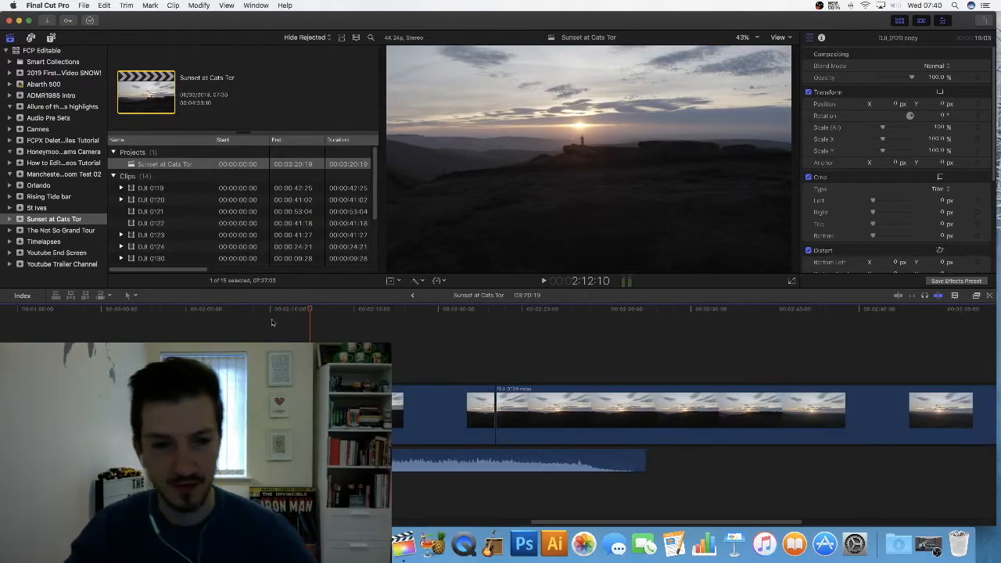
left_click_drag(310, 312, 232, 332)
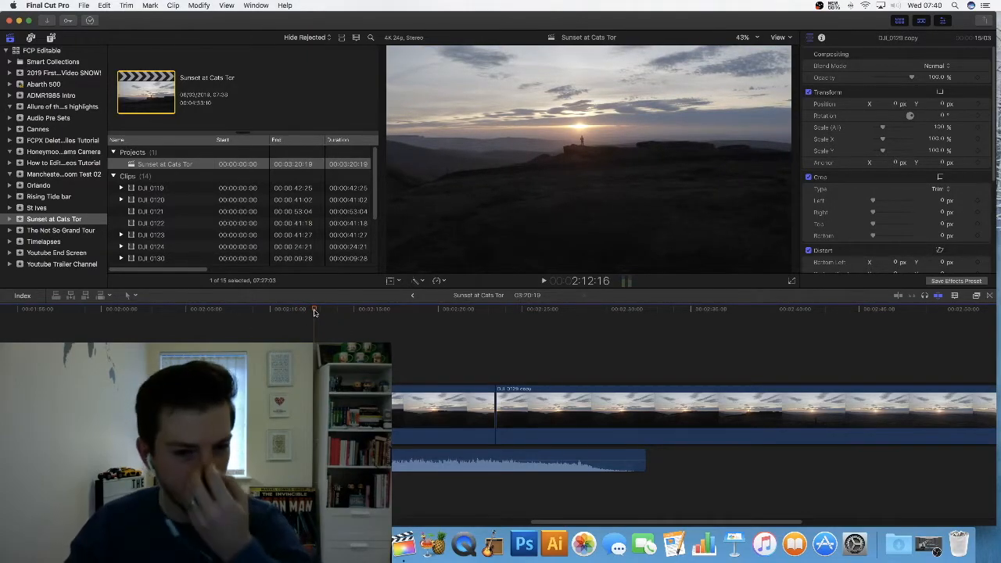
left_click_drag(314, 312, 307, 312)
left_click_drag(304, 313, 299, 311)
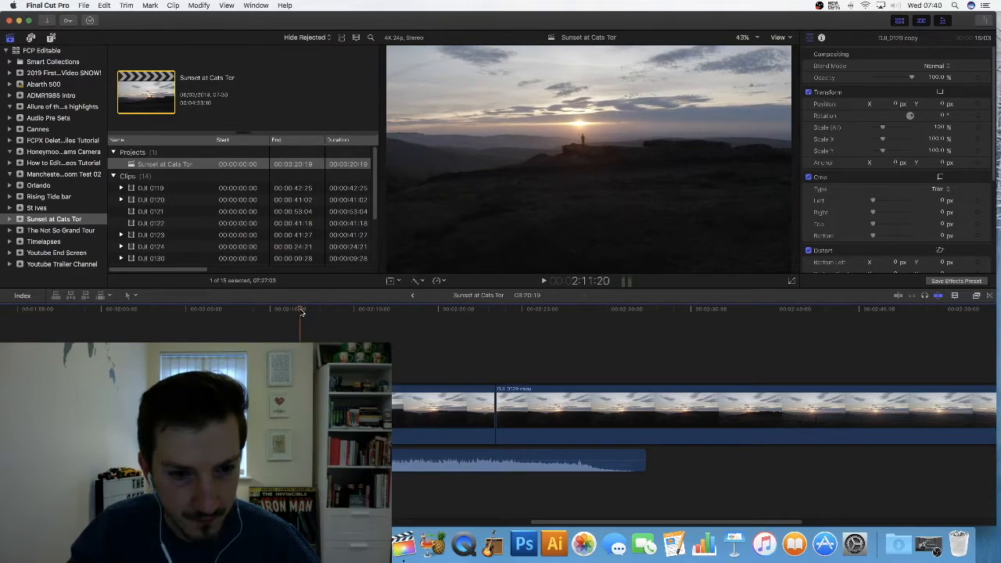
left_click_drag(302, 311, 304, 313)
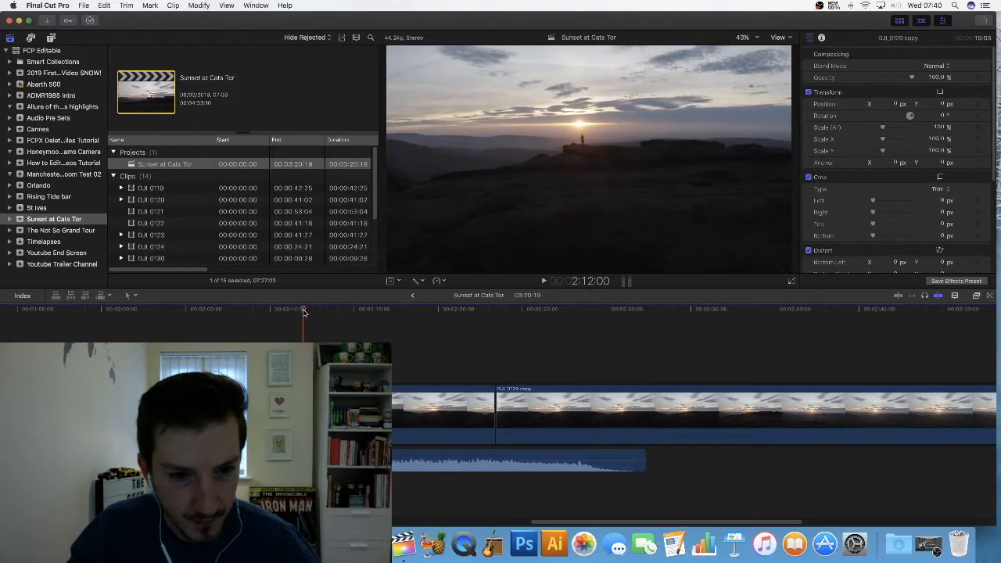
left_click(306, 412)
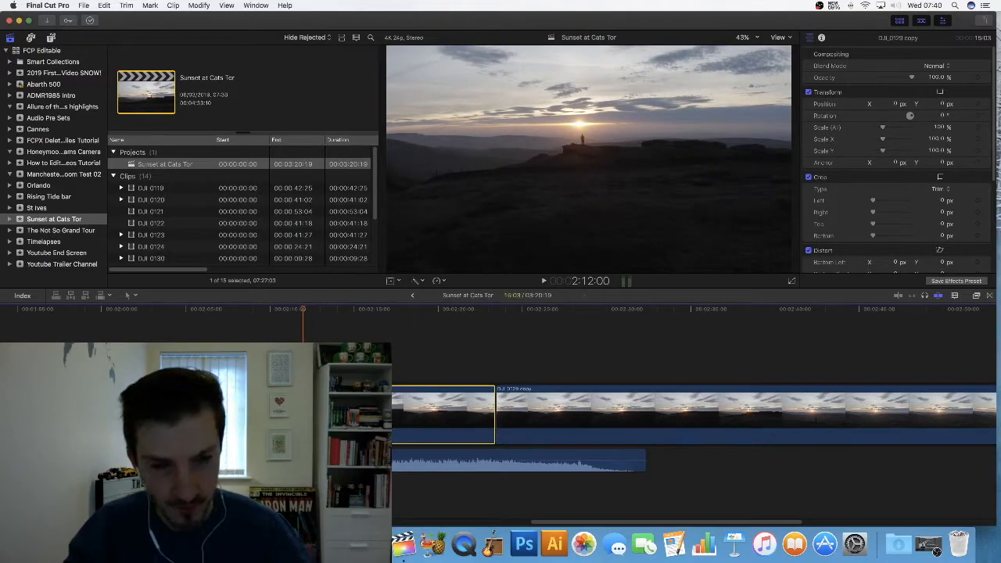
key("super+r")
left_click(405, 383)
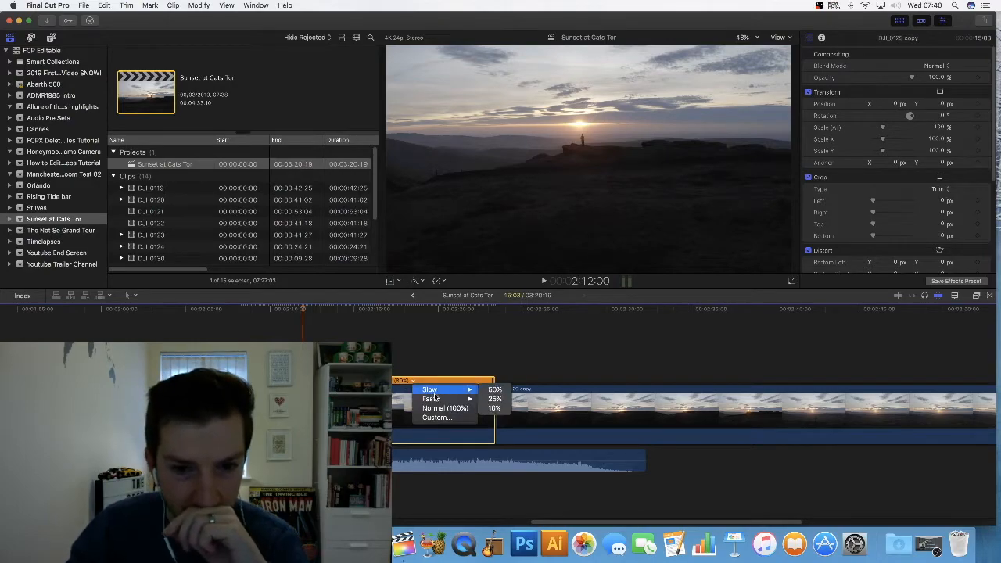
mouse_move(442, 399)
left_click(493, 426)
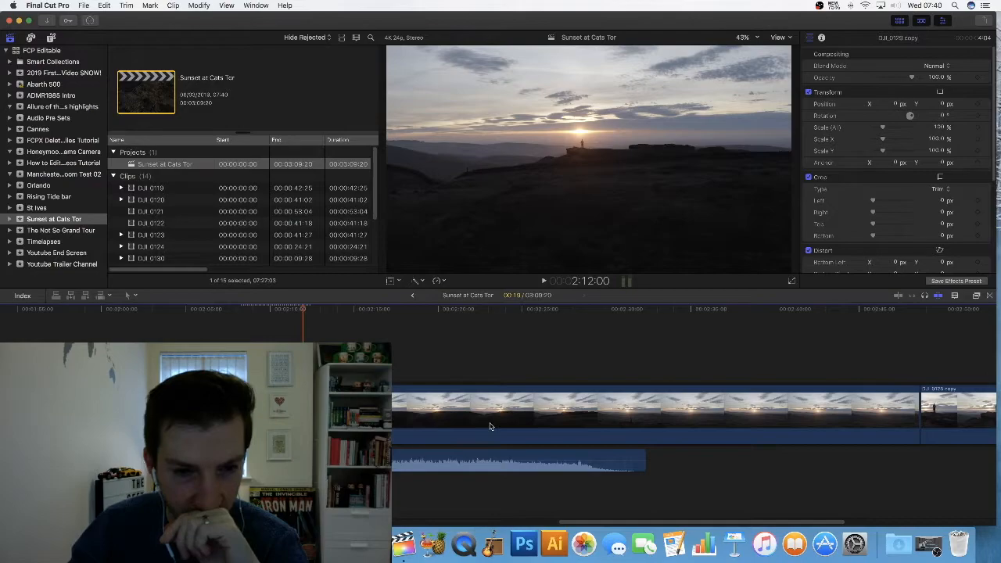
- Lengthen the partly sped-up DJI_0129 copy clip to 4:11 by trimming its end
key("super+equal")
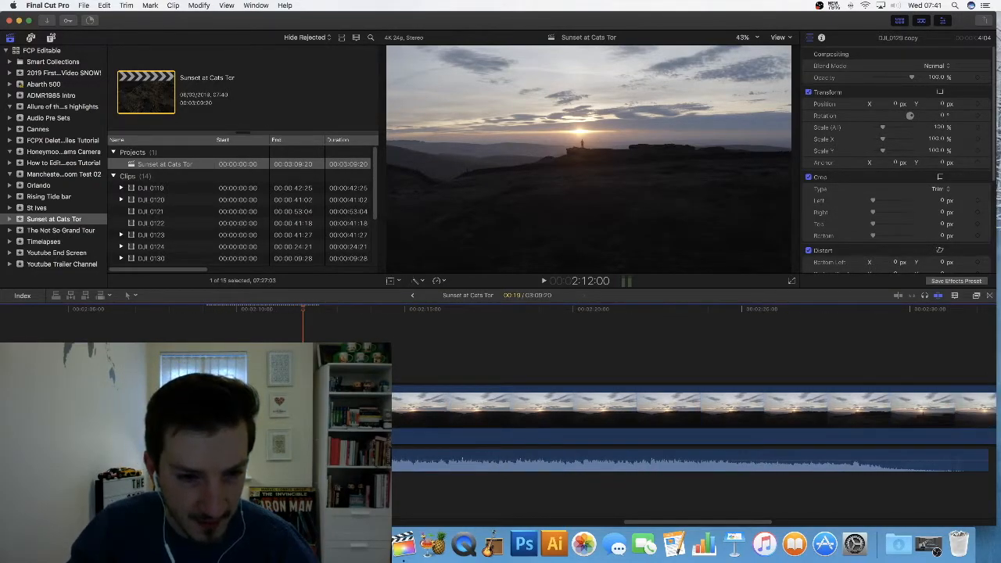
left_click_drag(295, 410, 303, 410)
key("period")
key("period")
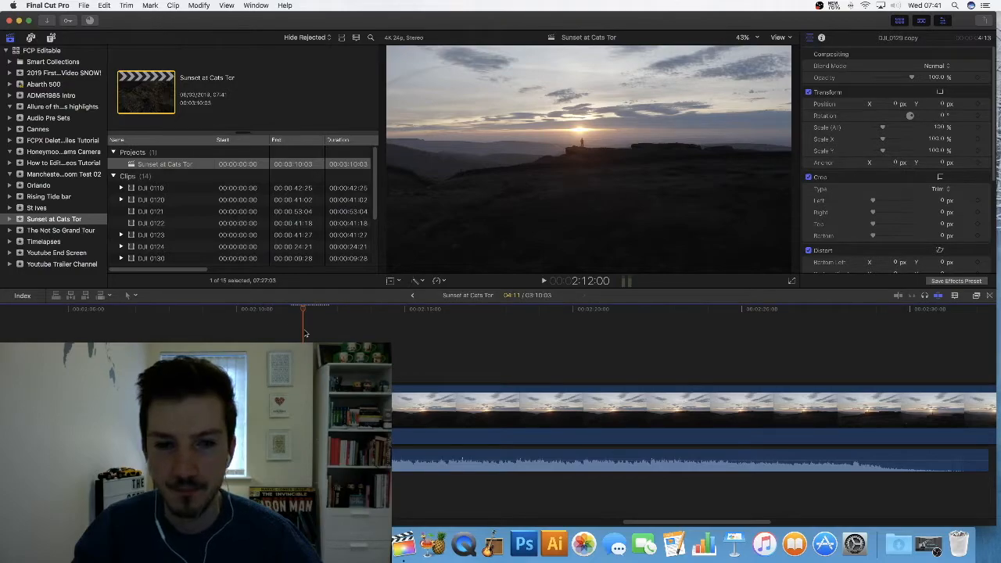
- Show the transitions library and browse it as far as the Smooth Zoom Out Tool transition
left_click(990, 296)
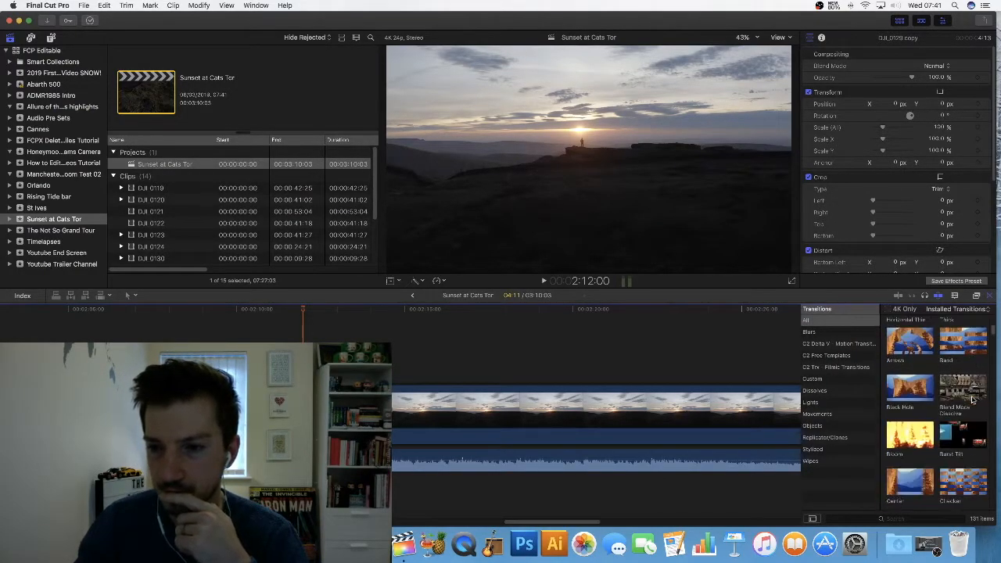
scroll(972, 400, "down", 10)
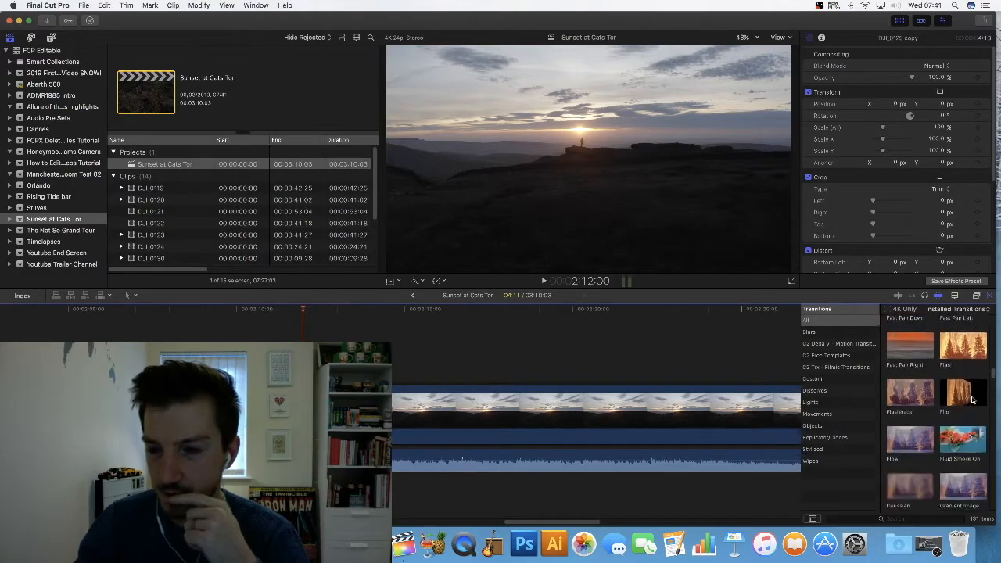
scroll(973, 401, "down", 10)
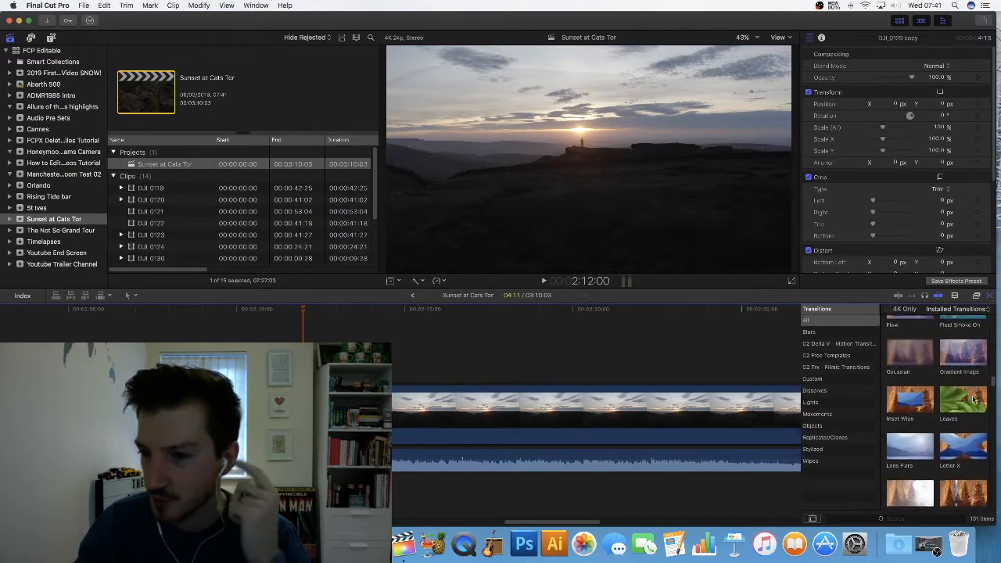
scroll(974, 401, "down", 8)
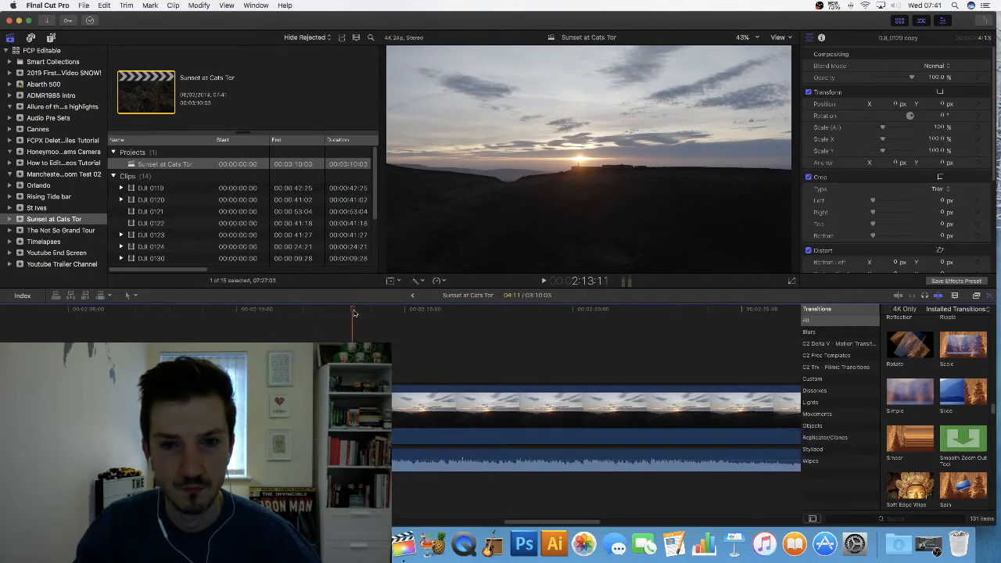
- Play the cut between the two DJI_0129 copy clips, starting from about 2:10
left_click(333, 330)
left_click(251, 330)
key("space")
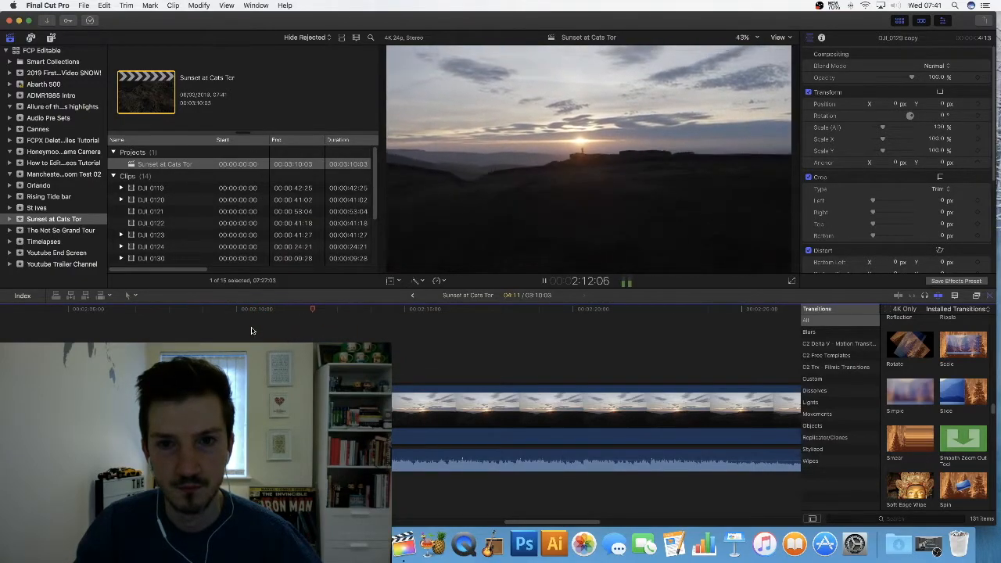
key("space")
- Split the speed of the long DJI_0129 copy clip at 2:27:23, where the figure stands against the sun
key("super+minus")
scroll(480, 387, "right", 3)
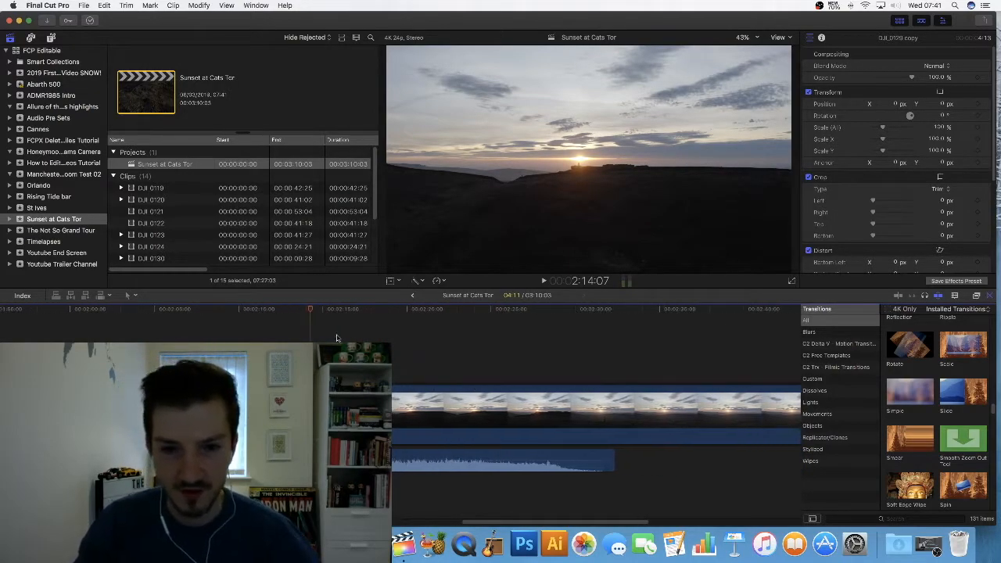
key("super+minus")
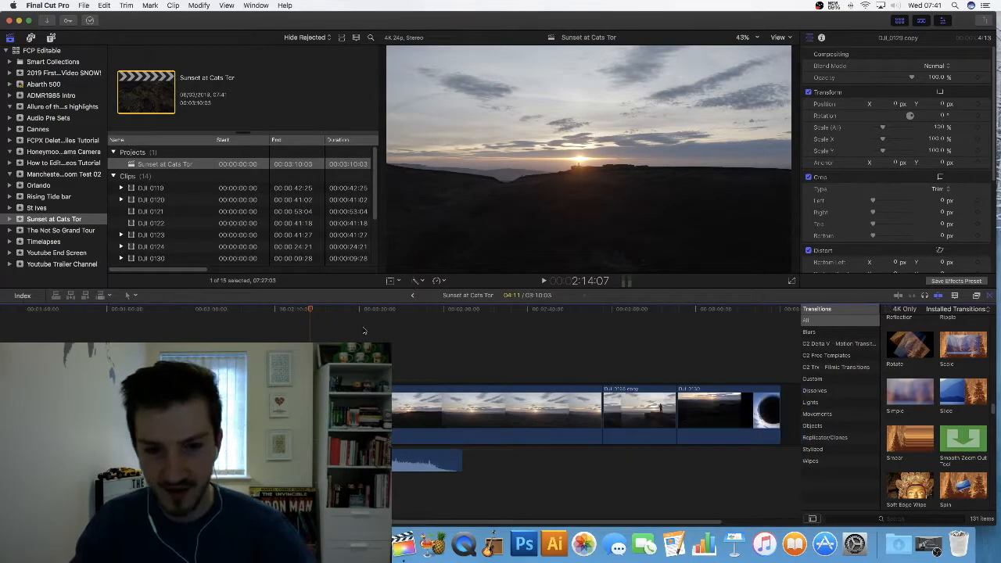
left_click(415, 311)
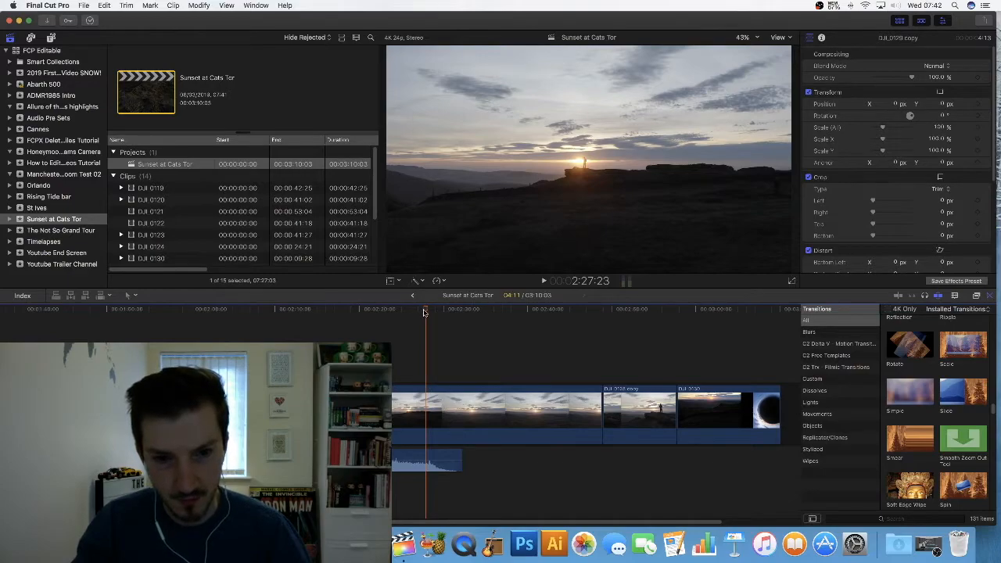
left_click(427, 410)
key("shift+b")
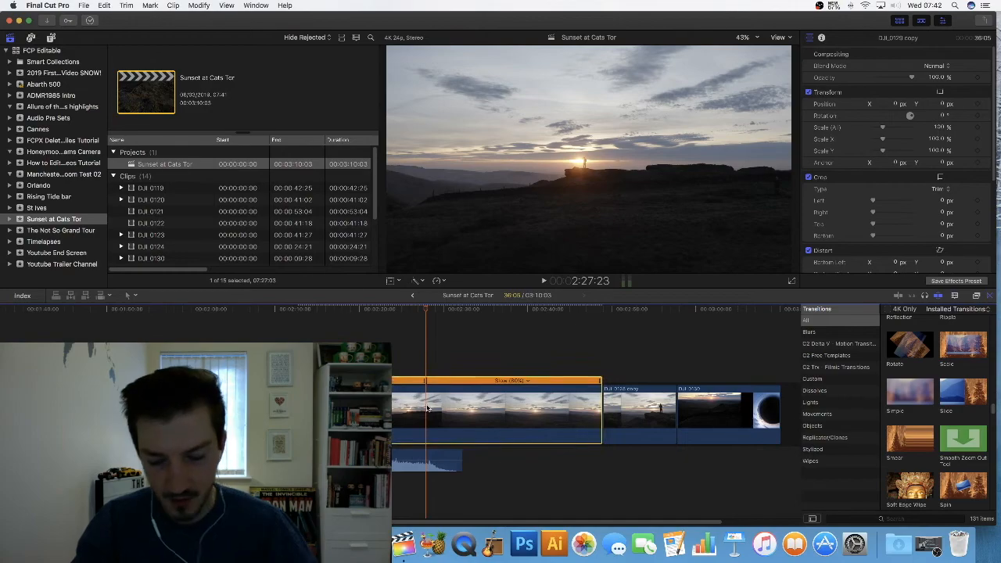
- Apply a Fast speed preset to the long DJI_0129 copy clip's segment before the 2:27:23 split
key("super+equal")
left_click(312, 381)
mouse_move(325, 400)
left_click(393, 418)
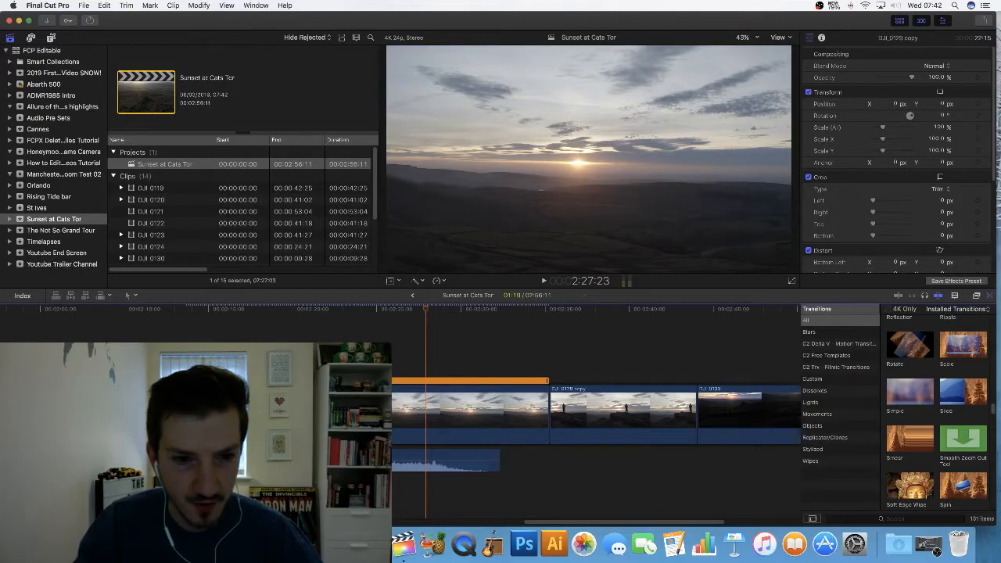
- Shorten the sped-up opening segment of the long DJI_0129 copy clip to 00:22 and return to 2:09:17
key("super+=")
scroll(596, 418, "left", 5)
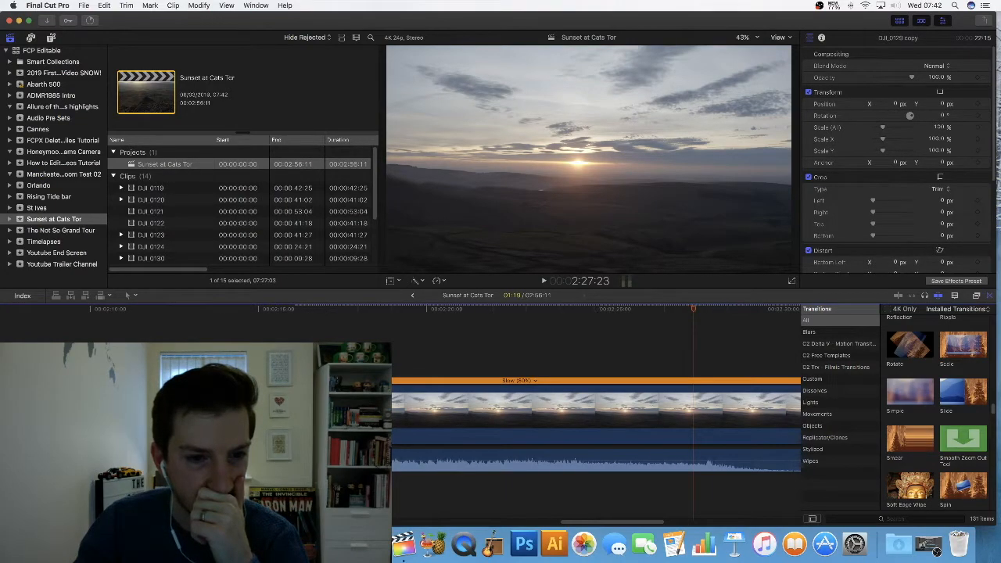
key("Delete")
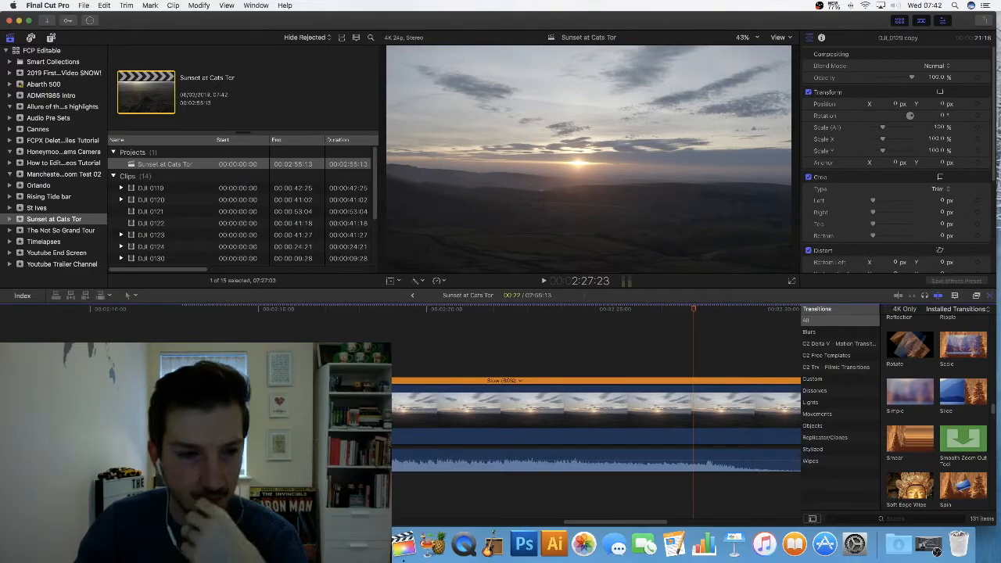
left_click(79, 341)
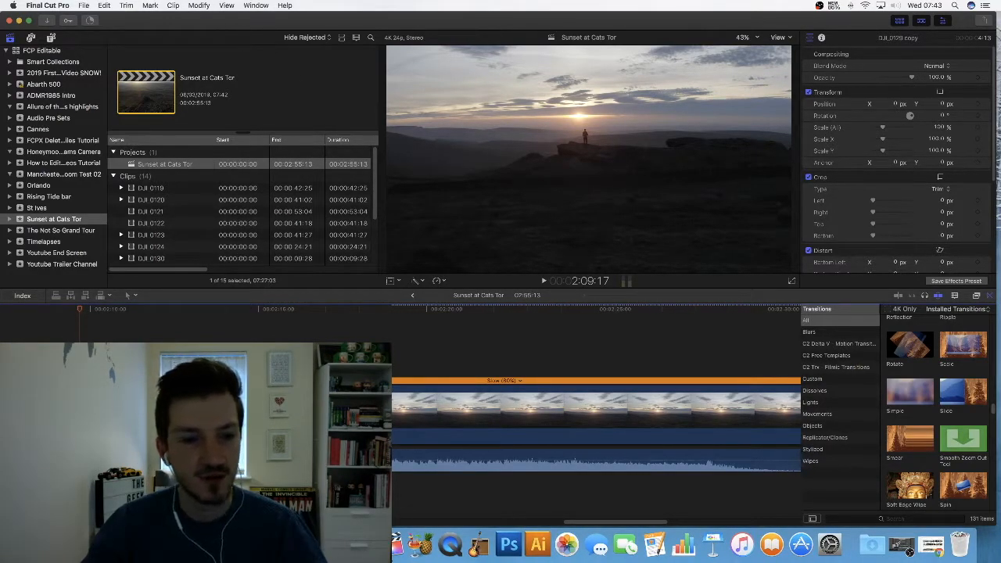
- Switch to Chrome, view the YouTube channel's Community poll, and minimise the browser to return to Final Cut Pro
left_click(928, 551)
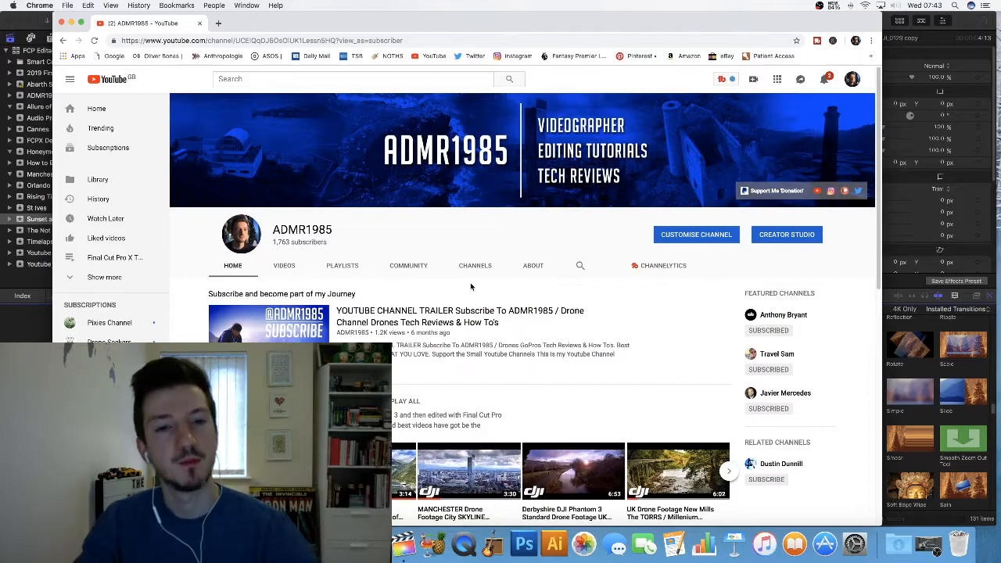
scroll(473, 287, "down", 1)
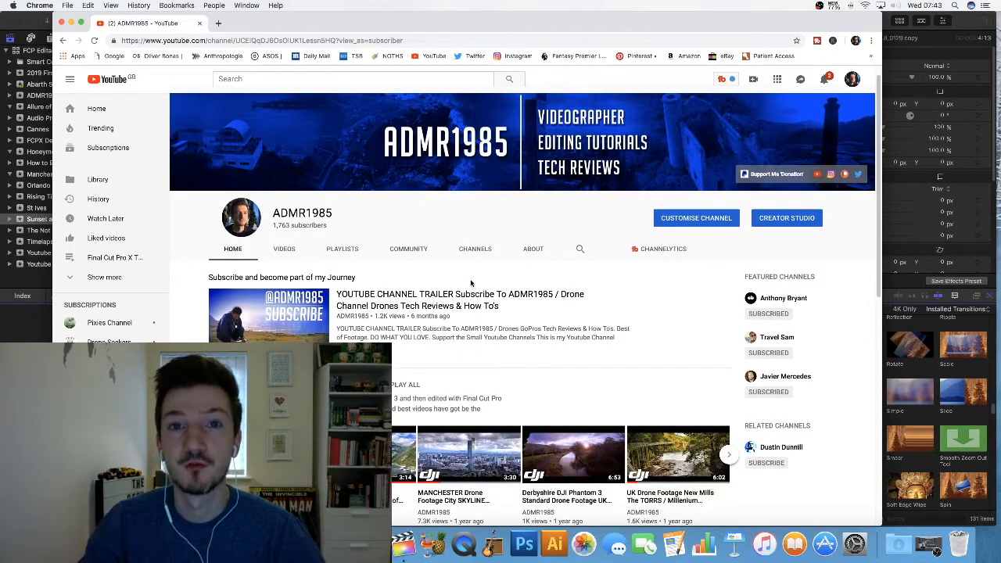
left_click(406, 250)
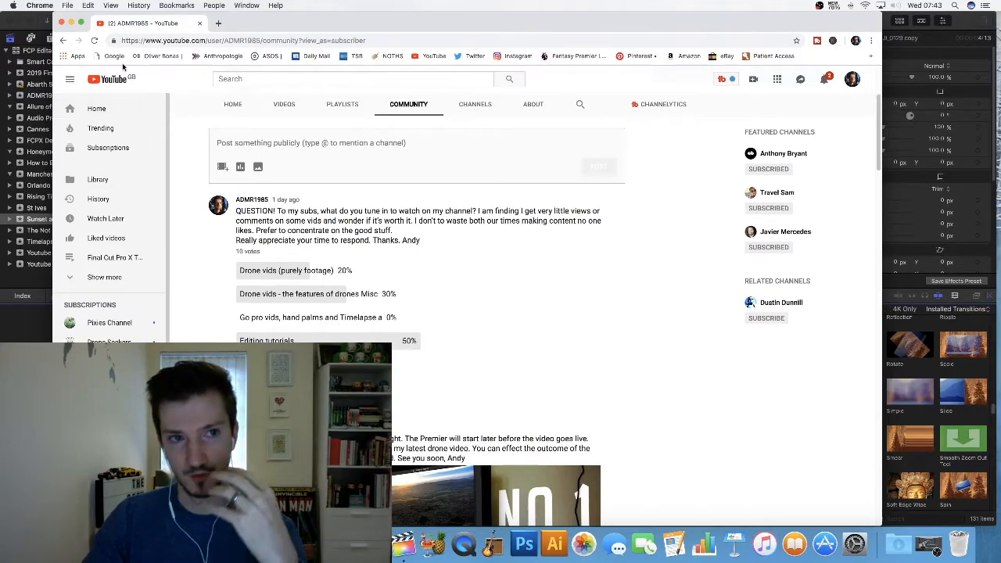
left_click(72, 22)
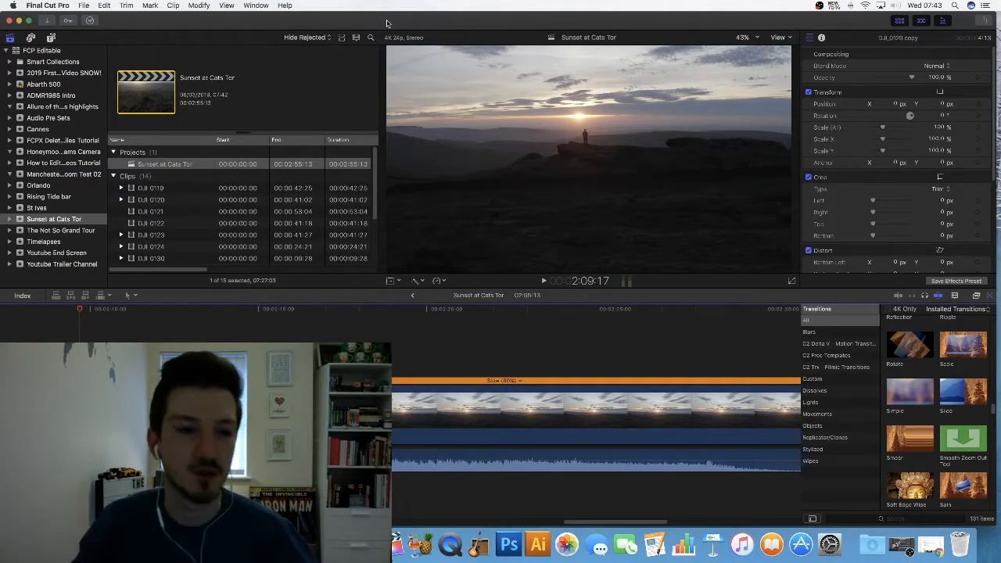
- Play the sped-up join between the DJI_0129 copy clips from 2:07:19 and replay the moment around the cut
scroll(141, 317, "left", 3)
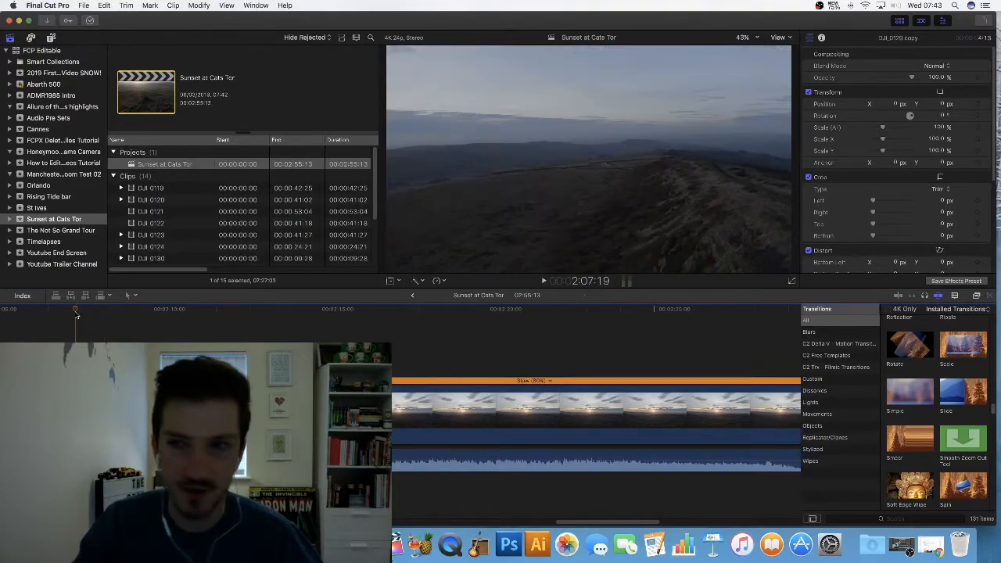
key("space")
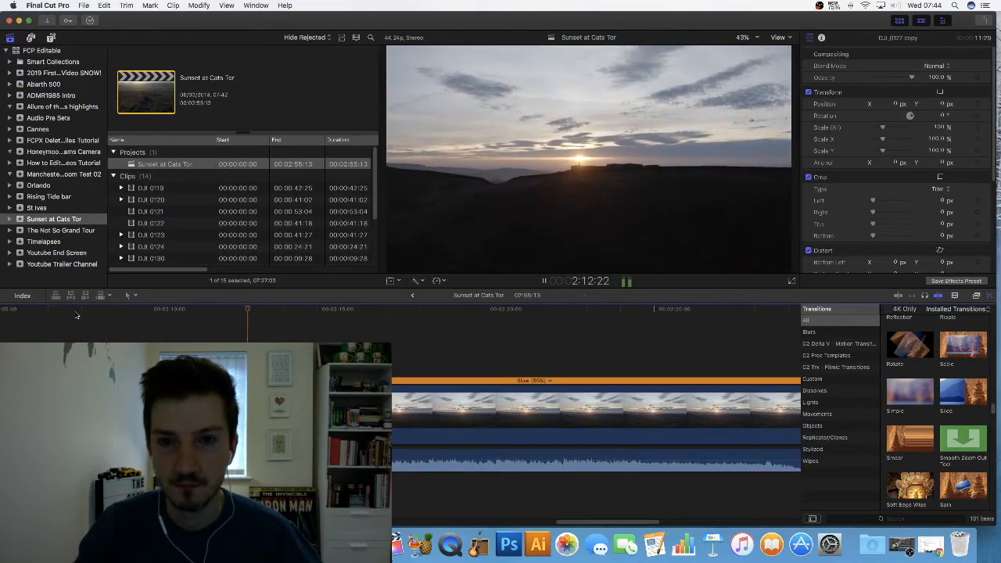
key("space")
left_click_drag(271, 315, 207, 317)
key("space")
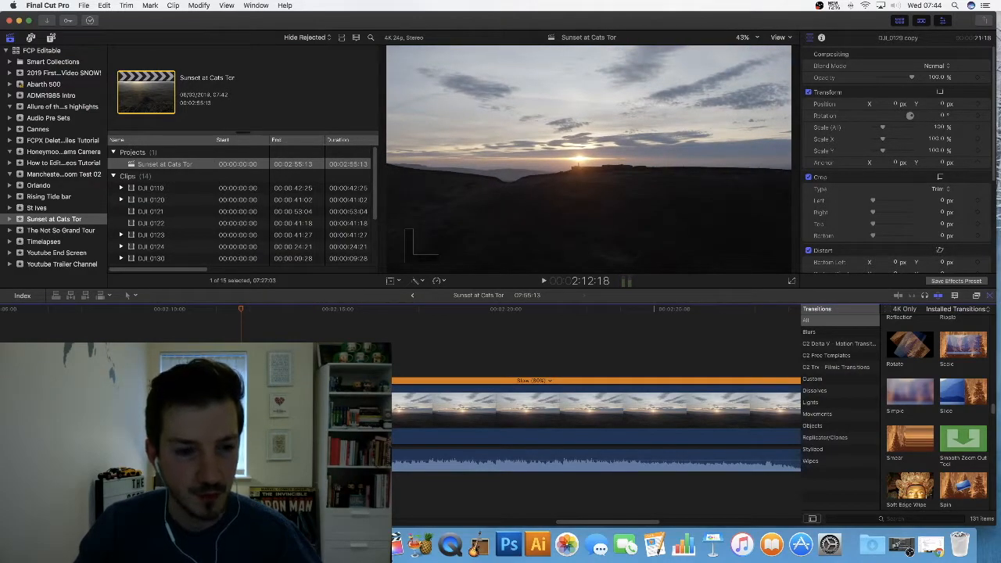
- Trim the short DJI_0129 copy clip's end to 4:06 and add the Smooth Zoom Out Tool transition at that cut
left_click_drag(240, 413, 233, 412)
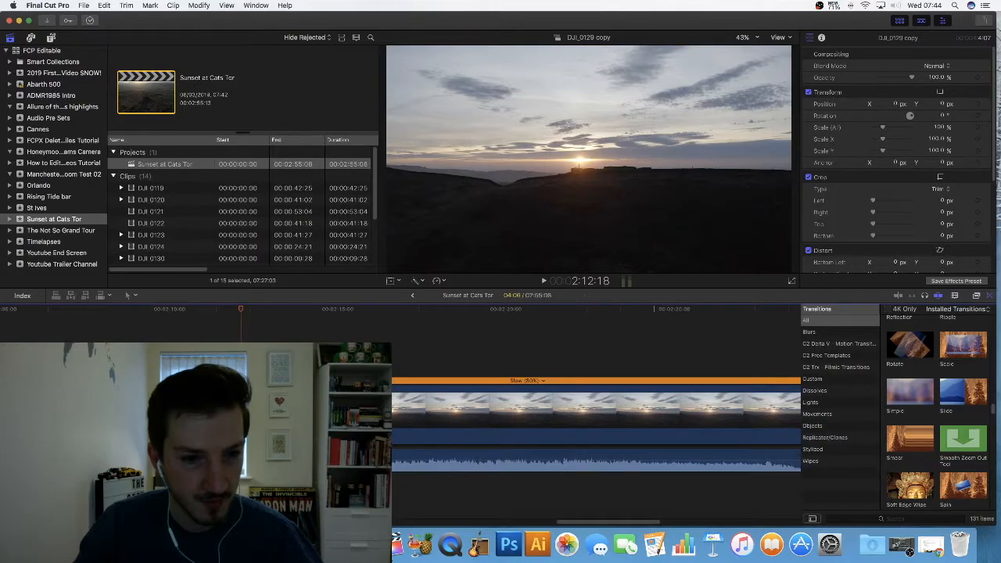
left_click_drag(956, 446, 453, 415)
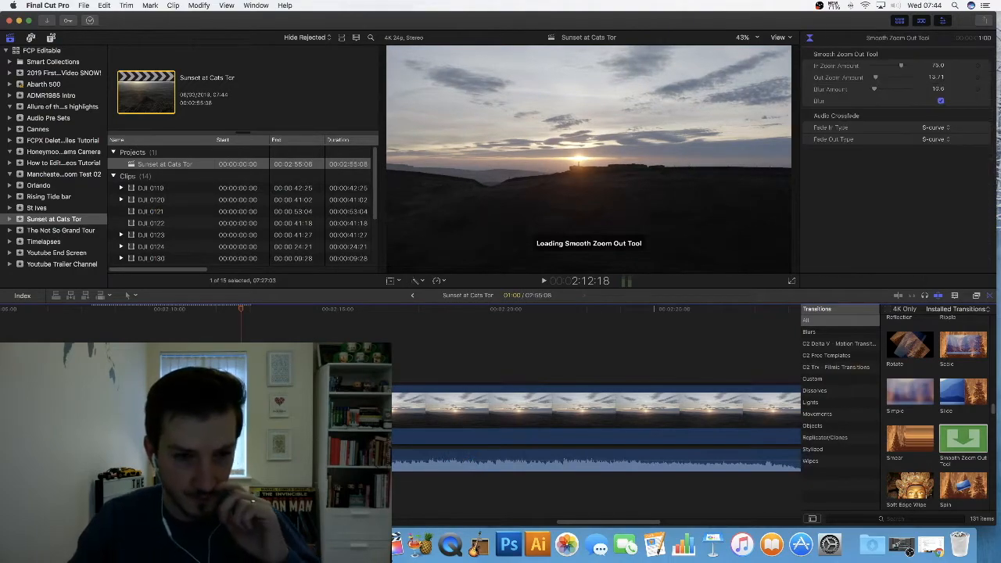
- Review the Smooth Zoom Out Tool transition from 2:07:09, lengthen it slightly, and replay the cut
left_click(72, 317)
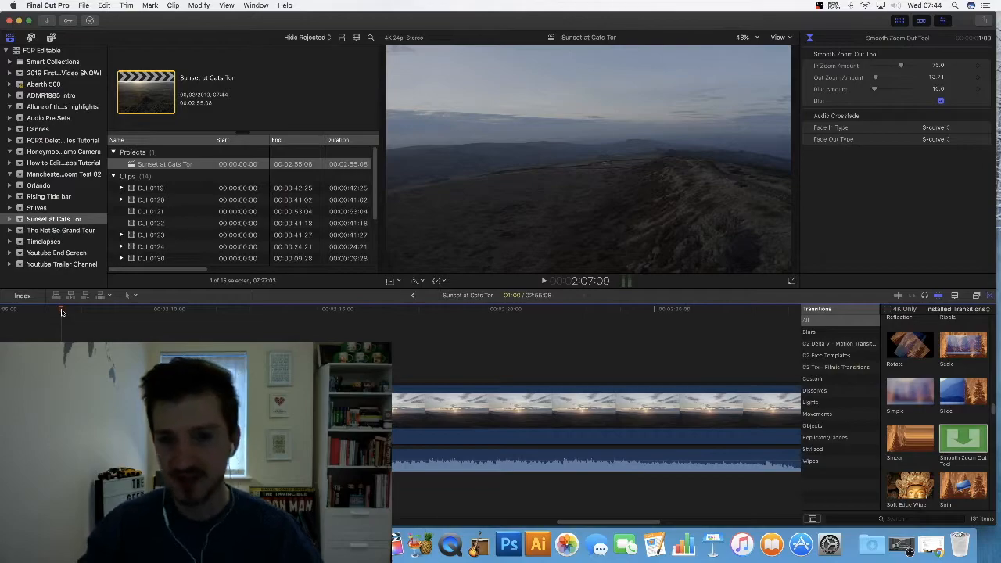
key("space")
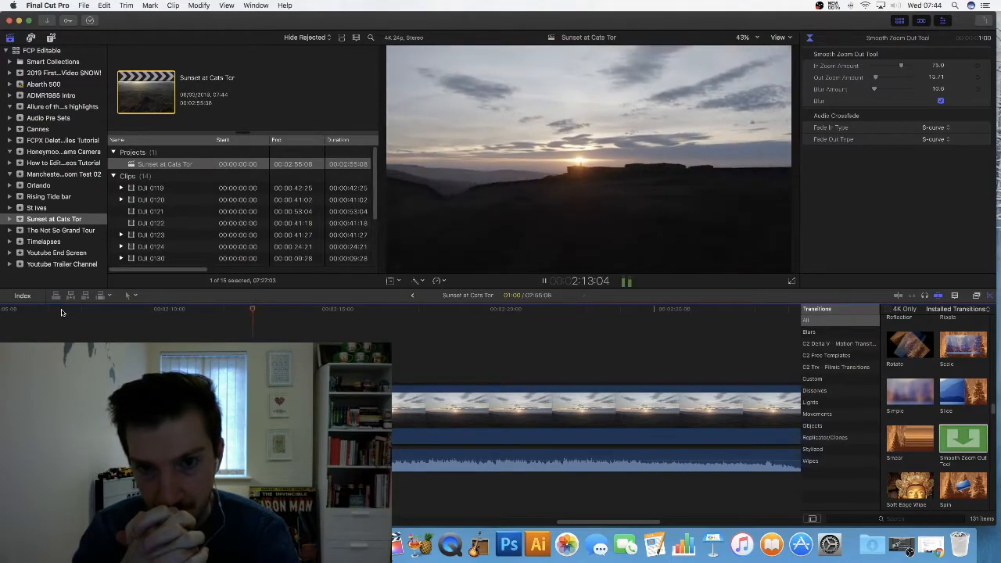
key("space")
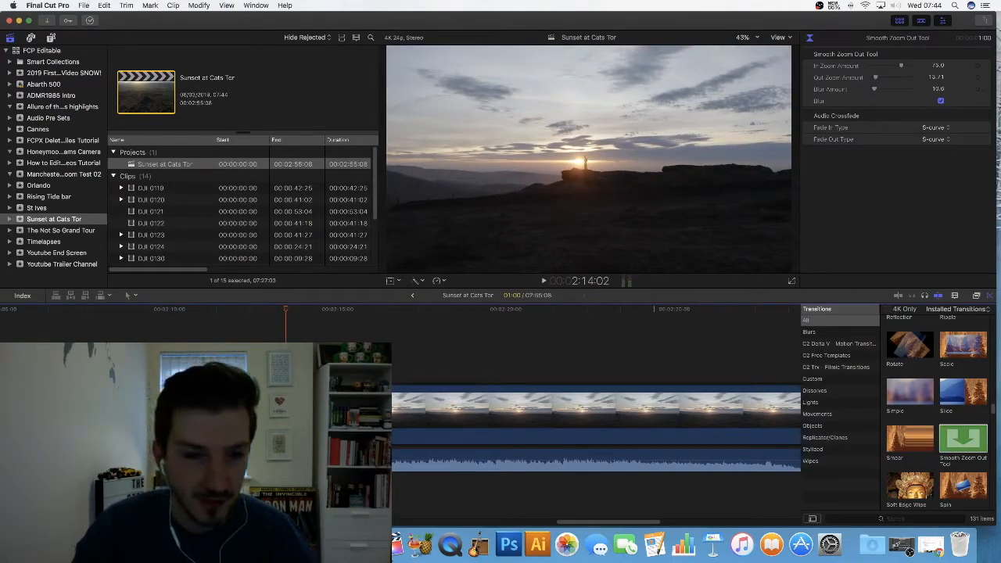
left_click_drag(251, 410, 259, 410)
left_click(172, 368)
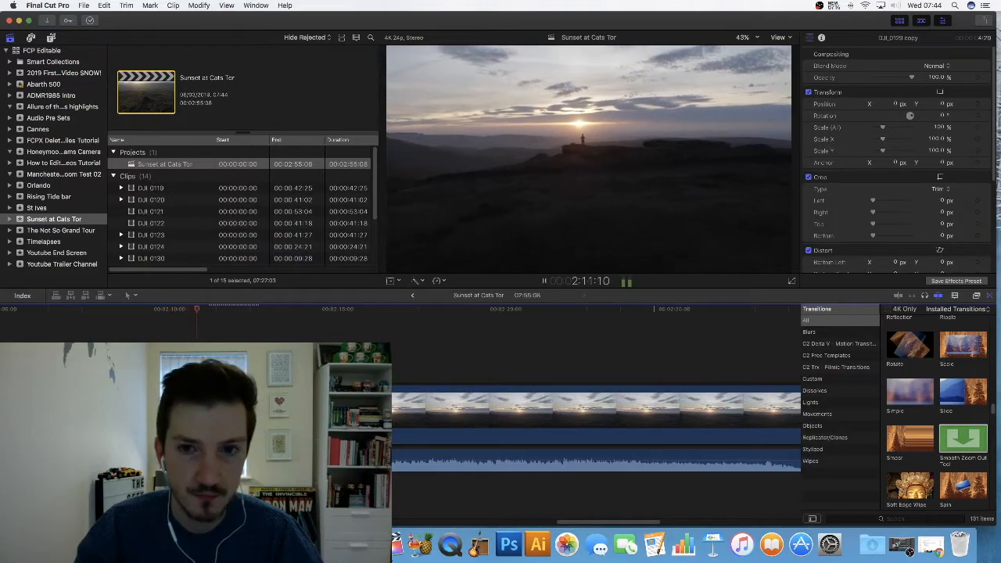
- Replay the Smooth Zoom Out Tool transition from 2:10:18 and scrub back over the cut between the DJI_0129 copy clips
key("space")
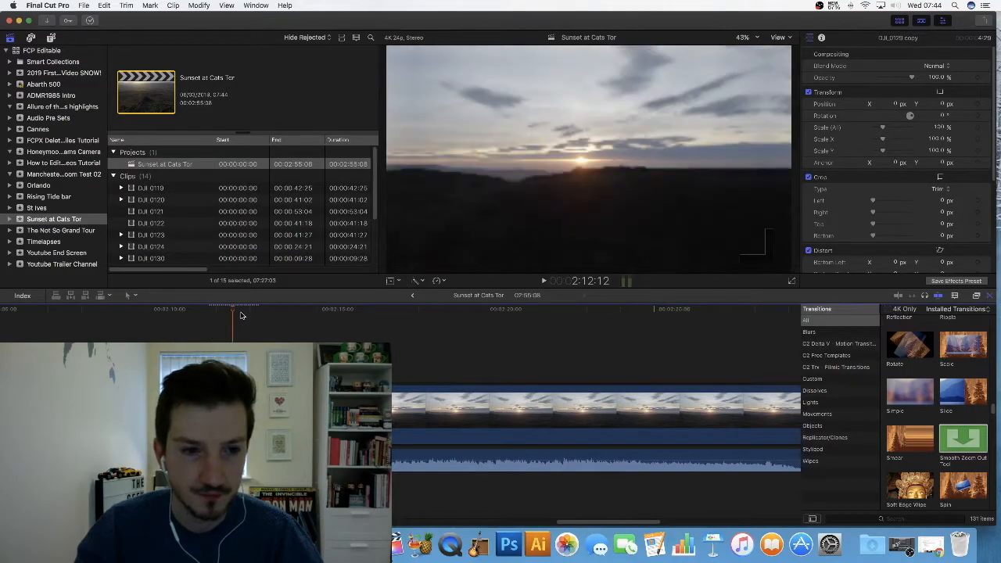
left_click(176, 312)
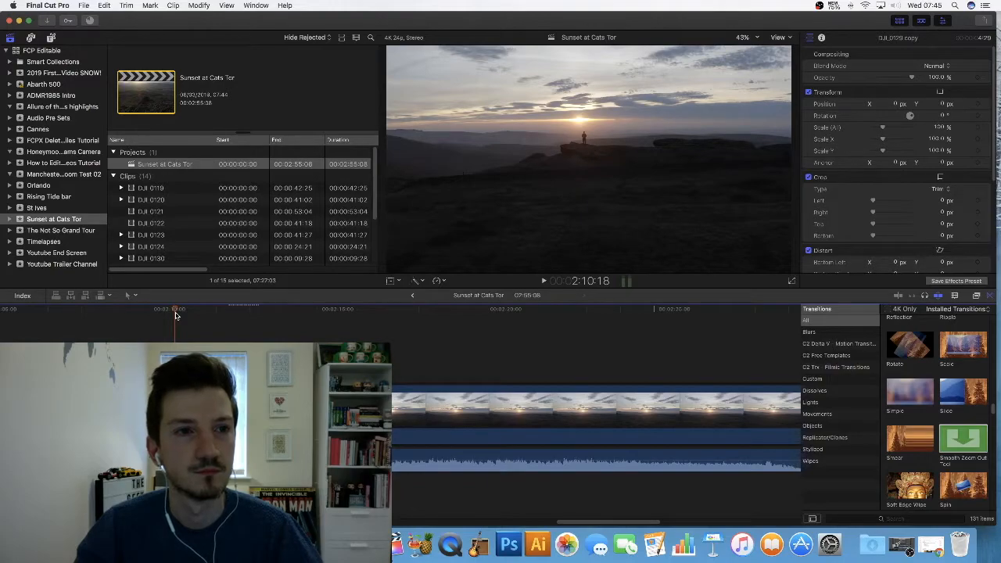
key("space")
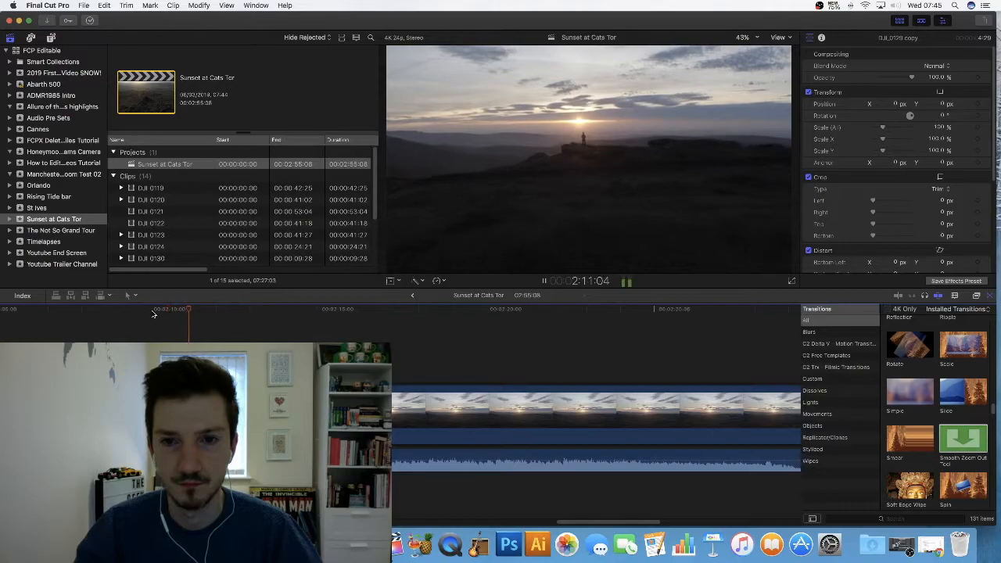
key("space")
left_click(235, 311)
left_click_drag(235, 311, 194, 313)
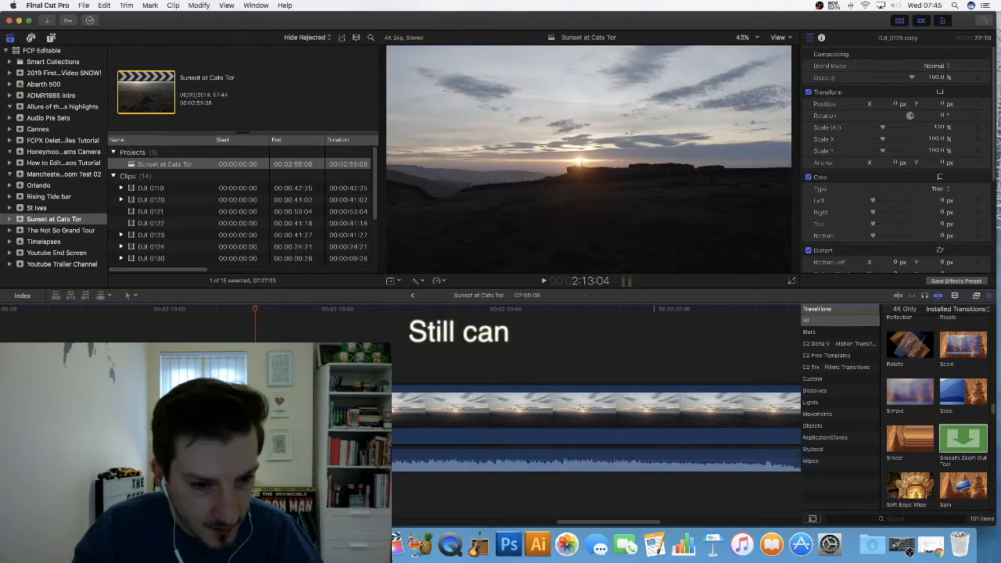
- Trim about four frames off the short DJI_0129 copy clip's end and replay the join from 2:09:04
left_click_drag(232, 410, 226, 410)
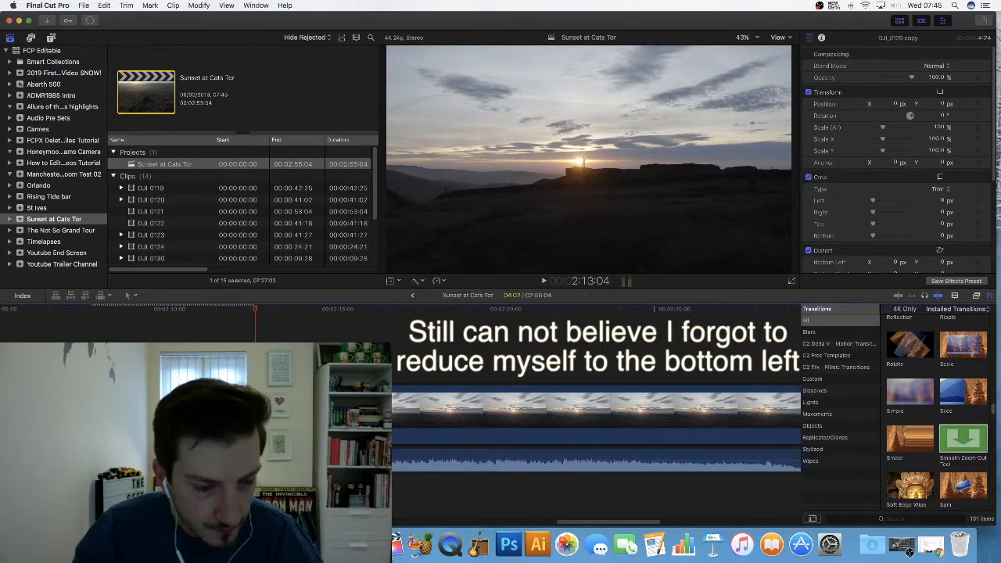
left_click(162, 494)
left_click(128, 495)
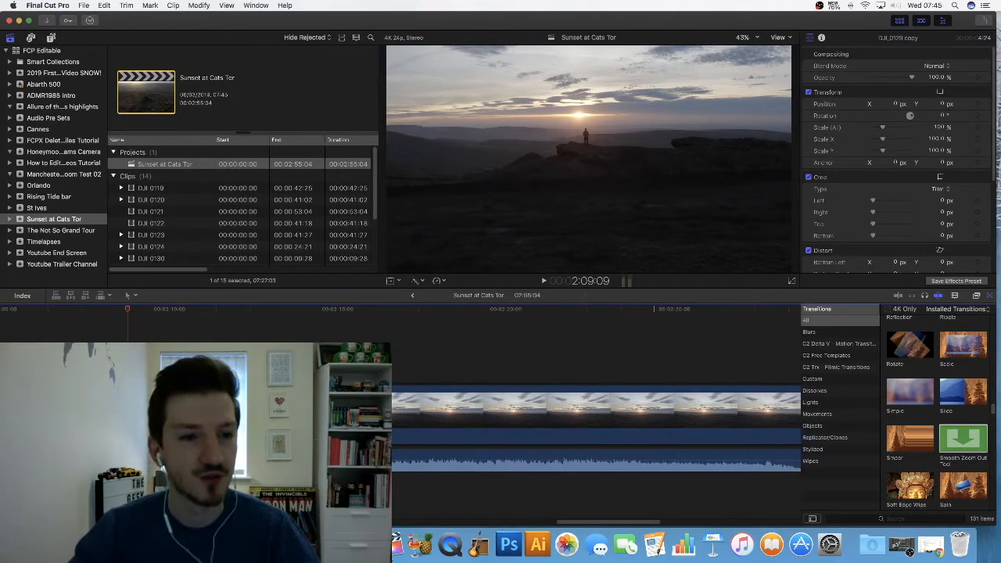
left_click_drag(129, 313, 122, 312)
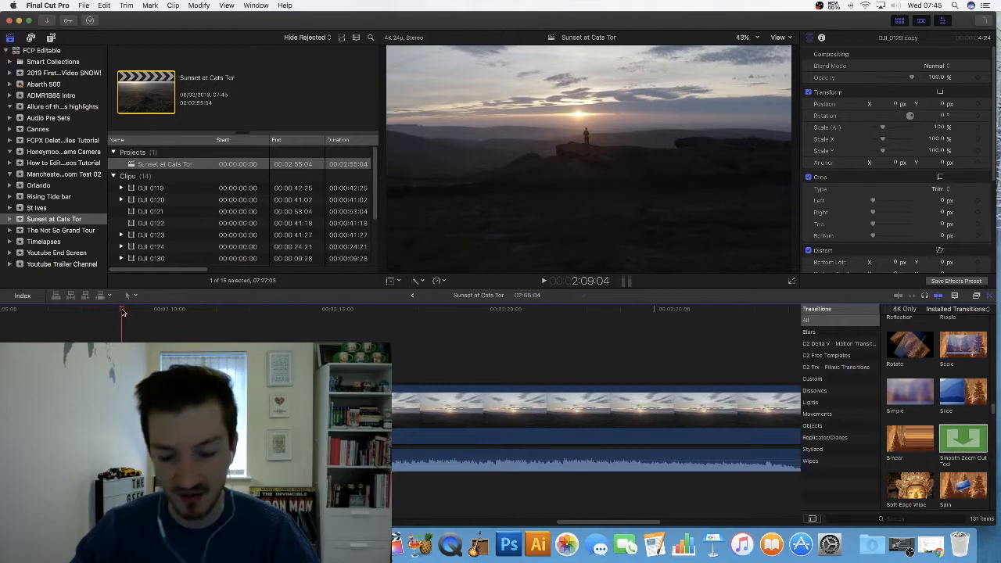
key("space")
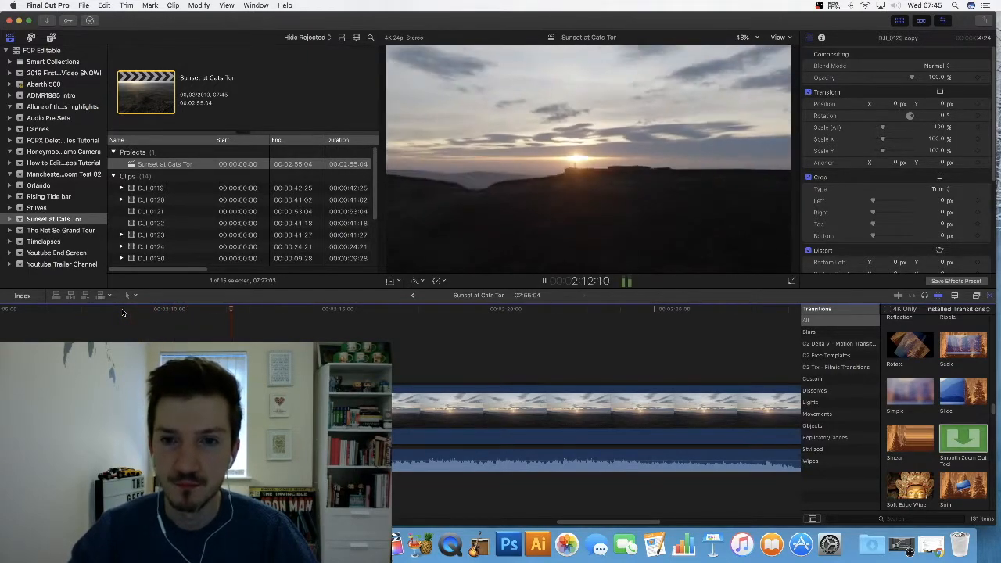
key("space")
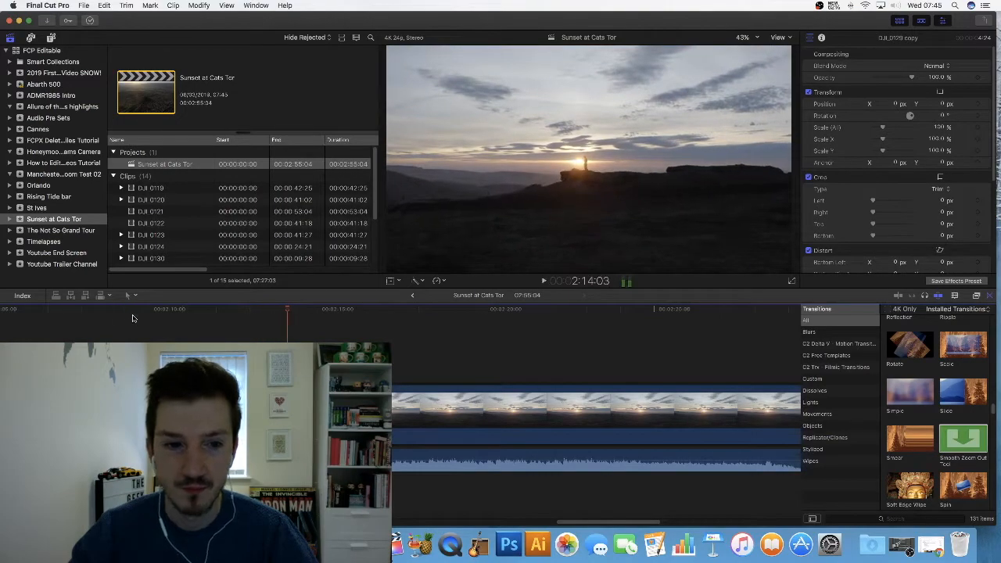
- Select the long DJI_0129 copy clip and show its retime editor
key("c")
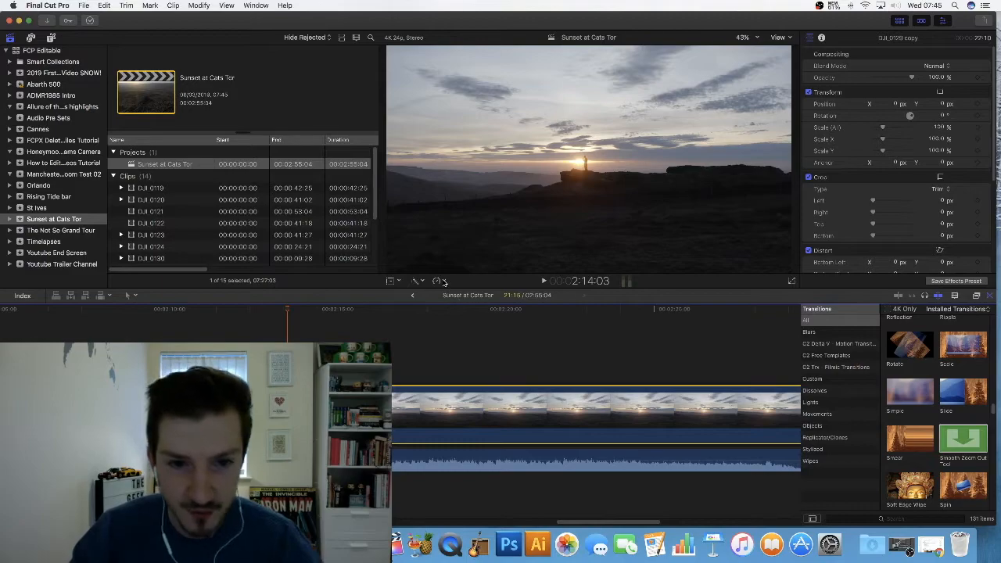
left_click(439, 281)
left_click(455, 333)
left_click(414, 355)
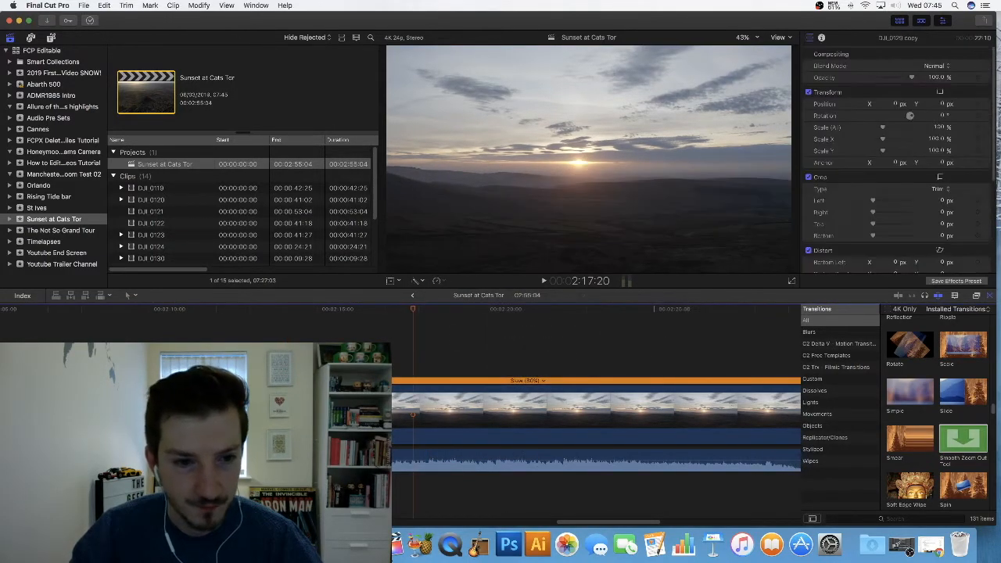
- Review the join between the DJI_0129 copy clips, playing it from 2:08:23 to 2:14:00
left_click(414, 410)
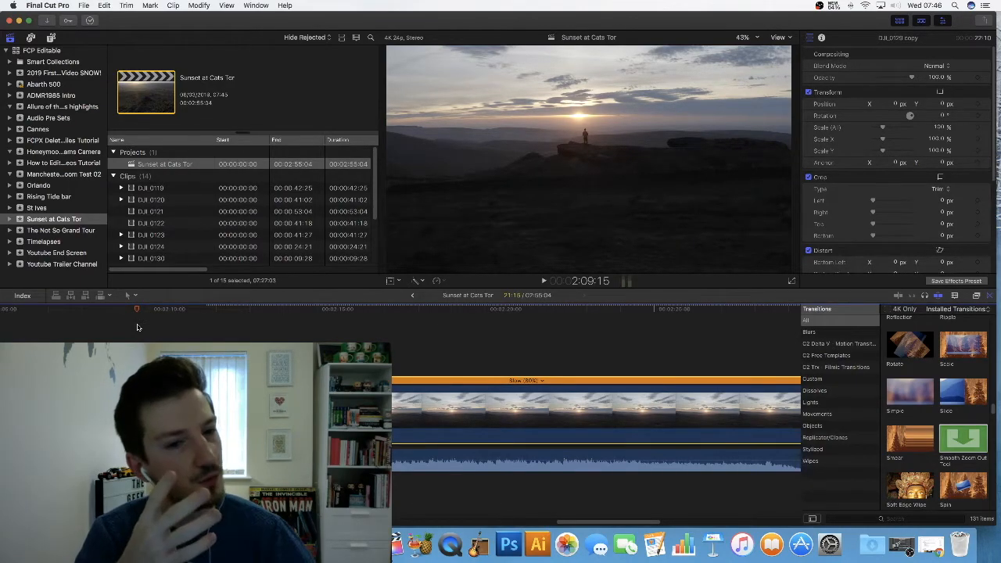
left_click(245, 338)
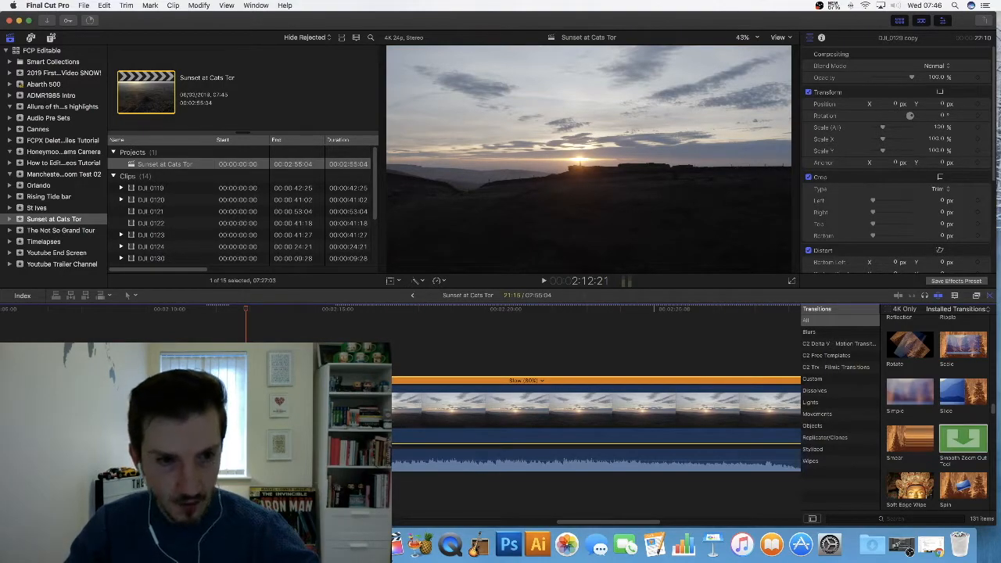
key("super+b")
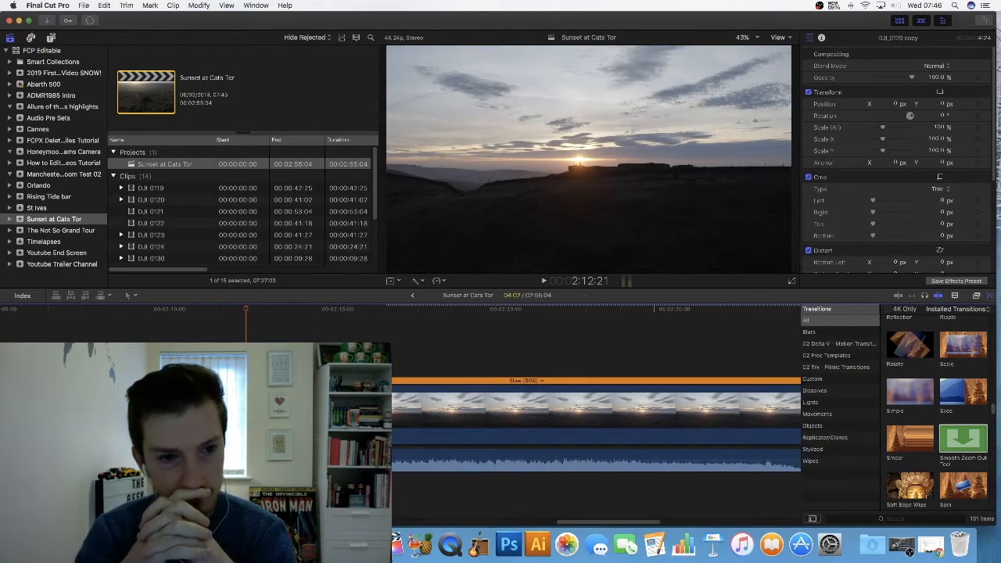
left_click(113, 322)
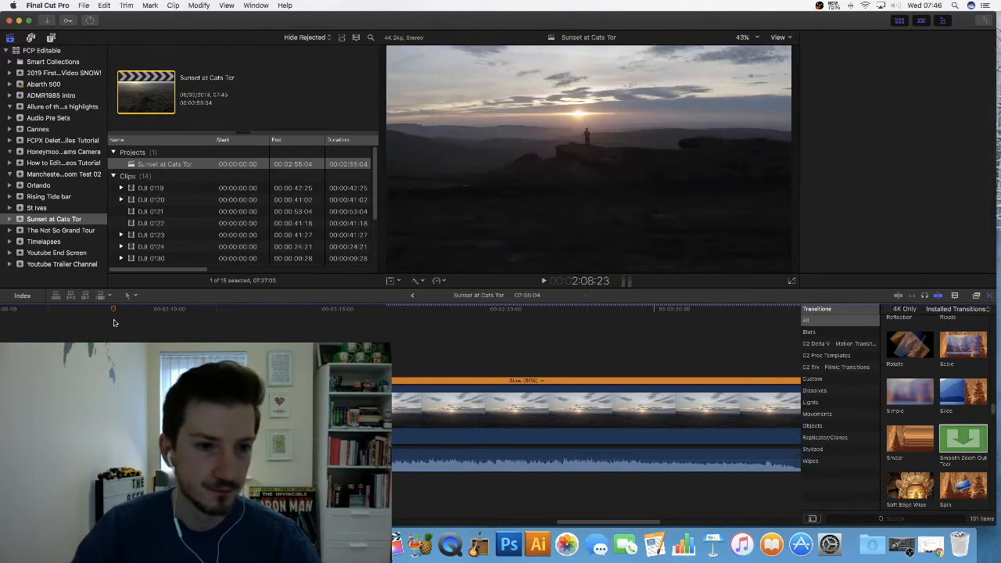
key("space")
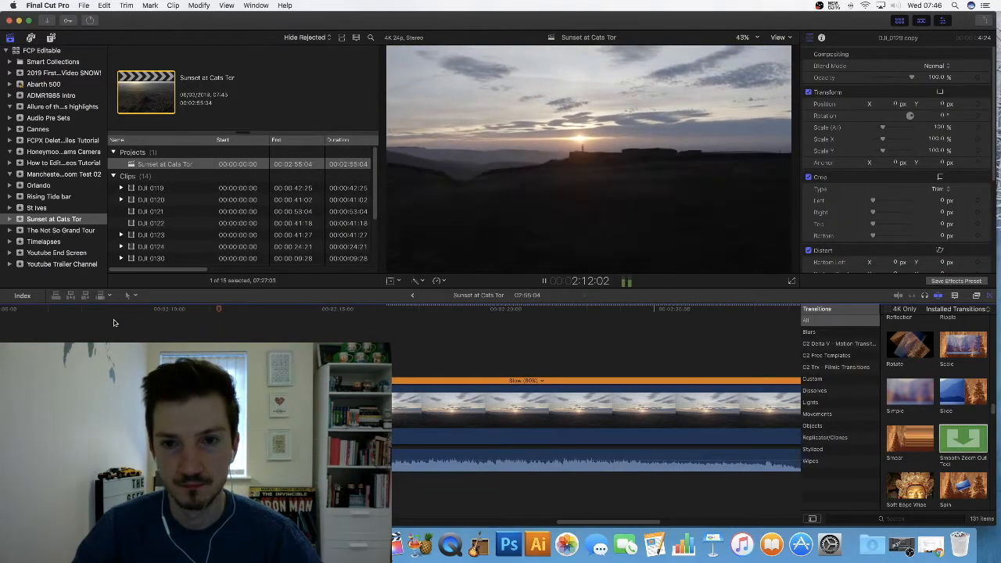
key("space")
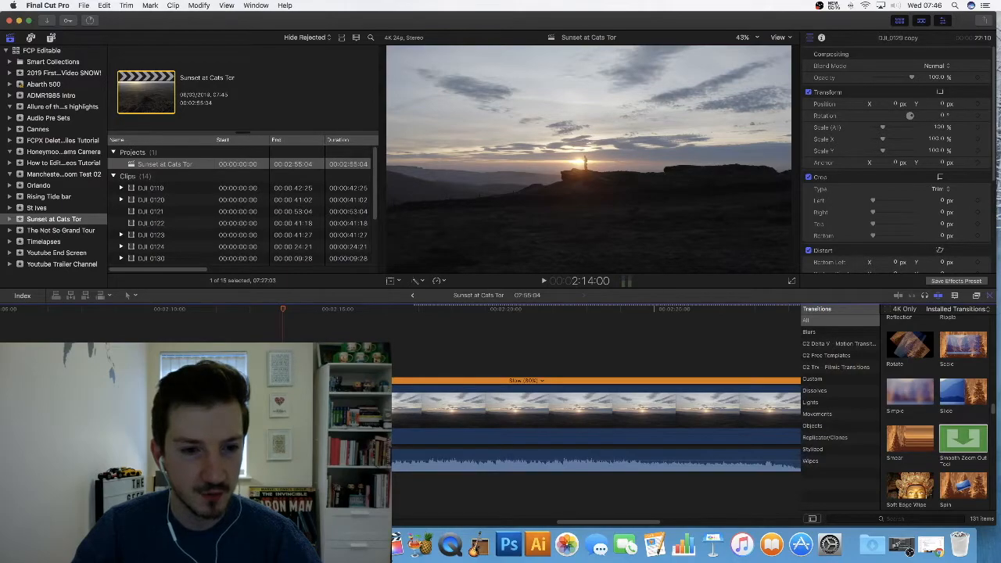
- Set the custom speed of the fast segment at the start of the long DJI_0129 copy clip to 3000%
left_click(336, 411)
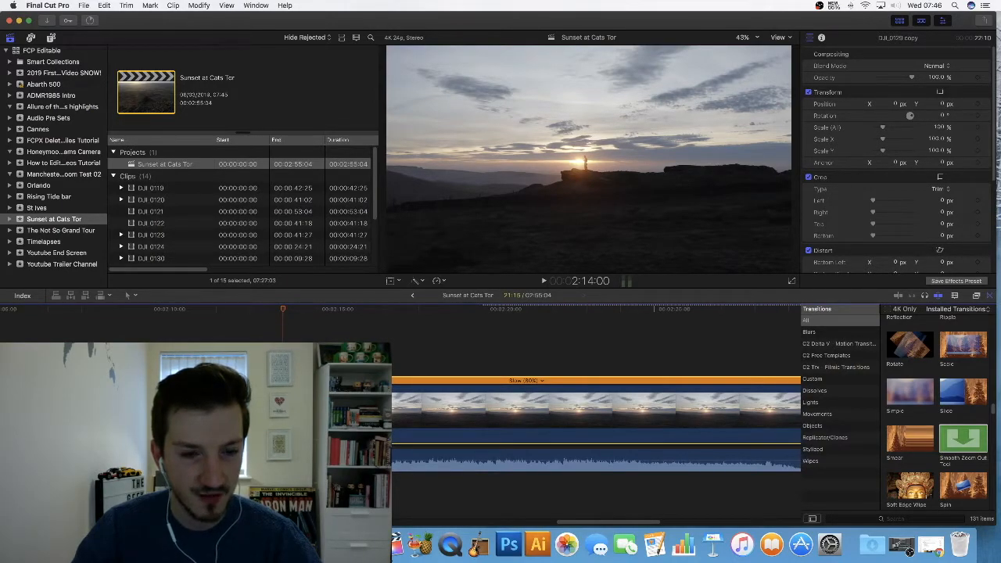
key("ctrl+alt+r")
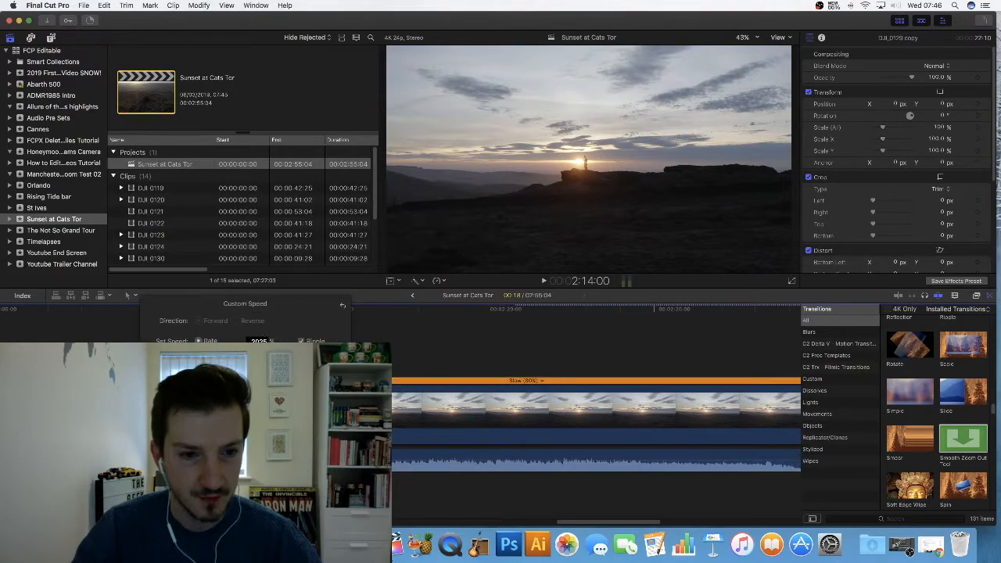
type("3000")
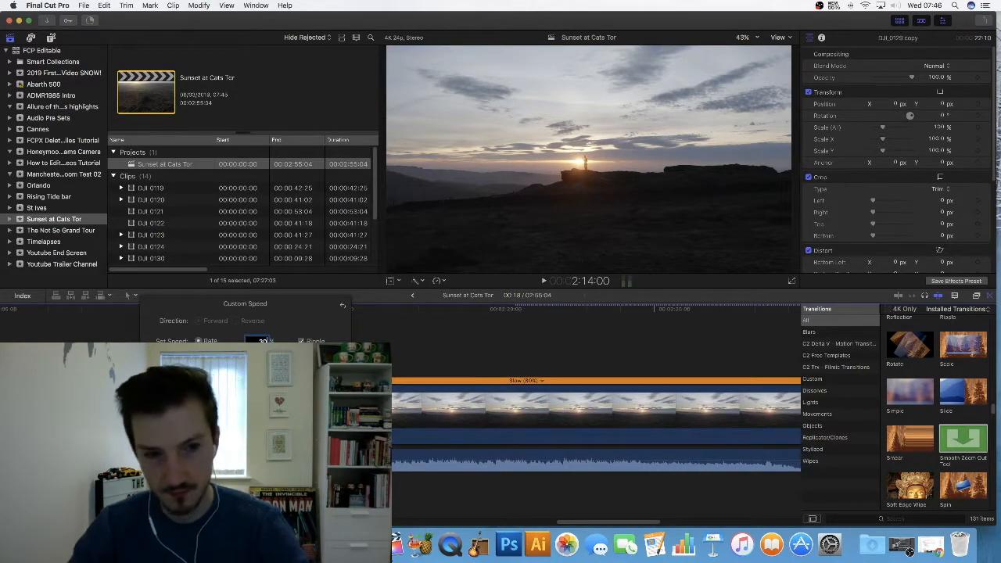
key("Return")
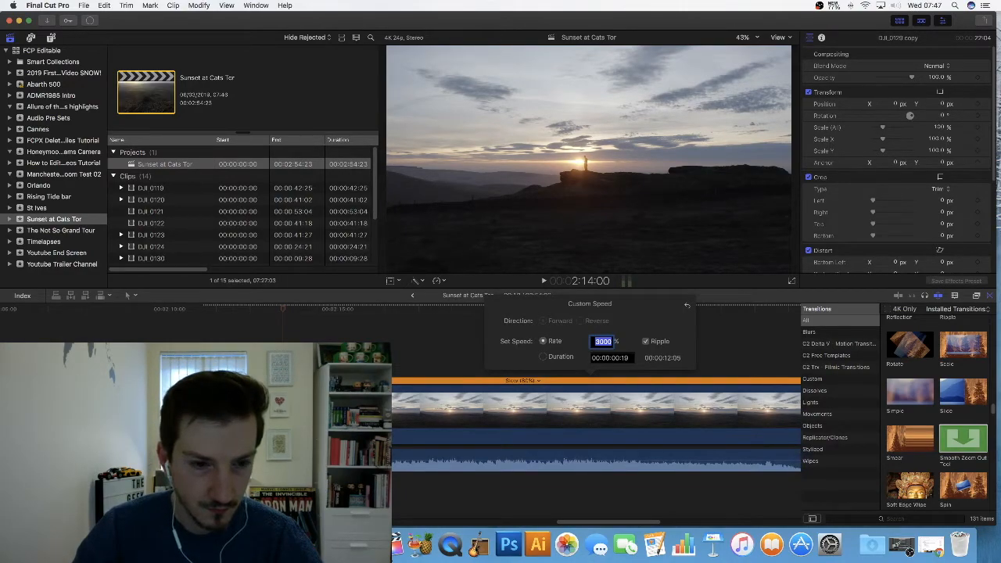
left_click(202, 360)
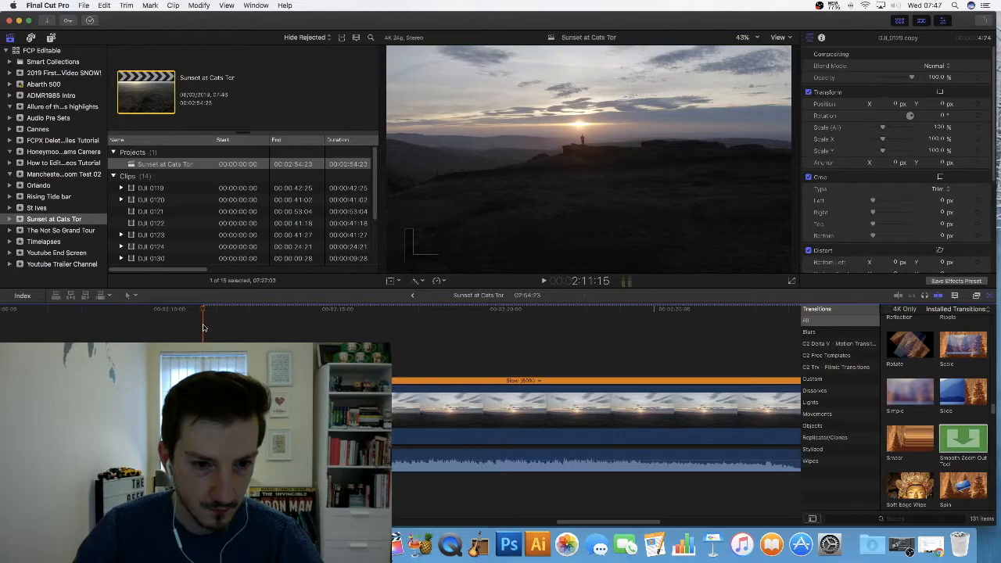
- Play the sped-up join between the DJI_0129 copy clips from 2:08:19 to 2:13:19
left_click_drag(203, 313, 148, 313)
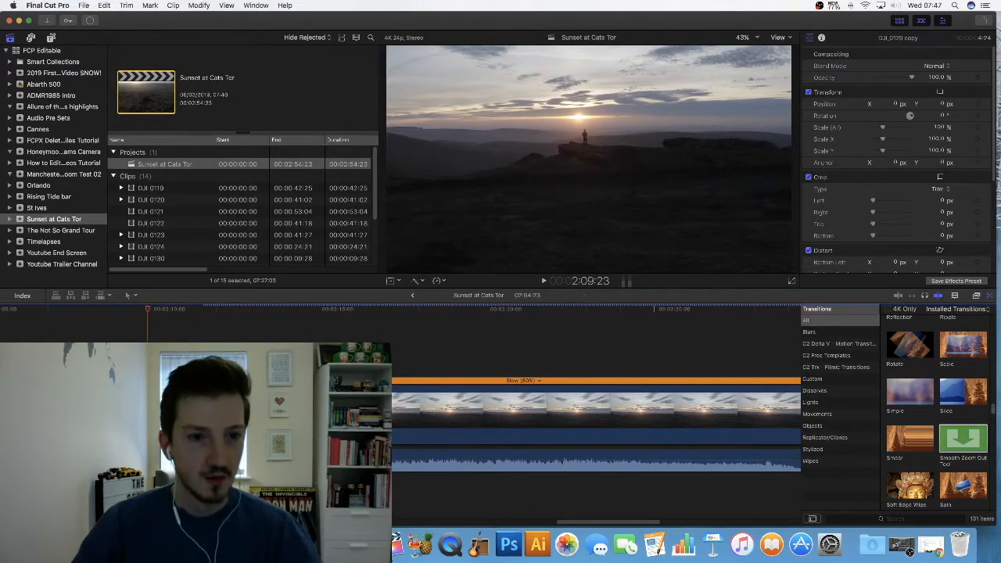
left_click(149, 411)
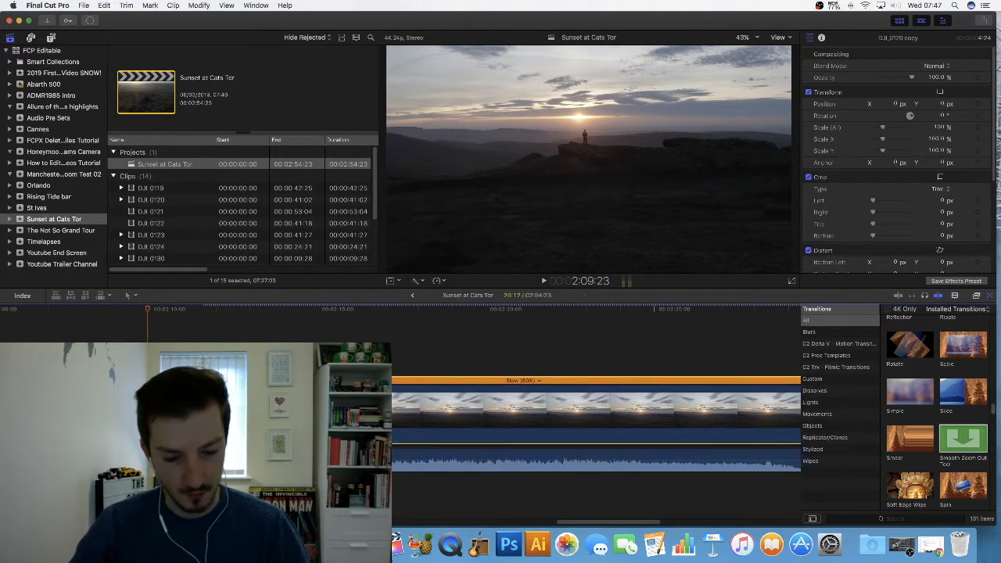
left_click(154, 339)
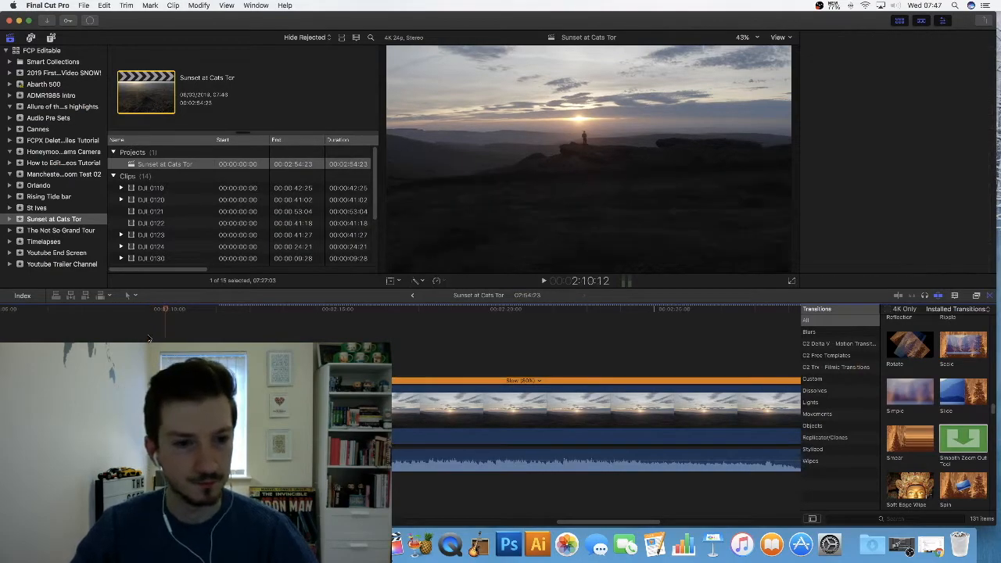
left_click(112, 327)
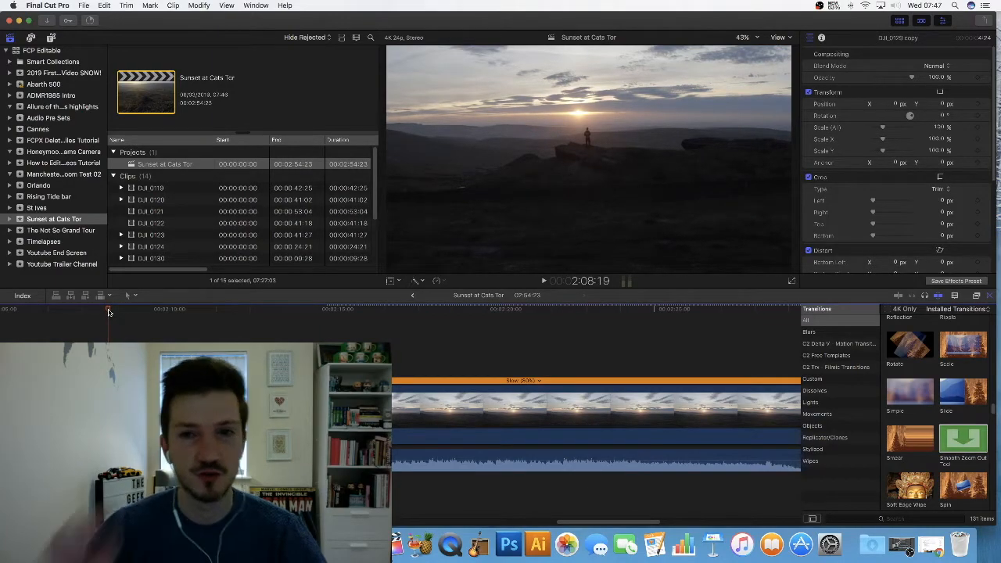
key("space")
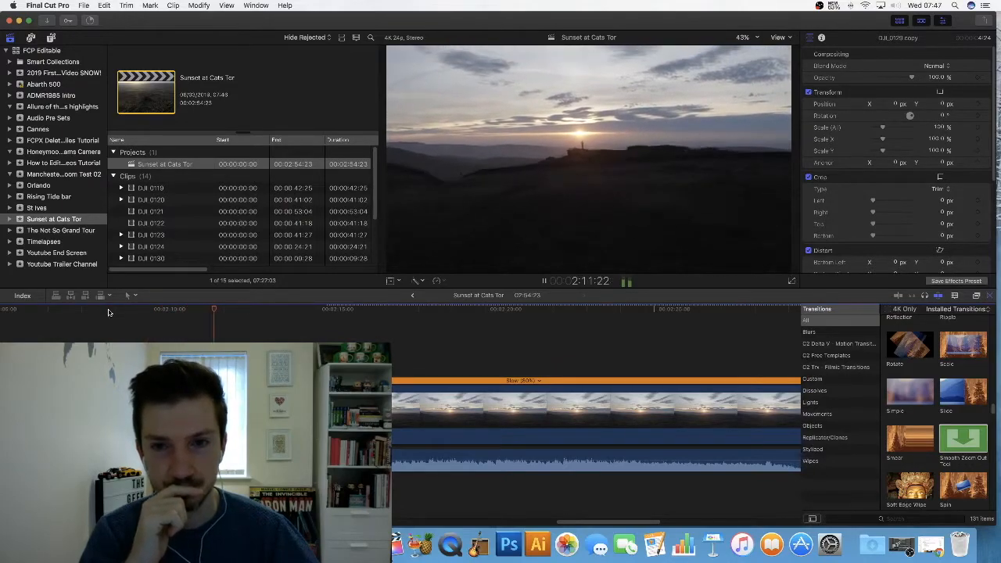
key("space")
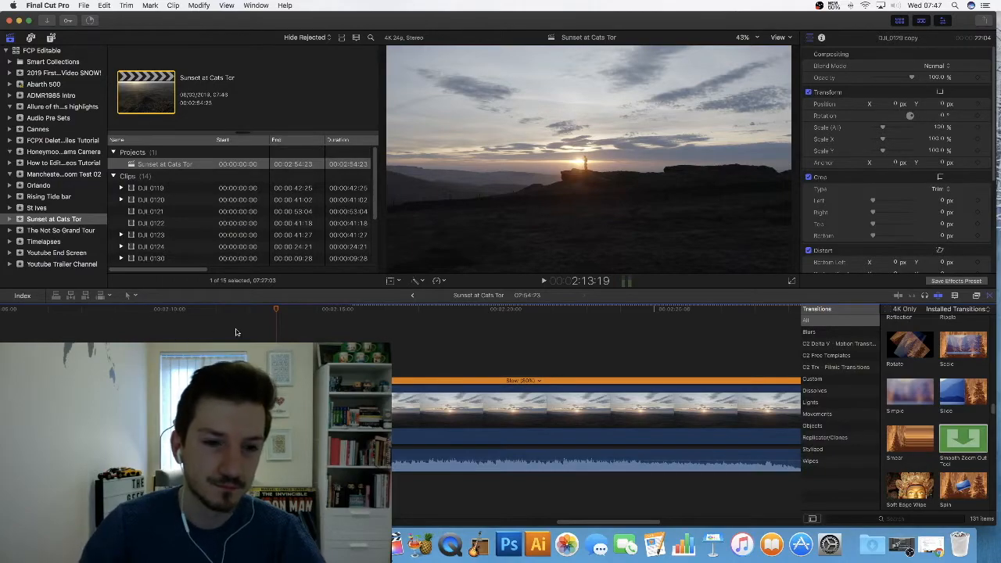
- Replay the join from 2:08:23 and watch the slowed DJI_0129 copy clip through to 2:32:06
left_click_drag(275, 310, 115, 323)
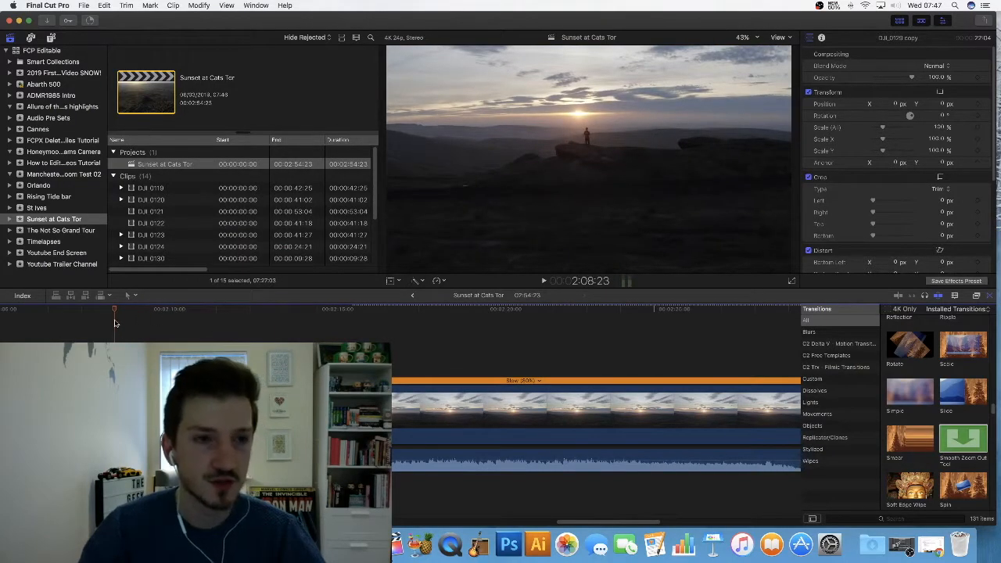
key("space")
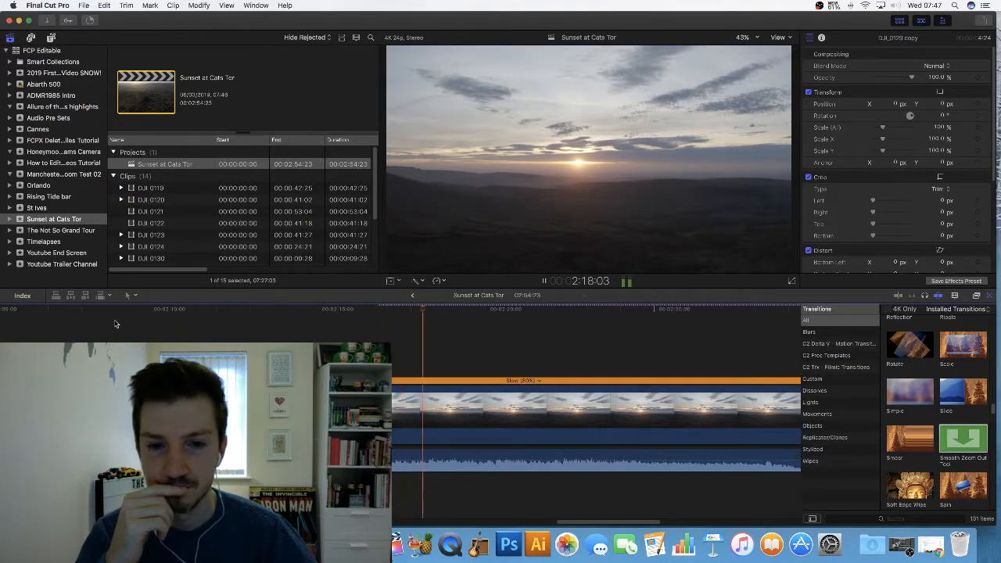
key("super+minus")
key("super+minus")
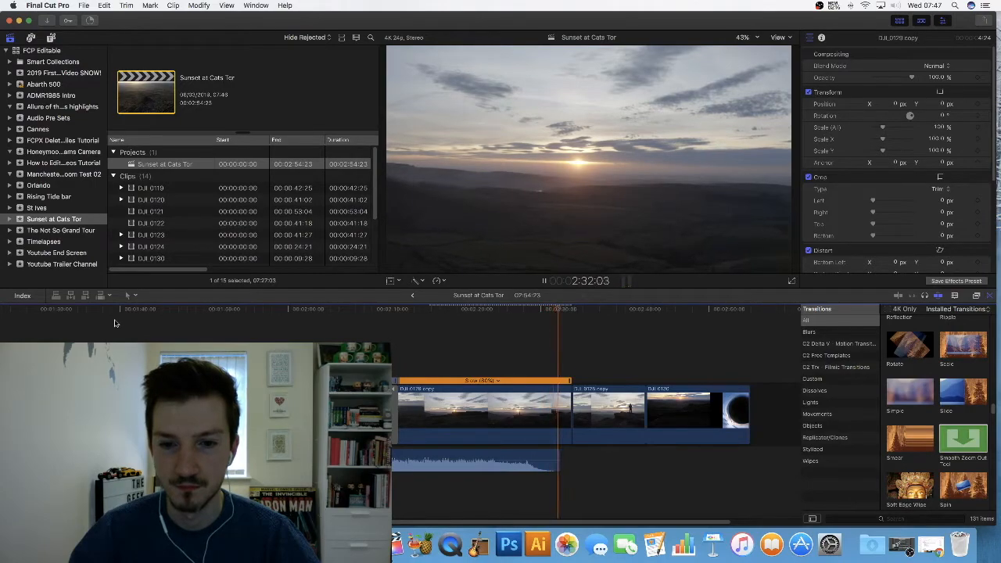
key("space")
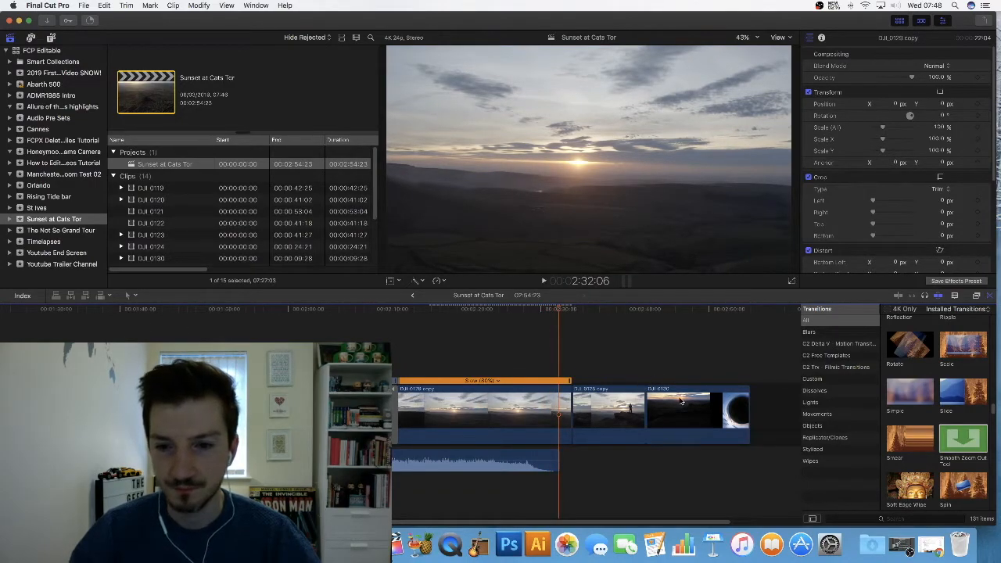
- Insert a black Custom solid generator between the slowed DJI_0129 copy clip and the DJI_0129 copy clip after it
left_click(52, 38)
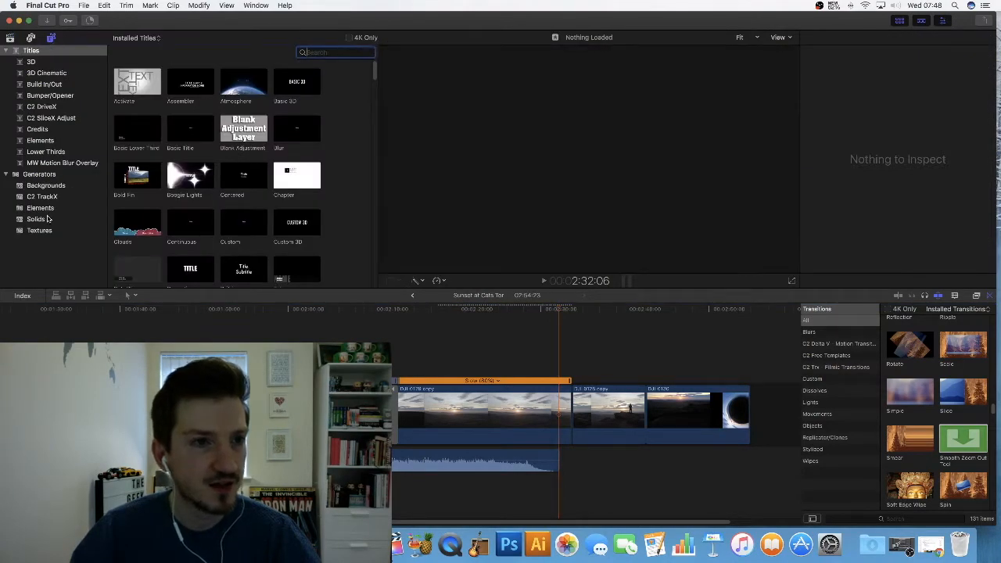
left_click(49, 220)
left_click_drag(133, 85, 575, 414)
- Apply a Fade To Color transition between the slowed DJI_0129 copy clip and the black Custom solid
scroll(959, 394, "up", 5)
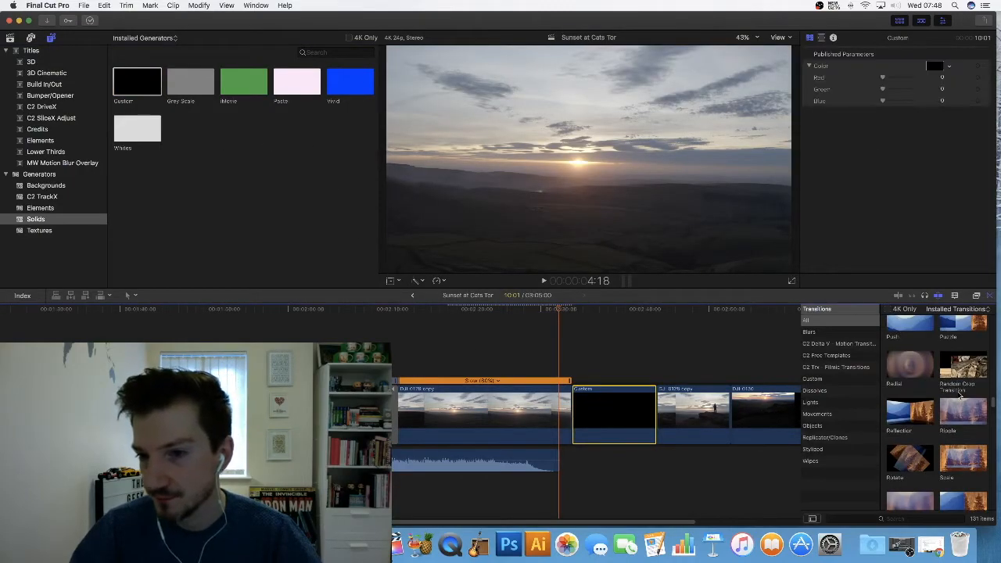
scroll(959, 397, "up", 10)
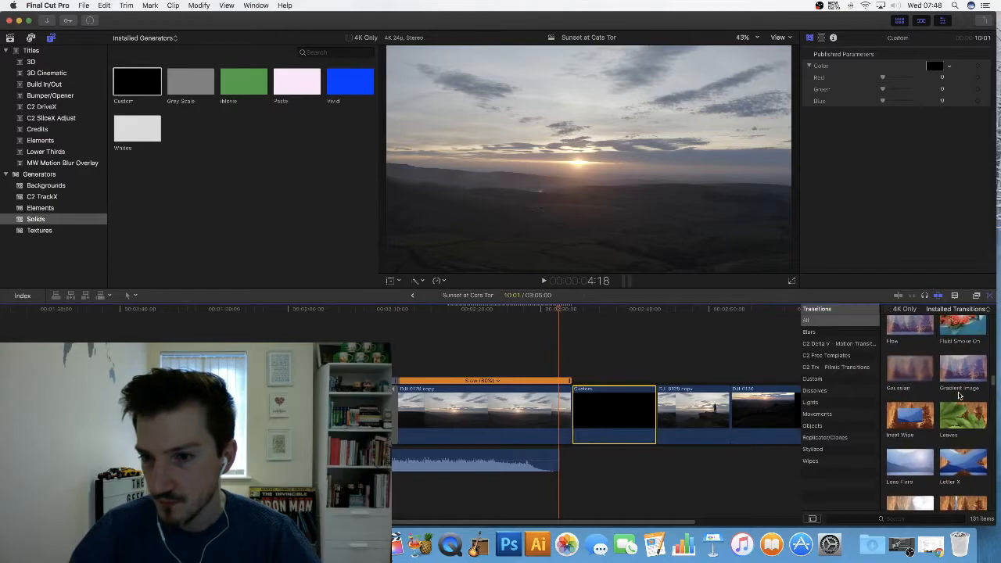
scroll(959, 396, "up", 4)
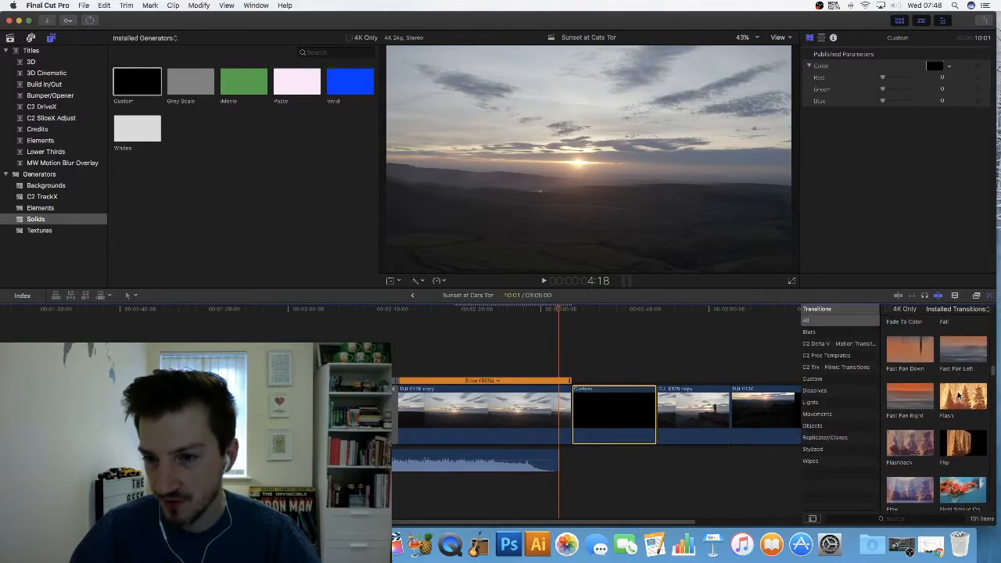
left_click_drag(908, 416, 569, 421)
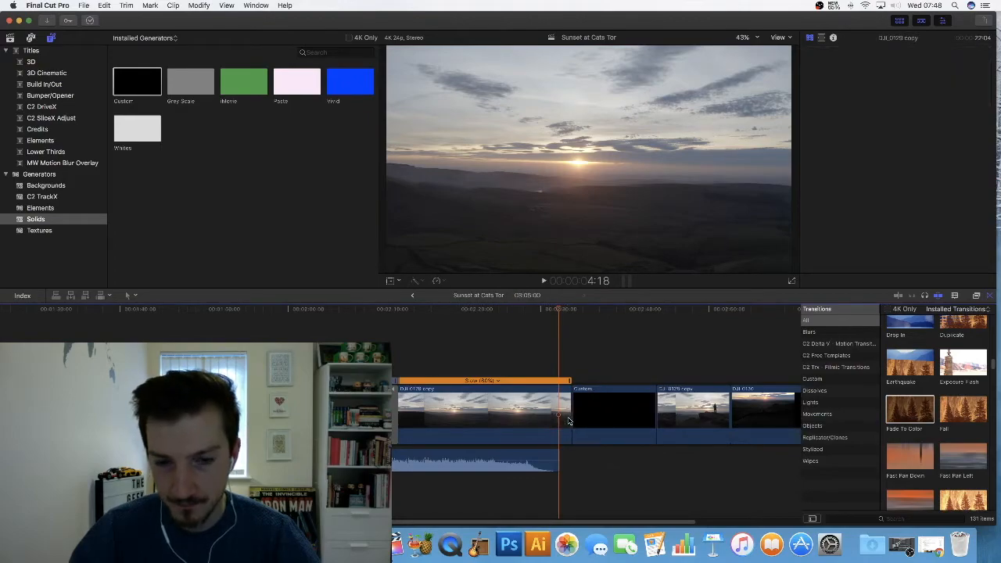
left_click(556, 194)
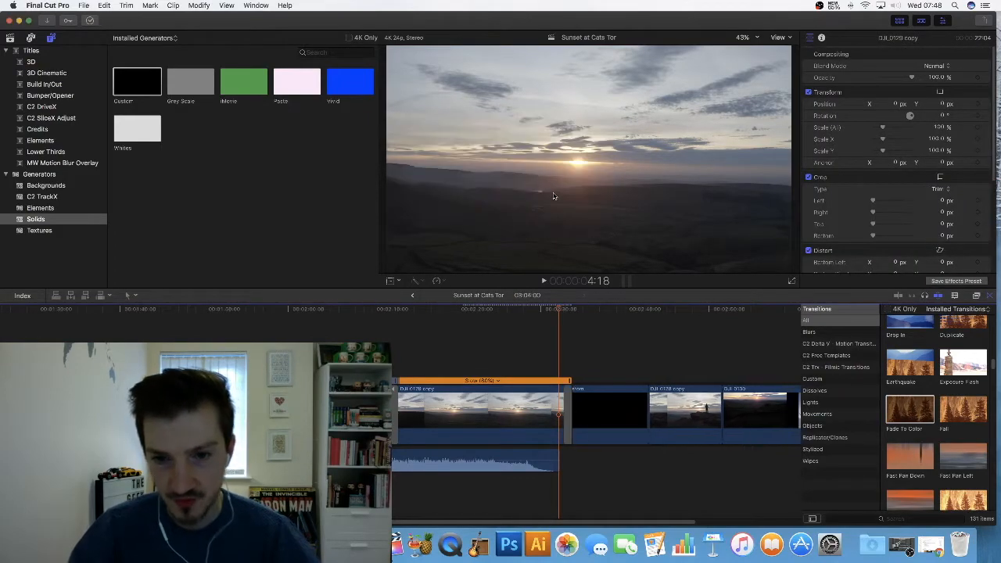
- Lengthen the Fade To Color transition before the black Custom solid to 6:22
key("super+equal")
left_click(602, 395)
left_click_drag(605, 395, 338, 415)
- Set the Fade To Color transition's Midpoint to 100 and its Hold to 0
left_click(478, 363)
left_click(482, 397)
left_click_drag(880, 67, 931, 69)
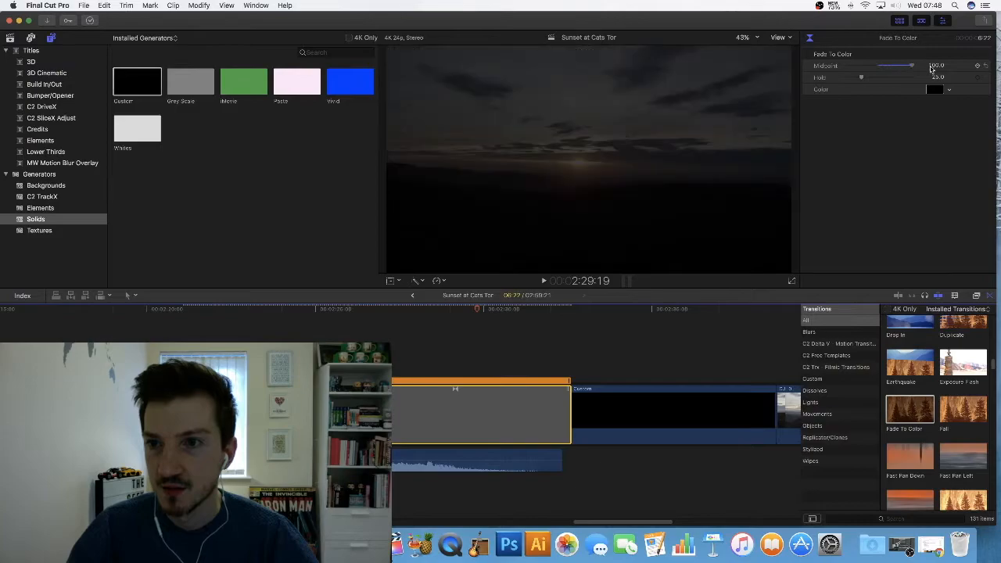
left_click_drag(856, 79, 823, 78)
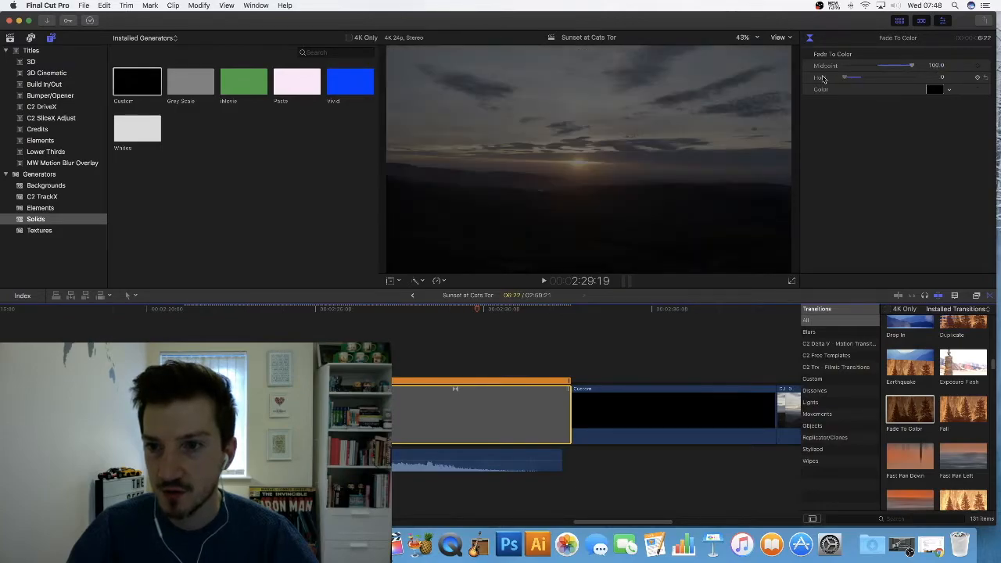
- Trim the end of the black Custom solid to shorten it to 8:13
left_click_drag(478, 310, 302, 330)
key("super+minus")
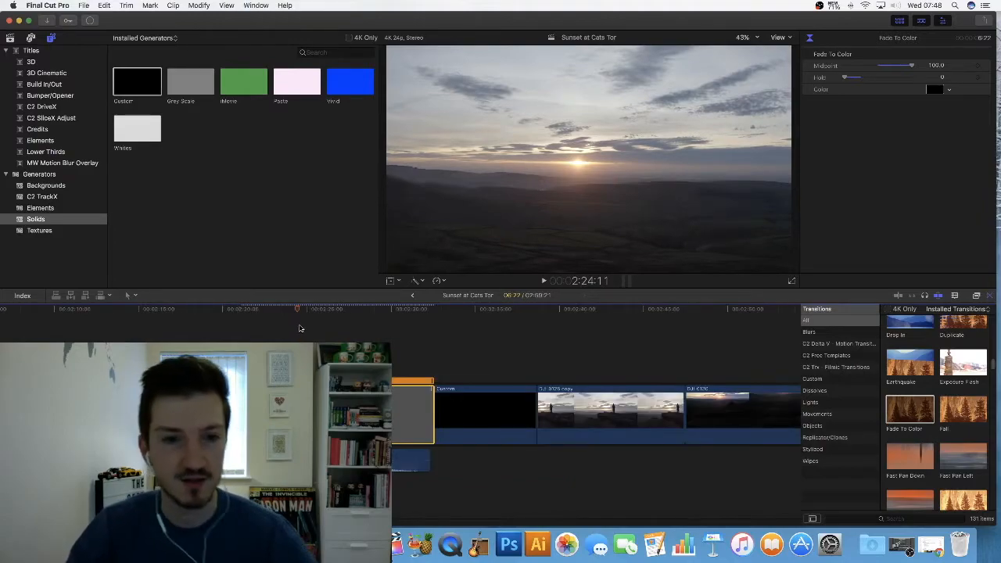
left_click(294, 311)
left_click(484, 426)
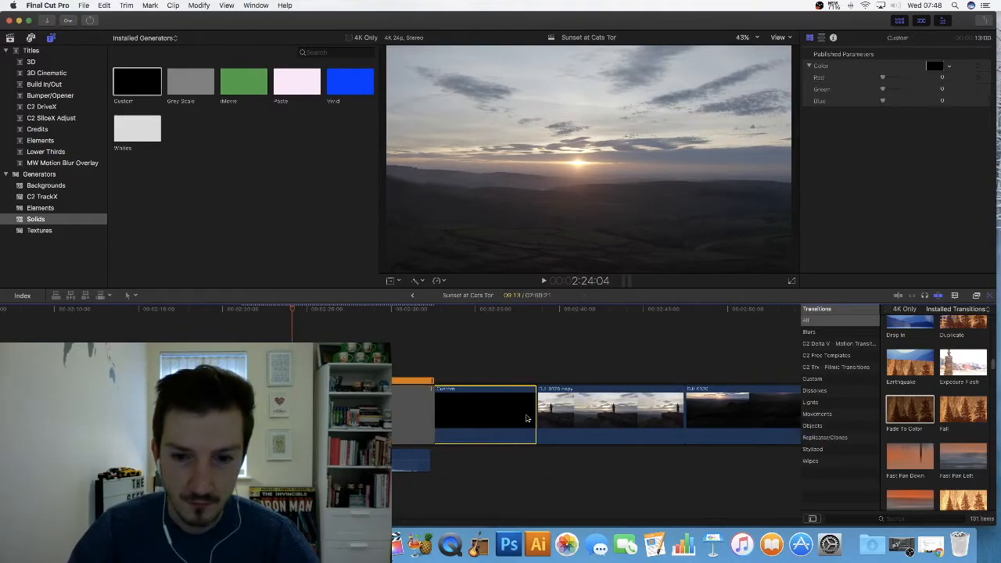
left_click_drag(532, 416, 460, 416)
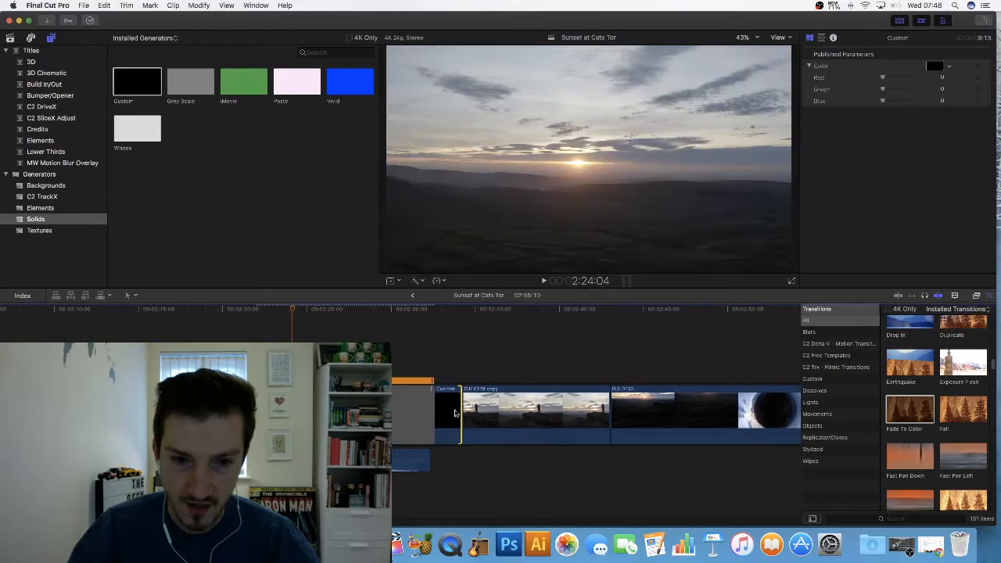
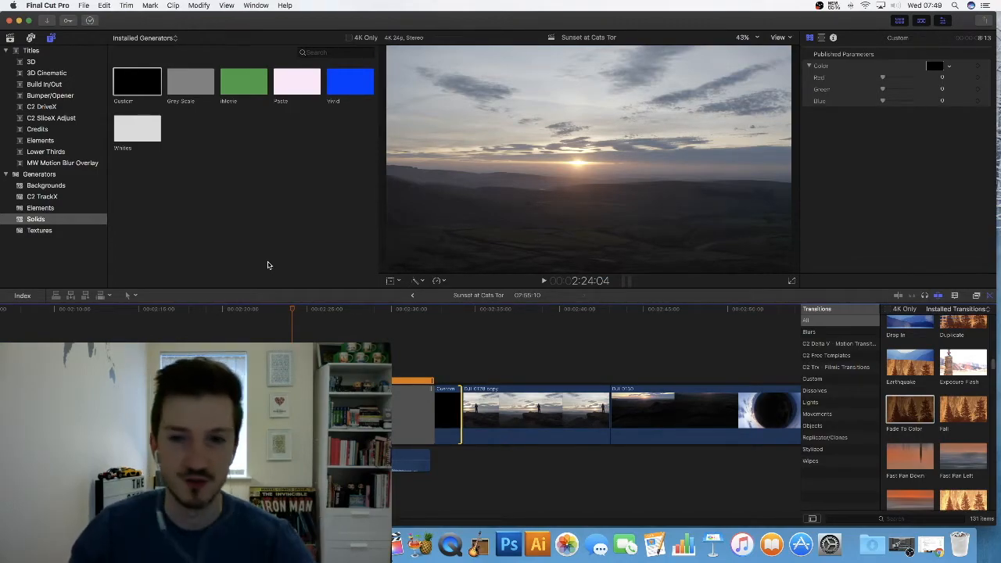
- Play the join between the DJI_0129 copy clips twice from about 2:10 to 2:12:19
left_click_drag(290, 312, 62, 318)
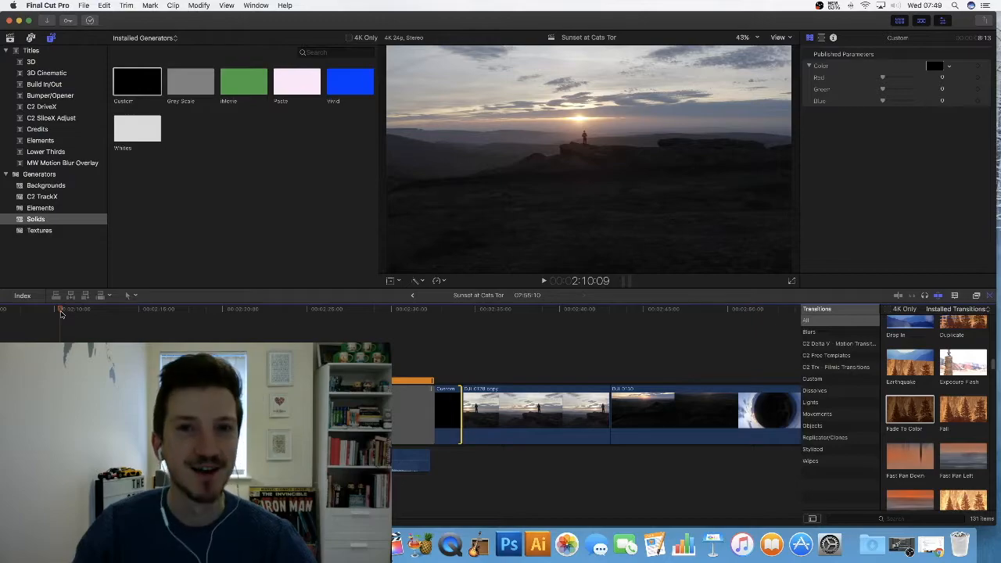
left_click_drag(64, 311, 52, 313)
key("space")
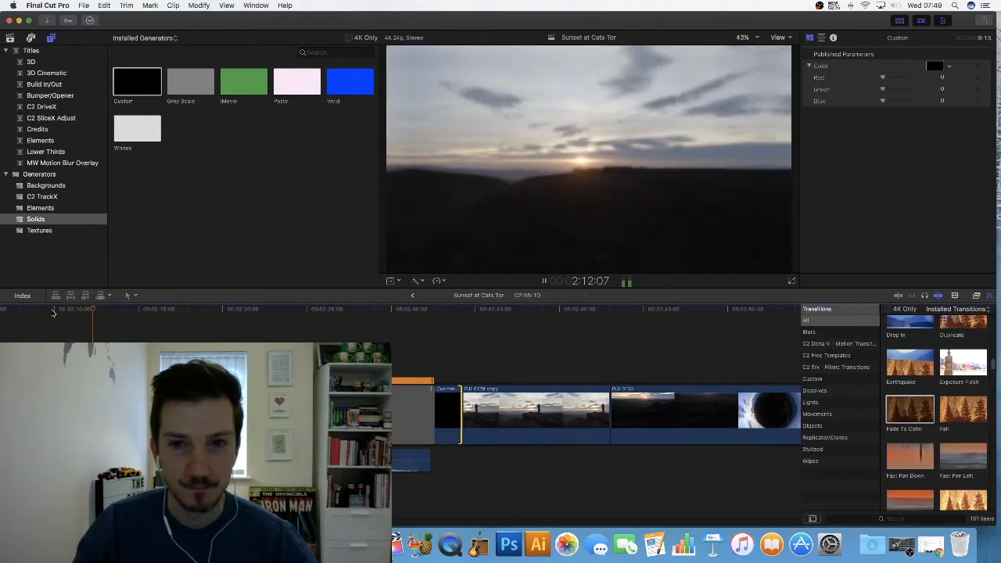
key("space")
left_click(57, 312)
key("space")
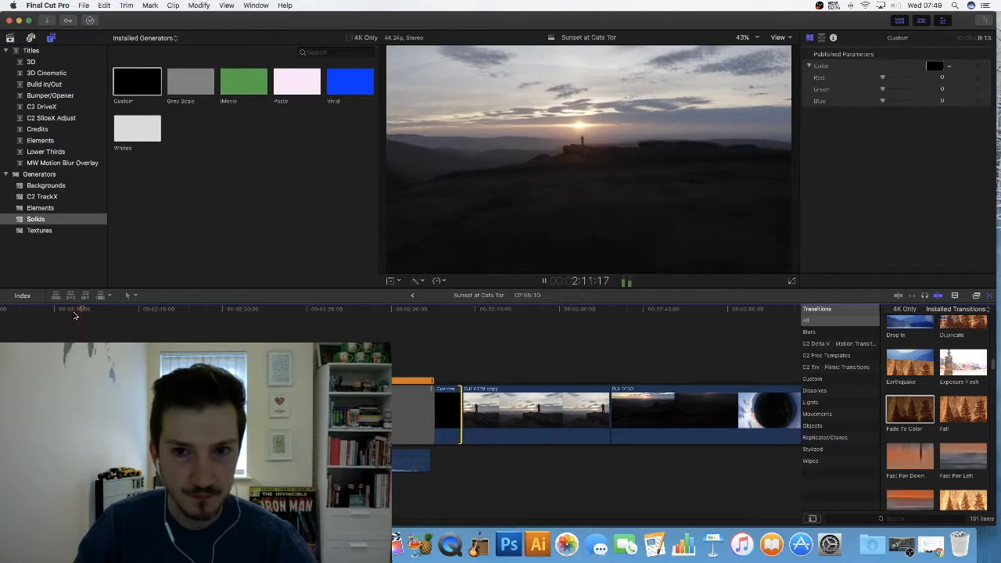
key("space")
key("super+equal")
key("super+equal")
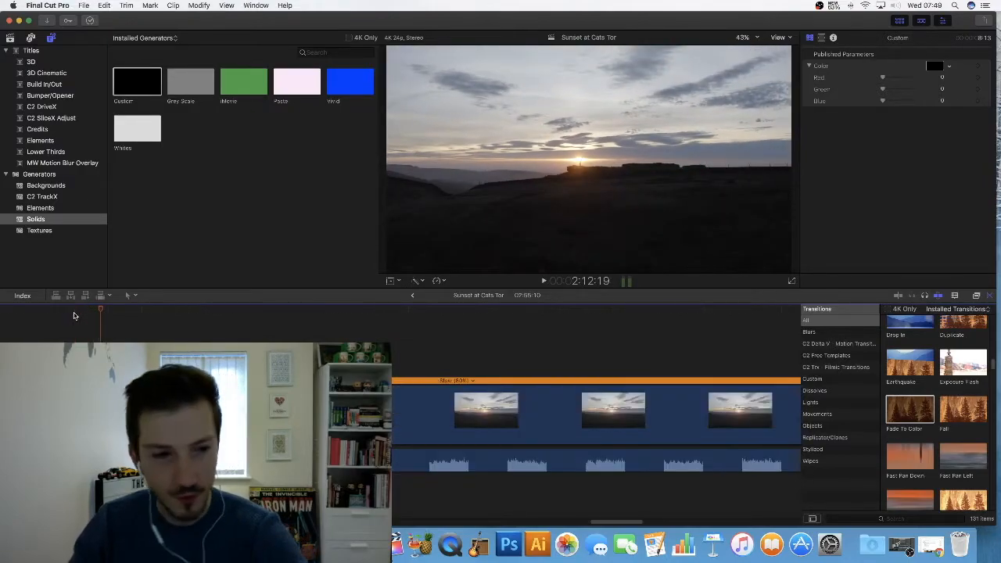
left_click(219, 415)
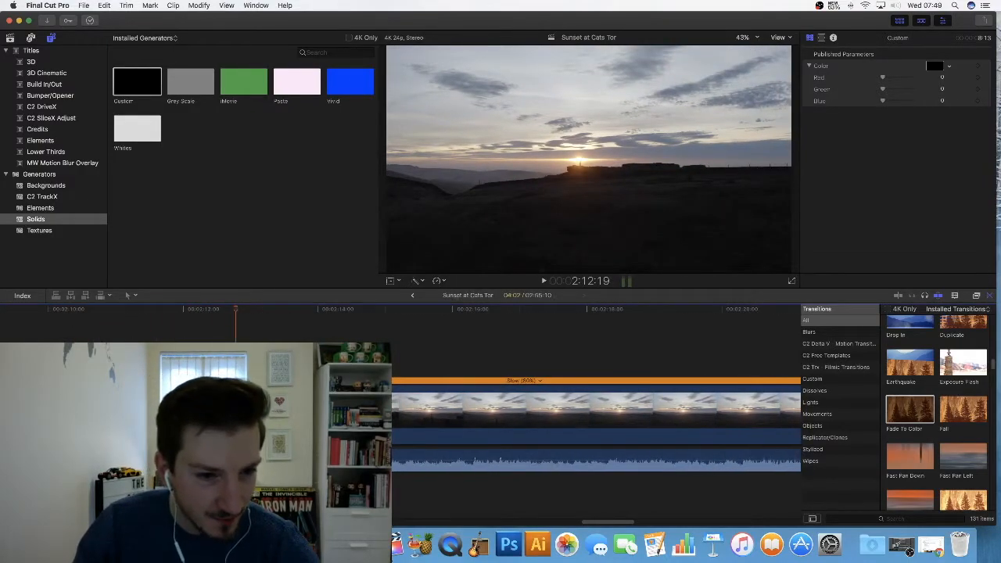
scroll(219, 415, "left", 3)
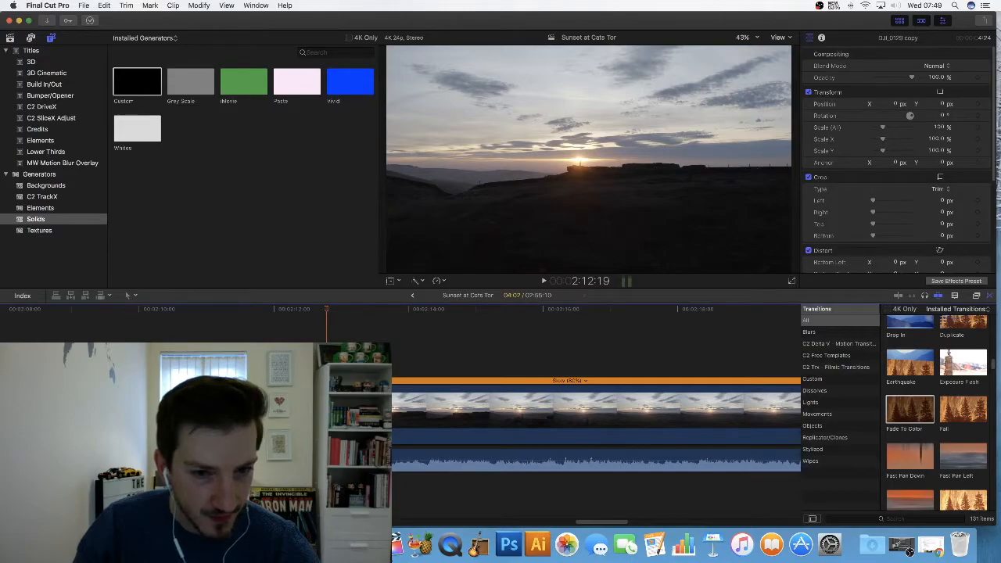
left_click(436, 284)
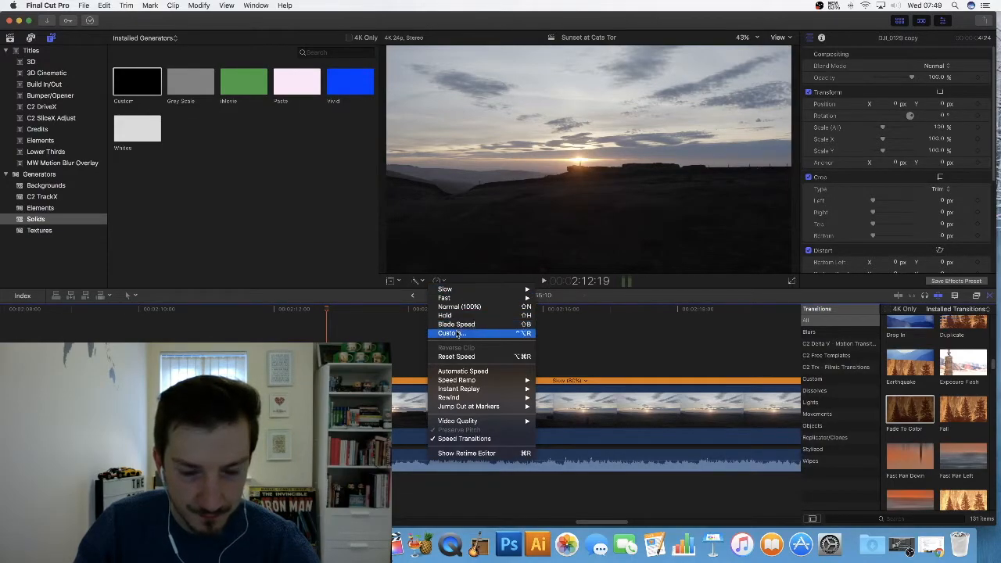
left_click(456, 333)
key("Escape")
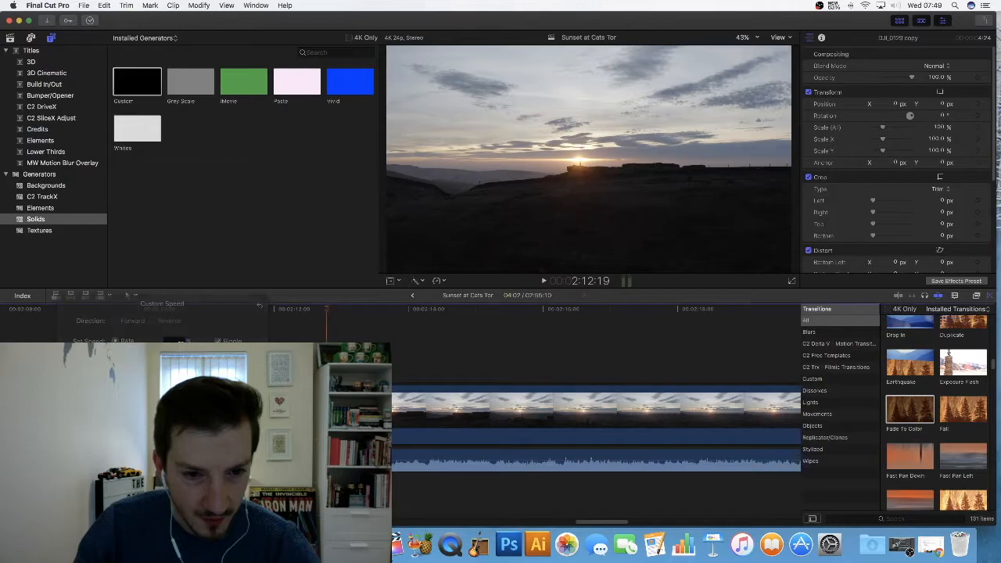
- Trim three frames off the DJI_0129 copy clip at the join near 2:12:19
left_click_drag(332, 411, 325, 411)
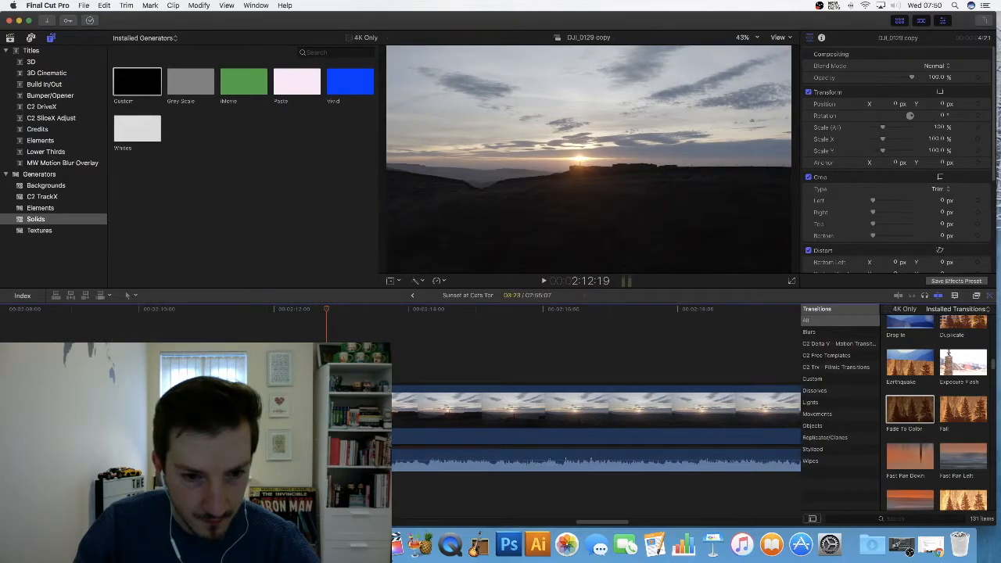
key("super+minus")
key("super+minus")
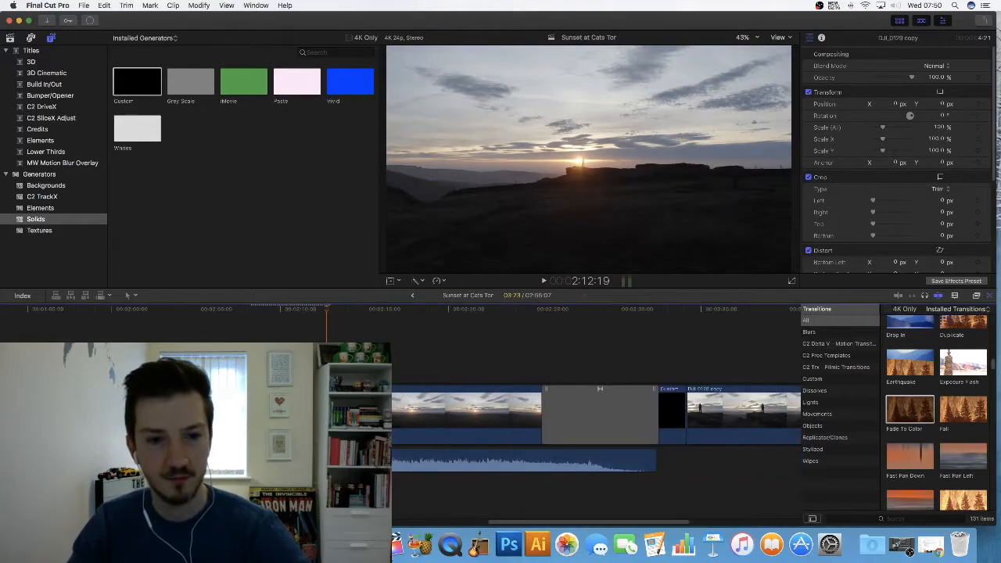
- Play the trimmed join from 2:07:14 to 2:14:02, and replay from about 2:10 through the fade to 2:31:12
left_click_drag(327, 312, 240, 318)
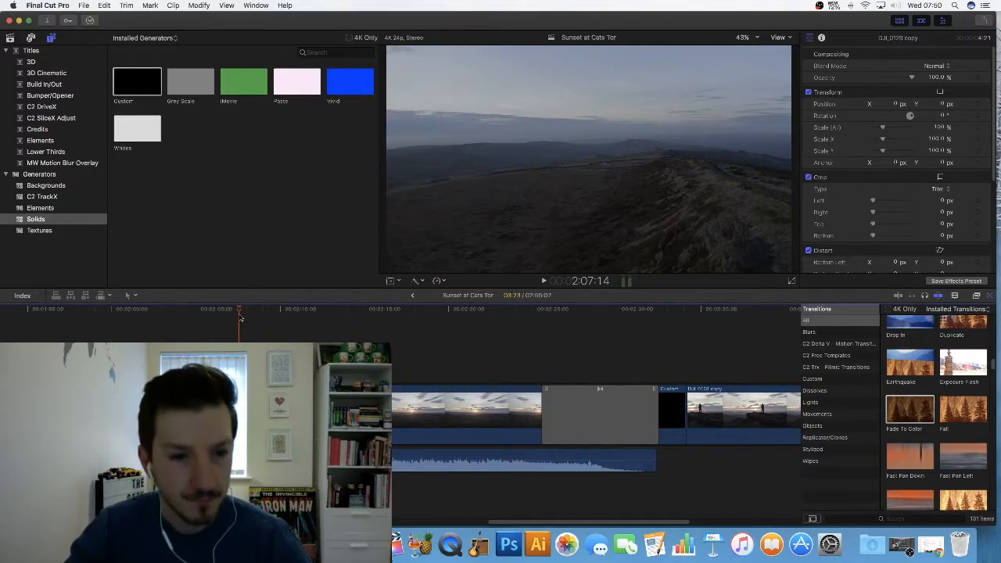
key("space")
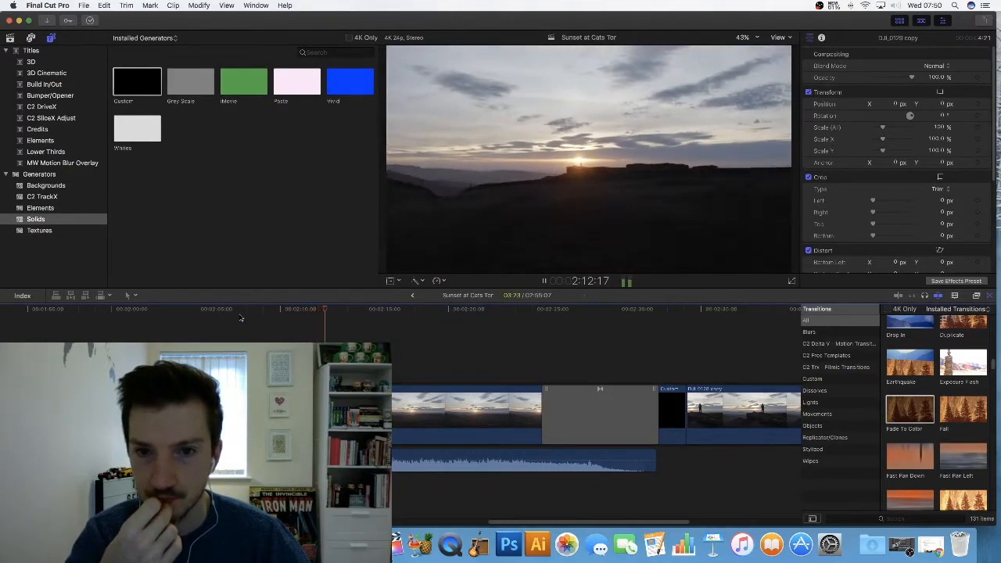
key("space")
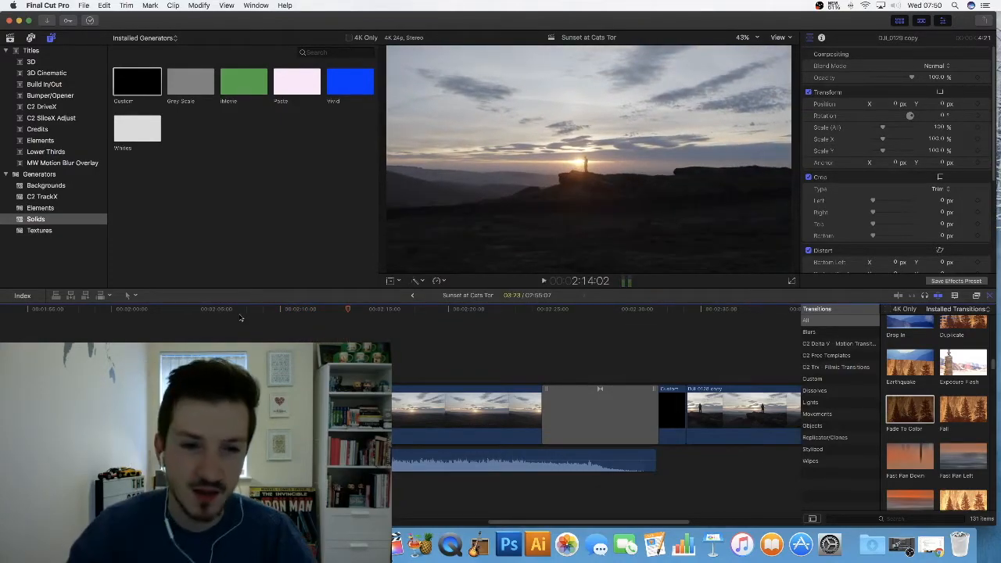
left_click(294, 312)
key("space")
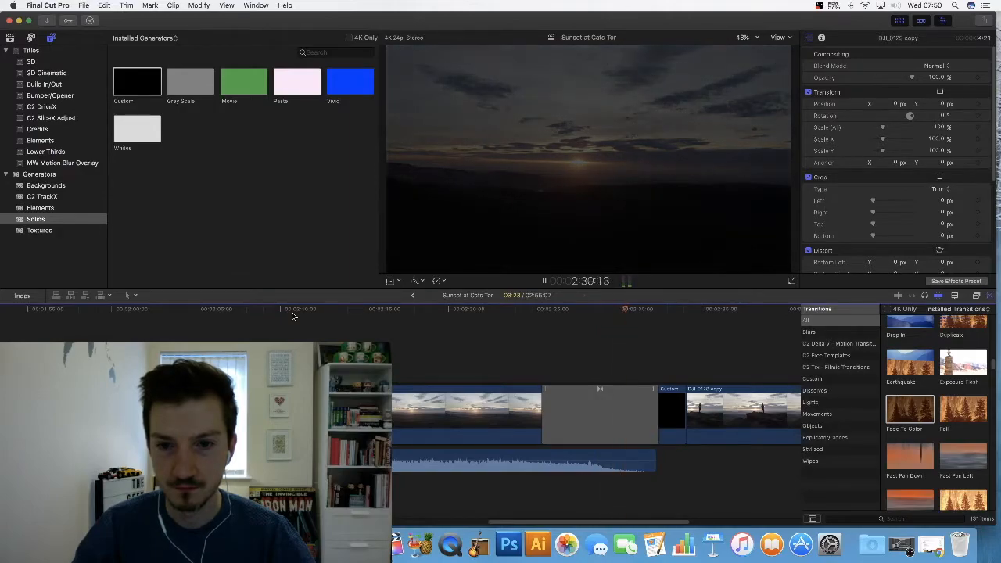
key("space")
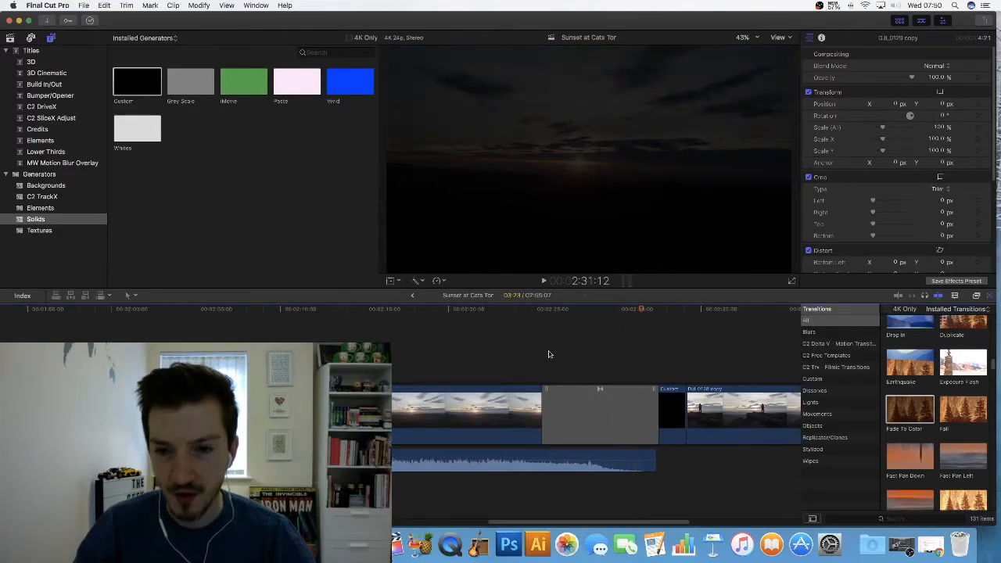
- Trim about 1.8 seconds off the end of the slowed DJI_0129 copy clip and shorten its Fade To Color transition to 5:19
left_click_drag(653, 391, 632, 395)
left_click_drag(639, 315, 587, 320)
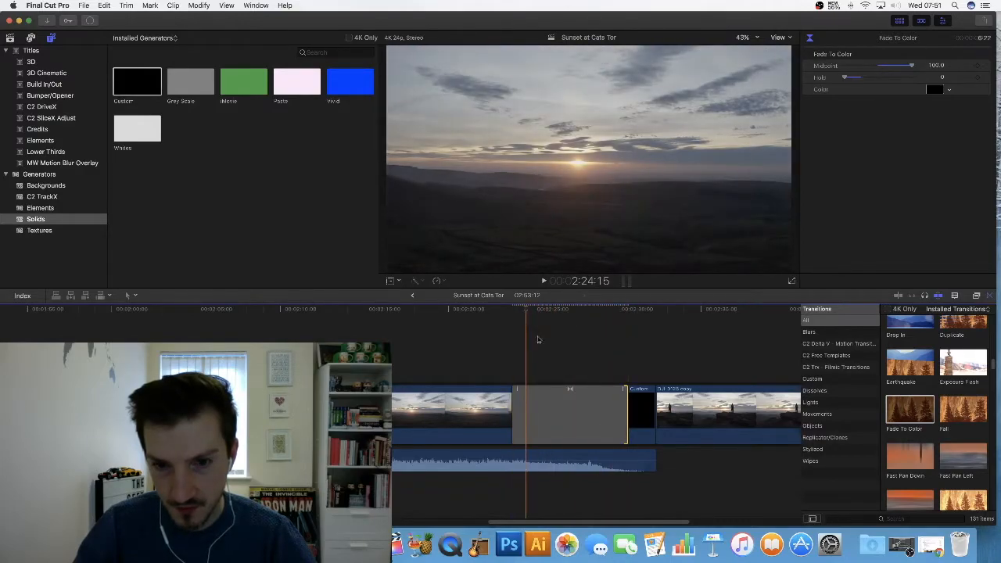
key("Up")
left_click(548, 402)
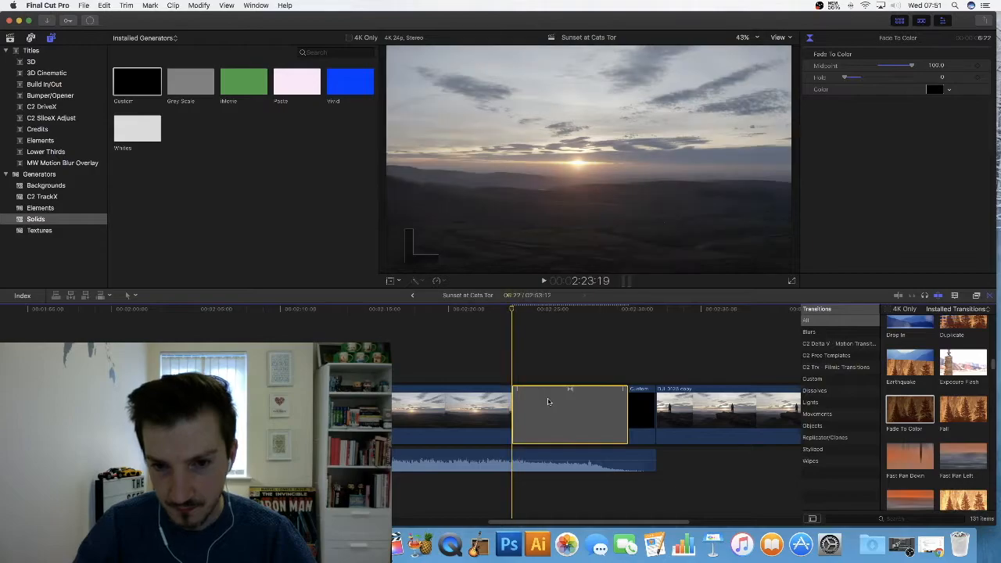
left_click_drag(512, 414, 524, 415)
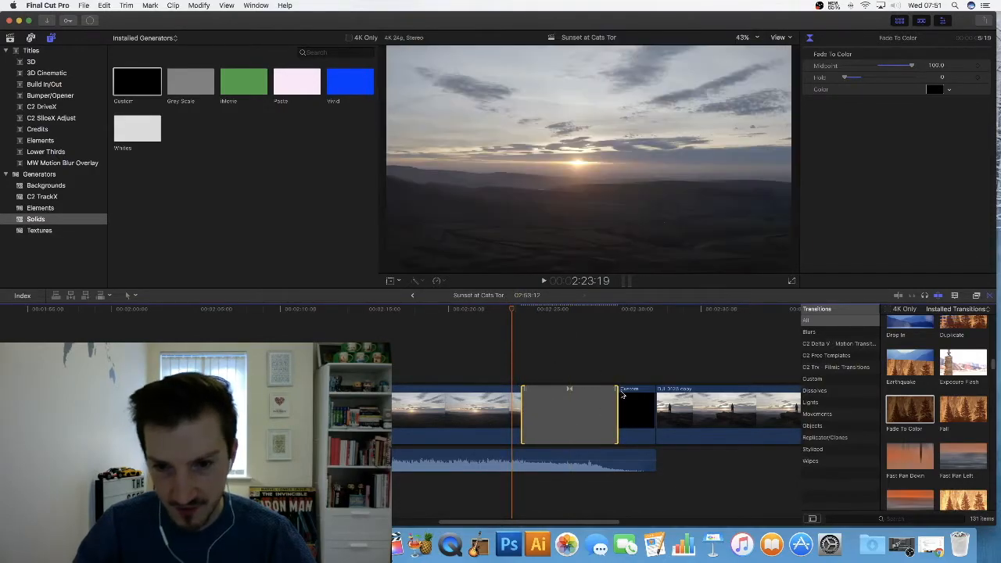
- Shift the Fade To Color transition to start at 2:23:19 and shorten the black Custom solid to 6:18
left_click_drag(613, 390, 618, 412)
left_click(629, 407)
- Look through the clips and audio in the Sunset at Cats Tor event
left_click(31, 51)
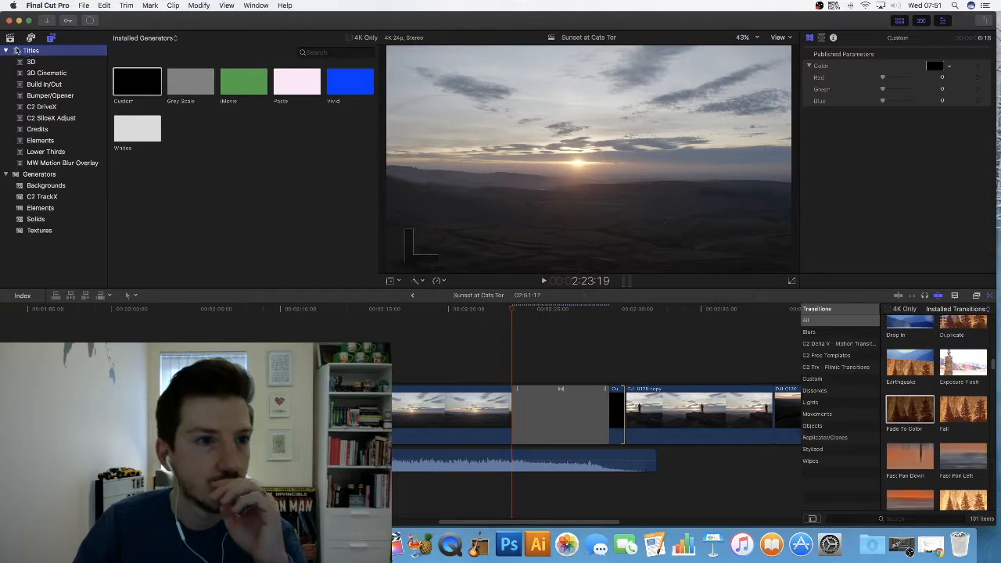
left_click(10, 38)
scroll(149, 188, "down", 5)
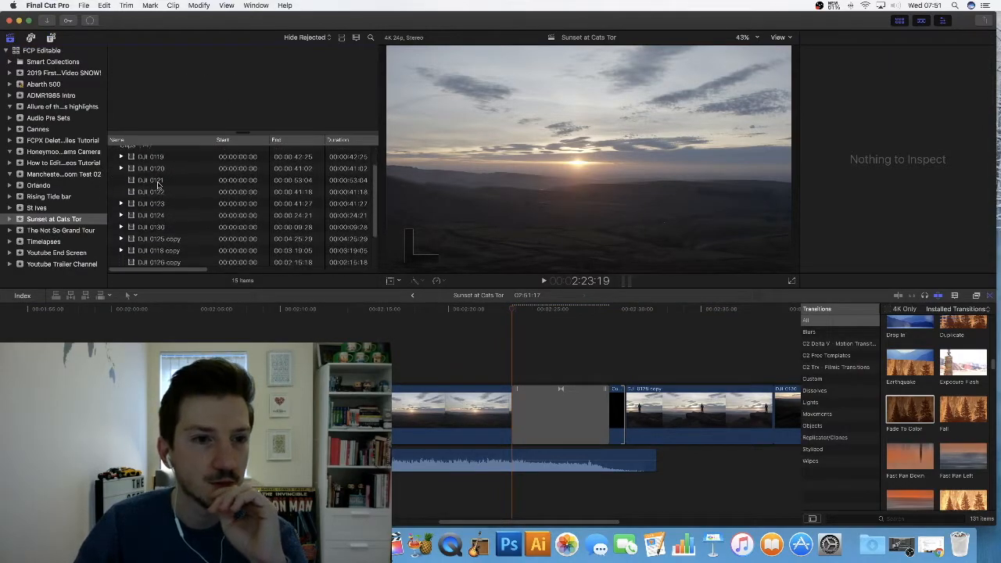
left_click(164, 260)
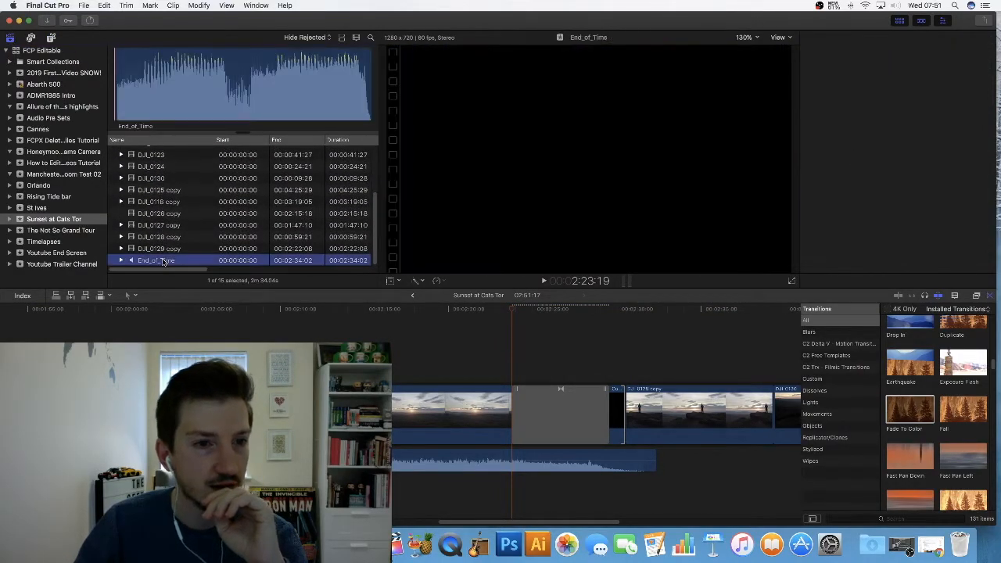
key("super+4")
scroll(207, 190, "up", 5)
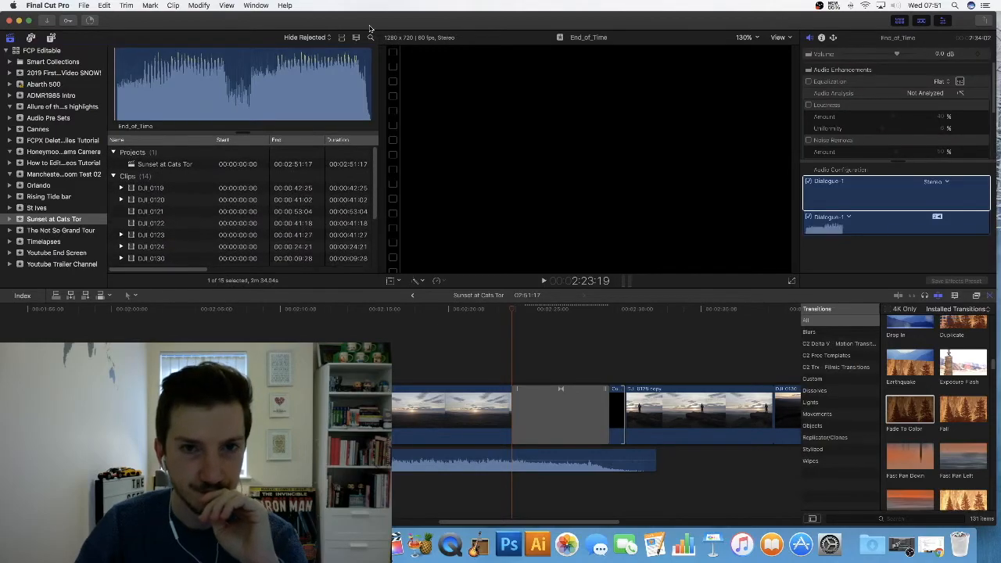
- Import End credits.mov from the Desktop's Youtube folder into the Sunset at Cats Tor event and insert it after the black Custom solid
left_click_drag(391, 25, 317, 180)
left_click(969, 147)
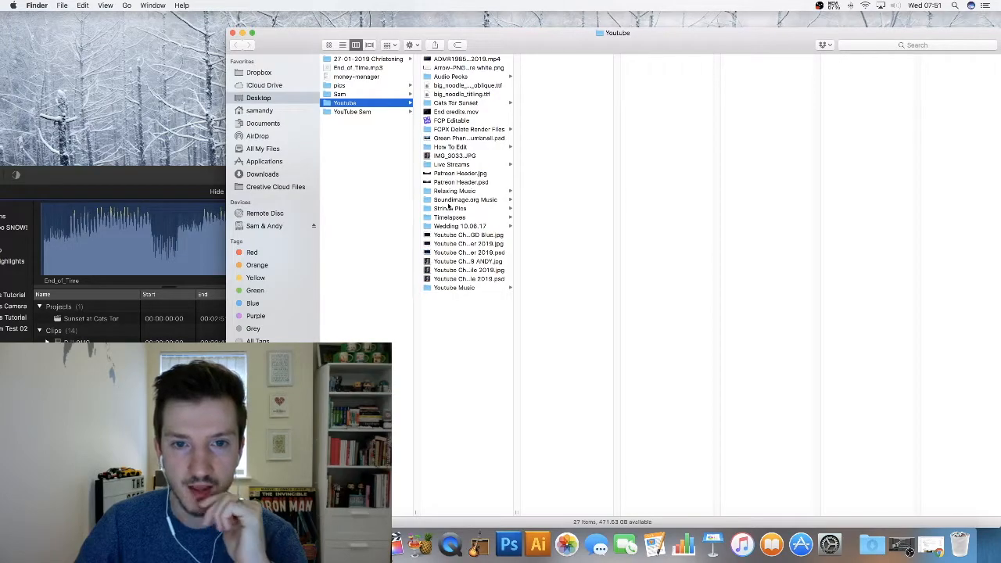
left_click(463, 114)
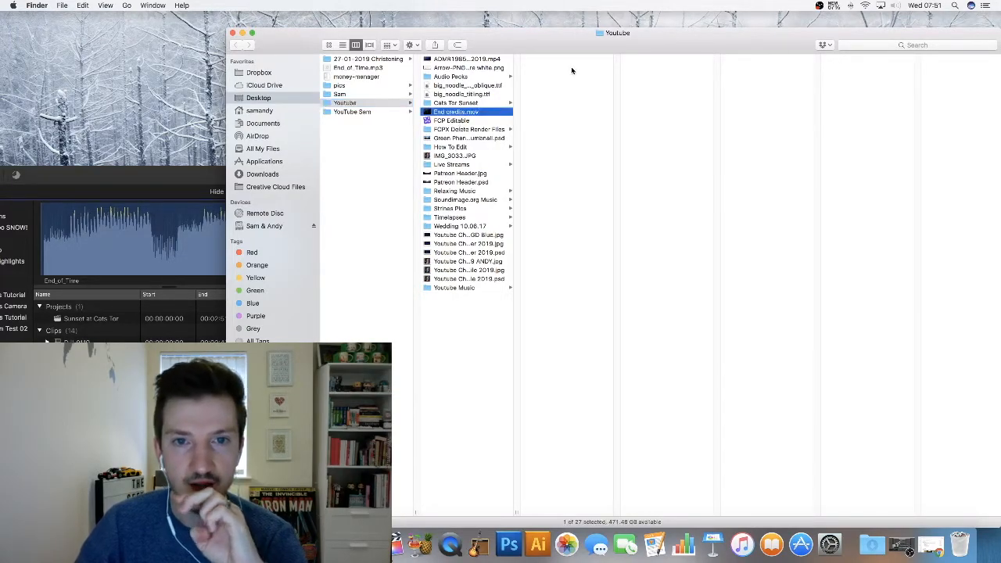
left_click_drag(628, 115, 234, 321)
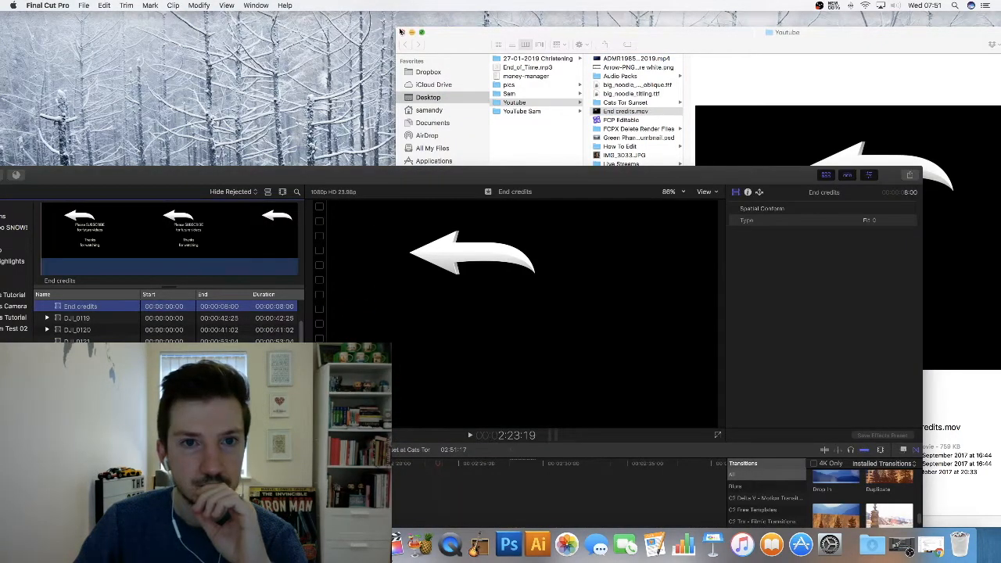
left_click(401, 33)
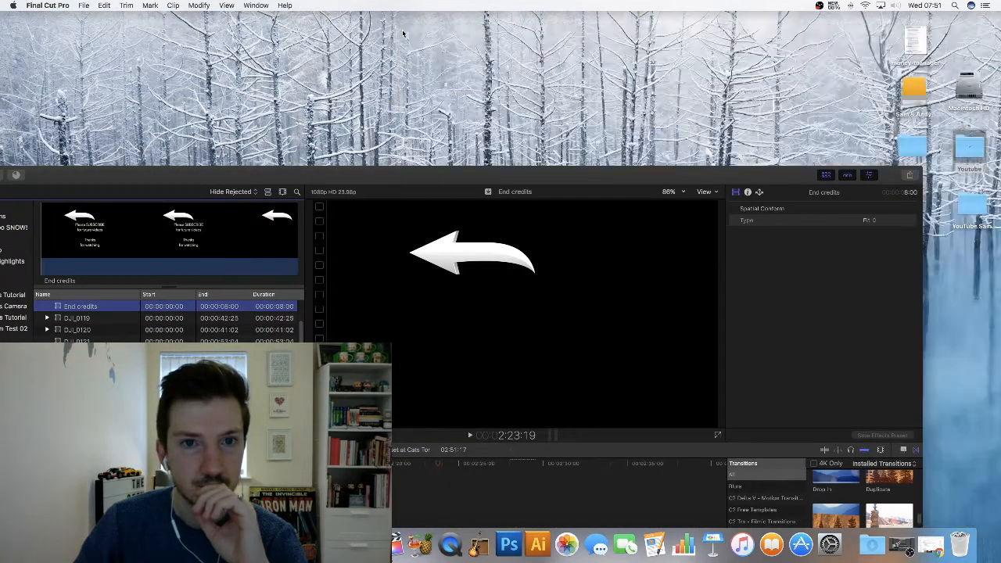
double_click(439, 186)
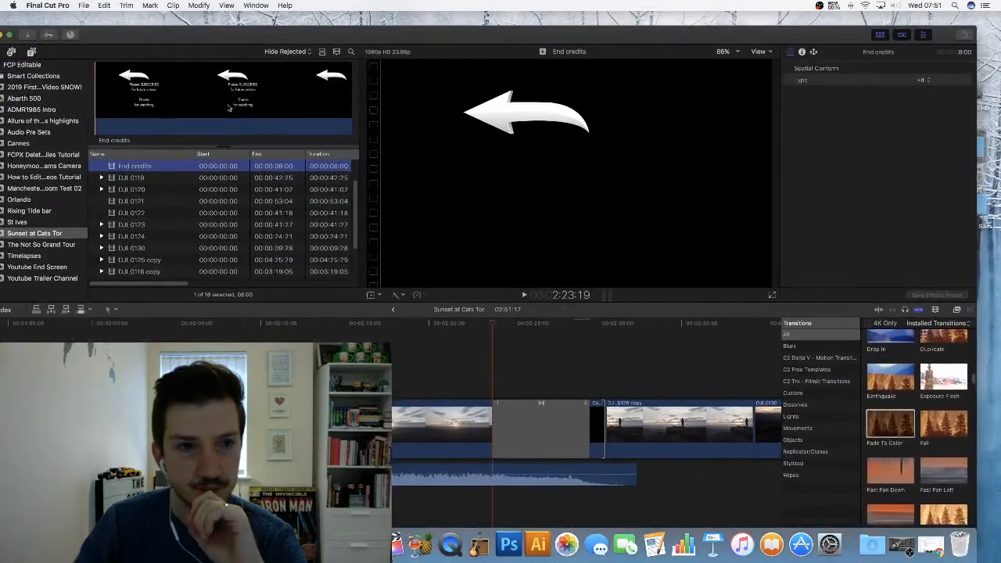
left_click_drag(559, 442, 602, 448)
scroll(489, 358, "right", 10)
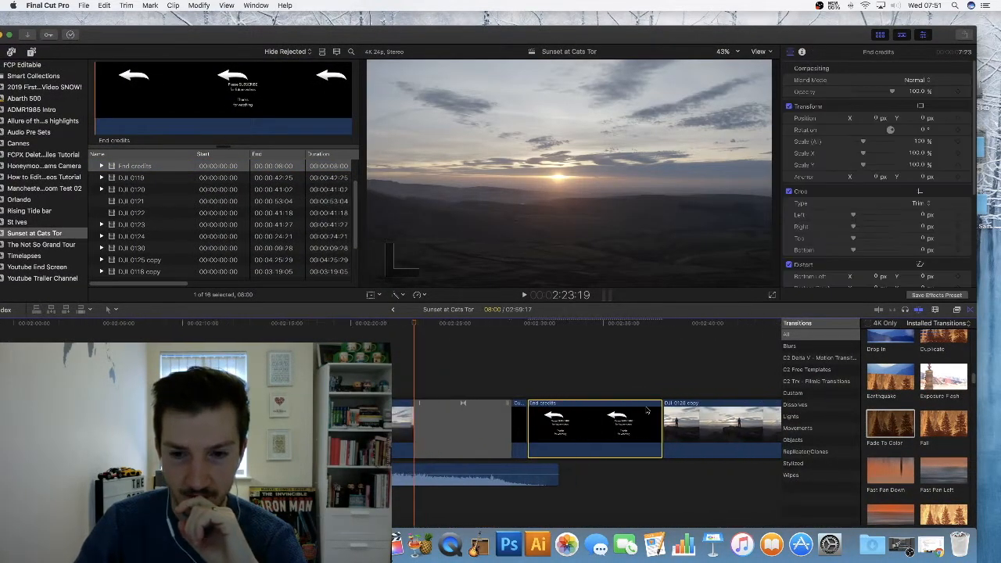
- Check the DJI_0128 copy clip after the End credits at about 2:41:01 and the fade at 2:28:05
left_click(484, 357)
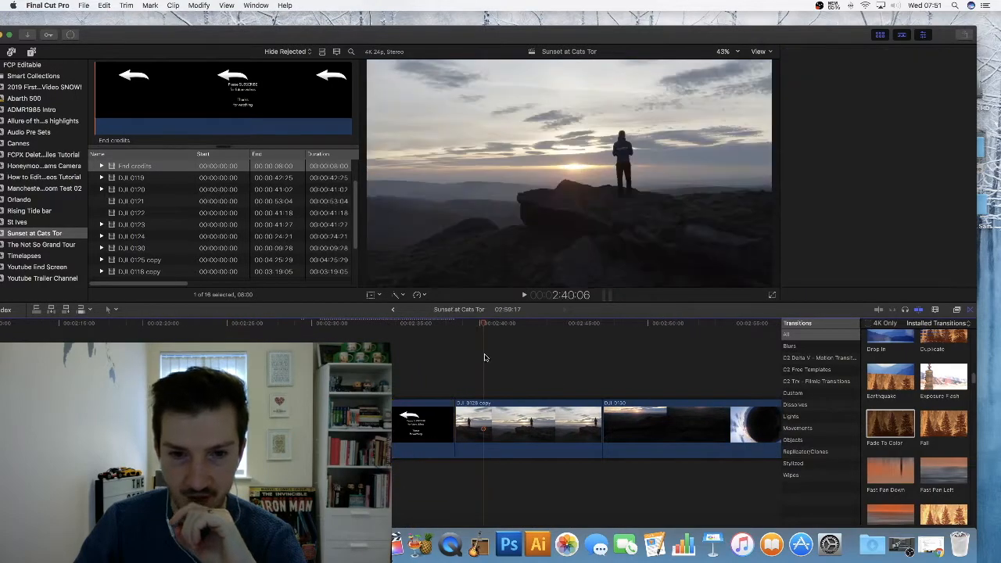
mouse_move(484, 324)
left_mouse_down()
mouse_move(473, 324)
mouse_move(498, 328)
left_mouse_up()
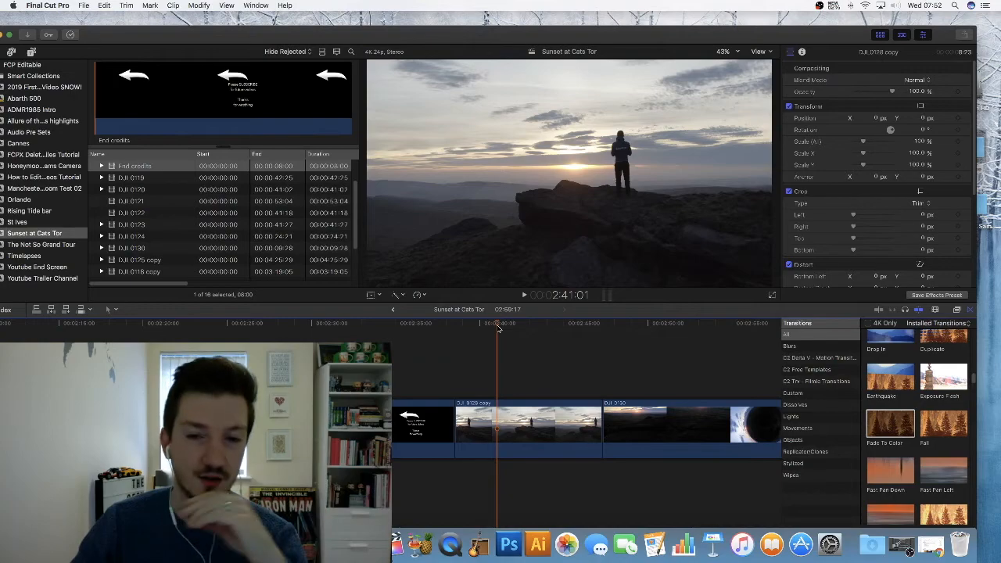
scroll(500, 329, "left", 2)
left_click_drag(529, 325, 278, 325)
key("space")
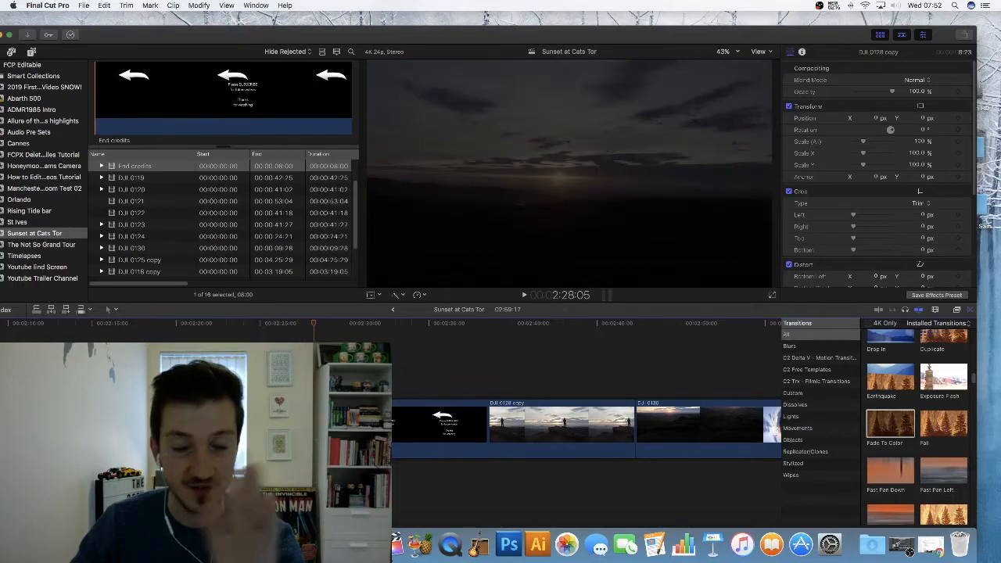
scroll(586, 428, "left", 3)
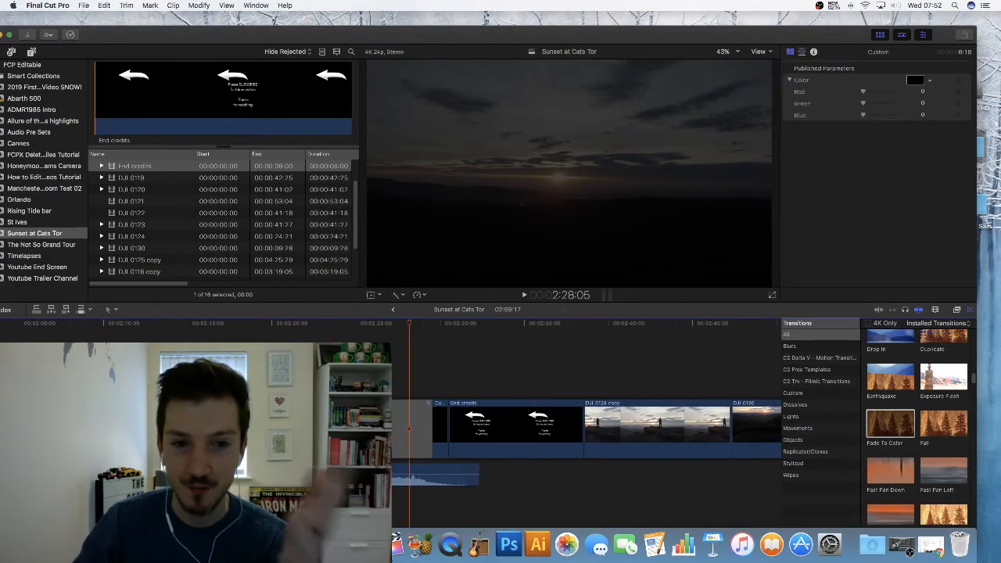
scroll(586, 428, "left", 2)
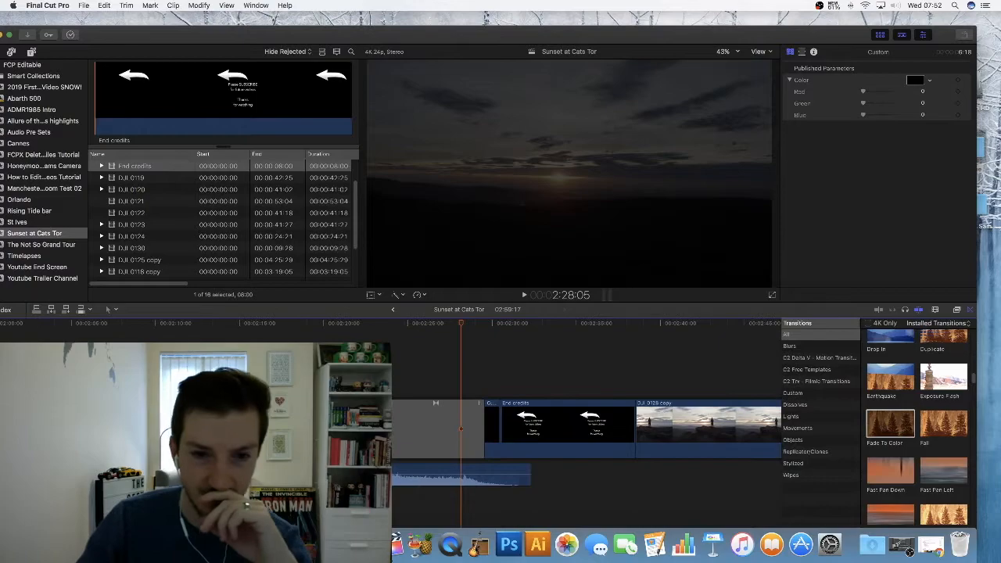
- Play the timeline from 2:06:15 through the fade and into the End credits, stopping at 2:32:11
left_click(126, 336)
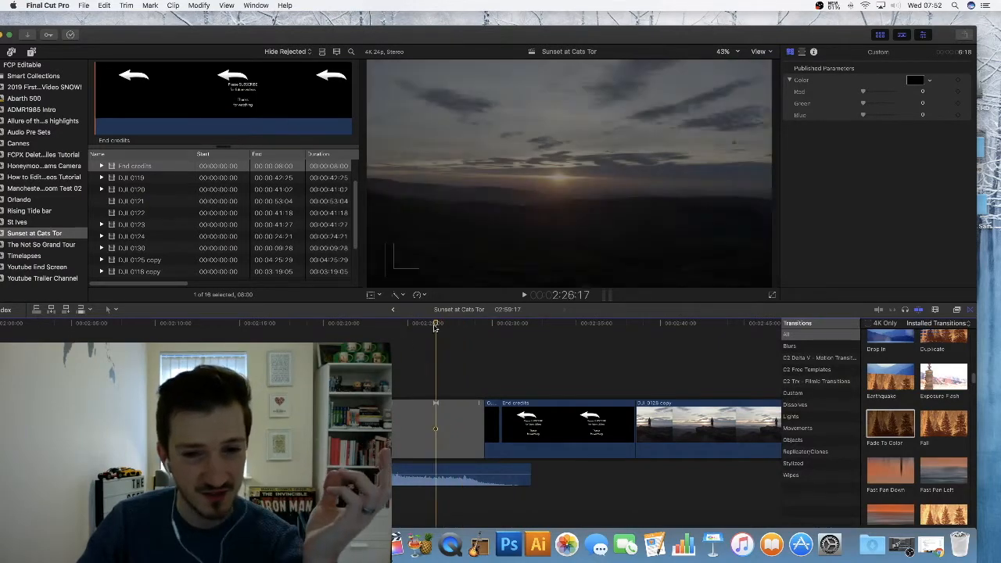
left_click(100, 337)
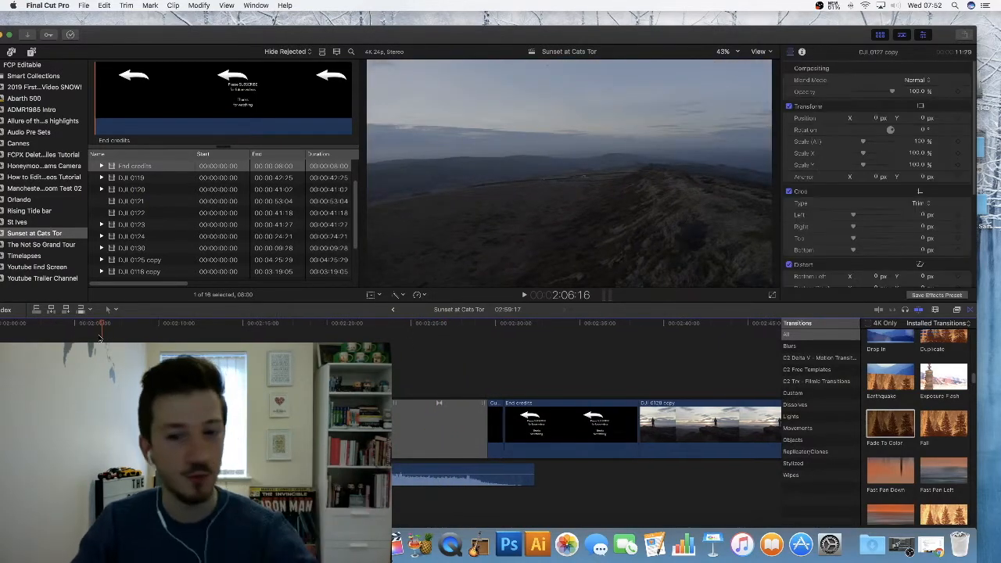
key("Left")
key("Left")
key("Right")
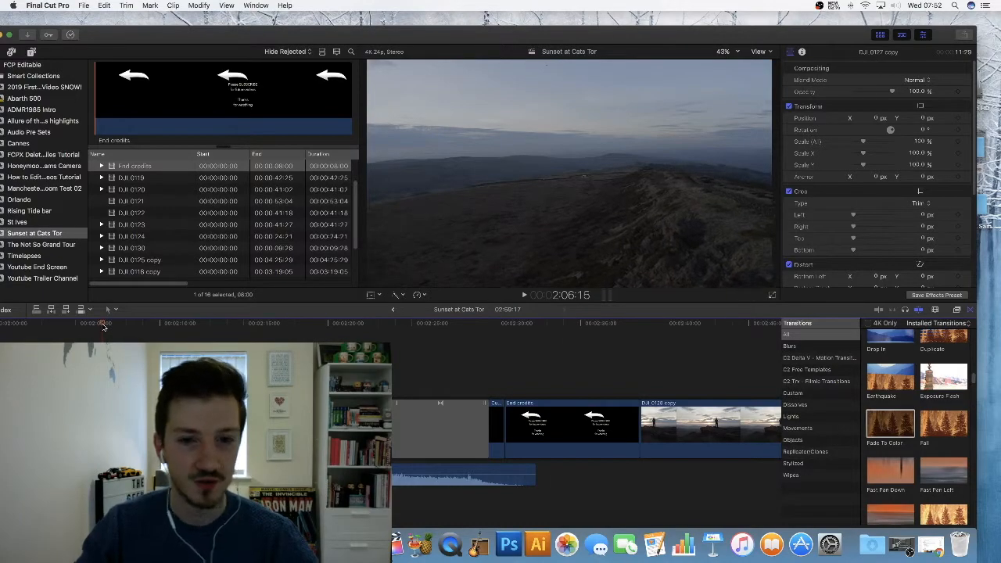
key("space")
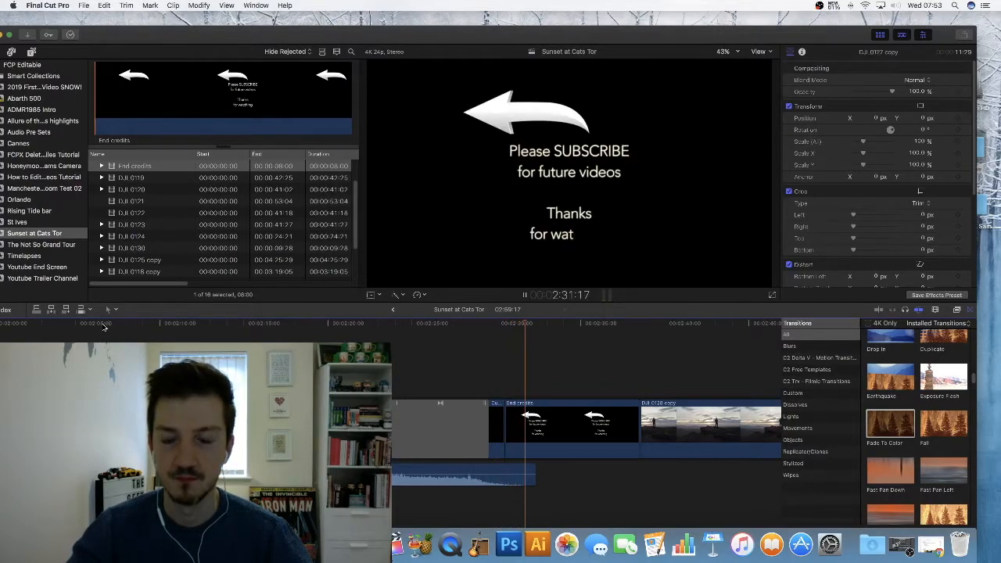
key("space")
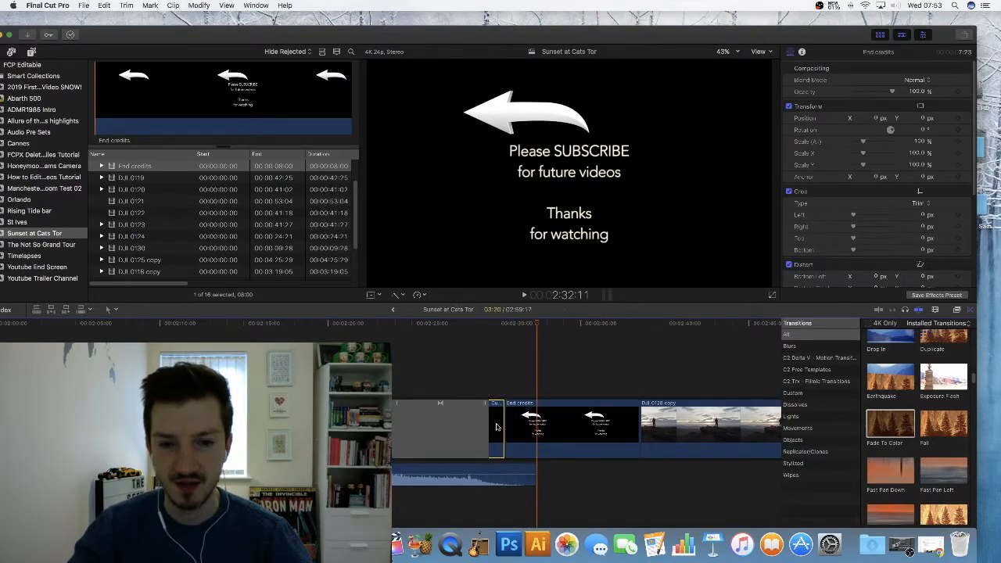
- Lengthen the black Custom solid before the End credits to 7:14
left_click(493, 428)
mouse_move(504, 427)
left_mouse_down()
mouse_move(531, 423)
mouse_move(516, 424)
left_mouse_up()
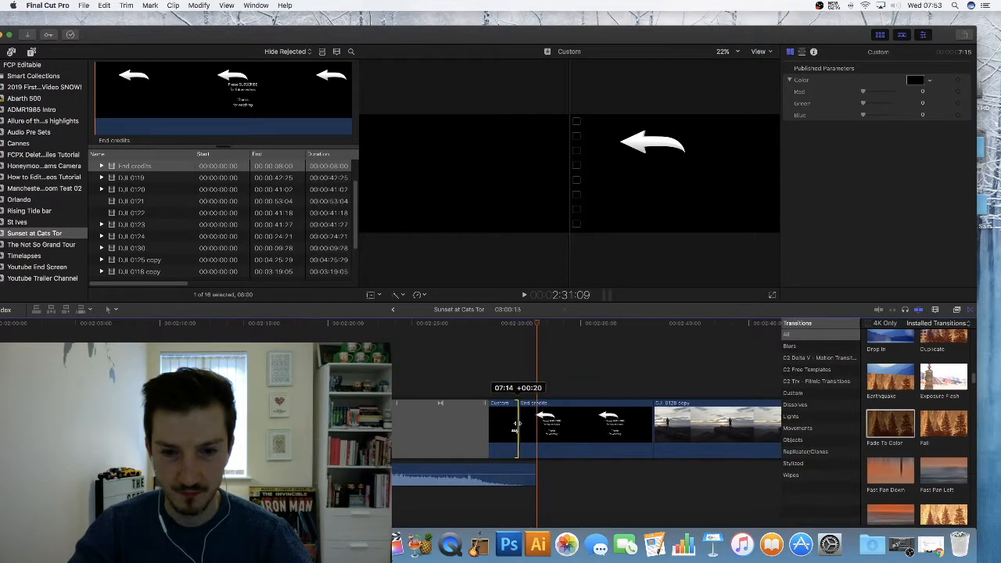
- Move the DJI_0128 copy clip behind DJI_0130 at the end of the timeline
scroll(606, 378, "right", 6)
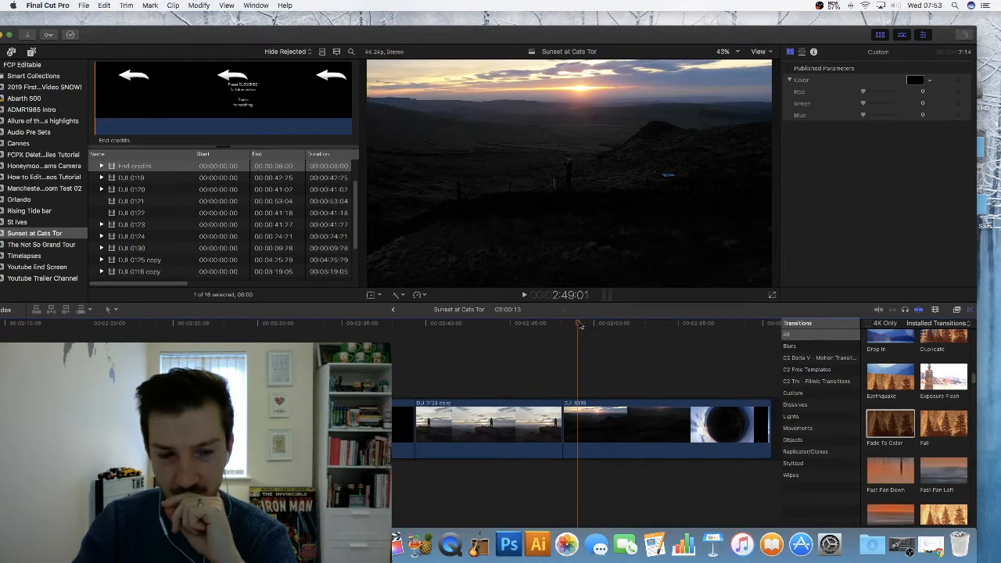
scroll(580, 325, "left", 2)
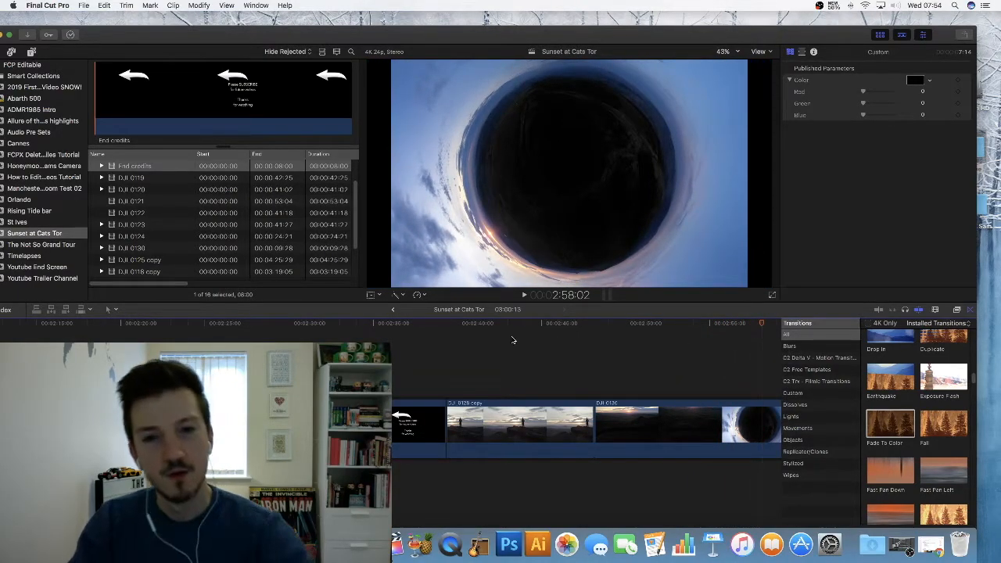
scroll(587, 423, "left", 3)
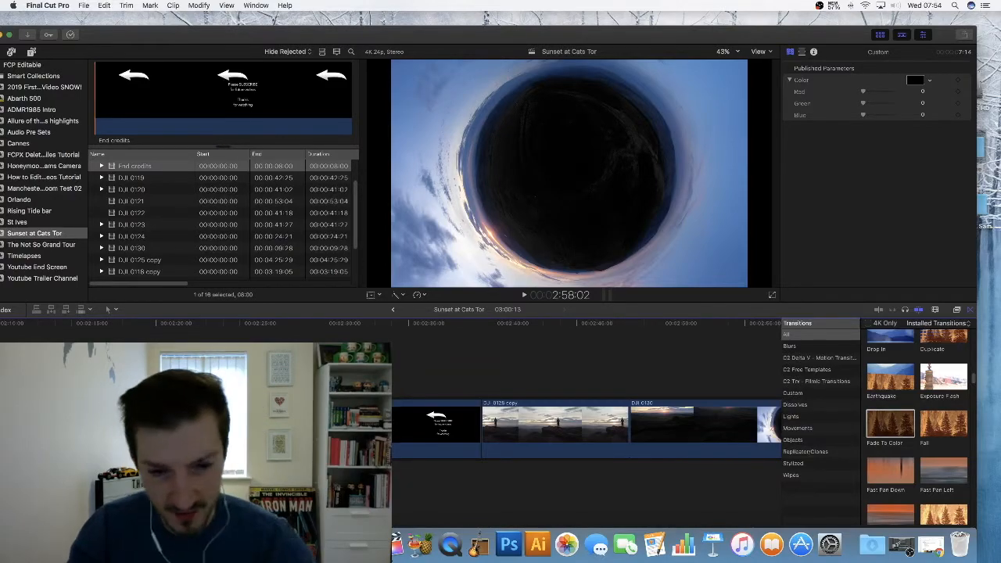
scroll(621, 435, "right", 5)
left_click_drag(459, 433, 710, 435)
scroll(538, 379, "left", 4)
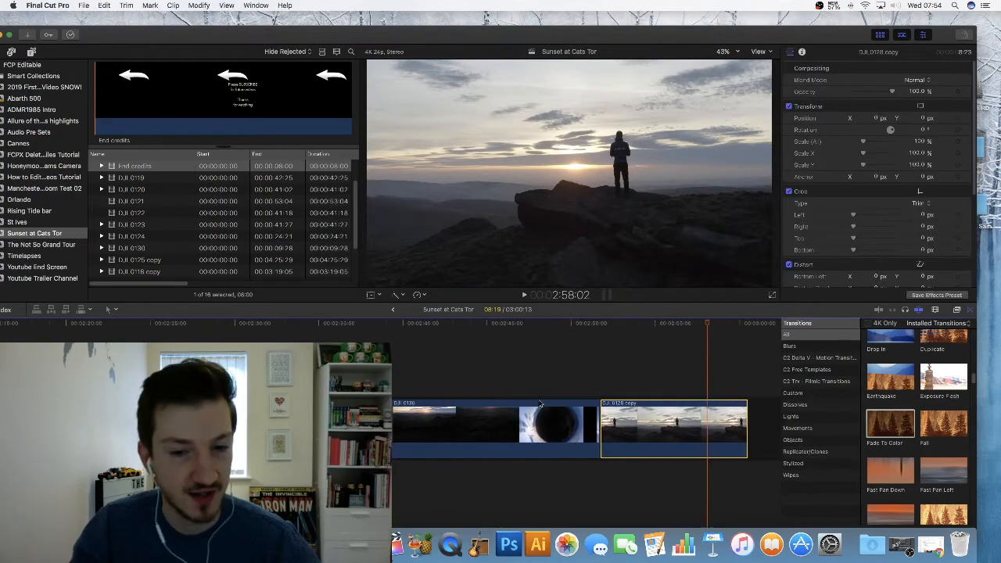
- Scrub through the opening of the DJI_0130 clip between 2:41:02 and 2:44:23
left_click(625, 331)
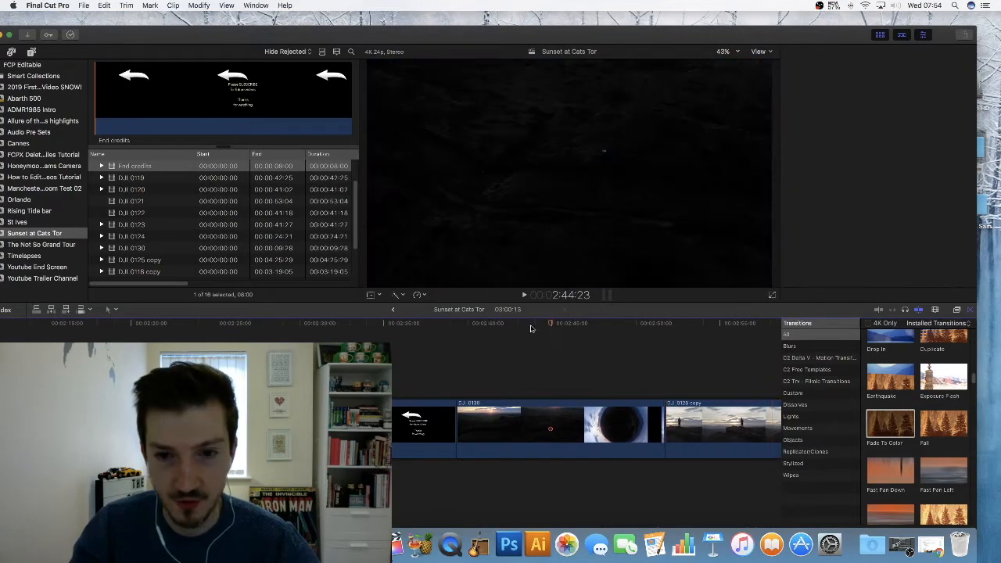
left_click(517, 336)
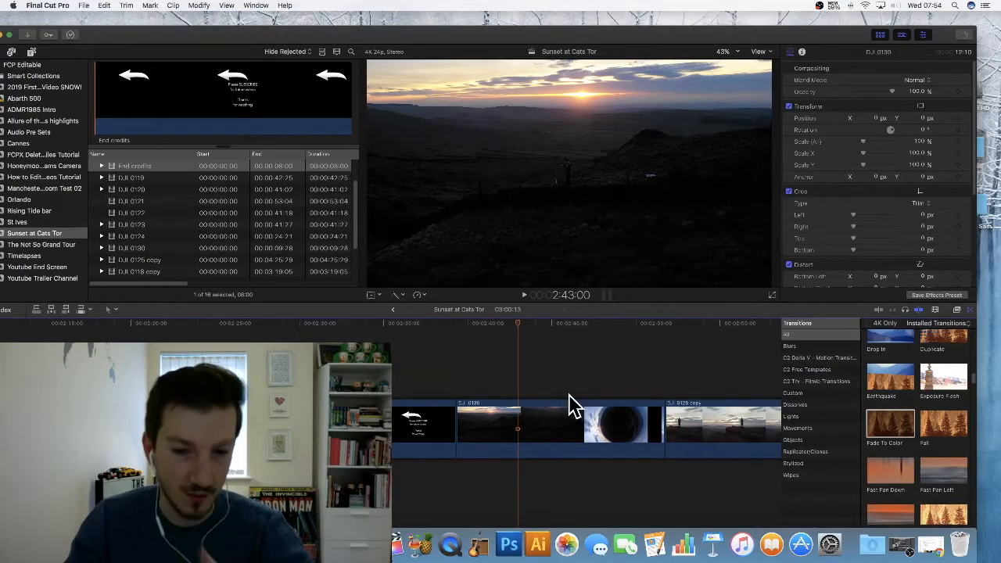
scroll(558, 352, "left", 4)
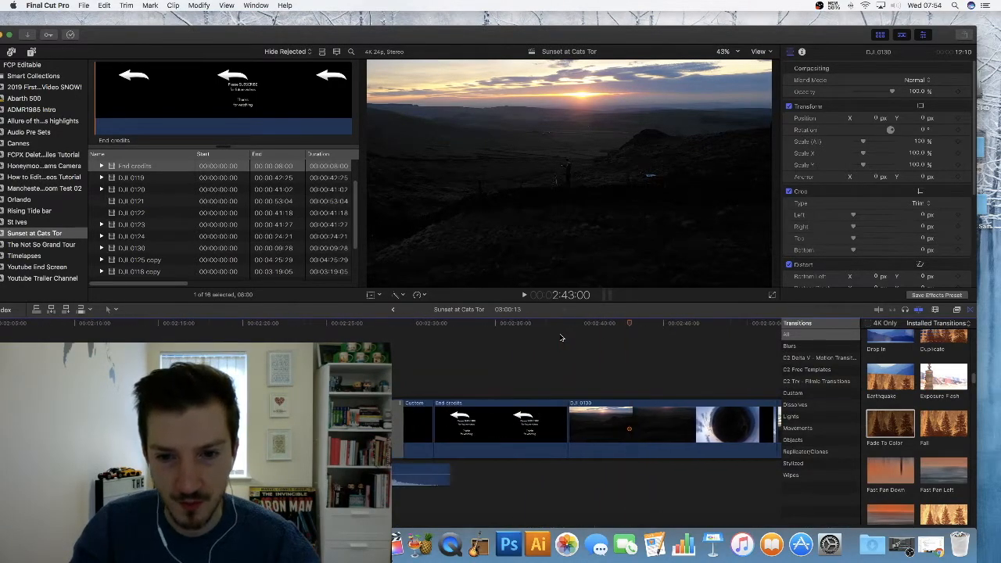
left_click_drag(630, 329, 599, 328)
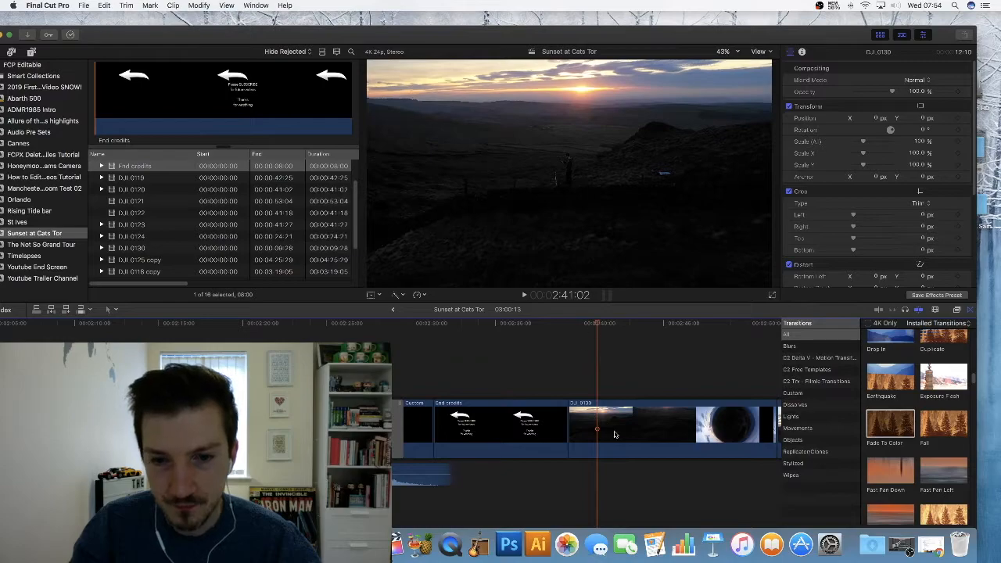
scroll(617, 433, "left", 1)
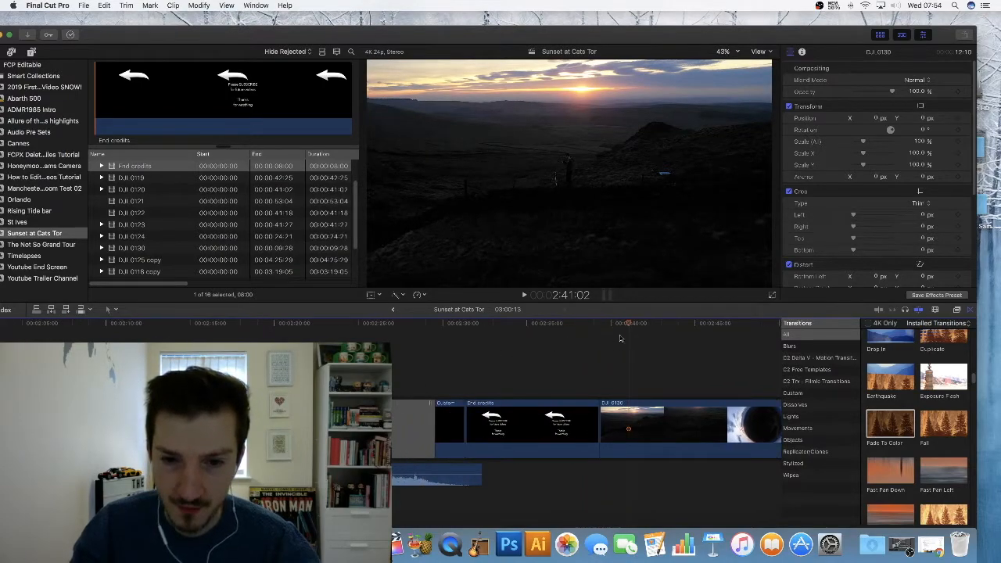
- Play the fade-out from about 2:23:05 to 2:24:11, and move the DJI_0130 clip between the black Custom solid and End credits
left_click_drag(628, 326, 329, 324)
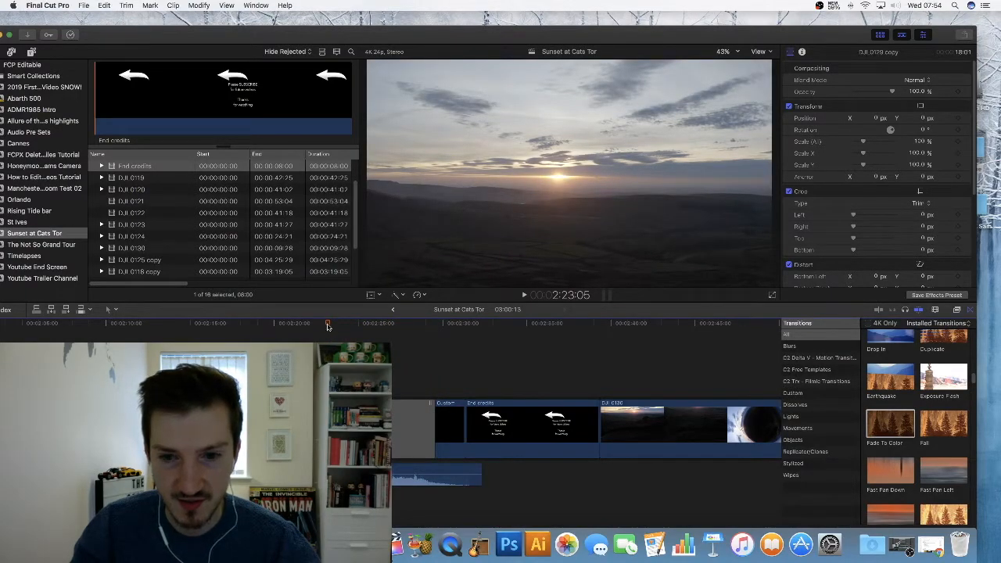
scroll(328, 327, "left", 1)
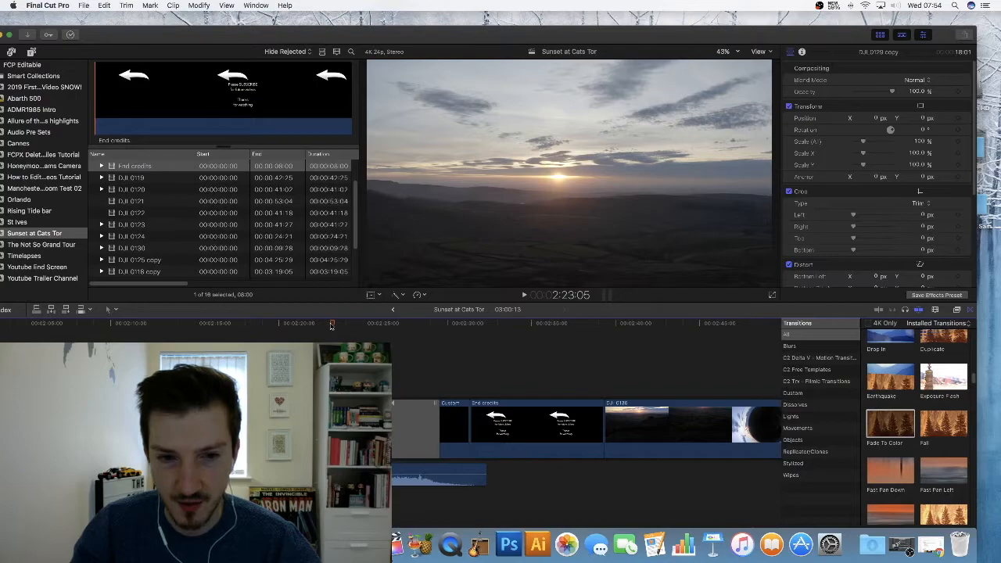
scroll(332, 327, "right", 1)
left_click_drag(331, 326, 334, 326)
key("space")
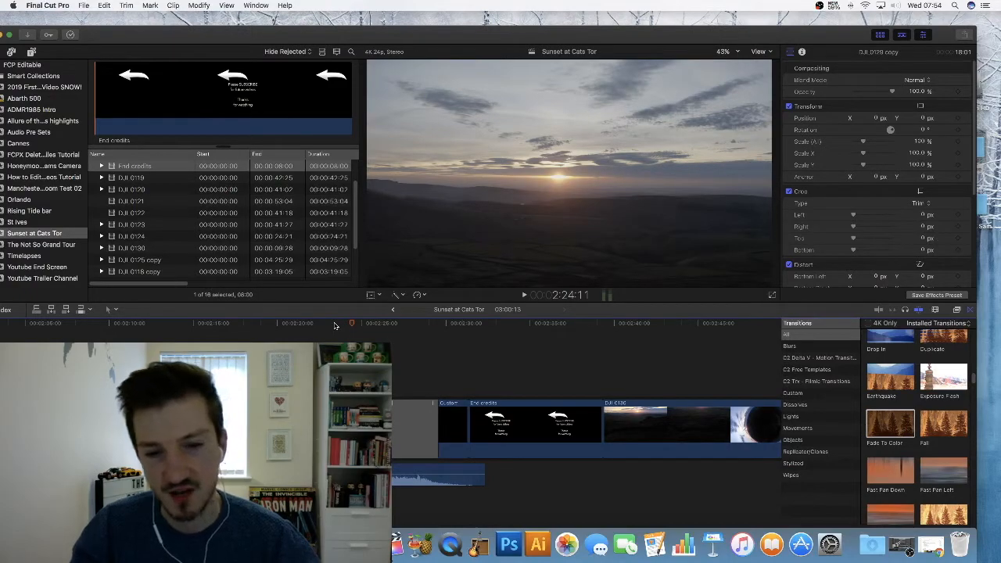
left_click_drag(681, 434, 496, 444)
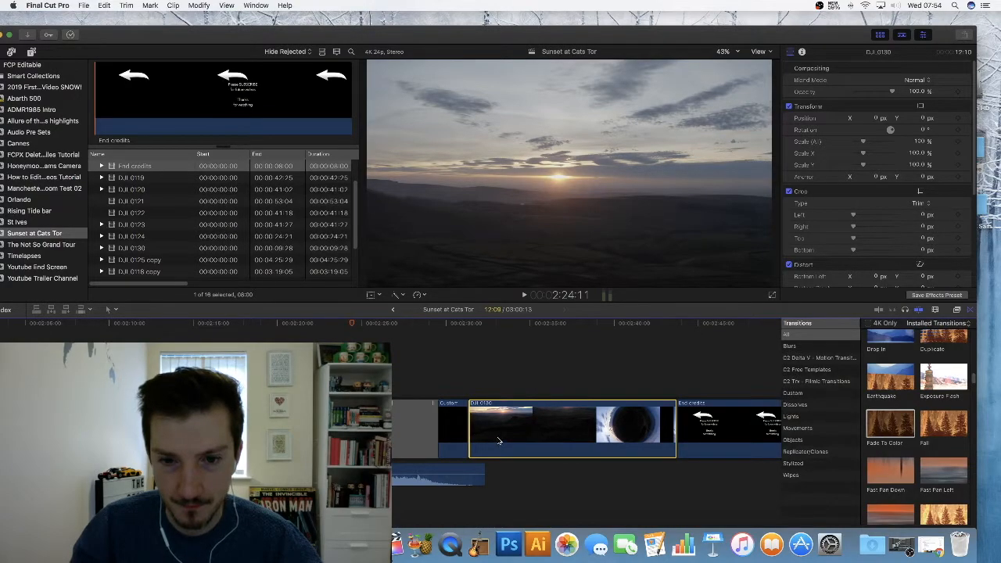
- Shorten the Fade To Color transition and trim the black Custom solid so that DJI_0130 starts at about 2:24:11
left_click(398, 435)
left_click_drag(437, 426, 349, 406)
left_click(387, 429)
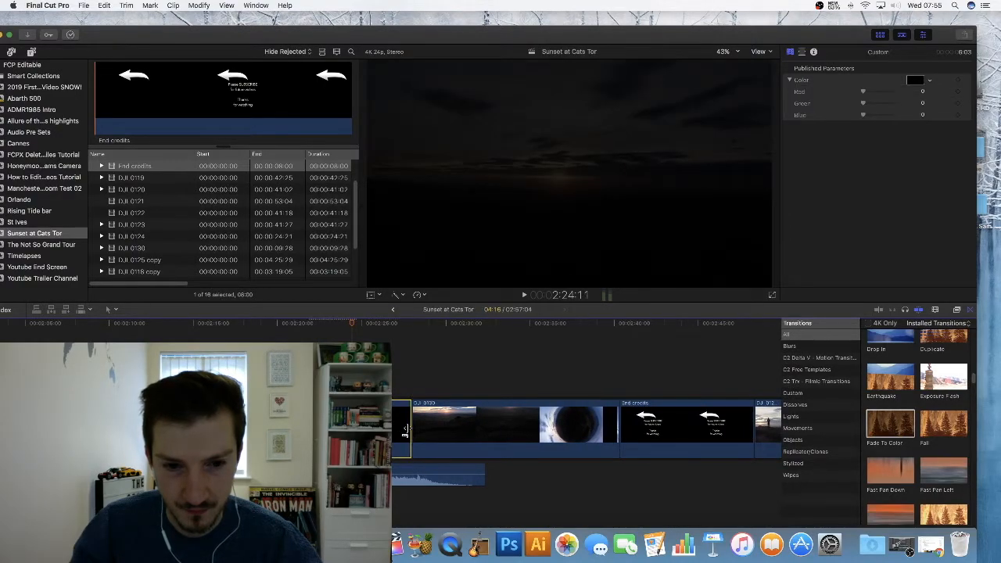
left_click_drag(404, 429, 345, 428)
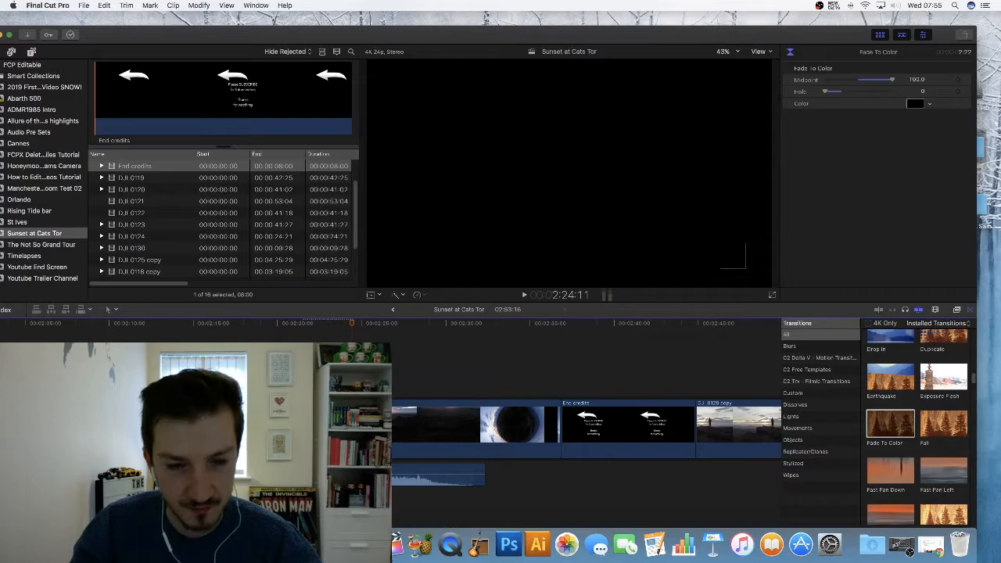
- Trim the start of the DJI_0130 clip so that the clip lasts 8:01, and play the result
left_click(273, 372)
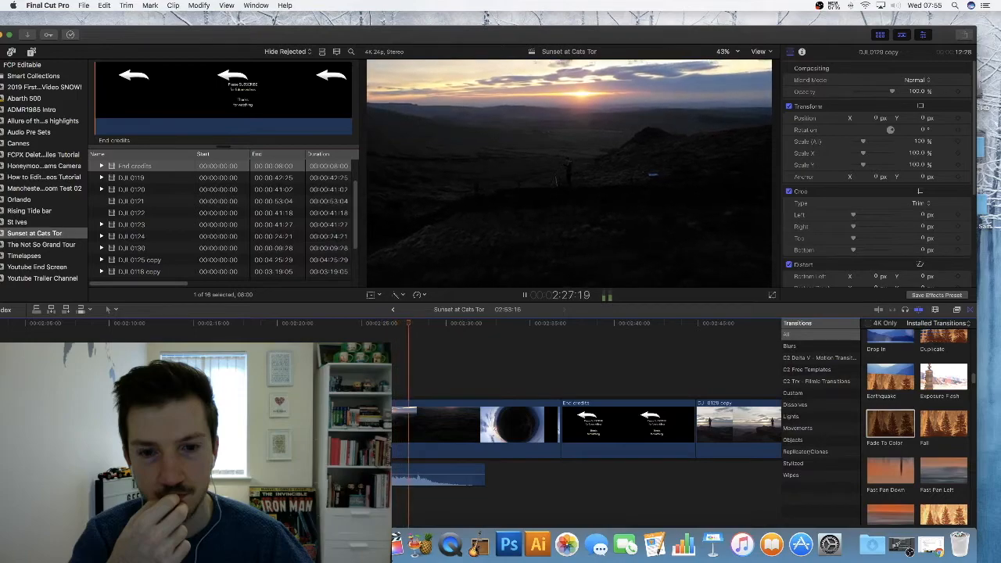
key("space")
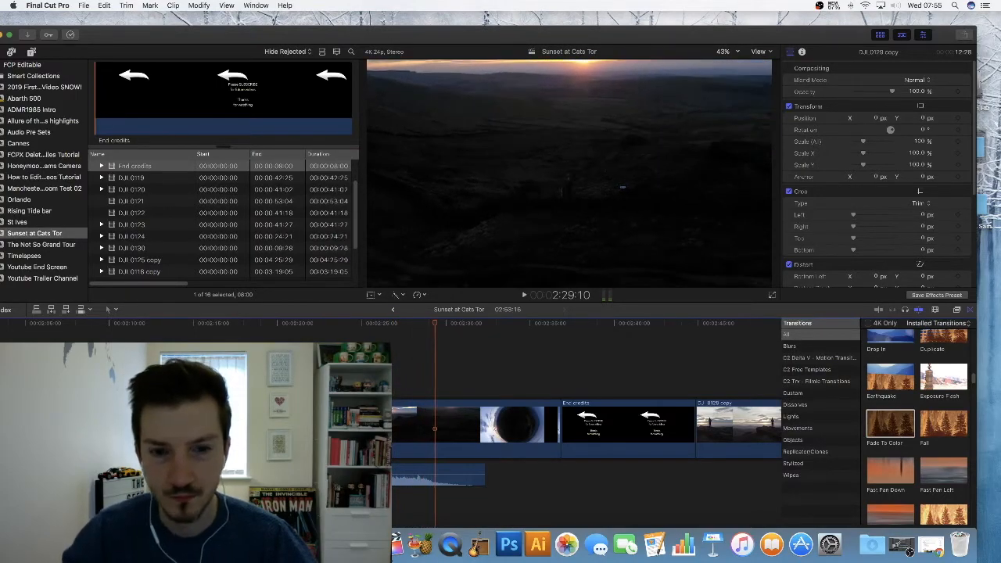
key("super+equal")
left_click(540, 429)
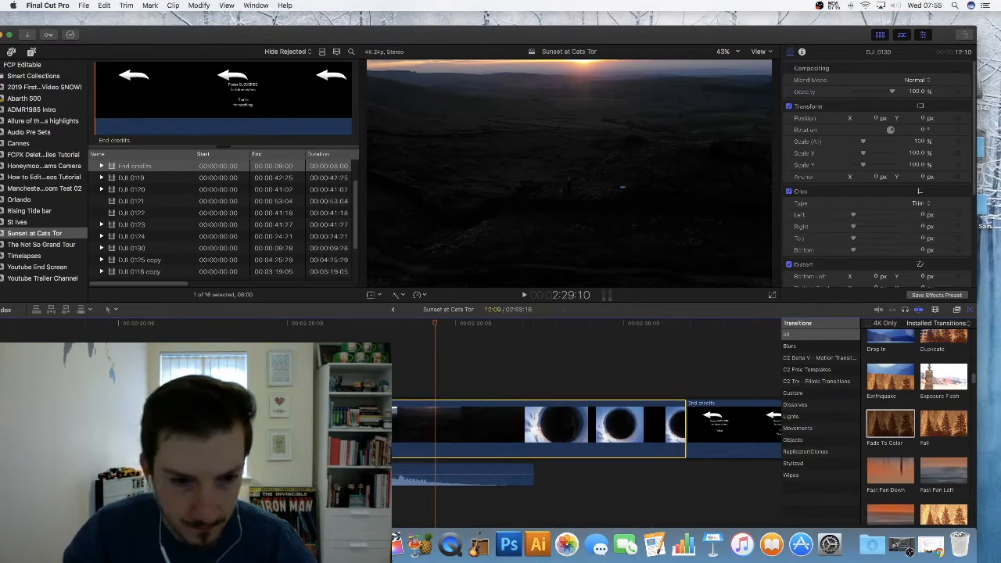
left_click_drag(270, 429, 420, 432)
key("space")
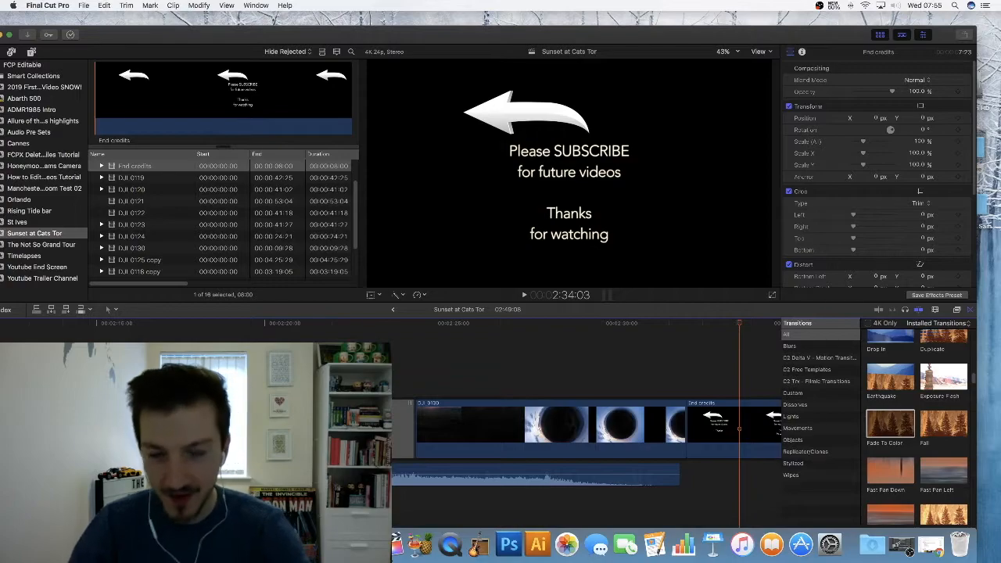
- Shorten the black Custom solid at the Fade To Color transition by about 17 frames so that DJI_0130 starts earlier
key("super+=")
scroll(395, 447, "left", 10)
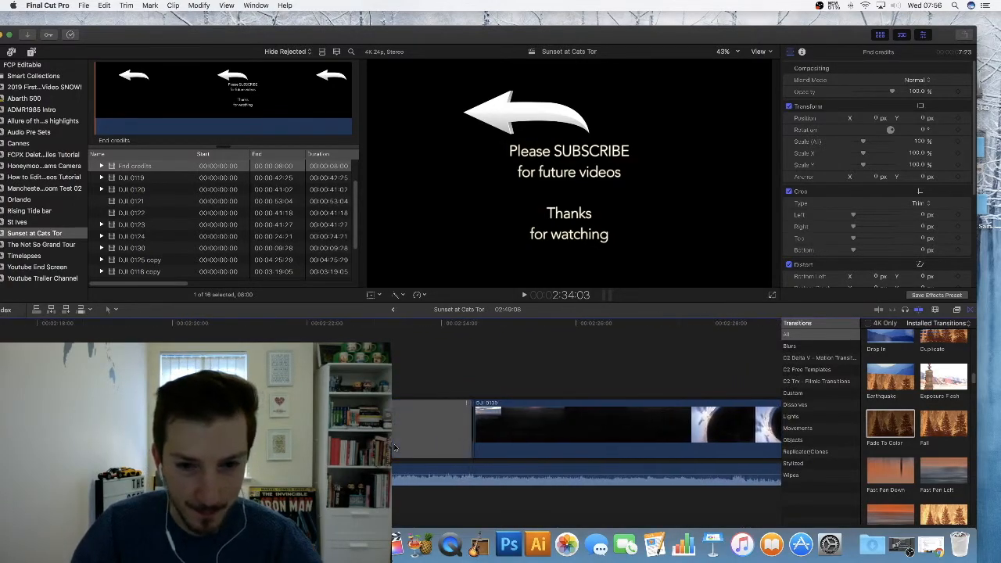
left_click(427, 425)
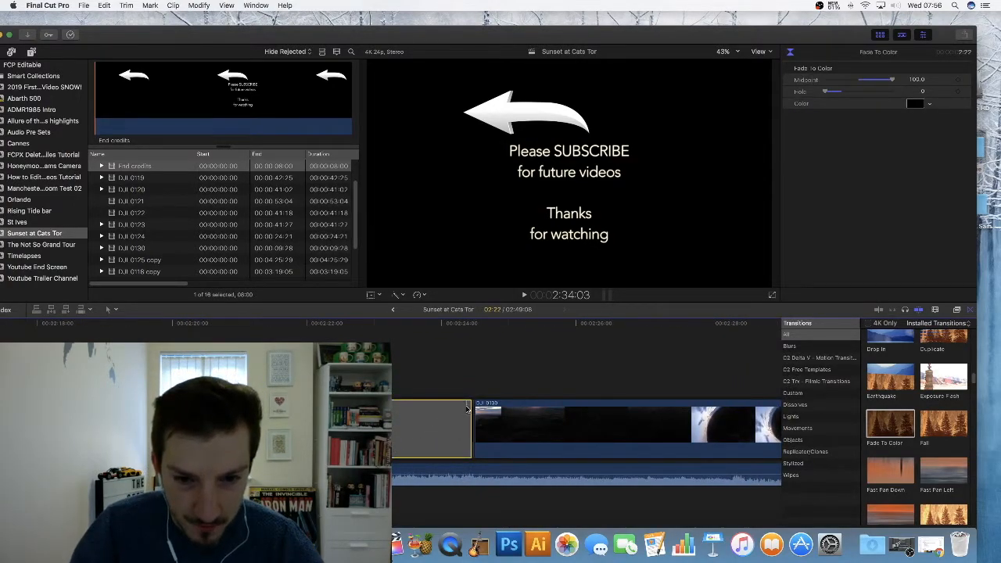
left_click_drag(465, 407, 420, 405)
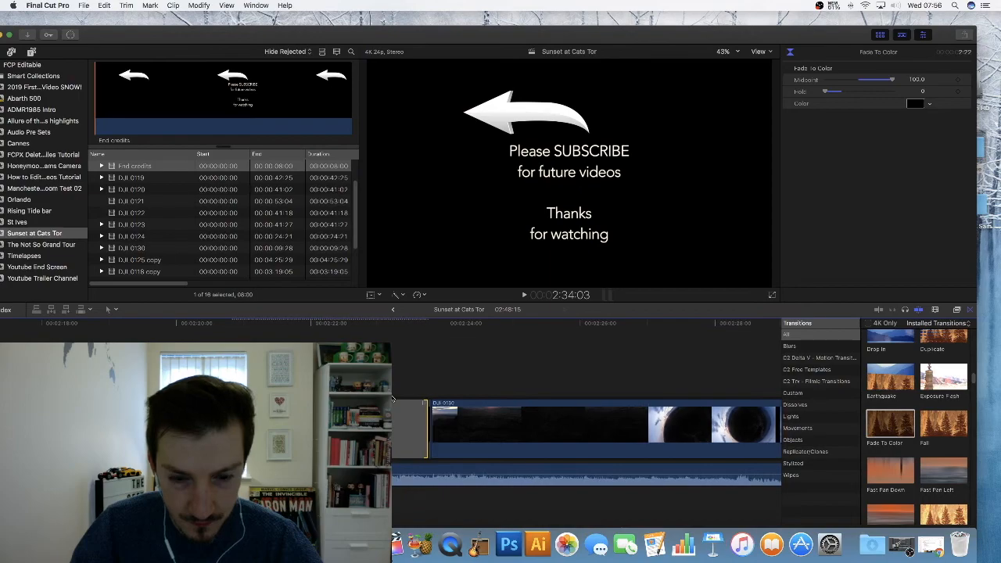
- Play back the Fade To Color transition into DJI_0130 from about 2:20 to 2:25
key("super+minus")
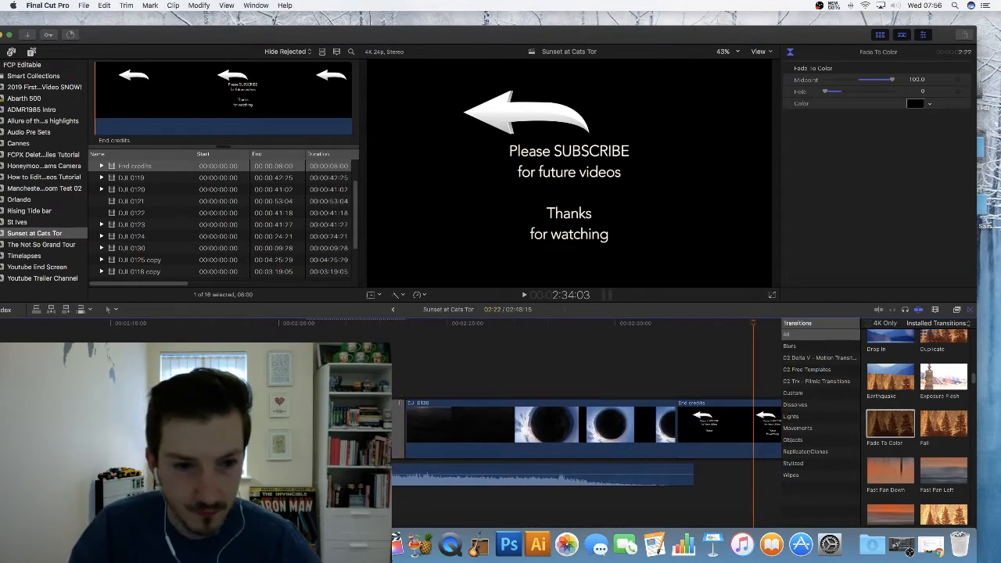
left_click(327, 356)
left_click(293, 356)
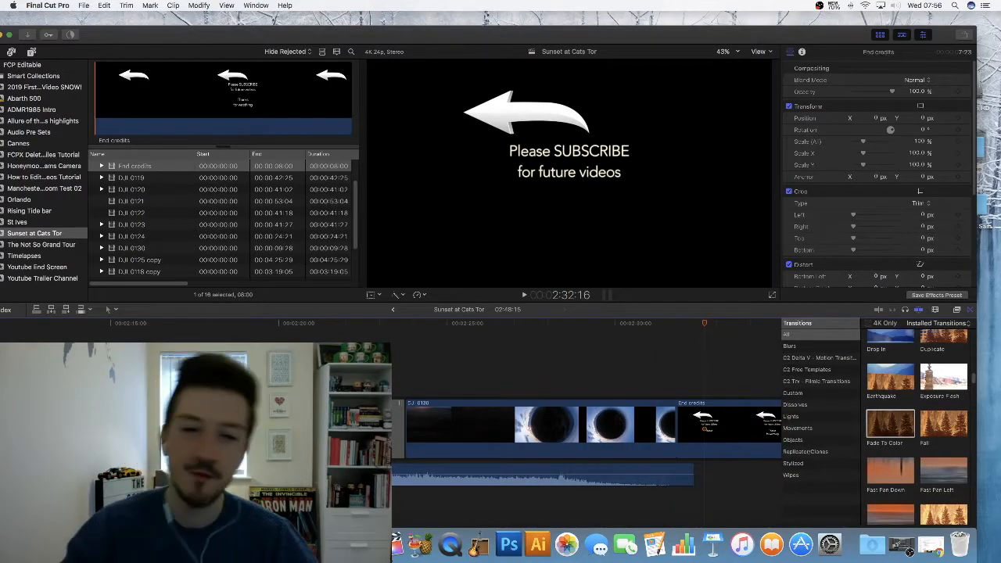
left_click(295, 323)
left_click(291, 325)
key("space")
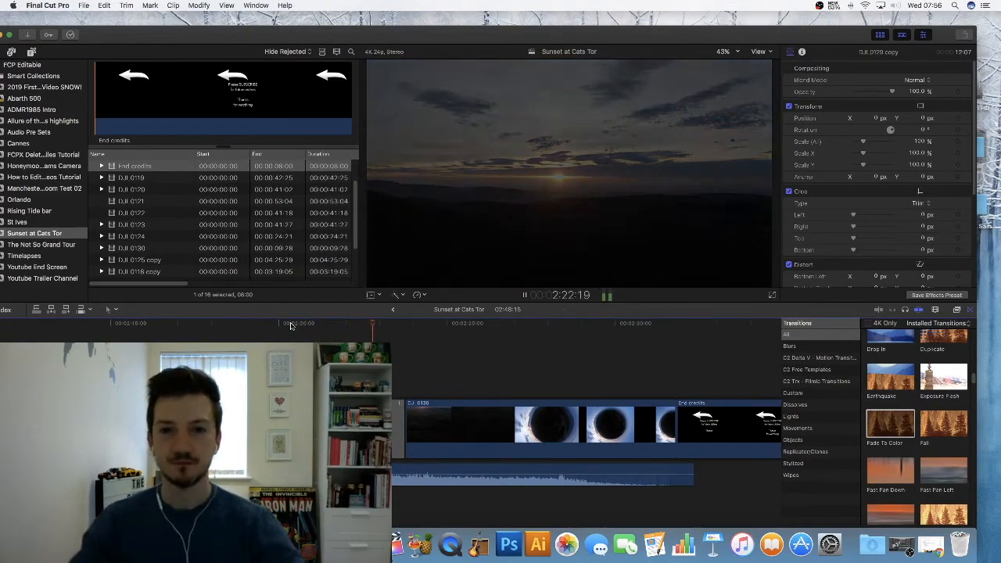
key("space")
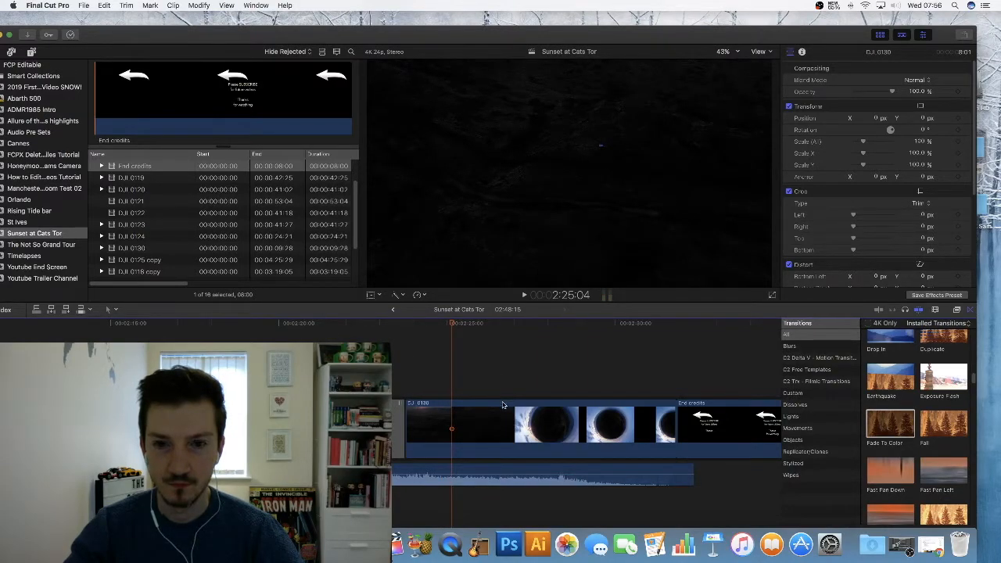
scroll(503, 404, "left", 1)
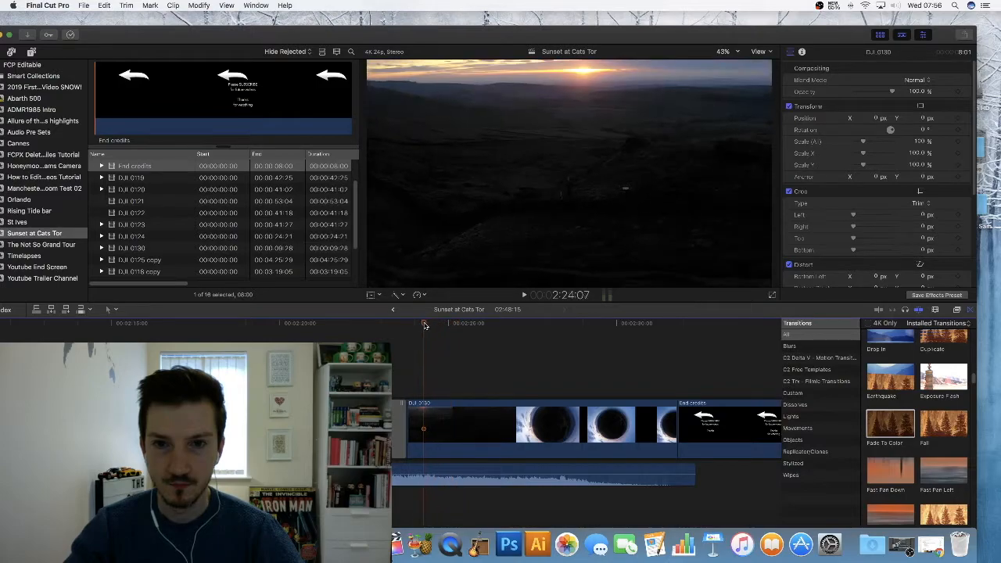
left_click(530, 332)
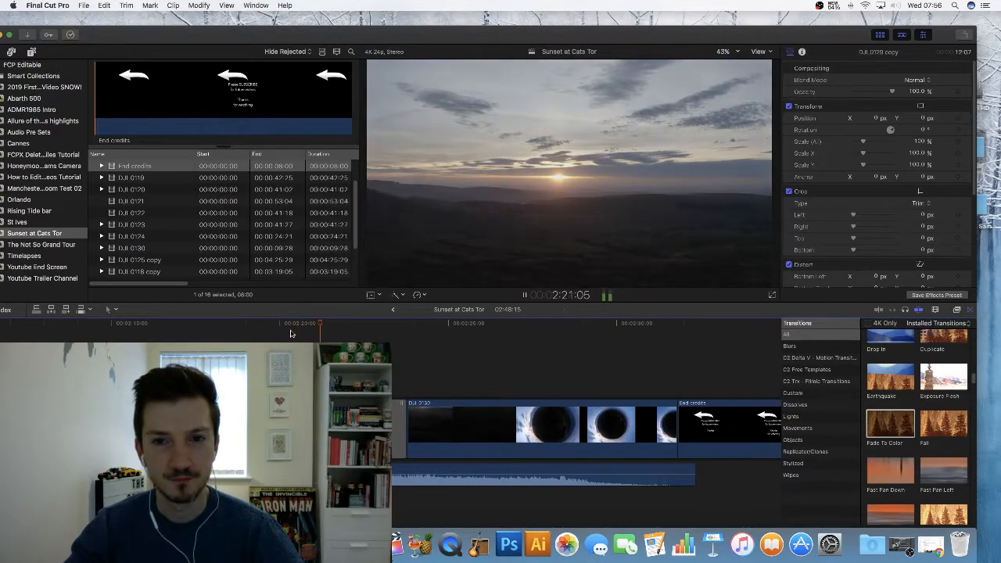
key("space")
- Delete the Fade To Color transition and the black Custom solid in front of DJI_0130
left_click(357, 428)
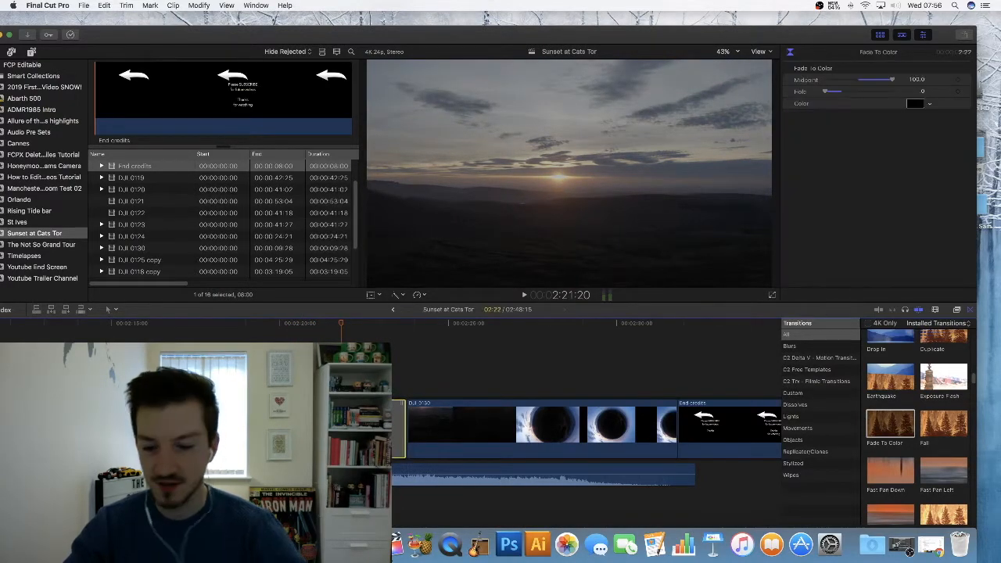
key("Delete")
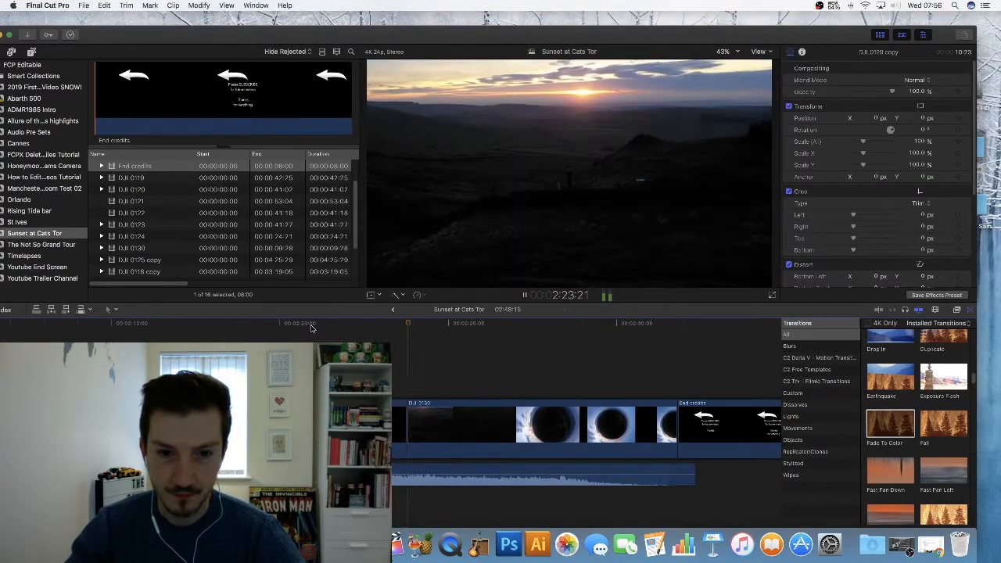
key("space")
left_click(399, 428)
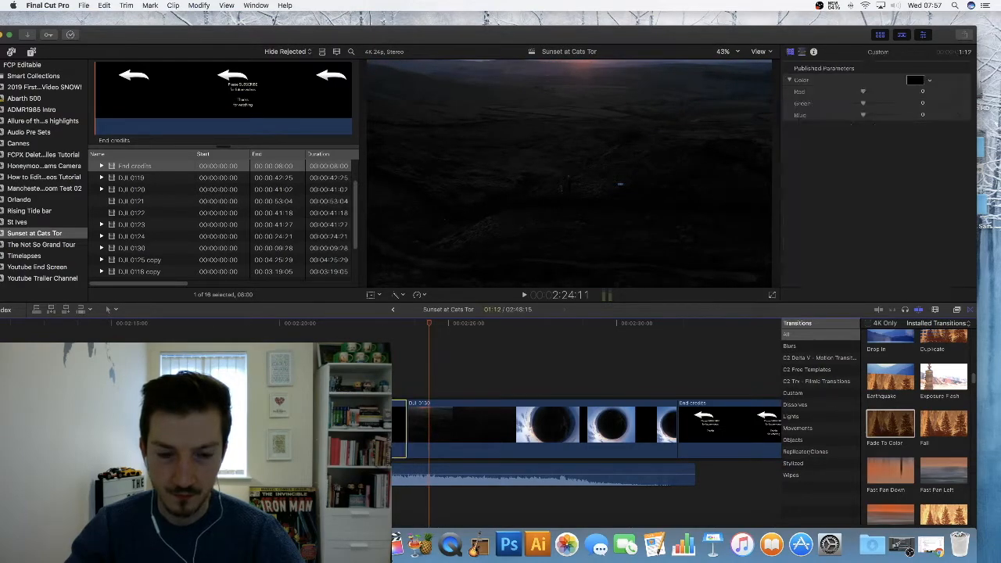
key("Delete")
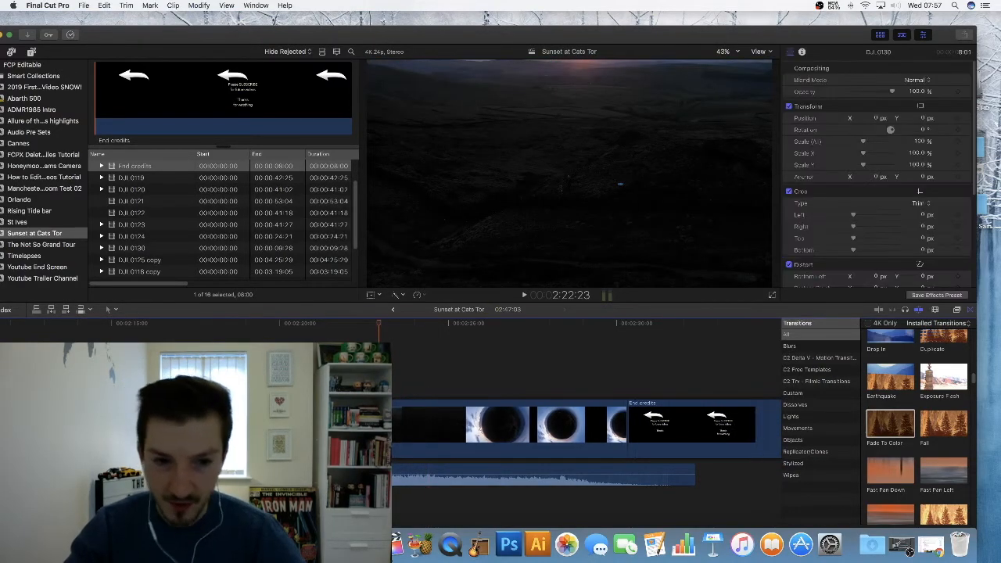
- Play the direct cut into DJI_0130 through to the End credits, and return to about 2:22:18
left_click(328, 360)
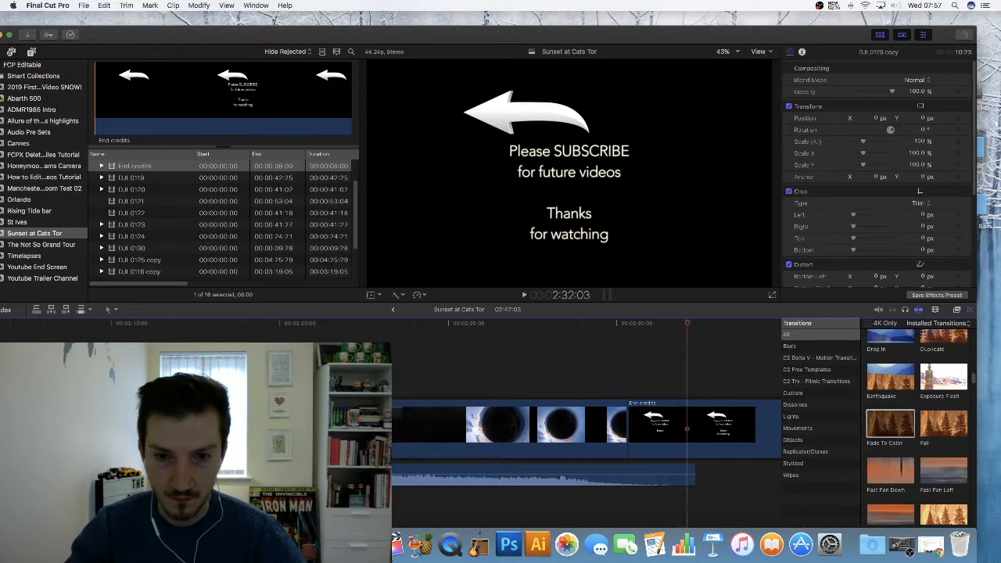
left_click(324, 325)
key("space")
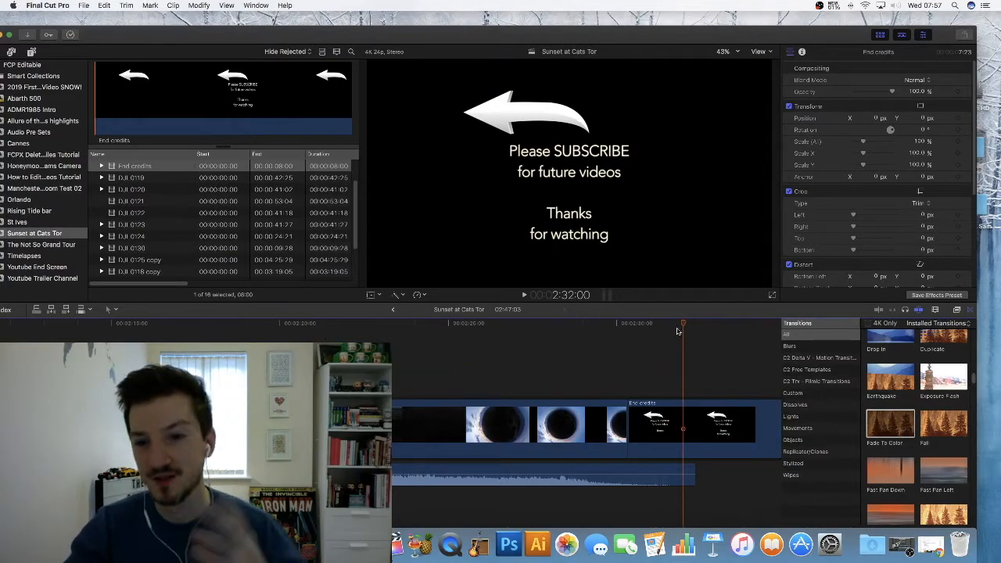
left_click_drag(682, 326, 386, 337)
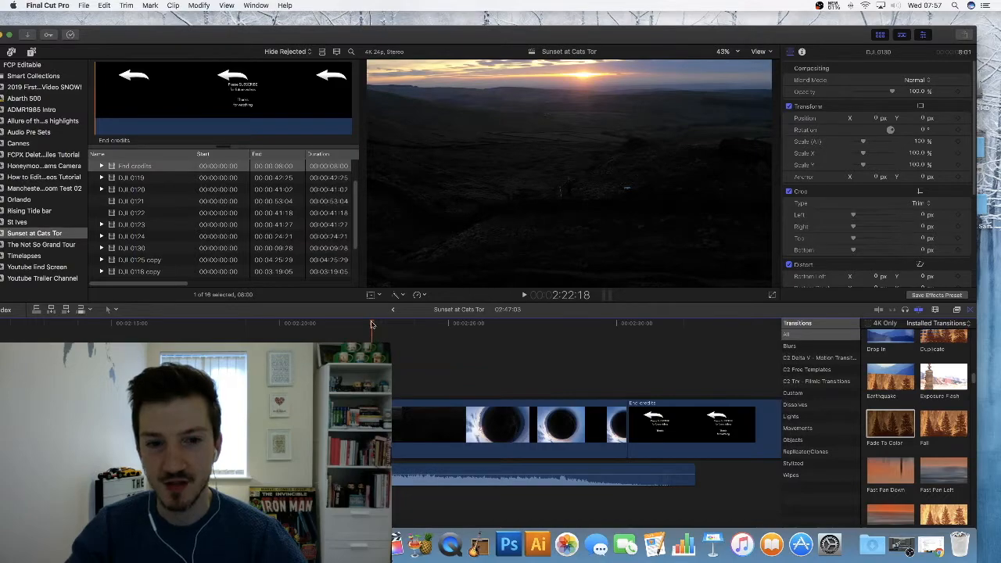
- Apply the Color Correction effect to the DJI_0130 clip and move to about 2:25:21
left_click(545, 415)
scroll(963, 338, "up", 10)
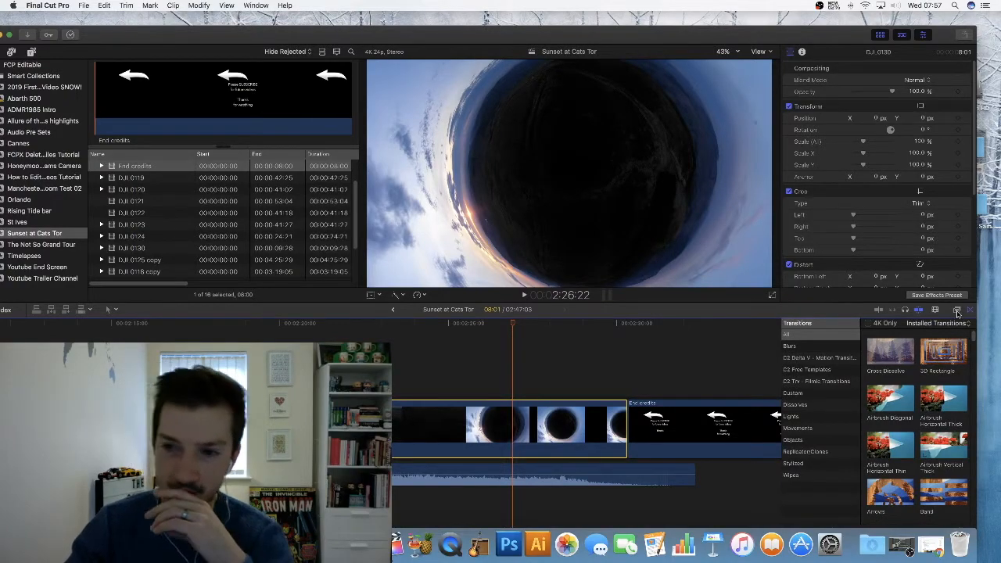
left_click(956, 310)
left_click_drag(886, 349, 508, 423)
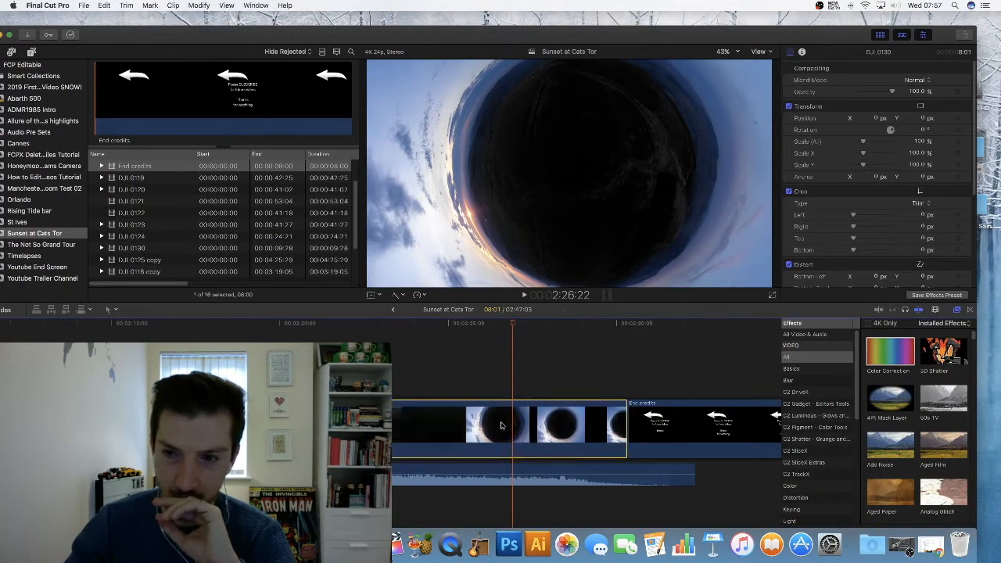
left_click(480, 422)
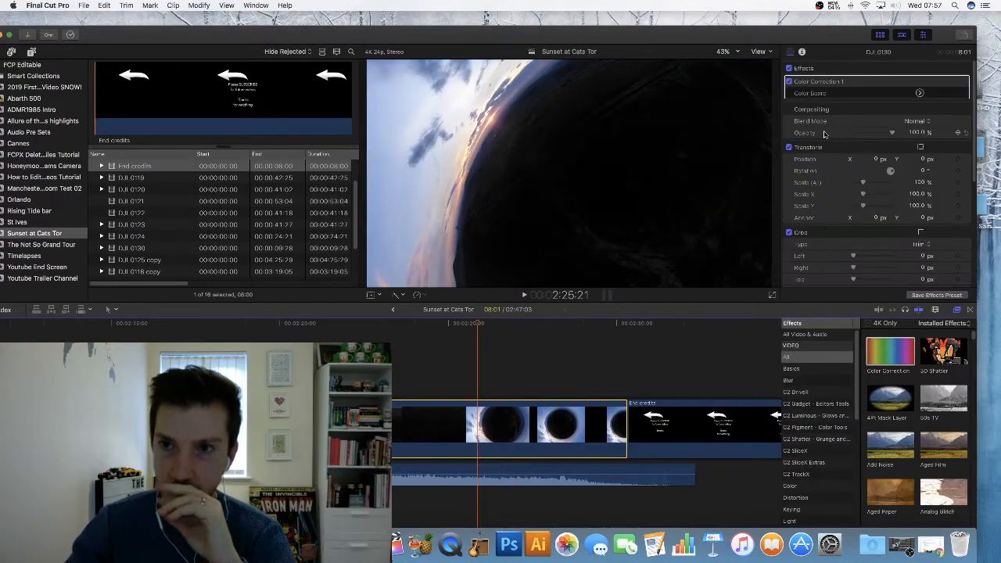
- Raise the exposure of DJI_0130 in the Color Board, with midtones at 9% and highlights at 11%
left_click(919, 94)
left_click(934, 66)
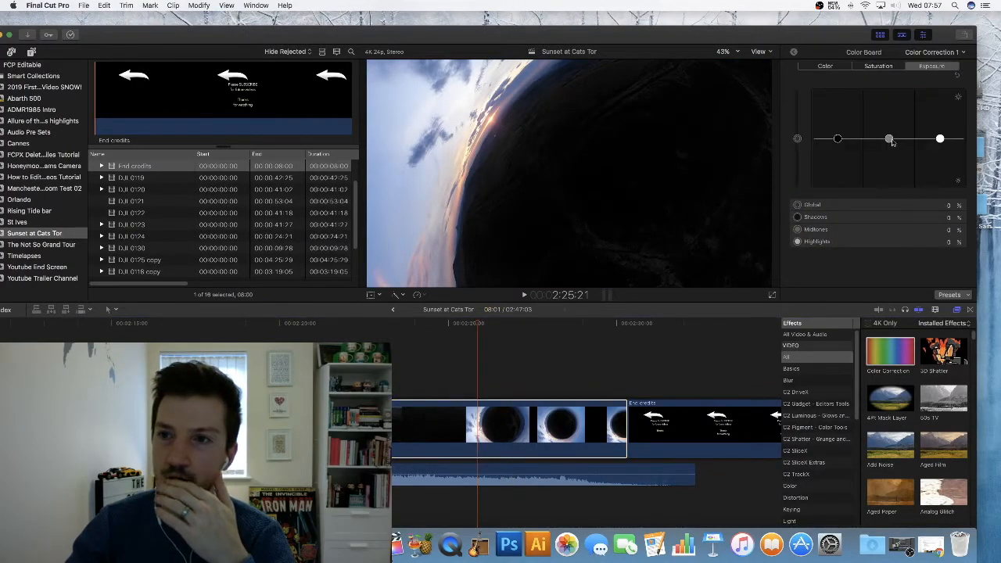
left_click_drag(890, 140, 888, 135)
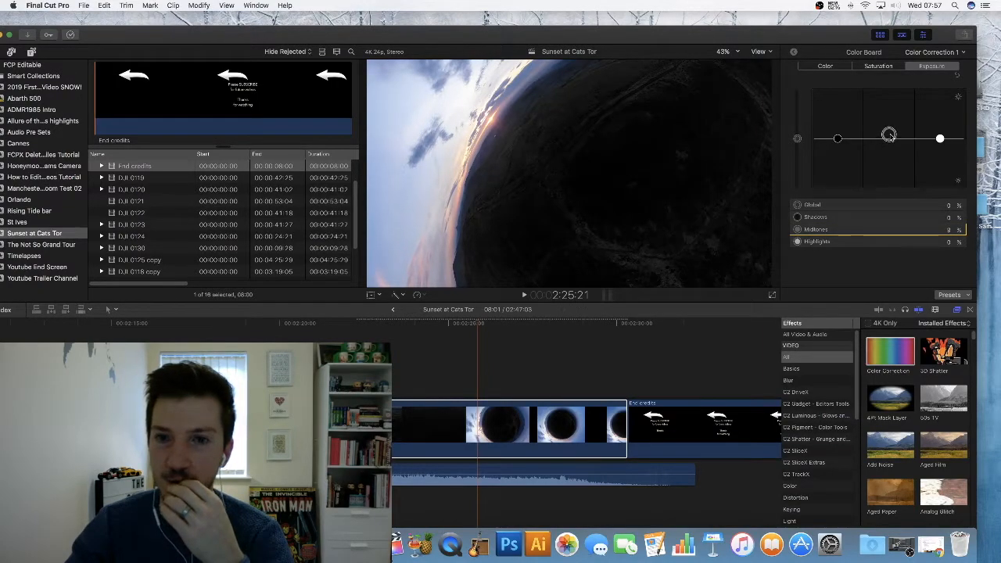
left_click(940, 140)
left_click_drag(940, 137, 940, 133)
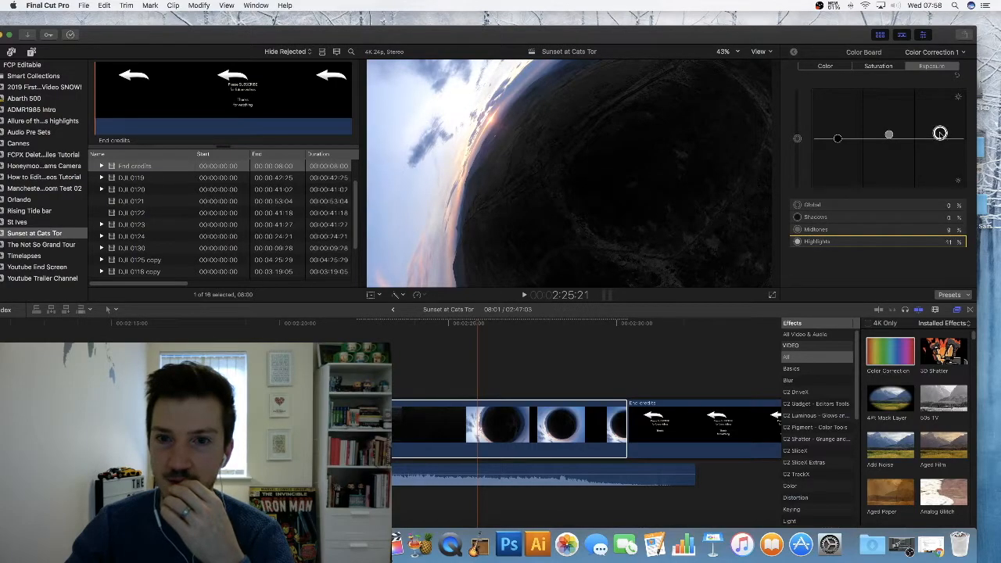
- Try a -4% midtones color shift at 214° on DJI_0130 at about 2:22:14, and undo it
left_click_drag(482, 328, 369, 323)
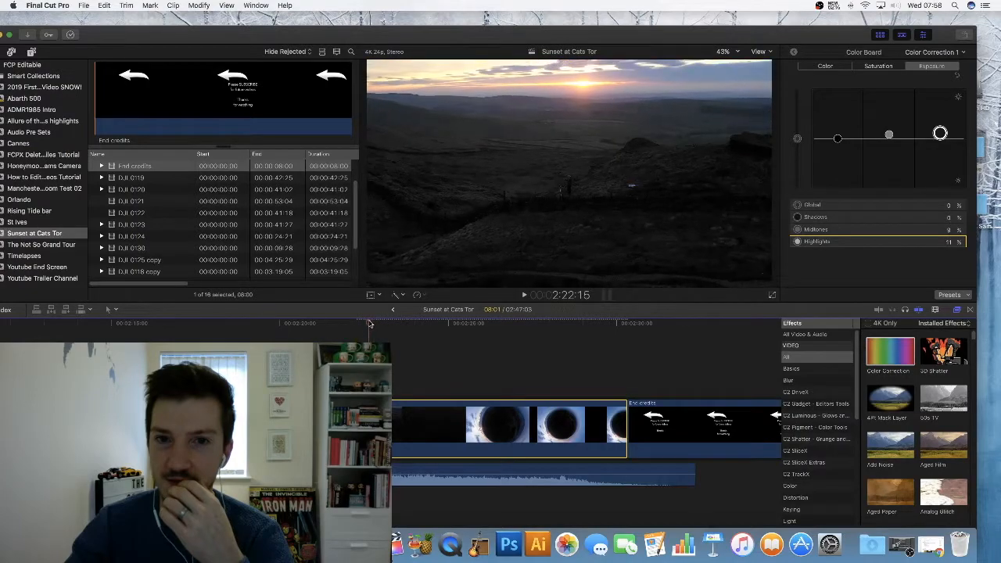
left_click(832, 66)
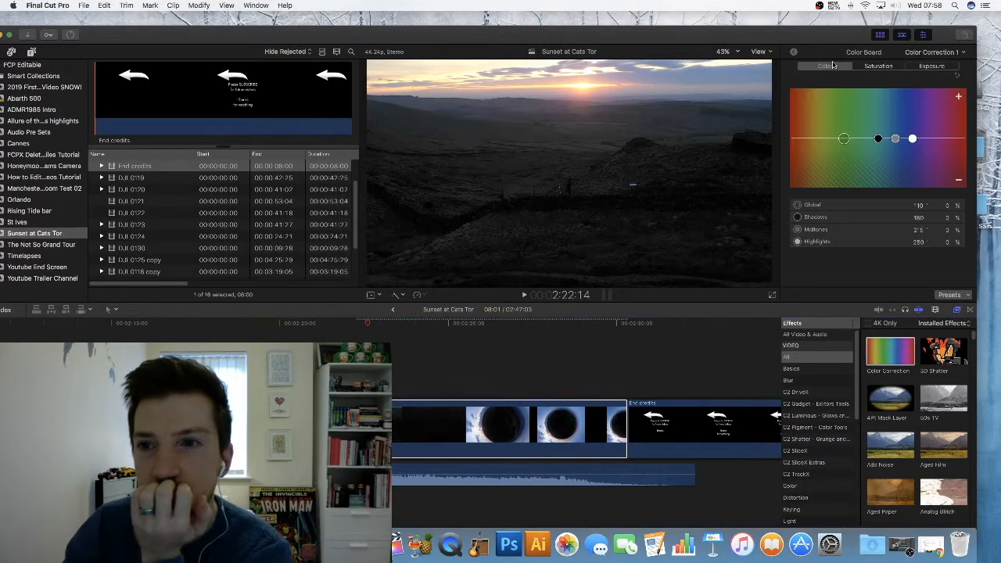
left_click(896, 139)
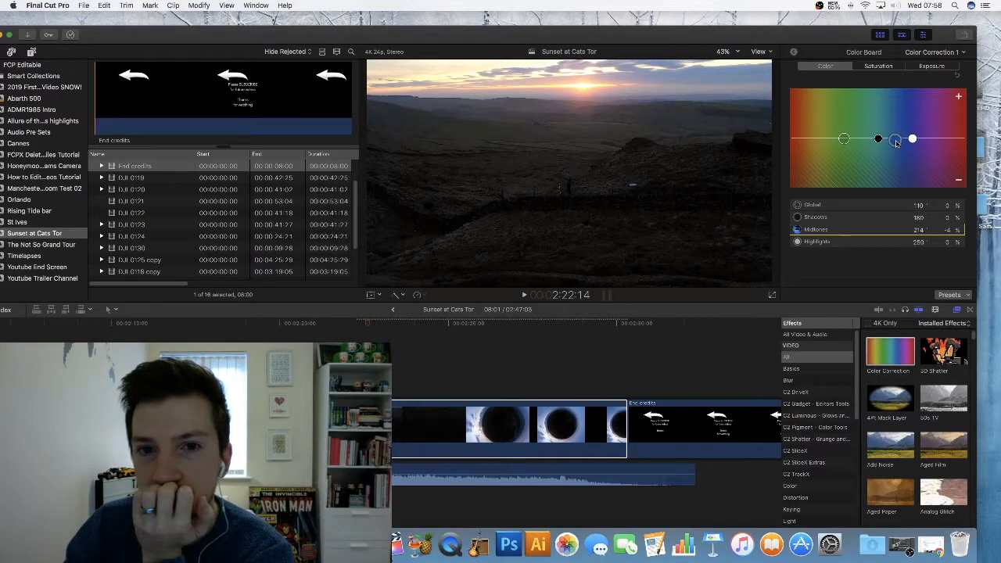
key("super+z")
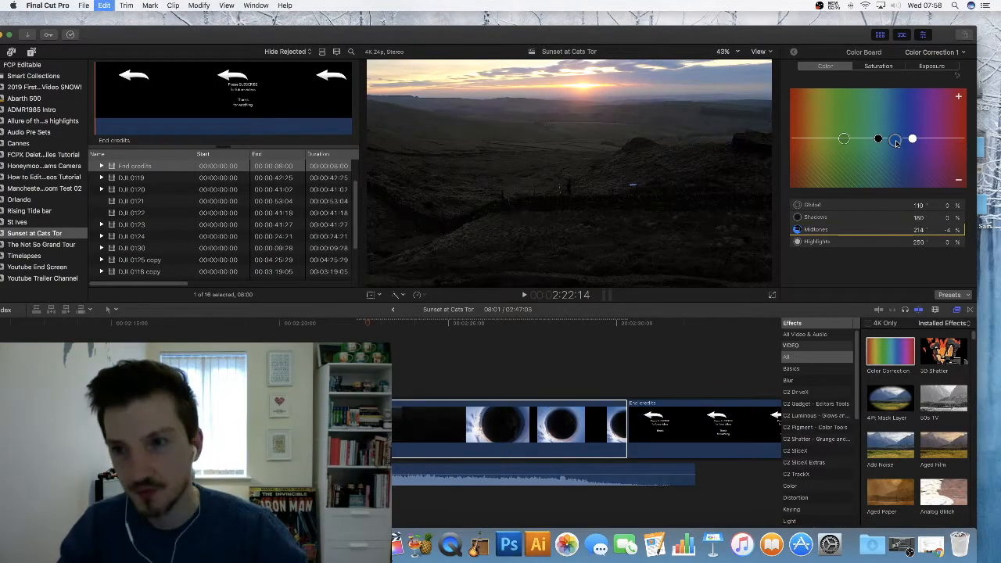
- Set the global saturation of DJI_0130 to 11% and scrub through the clip into the End credits
left_click(879, 66)
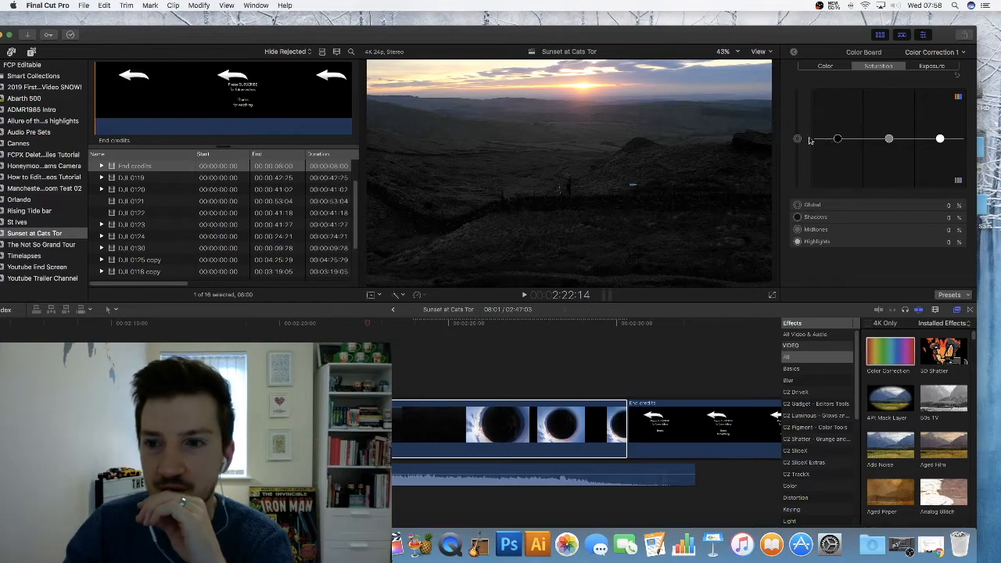
left_click_drag(798, 141, 798, 135)
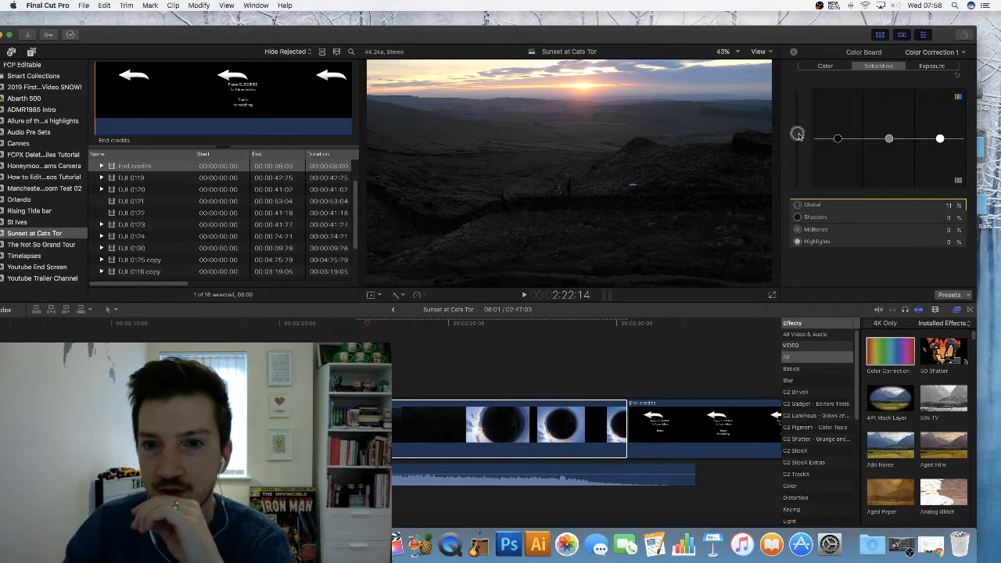
left_click_drag(369, 327, 644, 332)
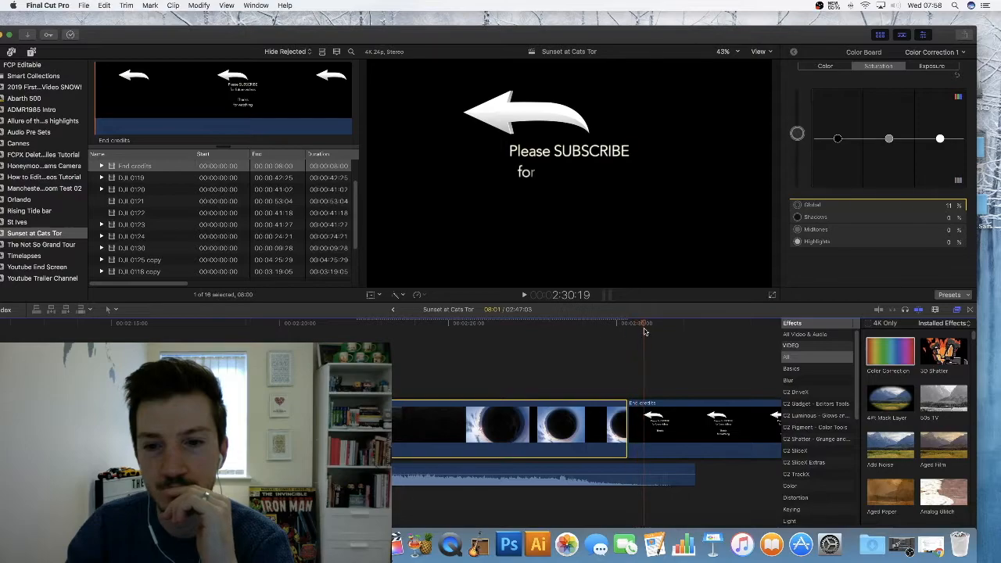
- Go back along the timeline from the End credits to the earlier clips around 1:18:16
key("super+minus")
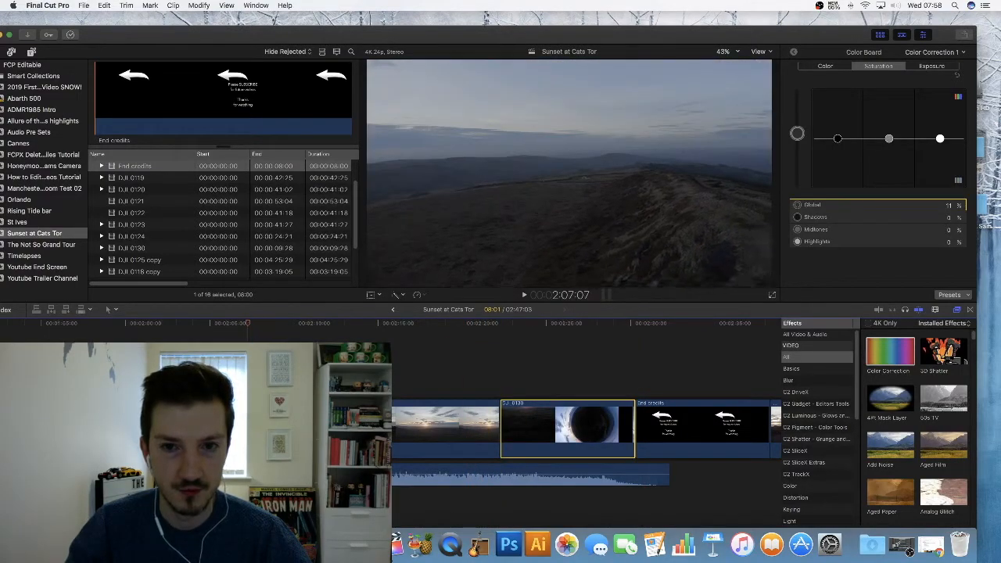
key("super+minus")
scroll(447, 334, "left", 6)
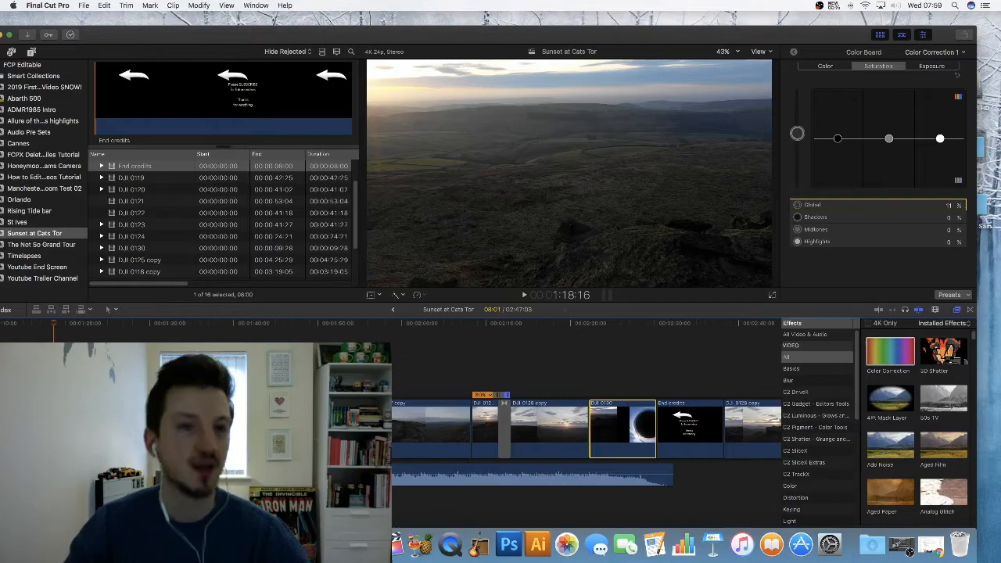
- Play the timeline from 1:18:16 to about 1:53:08 to review the edit, clearing the selection of DJI_0130
key("space")
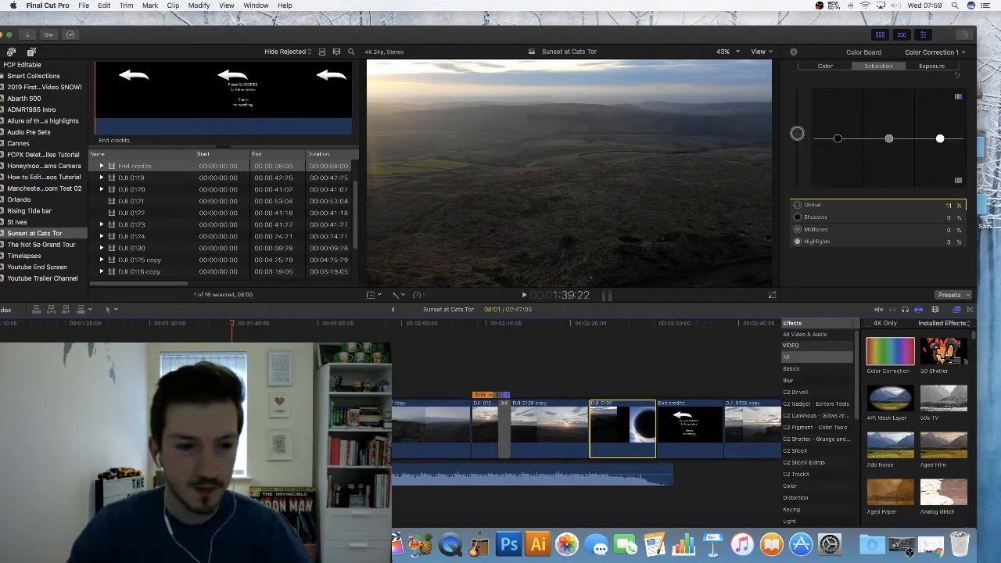
key("super+shift+a")
left_click(181, 338)
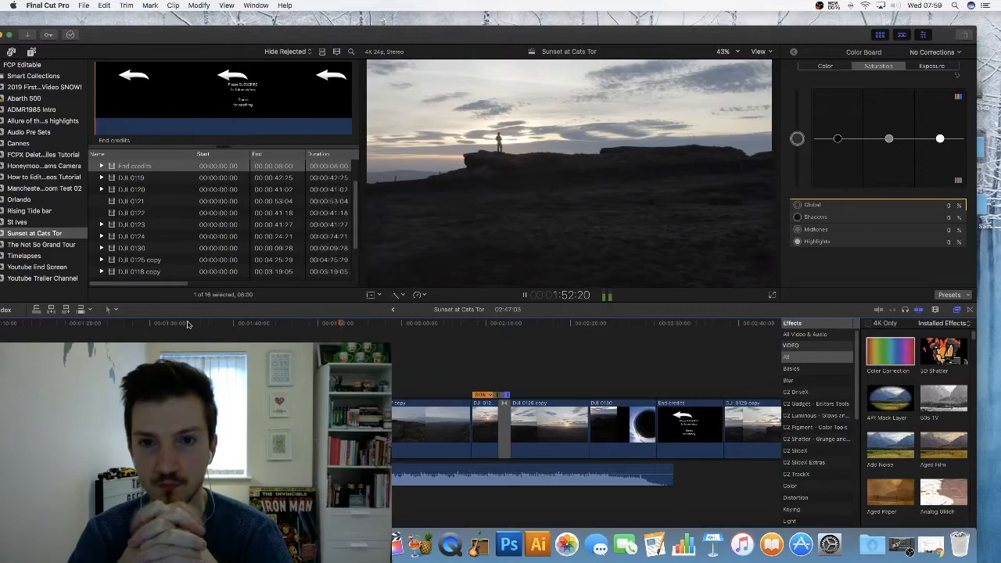
key("super+equal")
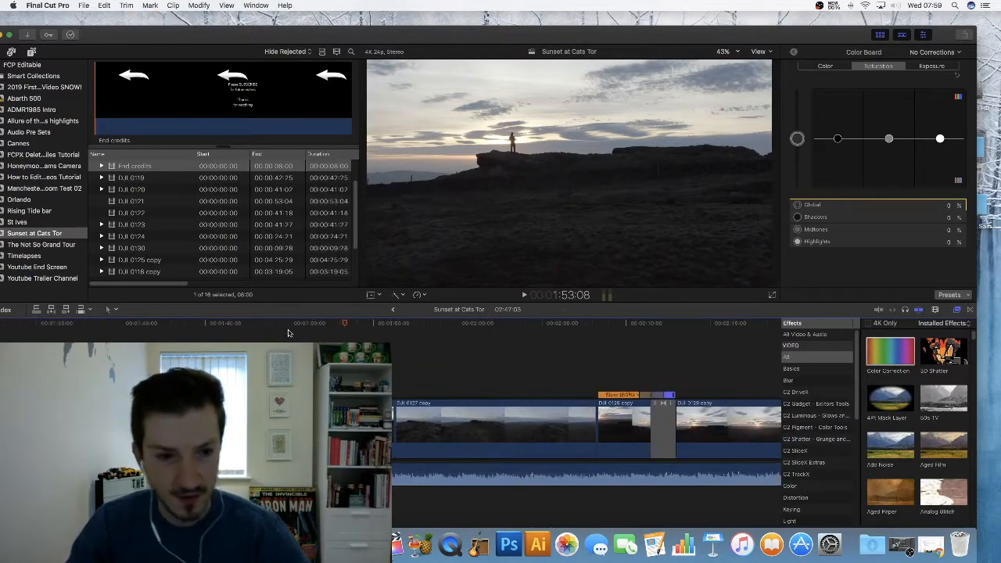
- Play back from about 1:45:17 and trim the edit points of the short clips around 1:48
left_click(206, 323)
left_click_drag(206, 324, 248, 326)
left_click(252, 426)
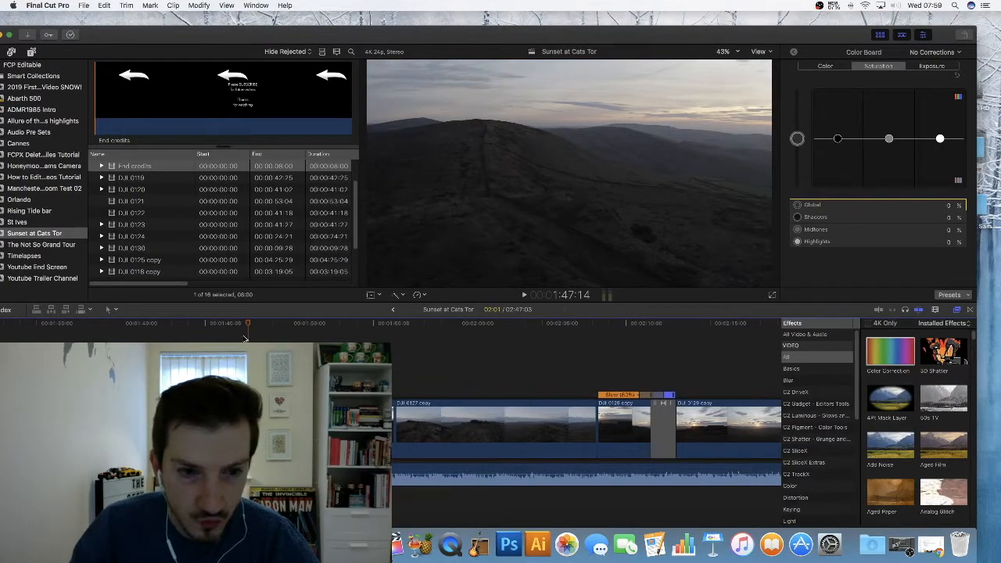
left_click(218, 327)
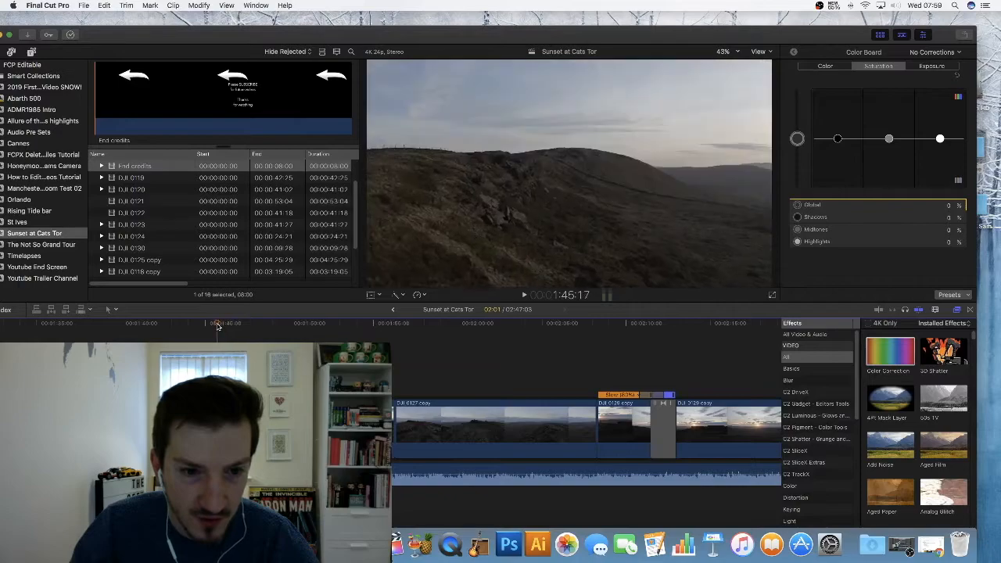
key("space")
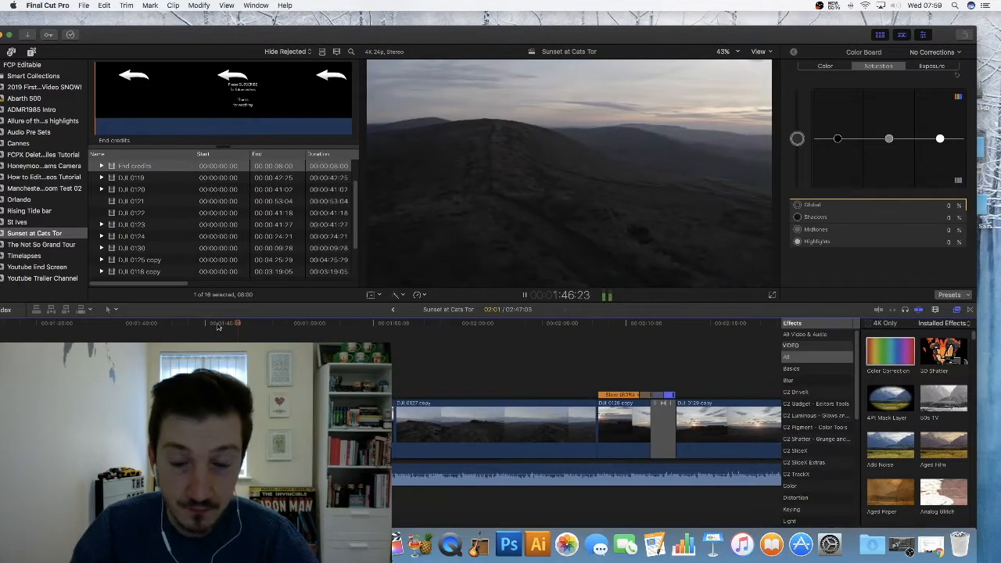
key("space")
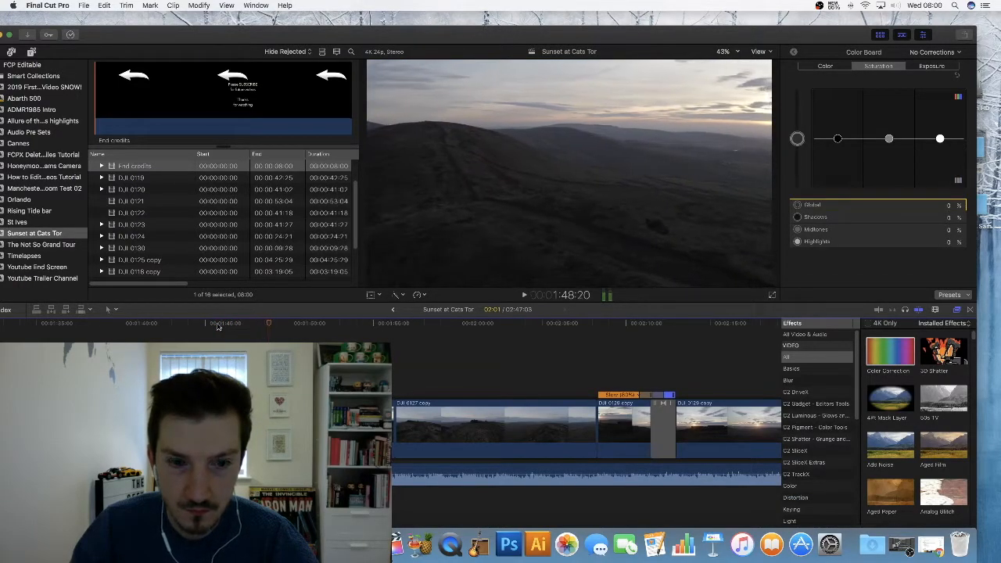
left_click_drag(302, 429, 362, 429)
left_click_drag(270, 428, 327, 429)
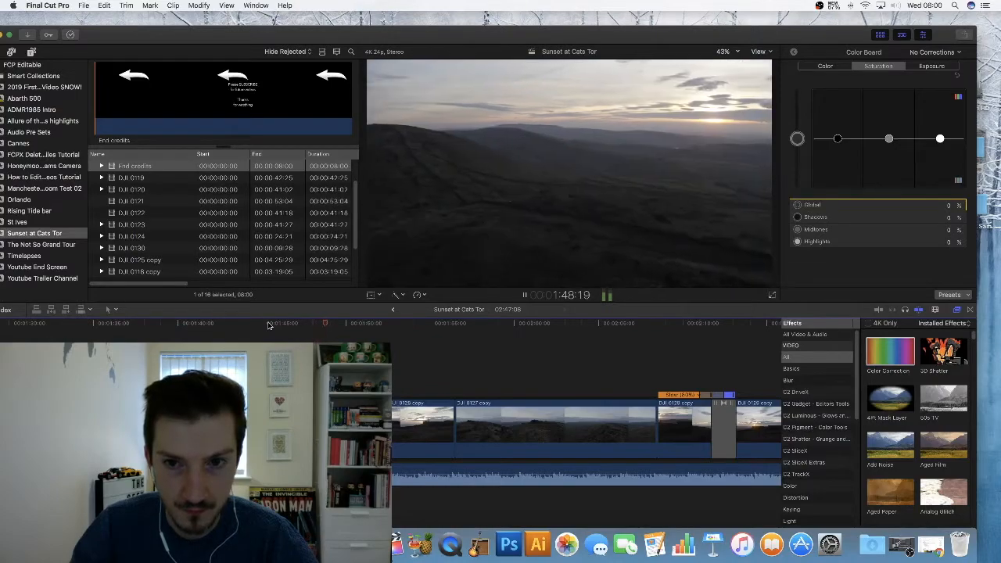
- Review the sequence up to about 1:50:18 and trim the start of the short DJI_0127 copy clip near 1:50
key("space")
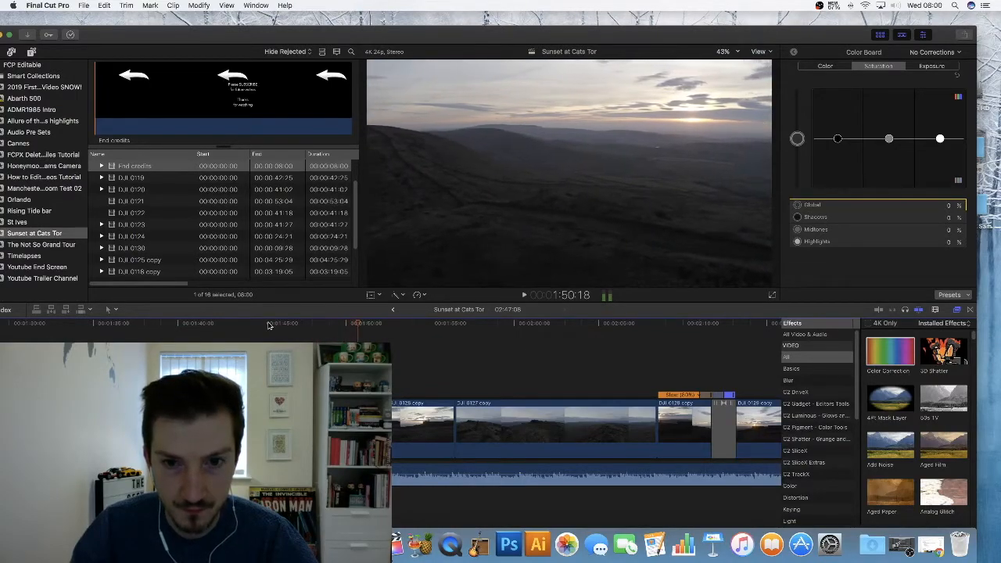
left_click(358, 429)
left_click_drag(386, 428, 469, 429)
left_click(432, 428)
left_click_drag(392, 428, 443, 424)
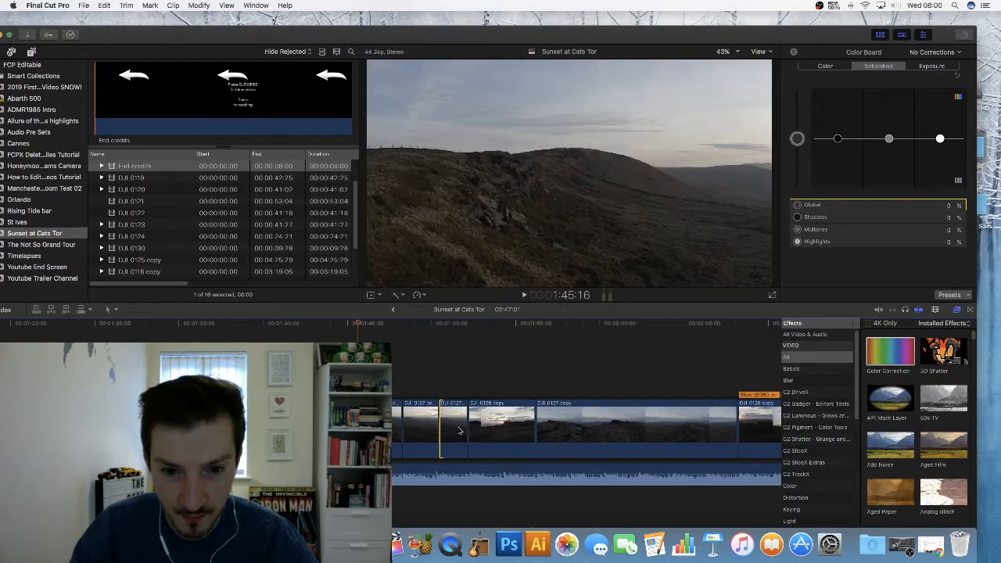
- Play from about 1:45:16 to 1:51:00 and shorten the edit at about 1:50 by a few frames
key("space")
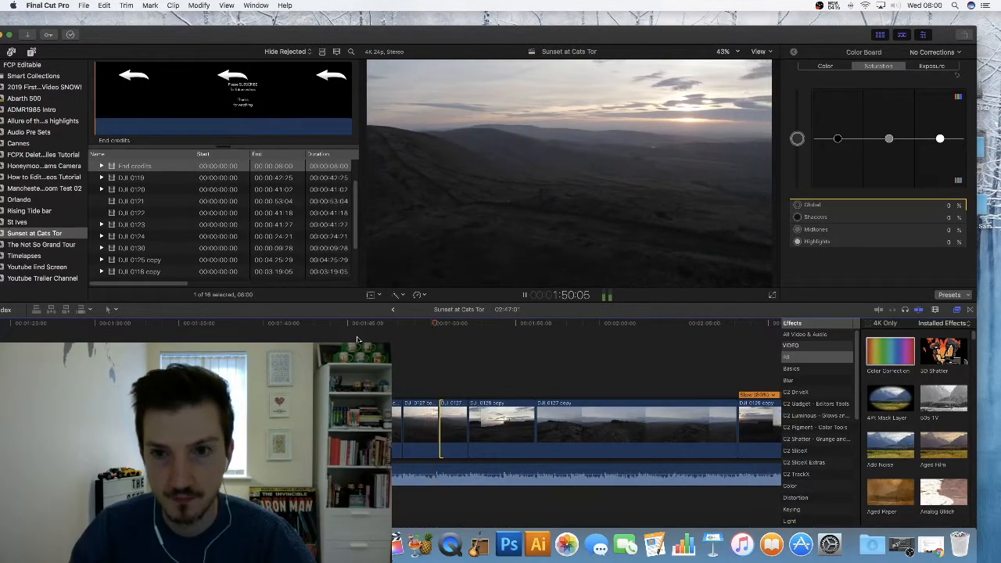
key("space")
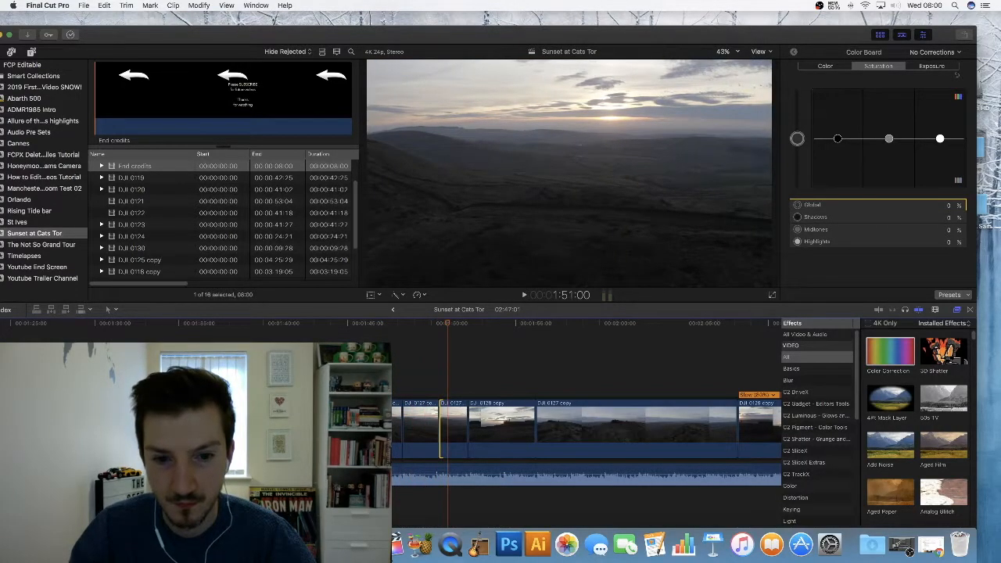
key("super+equal")
left_click(407, 410)
left_click_drag(425, 434, 421, 434)
- Replay the section and extend the end of the short DJI_0127 copy clip at about 1:52 by a few frames
key("space")
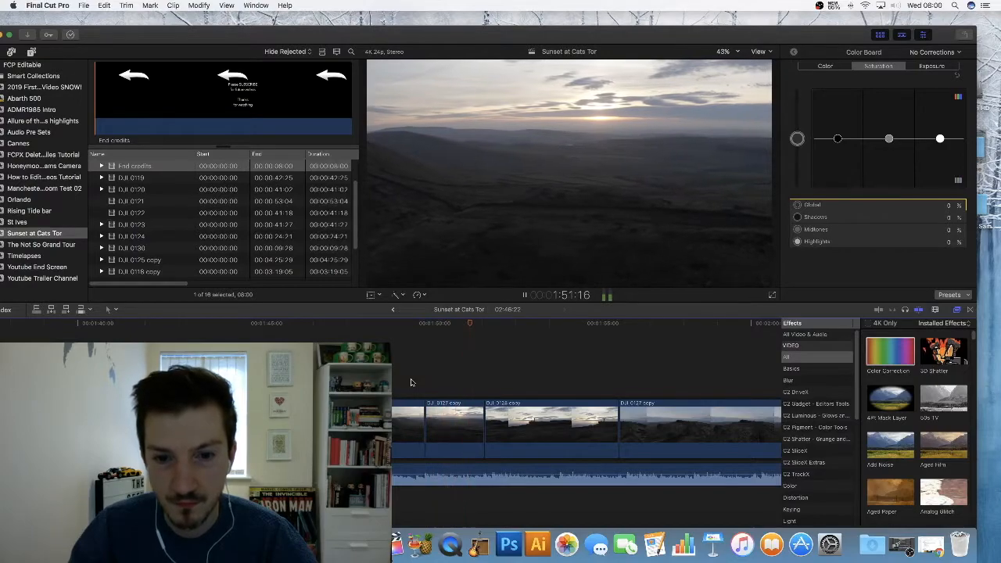
key("space")
left_click(466, 426)
left_click_drag(479, 424, 491, 425)
key("super+minus")
key("super+minus")
scroll(490, 424, "right", 3)
scroll(491, 425, "right", 2)
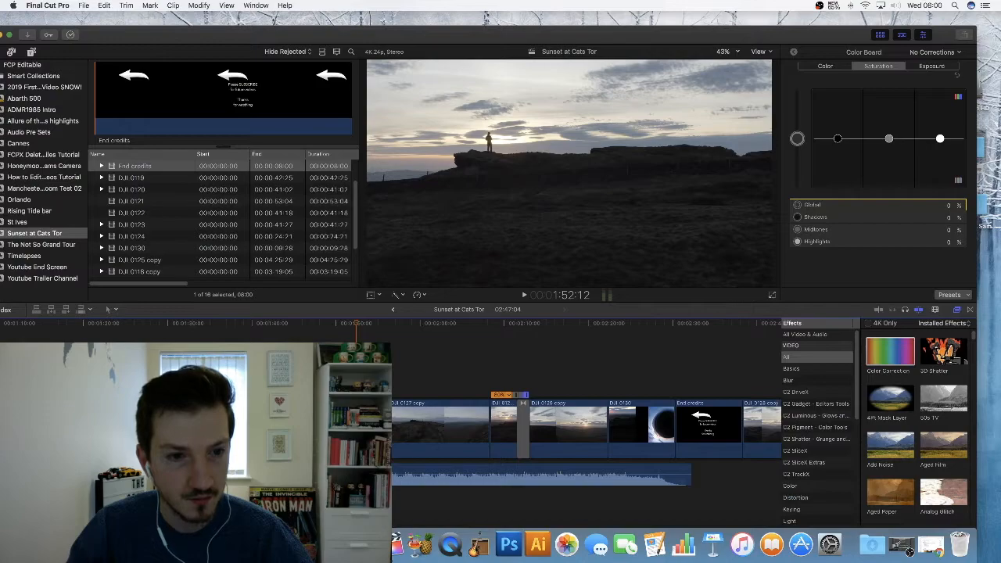
- Play the sequence from about 1:52:12 into the End credits and go back to about 2:20:18
key("space")
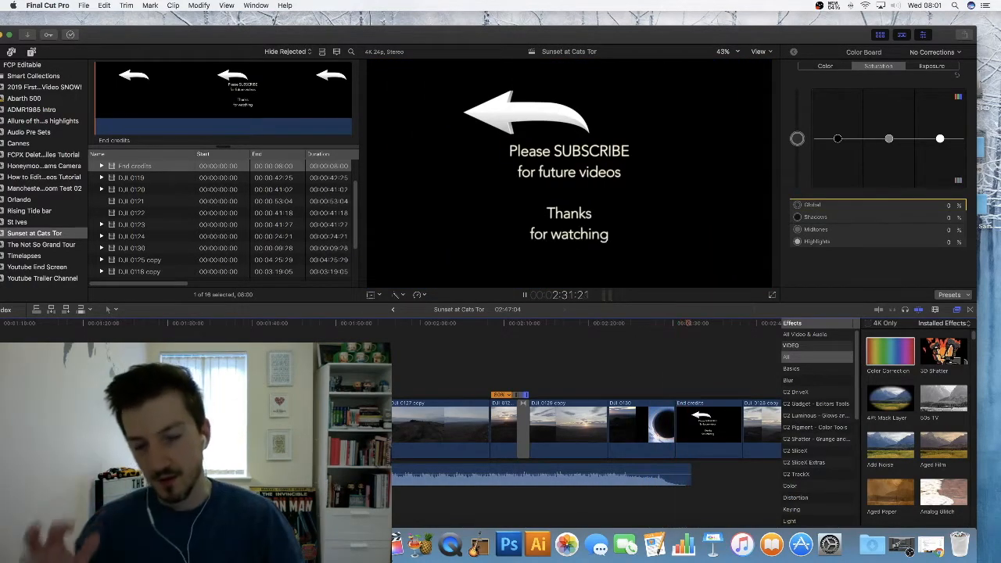
key("space")
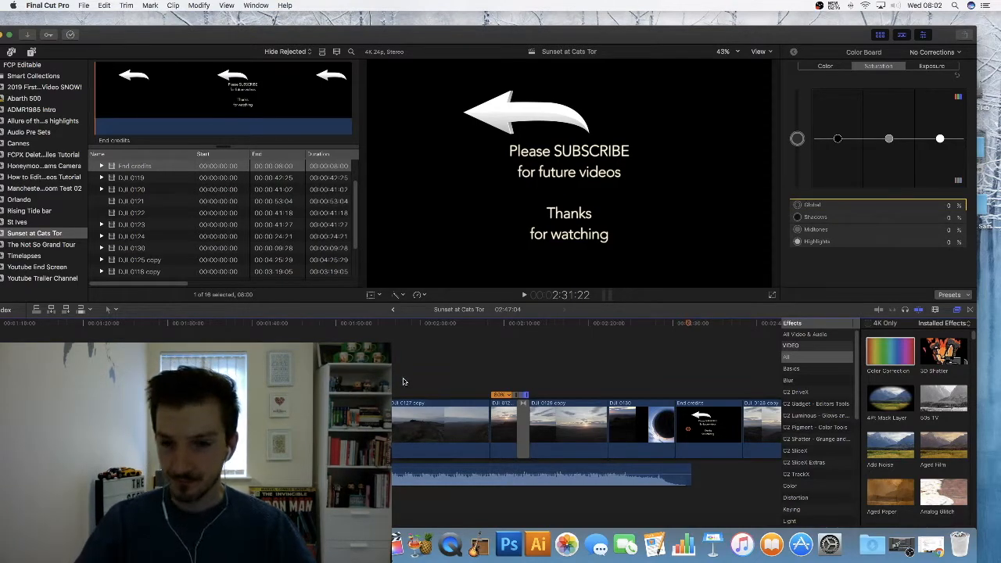
left_click_drag(690, 327, 598, 328)
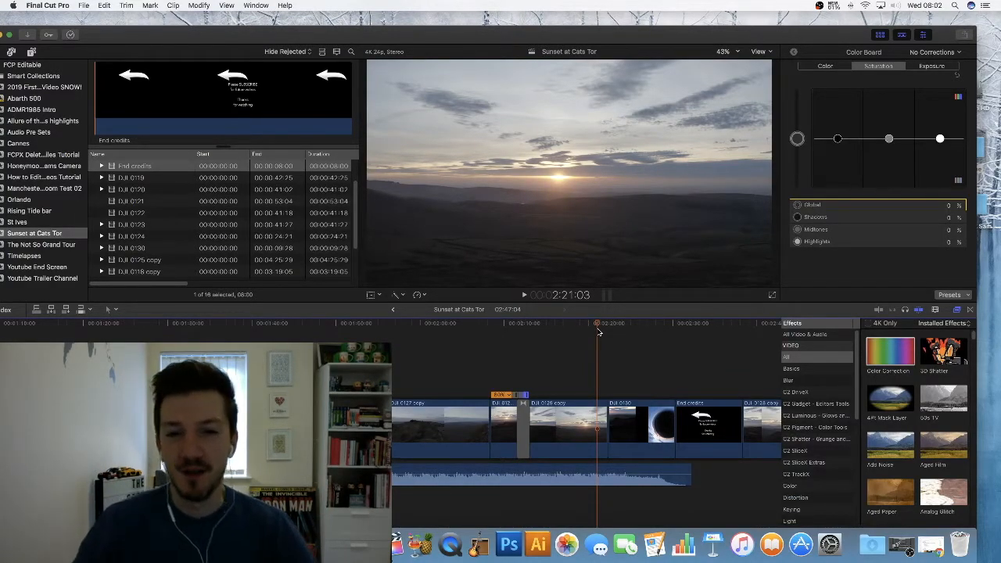
left_click(596, 326)
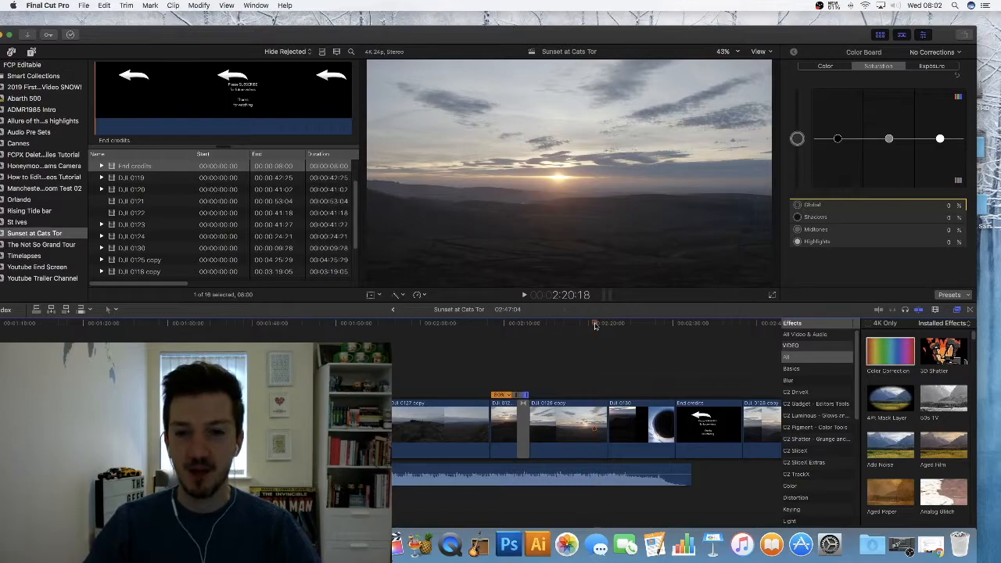
- Go back to the opening part of the timeline and scrub from about 44:21 back to 22:14
scroll(594, 326, "left", 3)
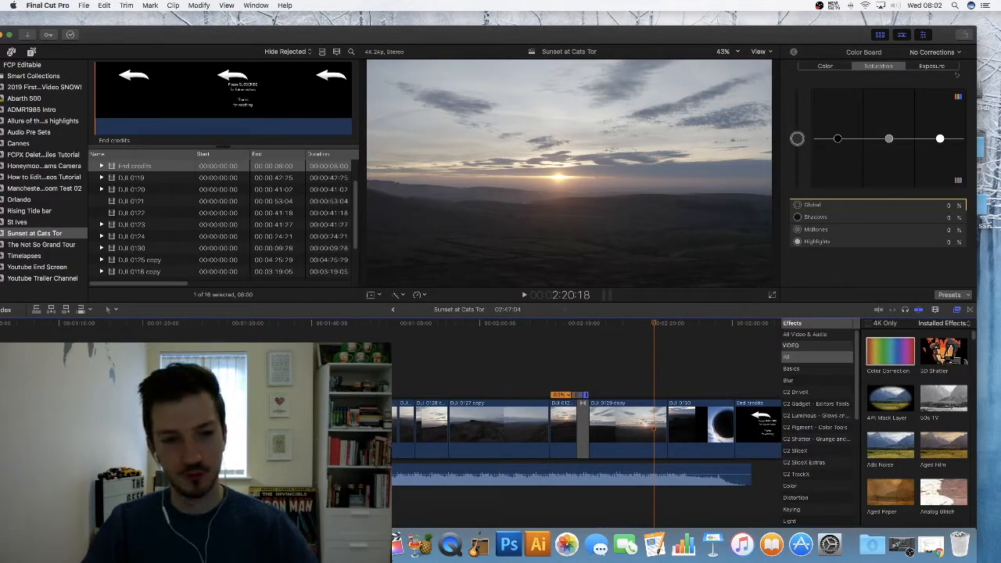
scroll(587, 399, "left", 15)
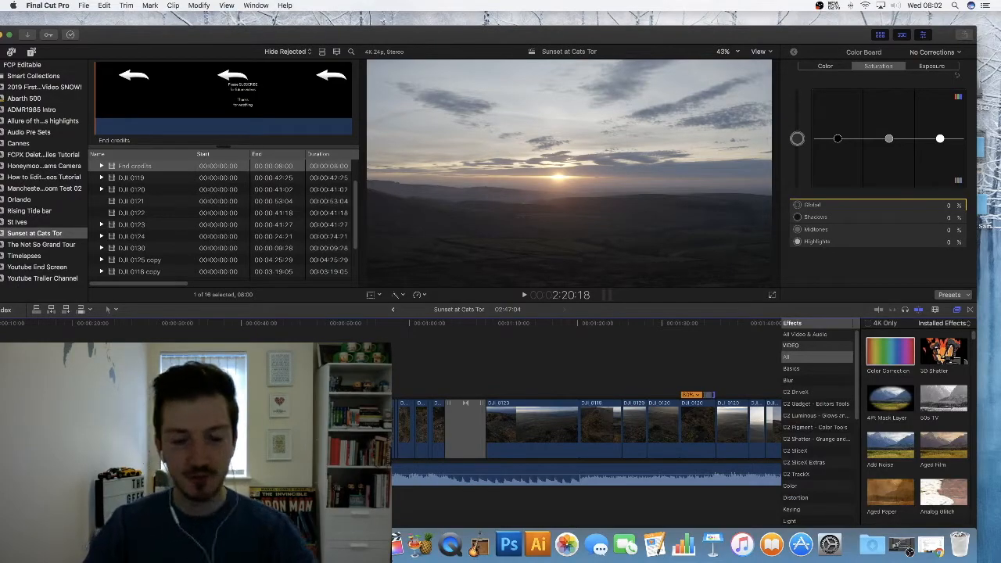
scroll(586, 426, "left", 5)
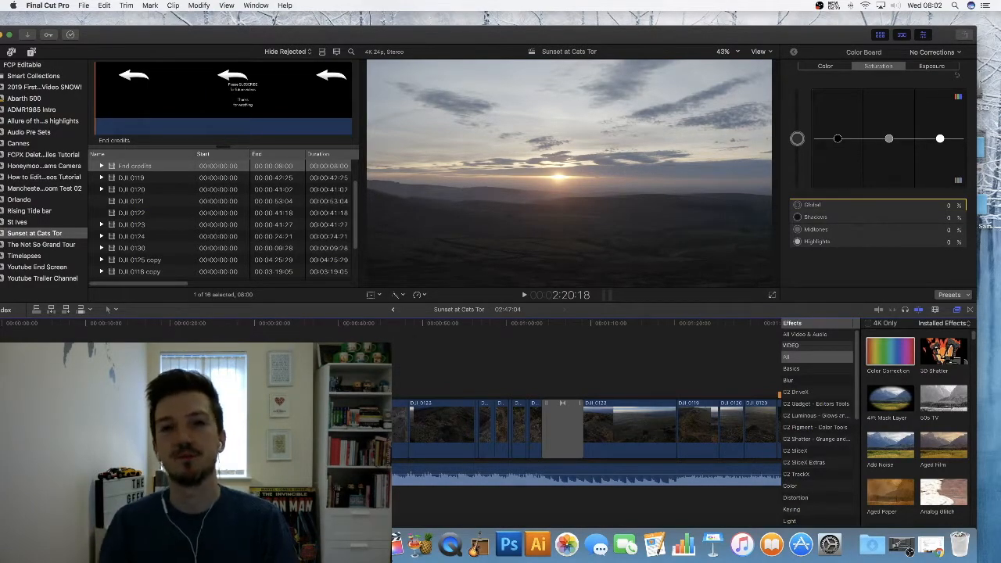
left_click(379, 368)
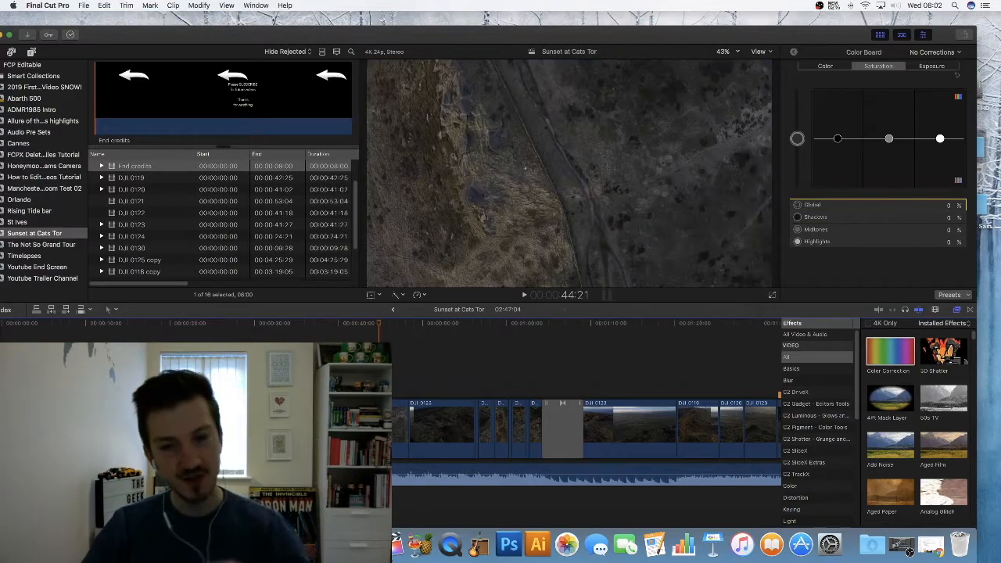
left_click(323, 324)
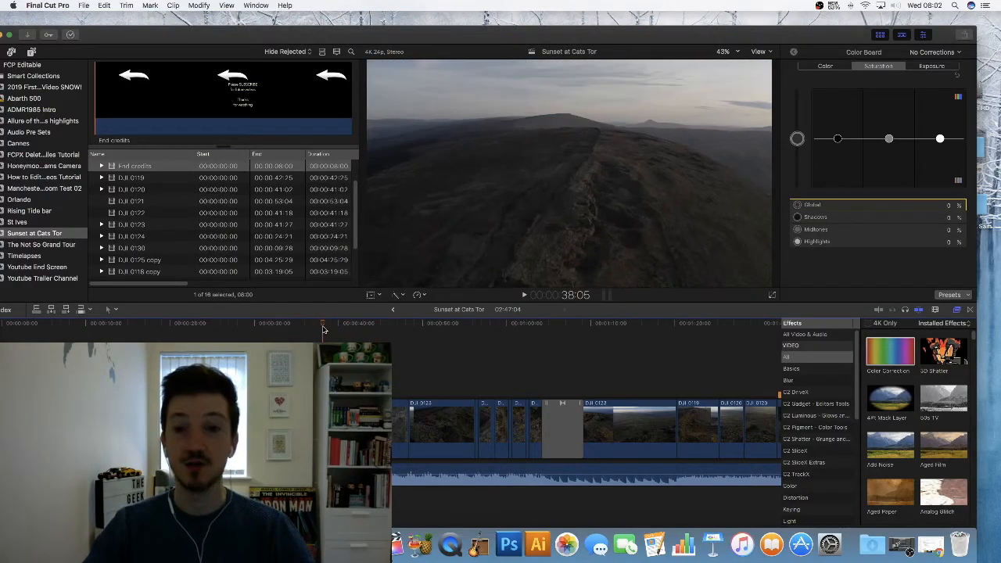
left_click_drag(319, 329, 193, 327)
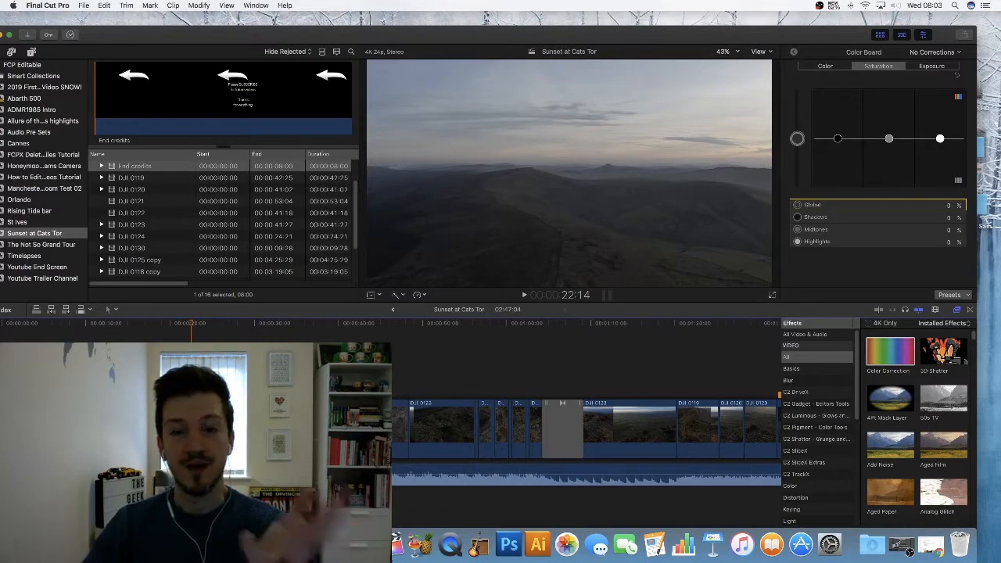
- Scrub forward through the middle clips to DJI_0130 at about 2:28:03 and play back the later section
left_click_drag(189, 325, 676, 342)
scroll(685, 343, "right", 8)
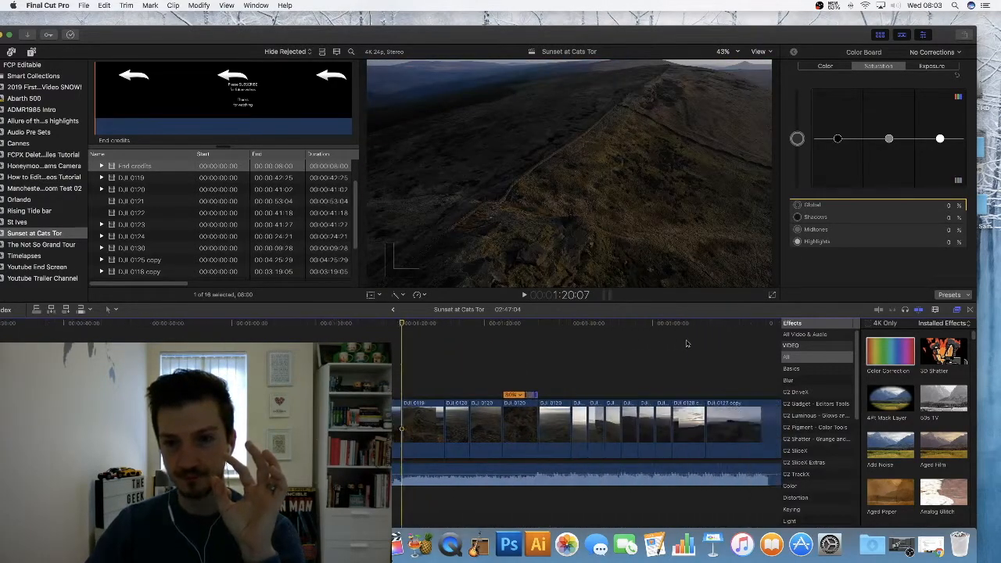
left_click(667, 345)
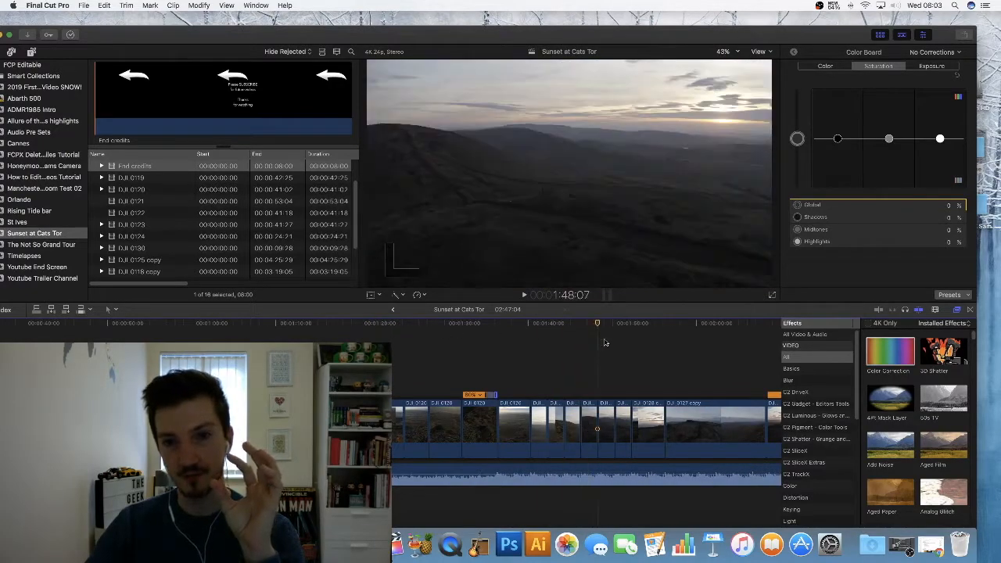
scroll(670, 346, "right", 8)
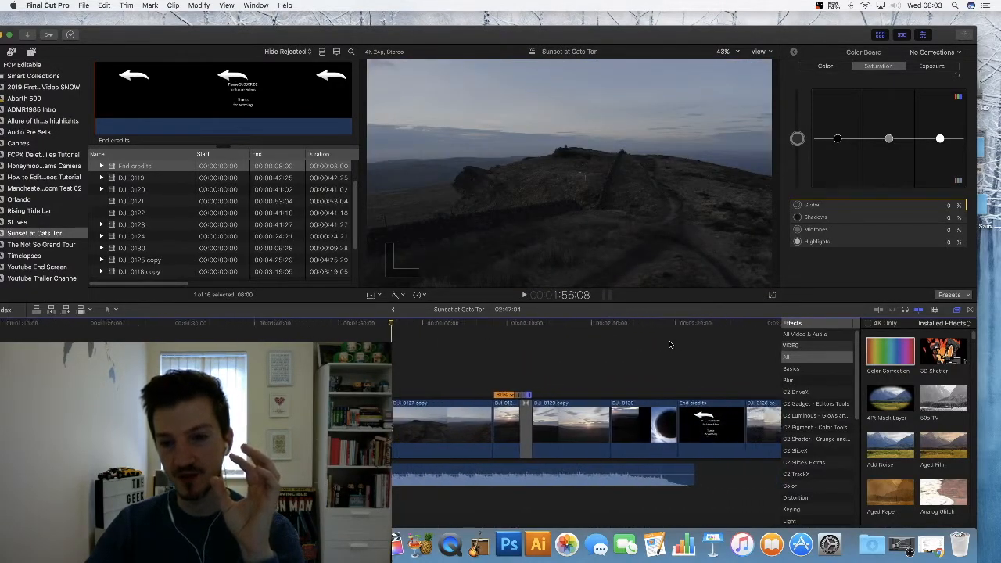
left_click_drag(365, 328, 630, 339)
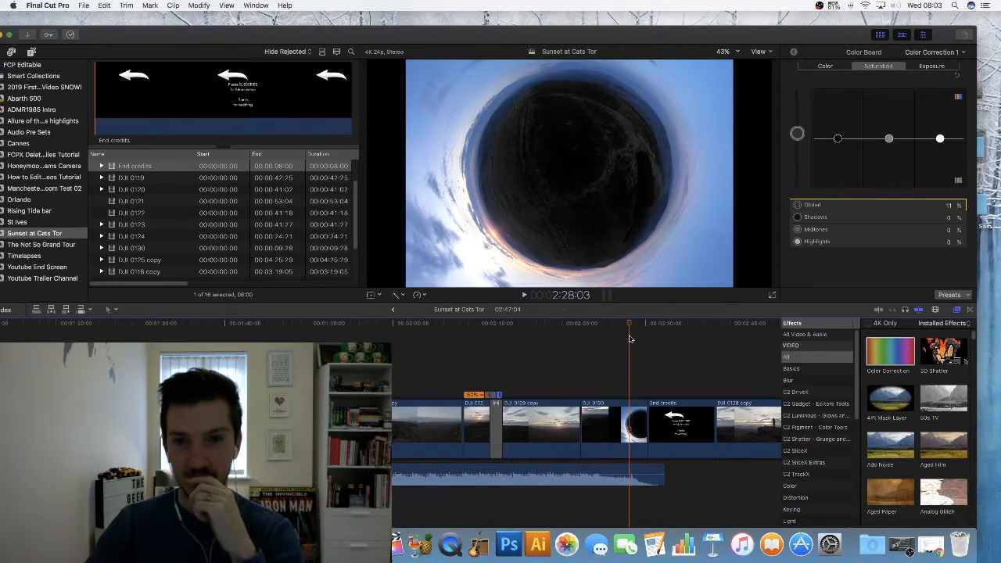
key("space")
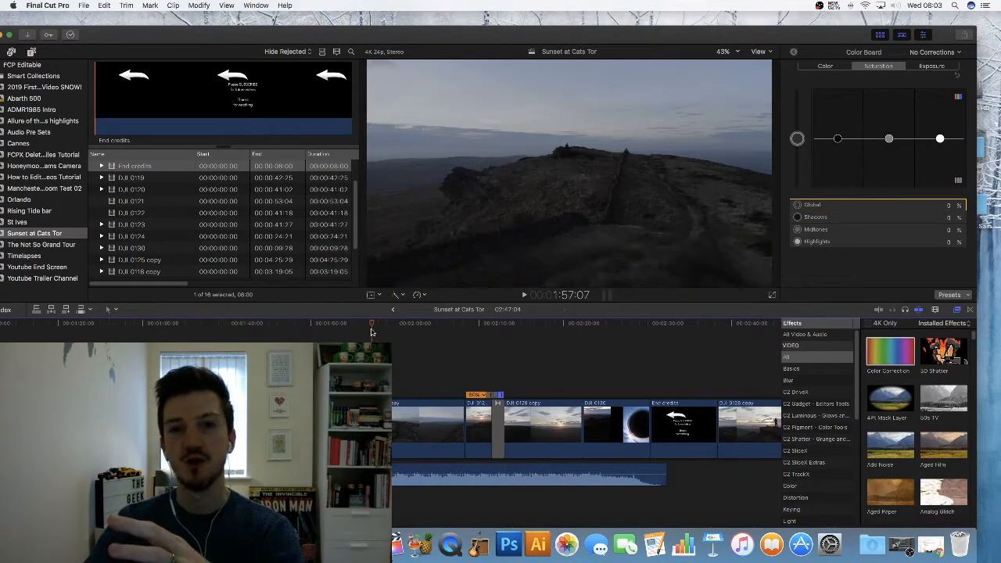
- Return to the opening clips and scrub between about 11:18 and 36:16 to review the footage
scroll(321, 330, "left", 5)
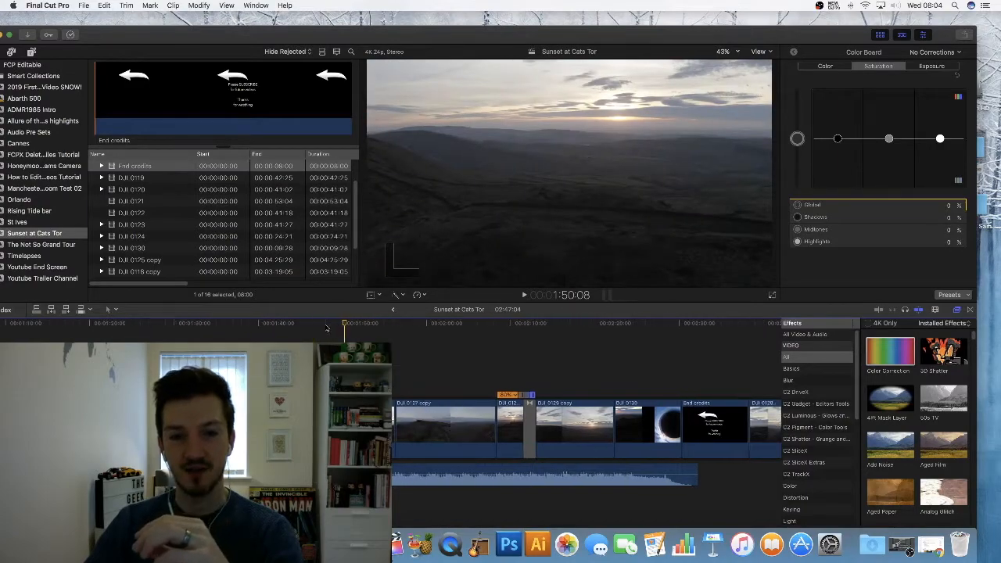
left_click_drag(505, 323, 420, 335)
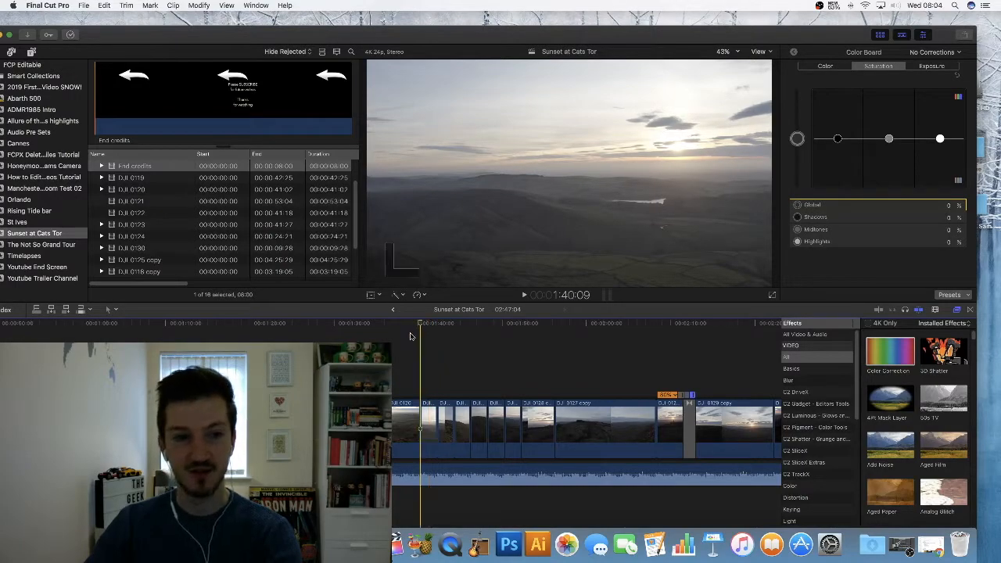
scroll(423, 340, "left", 10)
left_click(143, 323)
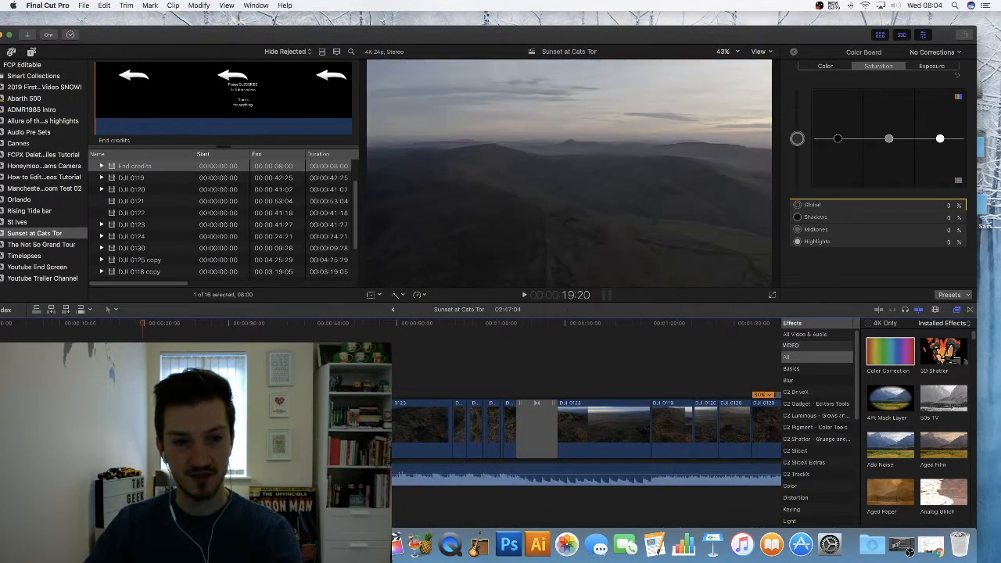
left_click_drag(143, 324, 76, 328)
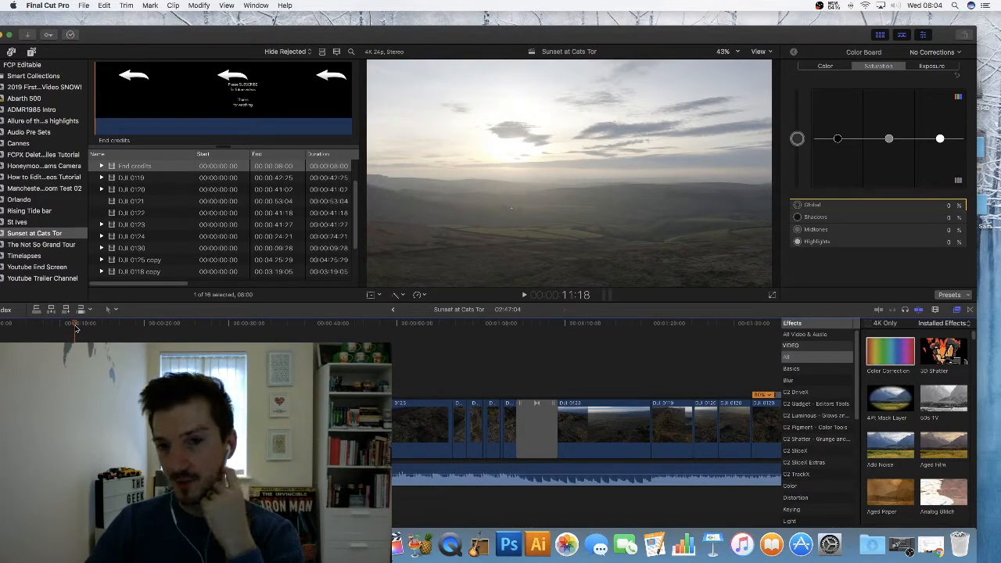
left_click_drag(76, 328, 216, 335)
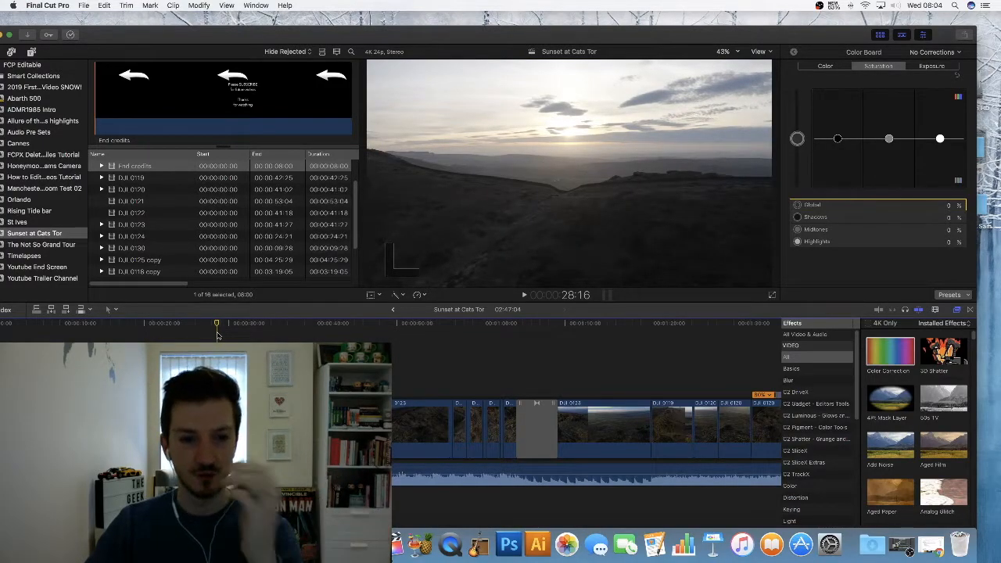
left_click_drag(220, 335, 285, 333)
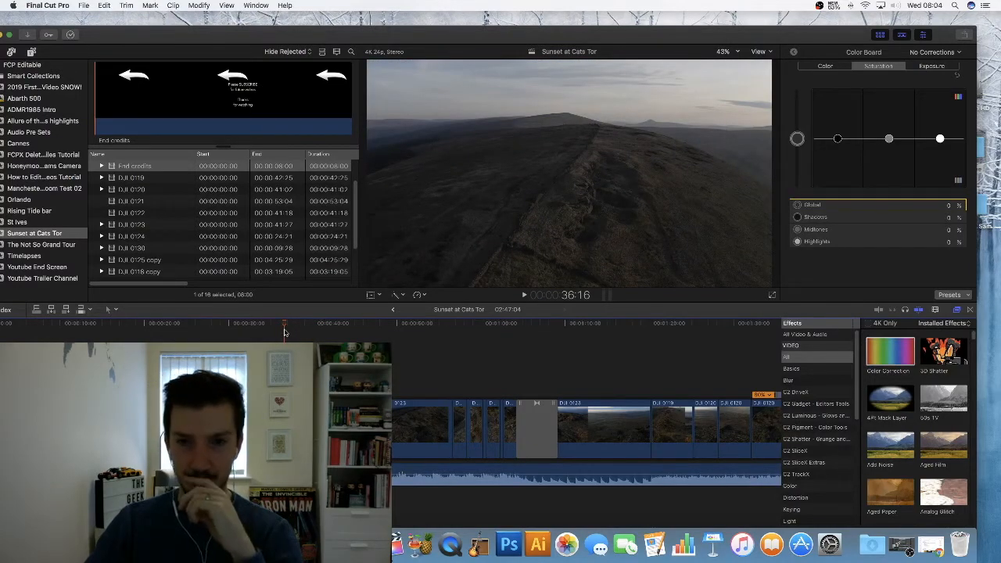
- Scrub the sequence forward from 36:16 through the middle clips to about 1:52:08
left_click_drag(284, 332, 418, 326)
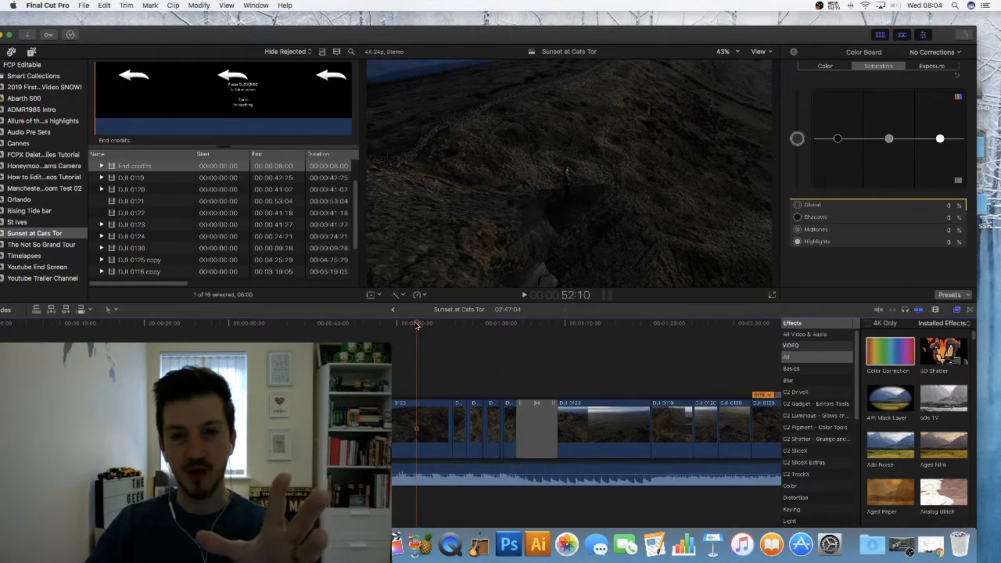
left_click_drag(417, 325, 633, 332)
scroll(634, 332, "right", 7)
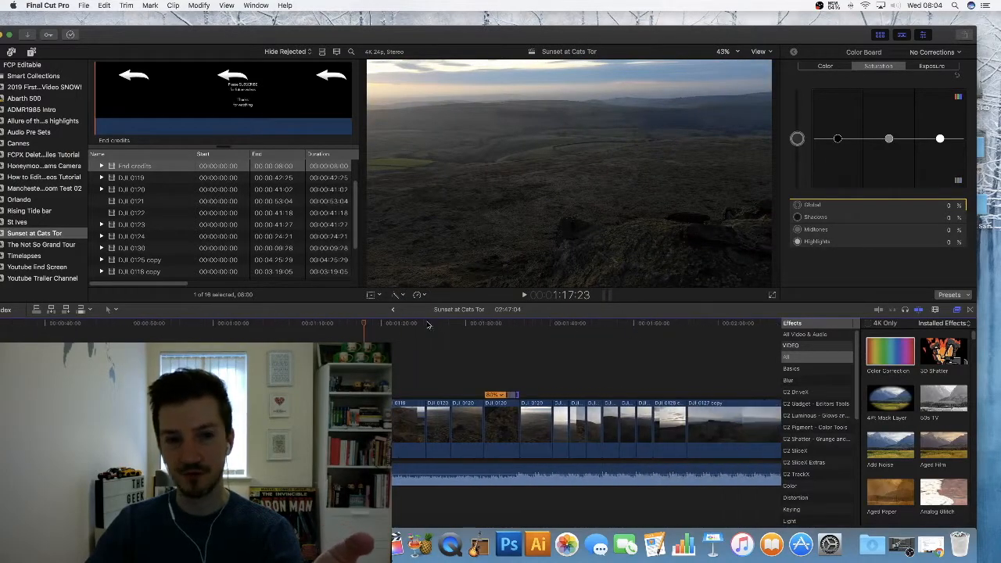
left_click_drag(365, 327, 521, 333)
left_click(651, 332)
scroll(648, 331, "right", 3)
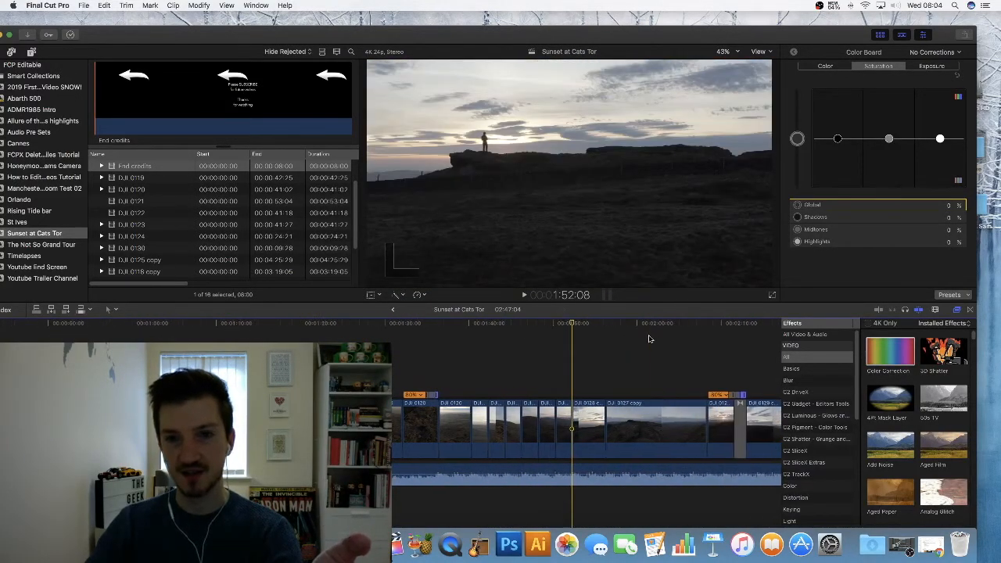
- Check the closing clips and End credits, scrubbing around 2:05:09 and back to about 2:00:03
scroll(636, 346, "right", 5)
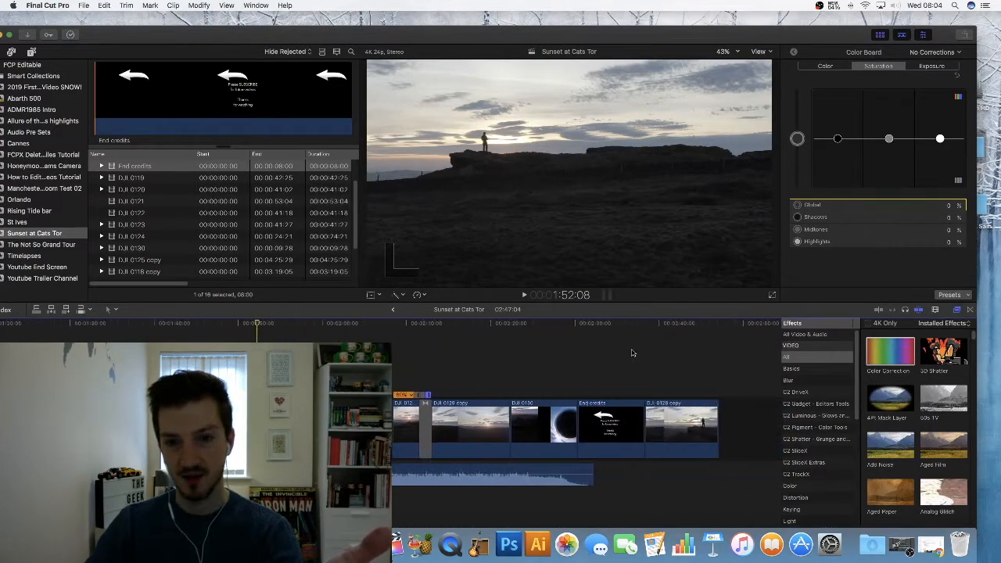
left_click(423, 332)
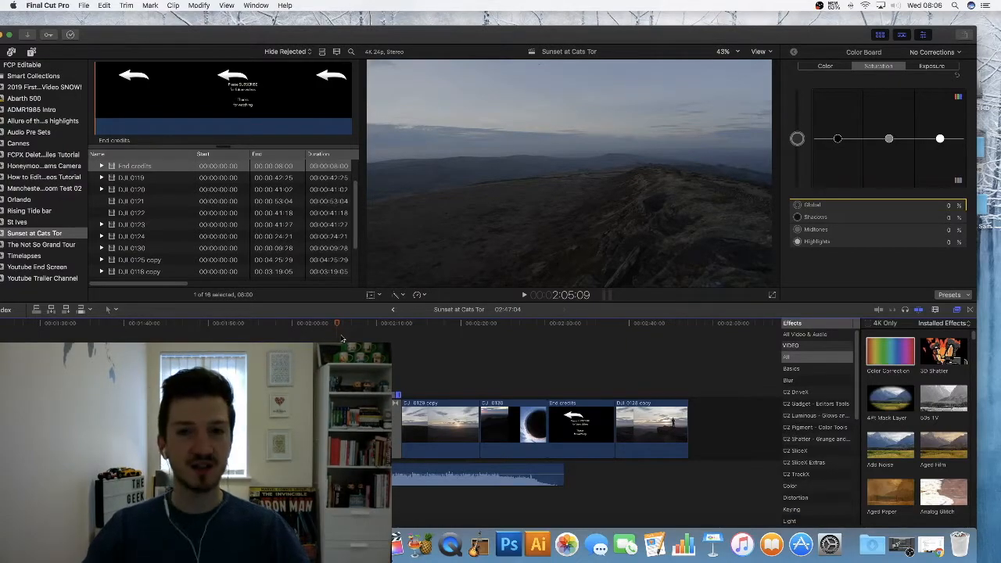
scroll(347, 338, "left", 3)
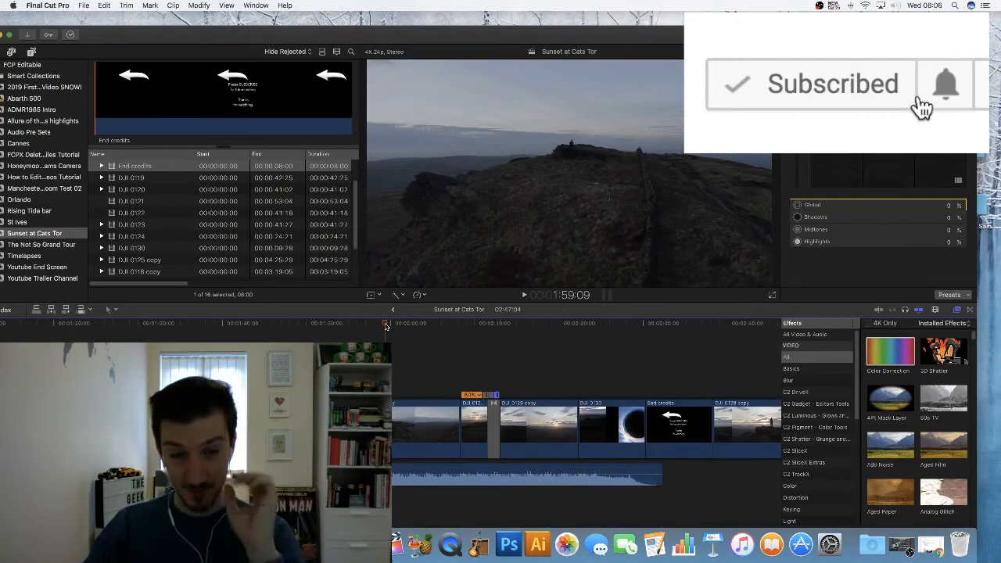
left_click_drag(386, 325, 393, 325)
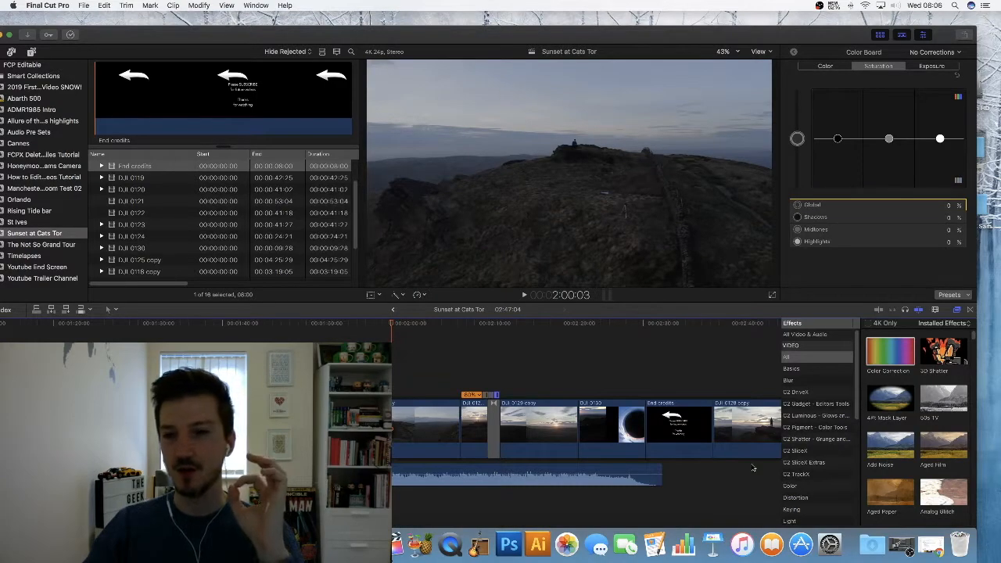
- Switch to OBS and shrink the webcam overlay, then minimize OBS and reposition the Final Cut Pro window to show its library list
left_click(903, 550)
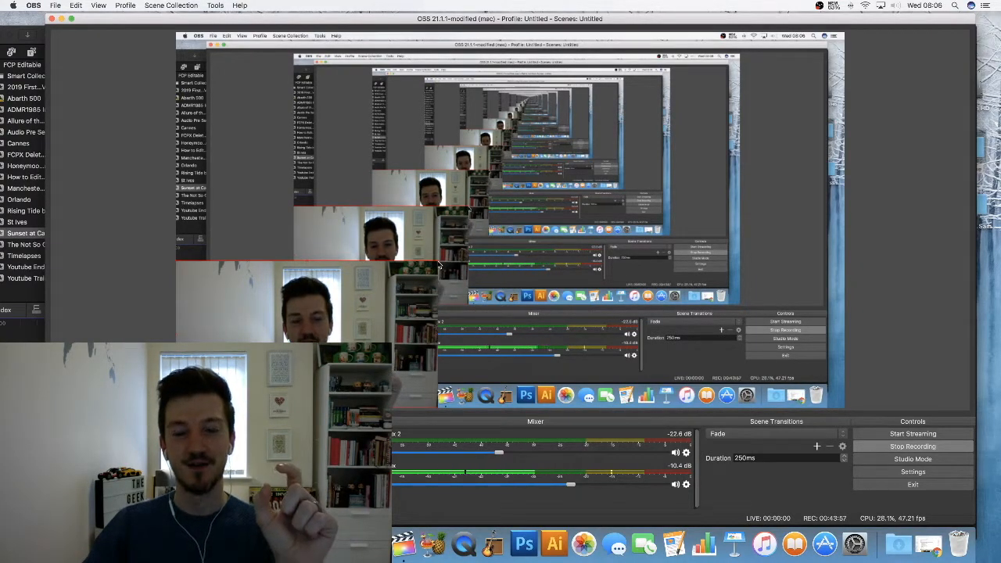
left_click_drag(440, 265, 270, 338)
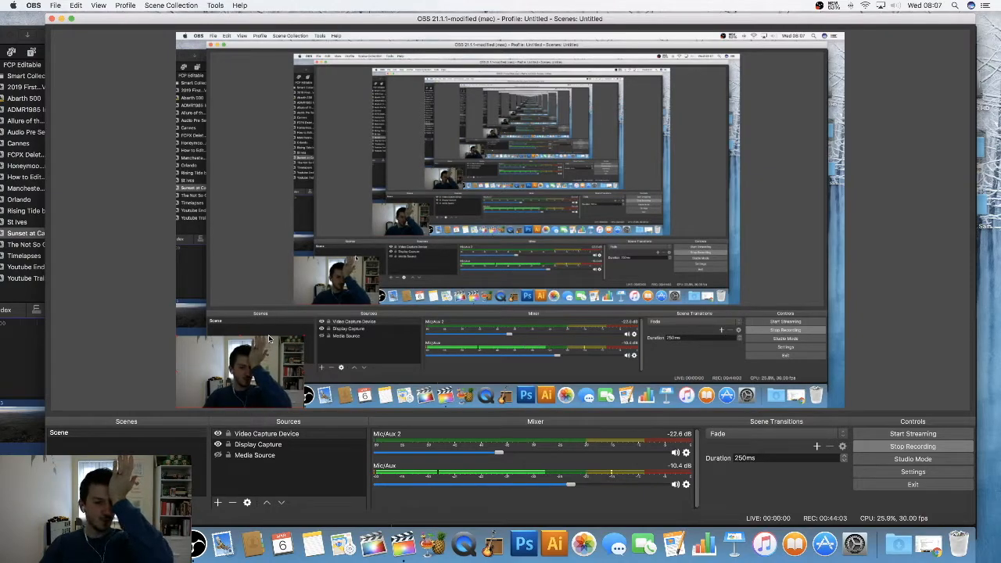
left_click(63, 22)
left_click_drag(387, 34, 413, 22)
left_click(431, 351)
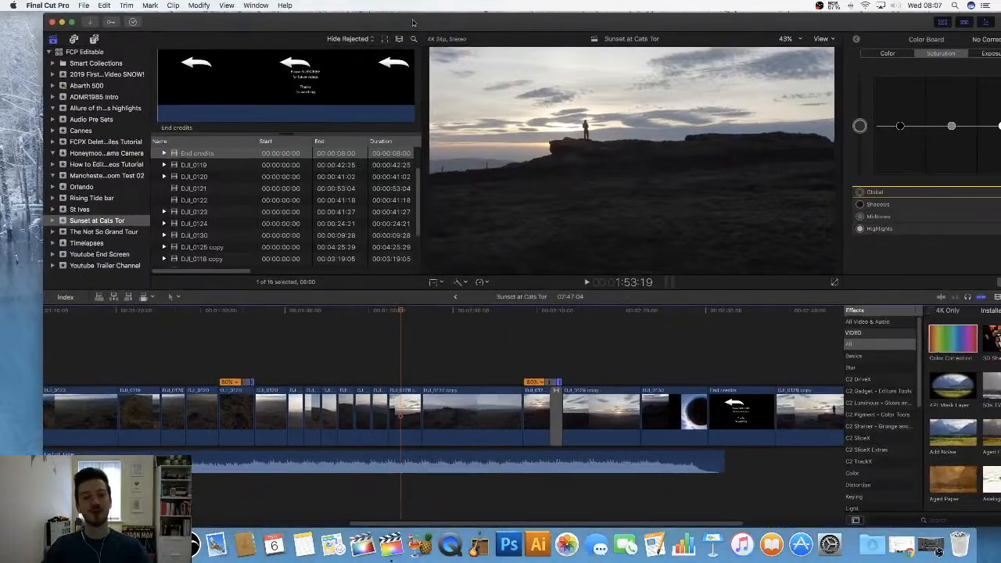
- Go back from the closing clips to the middle section and scrub between about 1:12:17 and 1:30:18
scroll(367, 374, "right", 5)
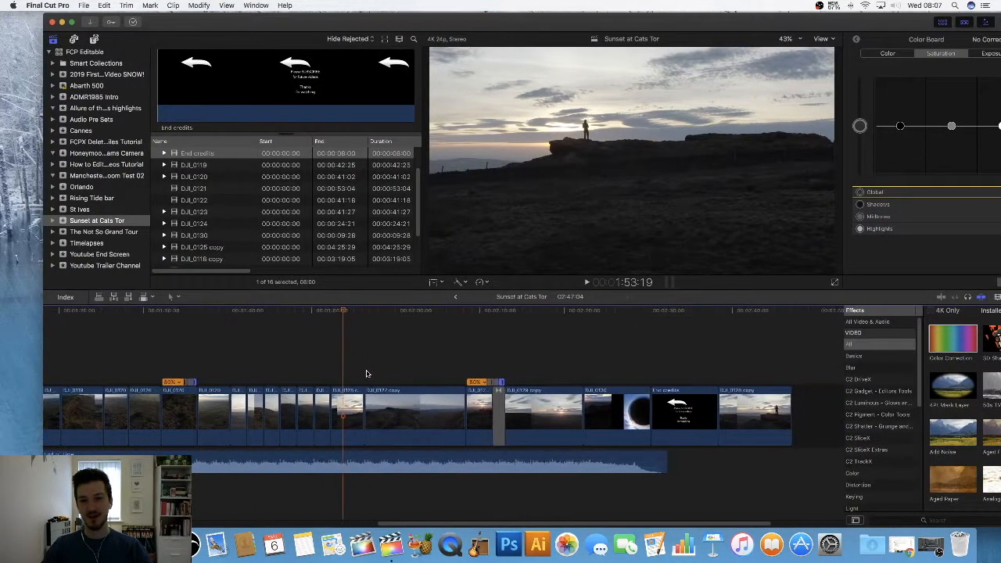
scroll(369, 374, "left", 5)
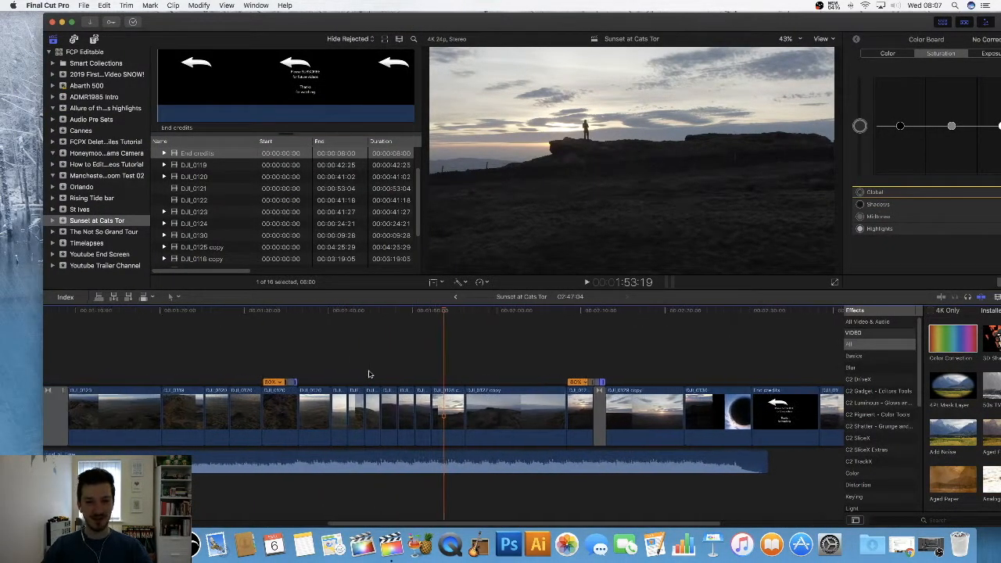
left_click(179, 313)
scroll(190, 331, "left", 10)
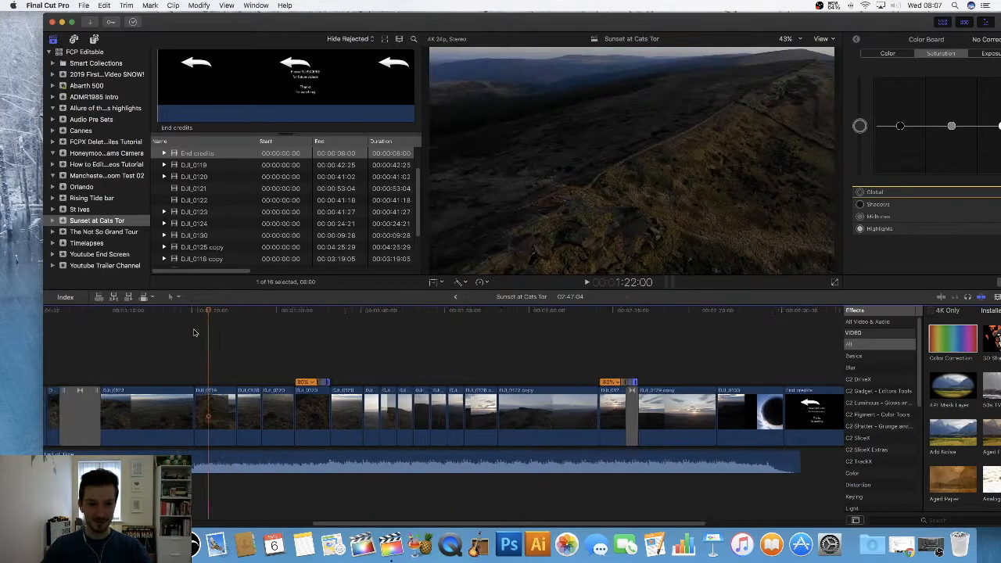
left_click_drag(438, 314, 361, 318)
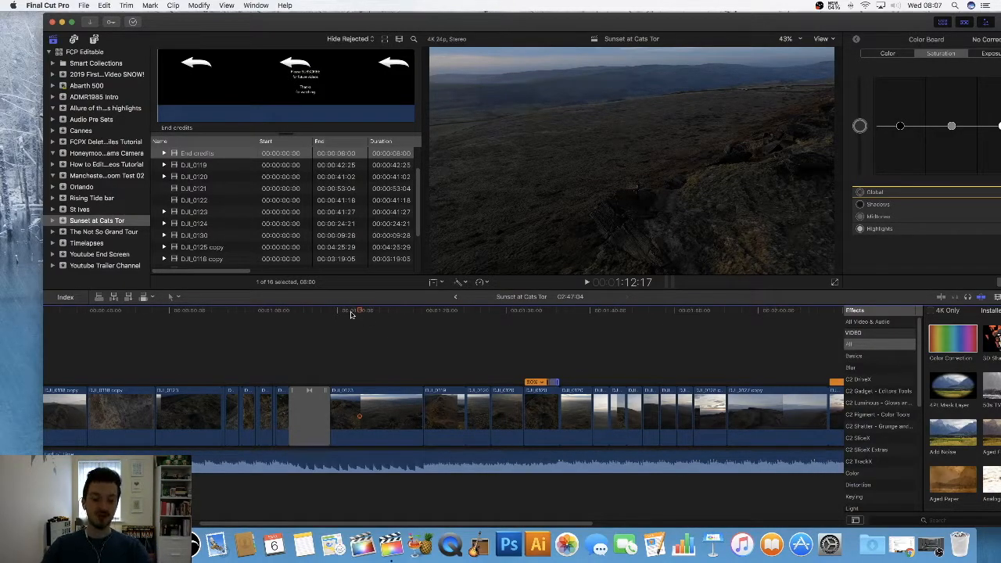
left_click_drag(360, 312, 436, 313)
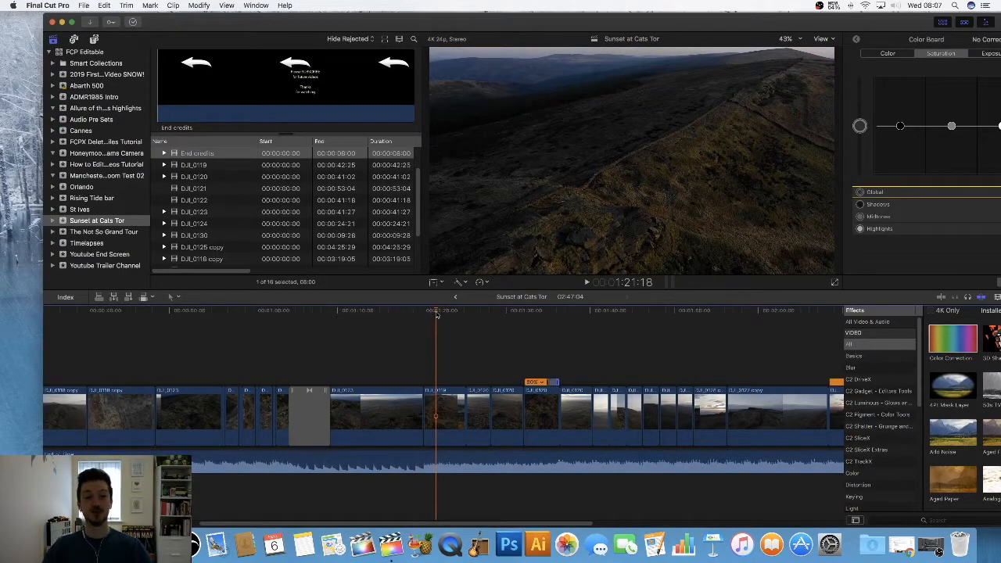
left_click_drag(437, 313, 512, 315)
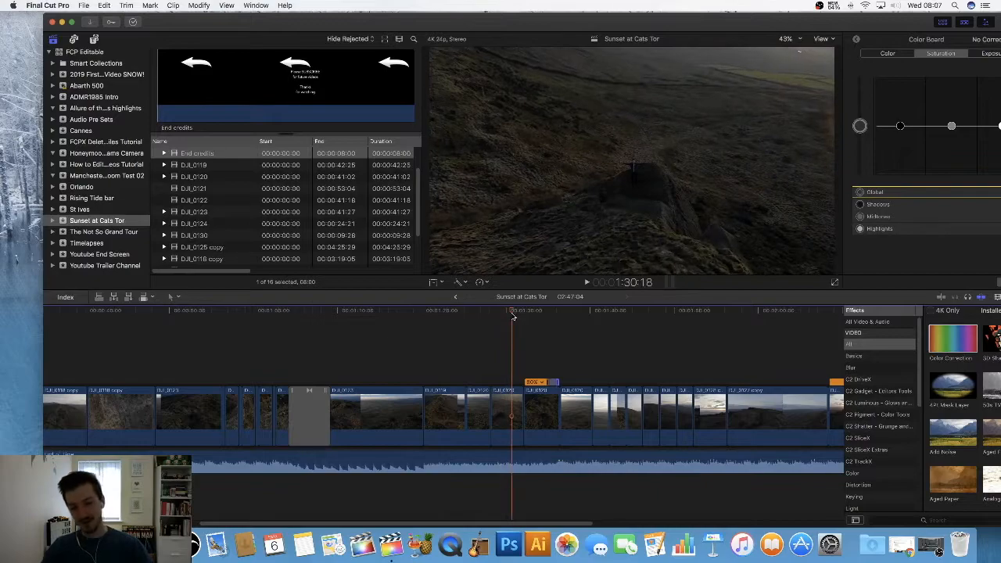